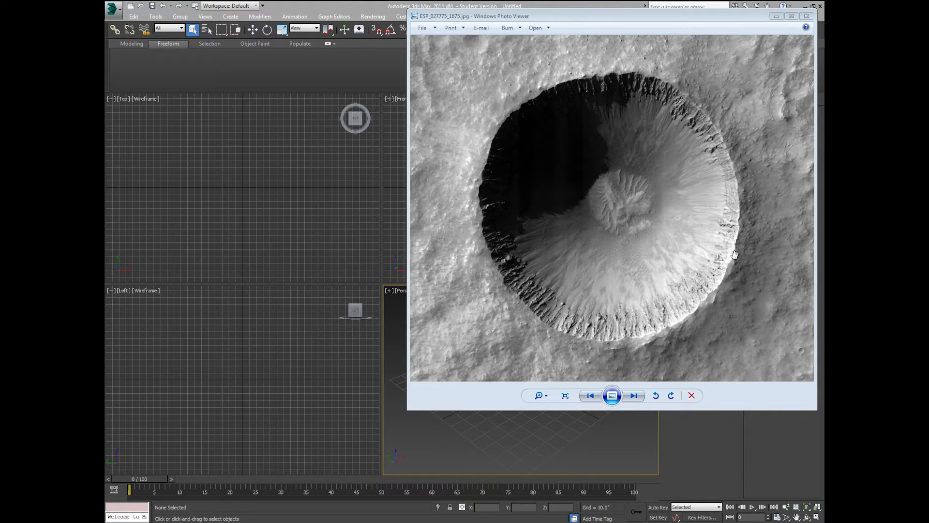
Step: Pan around the crater reference photo ESP_027775_1675.jpg, then move the viewer off screen
click(638, 190)
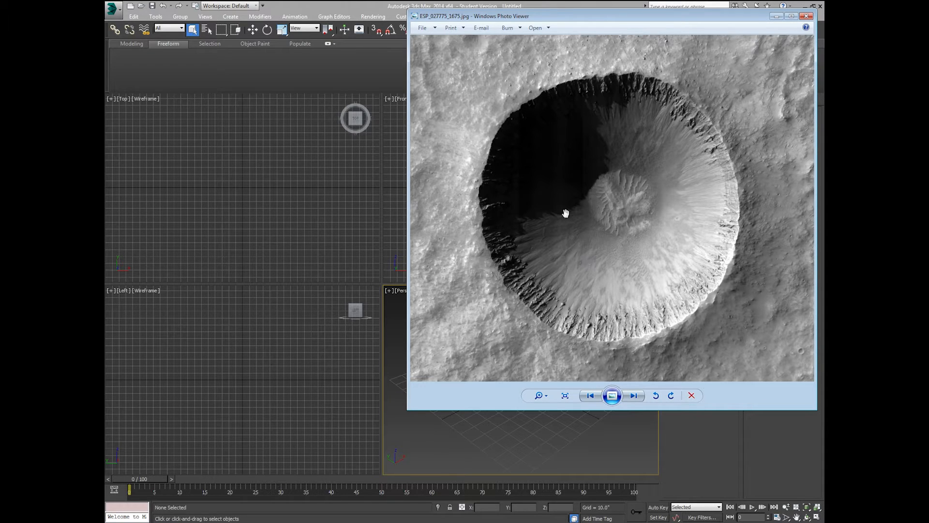
drag(565, 213, 569, 212)
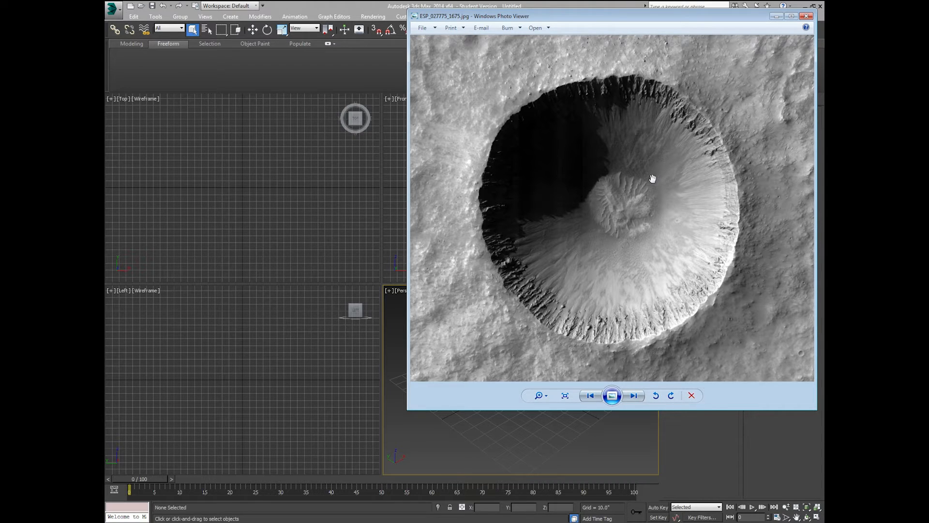
drag(645, 202, 646, 196)
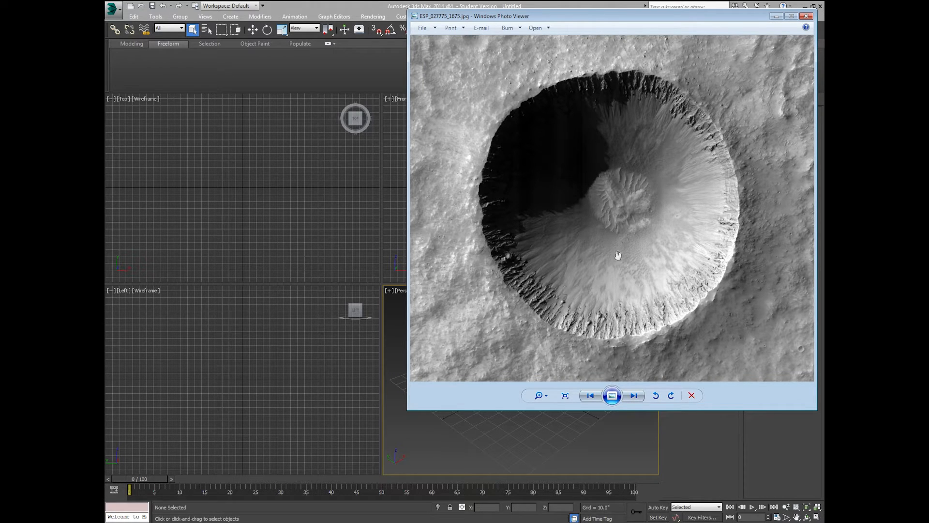
drag(605, 166, 608, 176)
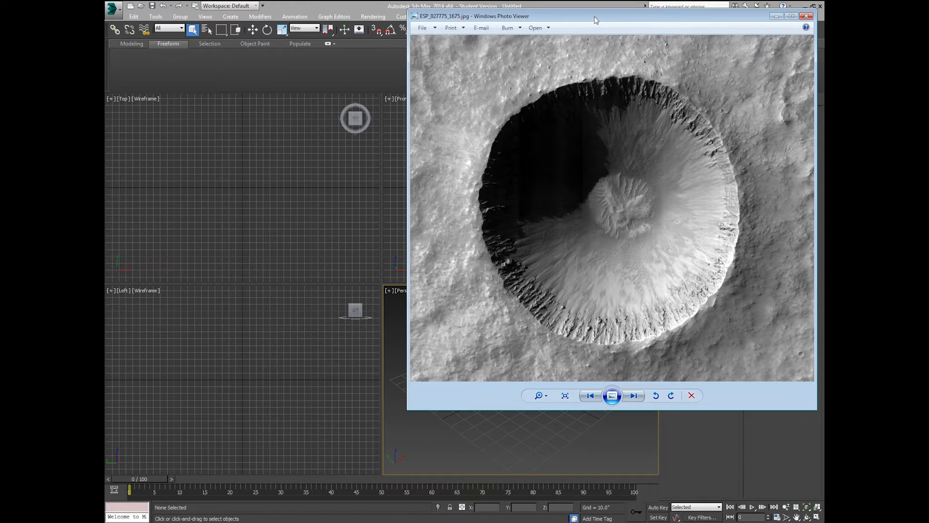
drag(596, 20, 927, 23)
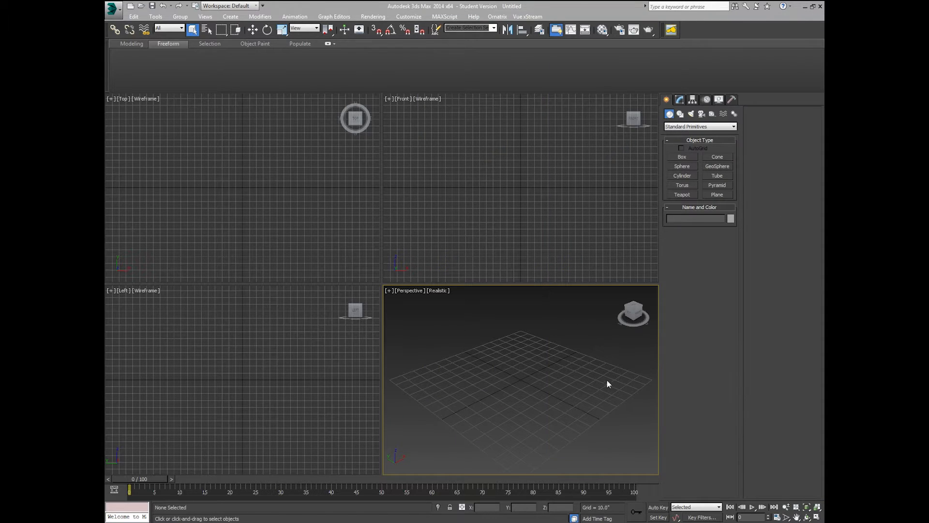
Step: Enable 3D snapping to grid points
alt+middle_drag(607, 379, 596, 368)
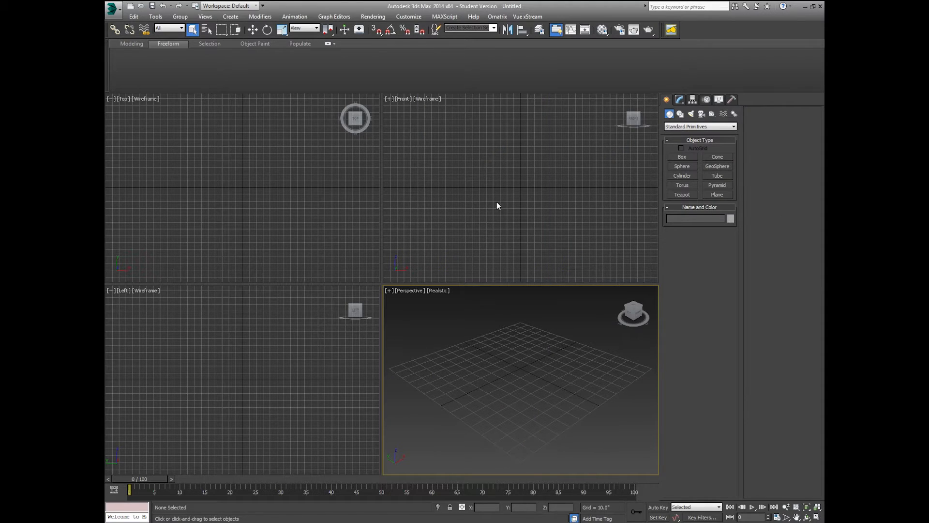
click(376, 30)
right_click(375, 30)
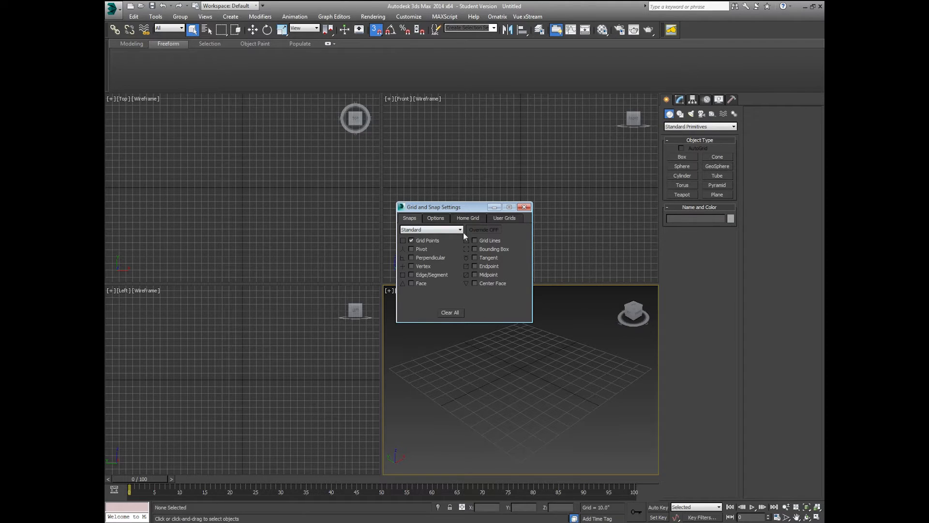
click(523, 207)
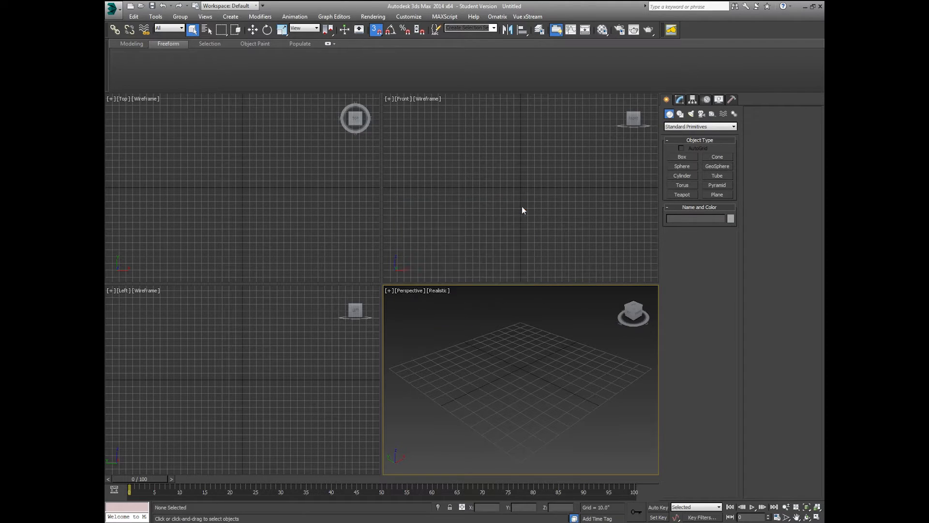
click(376, 31)
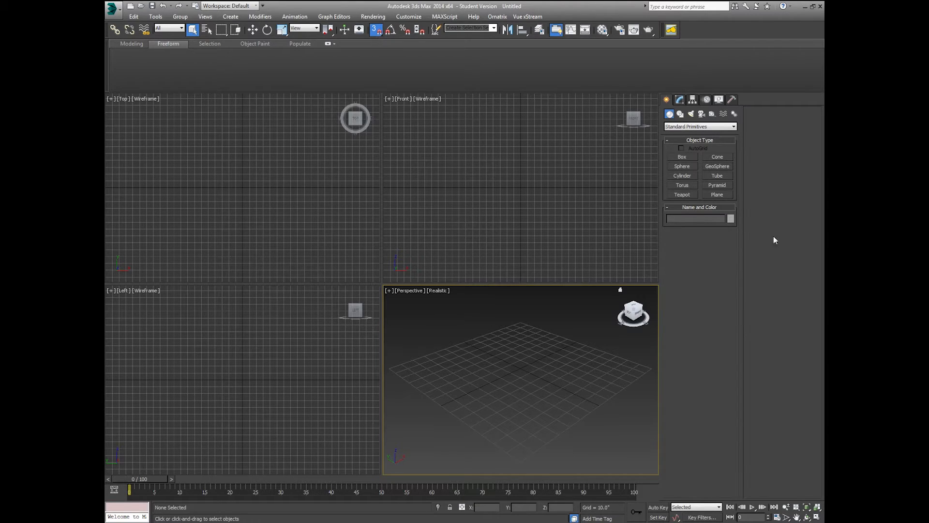
Step: Draw a 140 × 140 plane with 4 × 4 segments on the grid, then turn snaps off
click(724, 195)
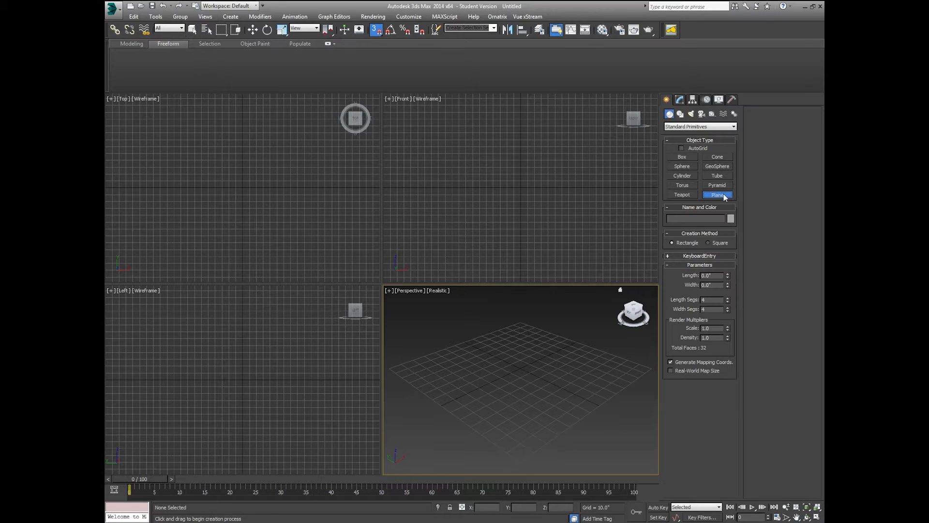
click(519, 320)
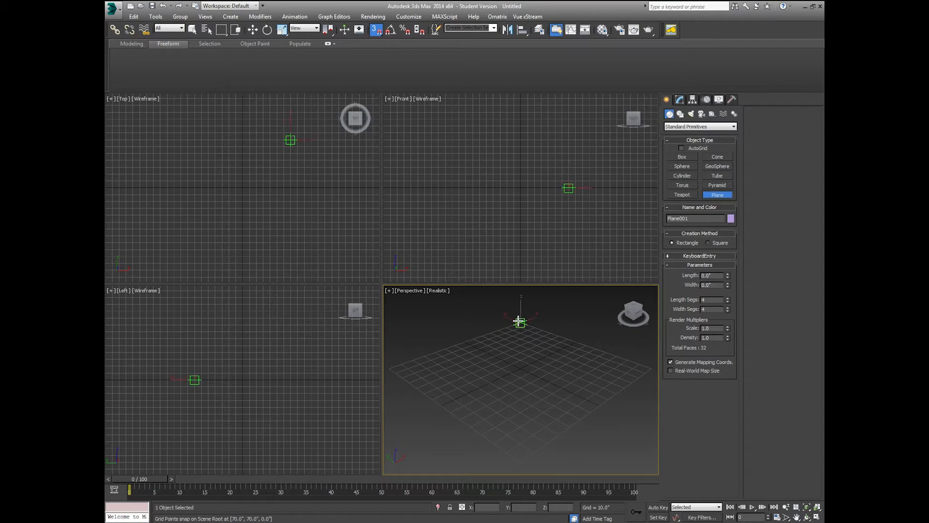
drag(518, 321, 522, 458)
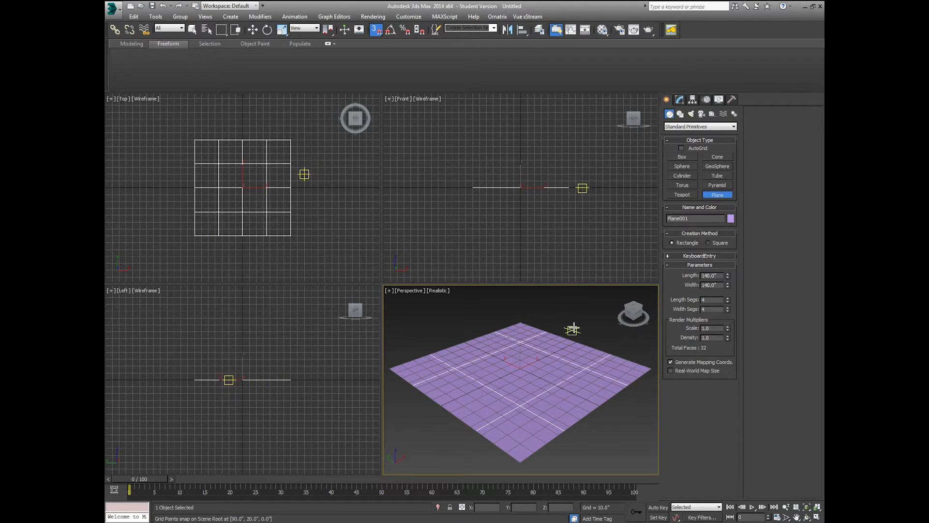
click(717, 195)
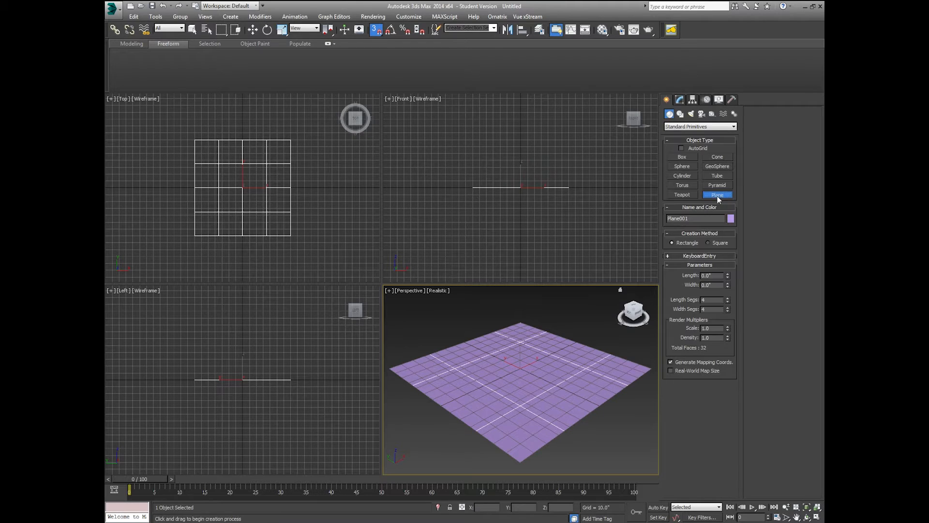
click(376, 30)
click(679, 99)
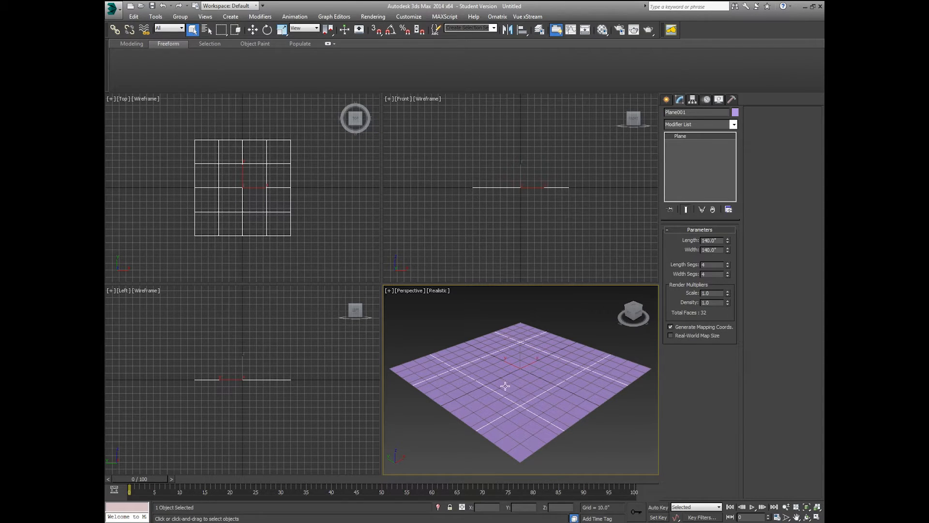
Step: Rename the plane Crater_AlphaBase and set Length and Width Segs to 500
double_click(705, 112)
text(Crater)
text(_AlphaBas)
text(00)
key(Tab)
text(50)
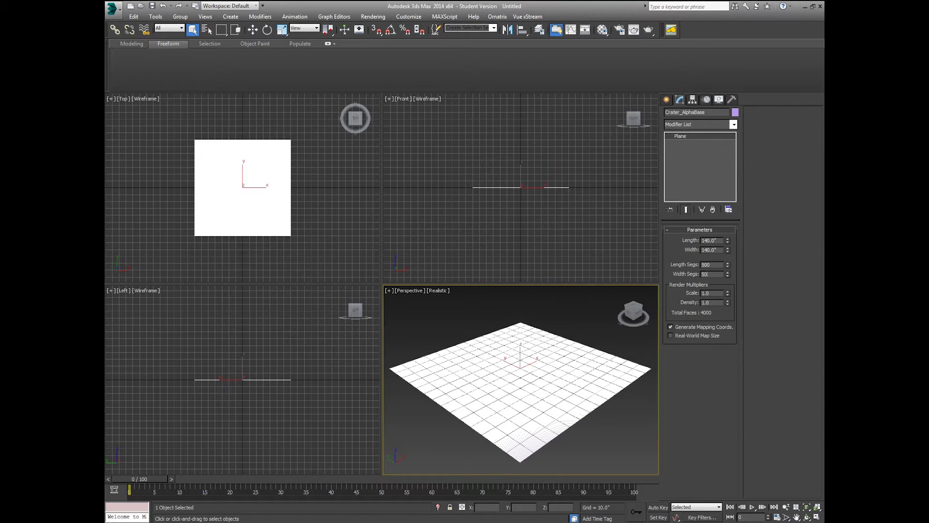
text(0)
key(Return)
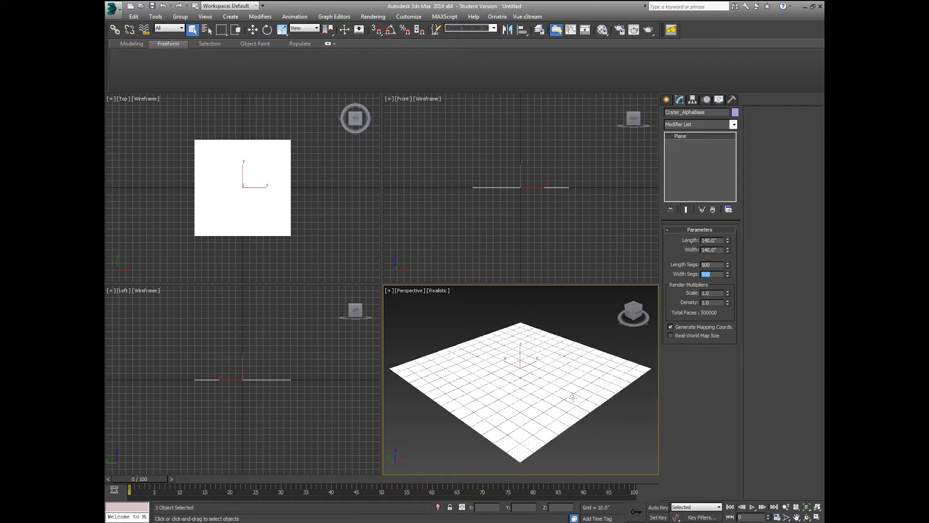
Step: Maximize the Perspective viewport and zoom extents to frame the dense plane
scroll(549, 394, up, 10)
scroll(549, 395, down, 8)
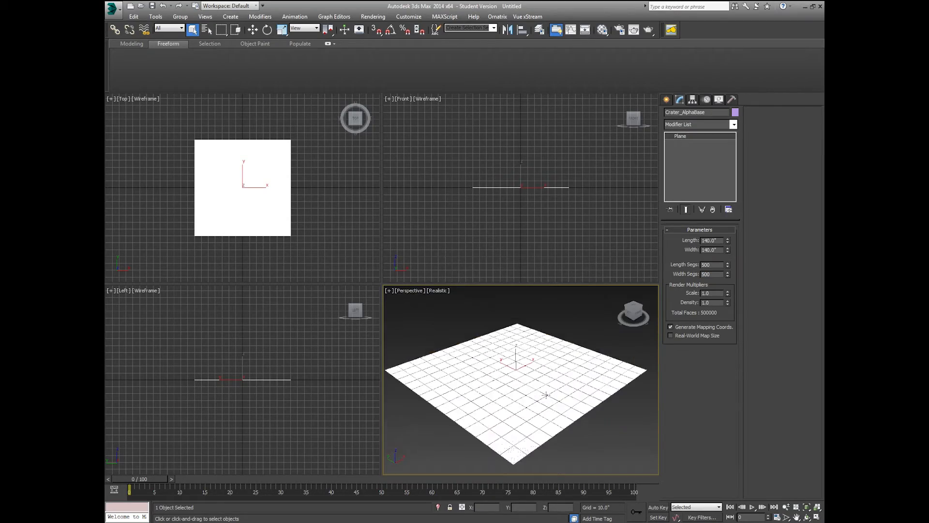
scroll(538, 400, up, 8)
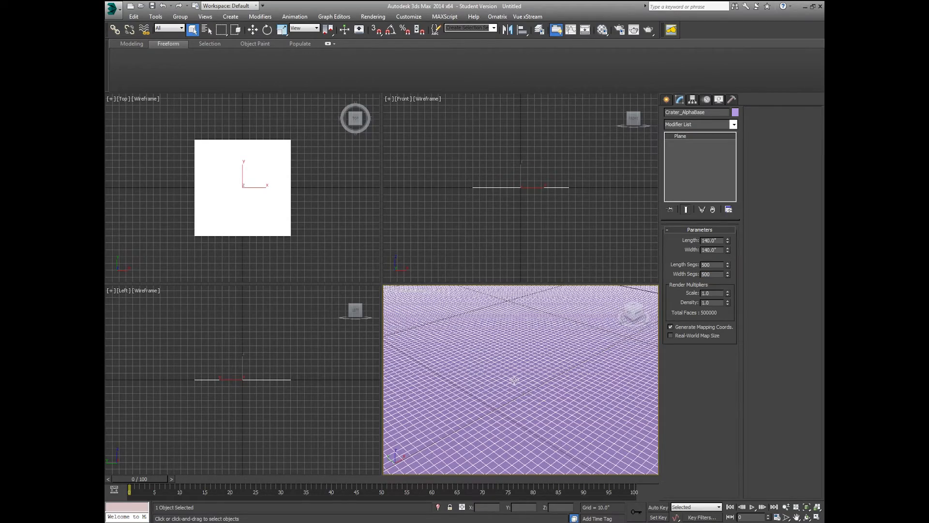
middle_drag(515, 380, 545, 412)
key(z)
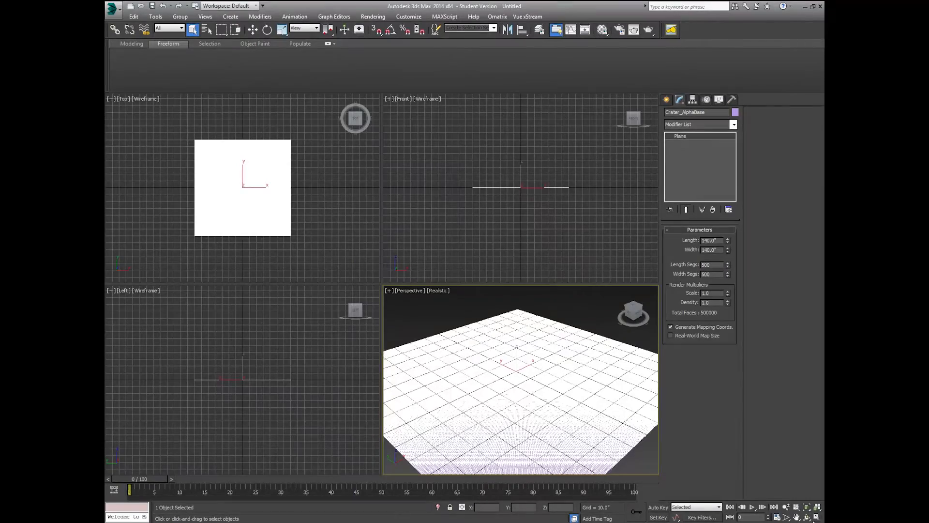
click(817, 516)
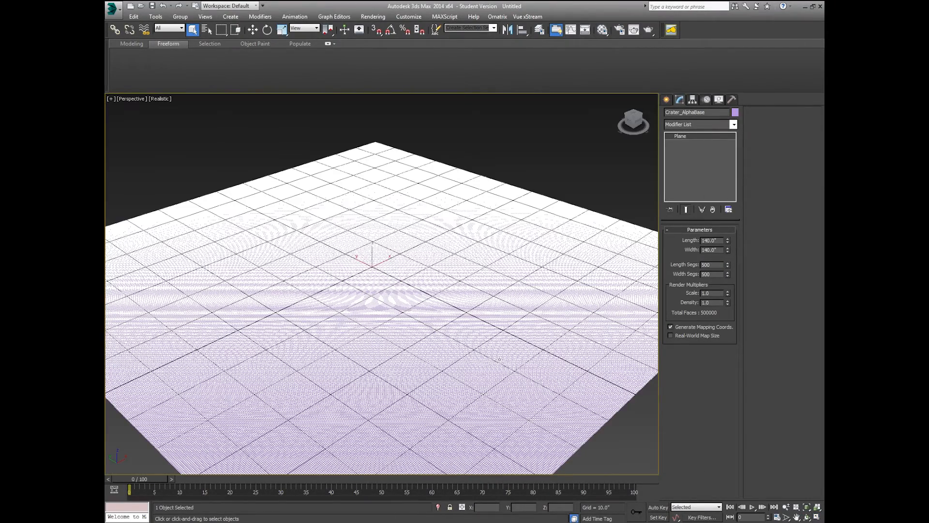
middle_drag(499, 359, 511, 323)
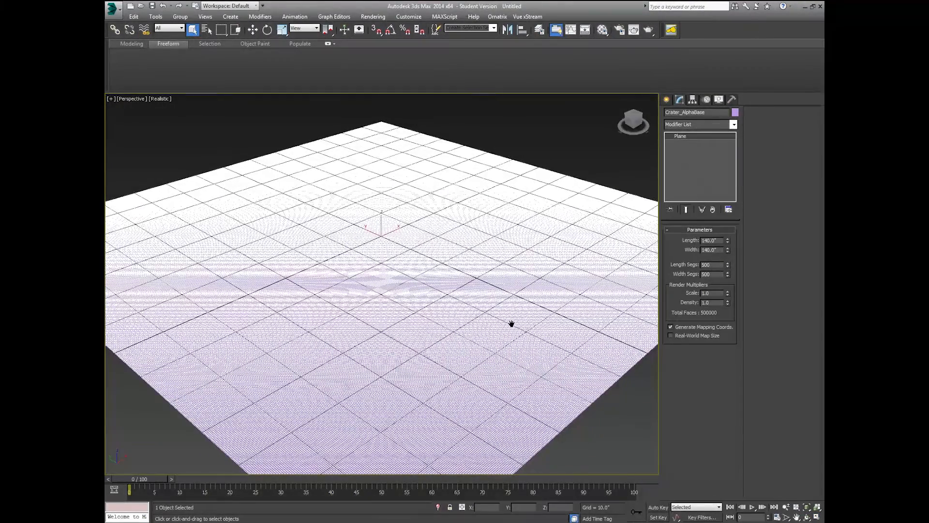
key(z)
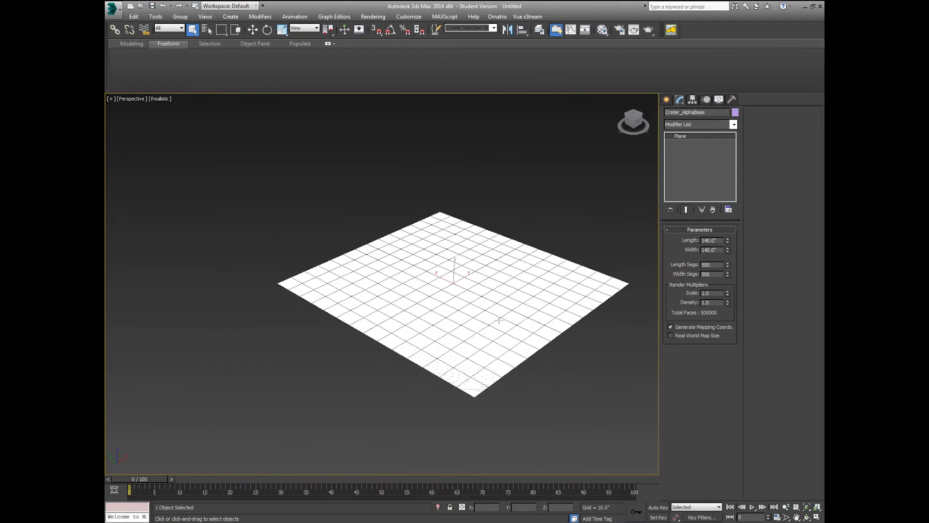
Step: Turn off Edged Faces, then select Crater_AlphaBase and convert it to an Editable Poly
click(252, 30)
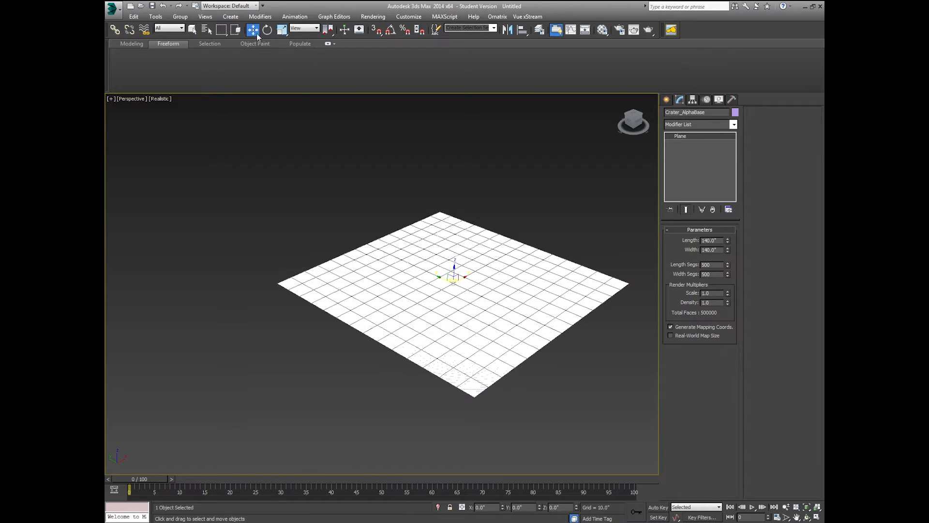
click(335, 146)
scroll(458, 301, up, 5)
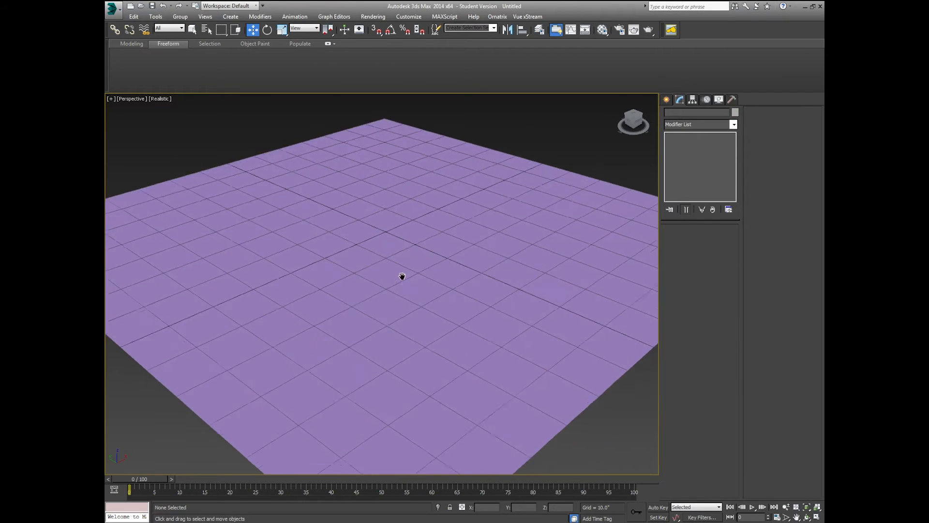
scroll(382, 257, down, 4)
middle_drag(382, 256, 393, 283)
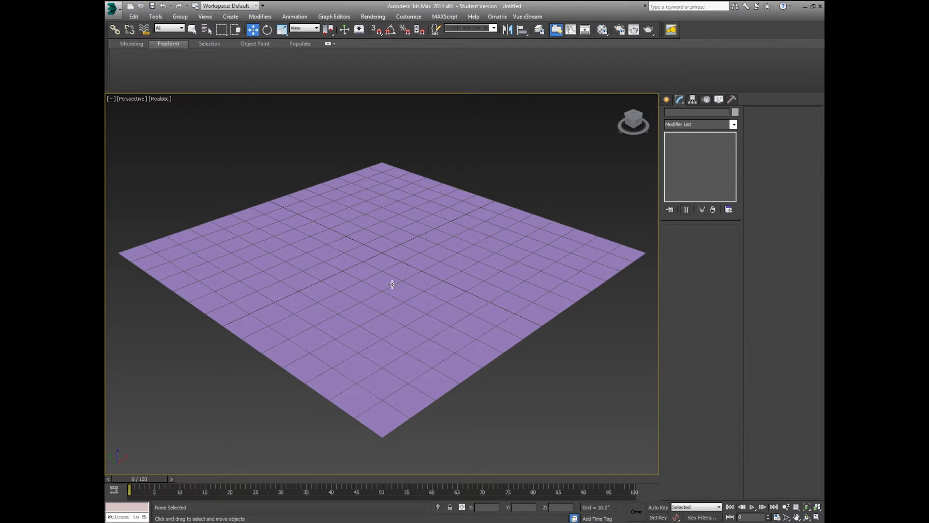
key(F4)
click(457, 262)
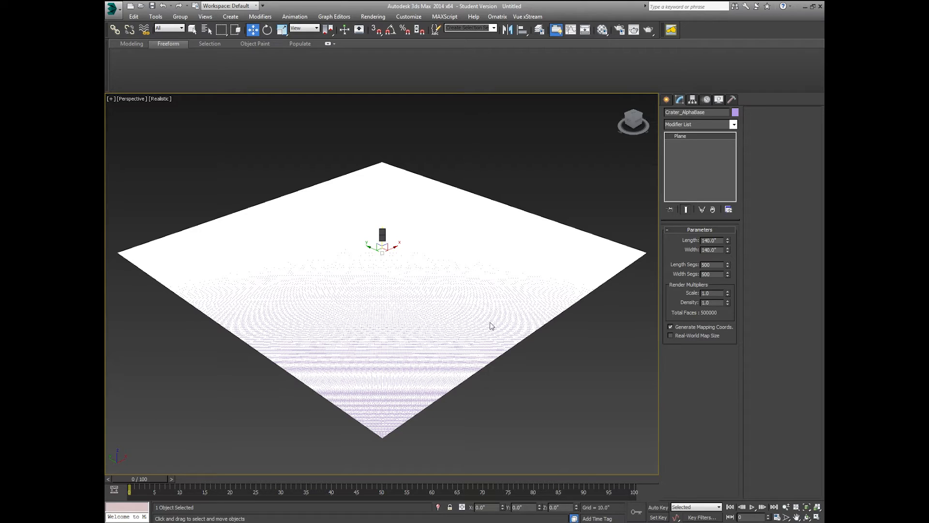
key(alt+c)
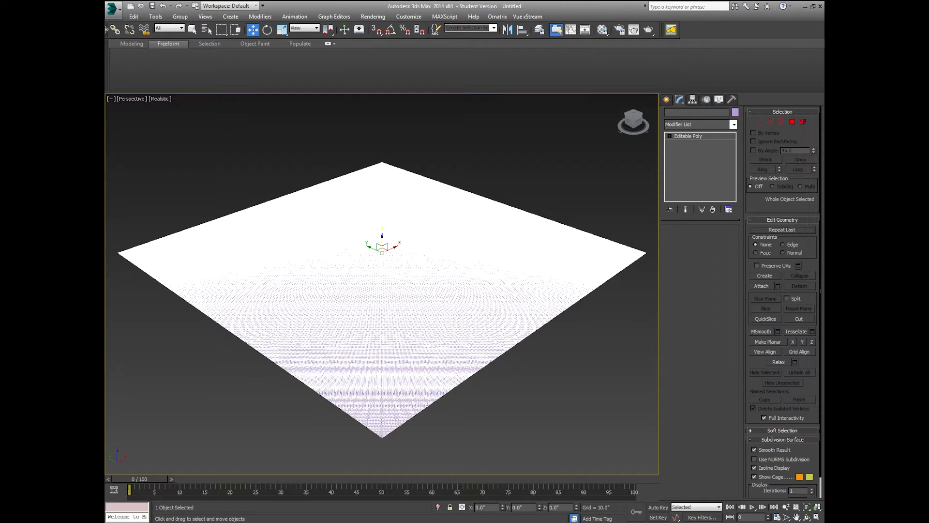
click(112, 8)
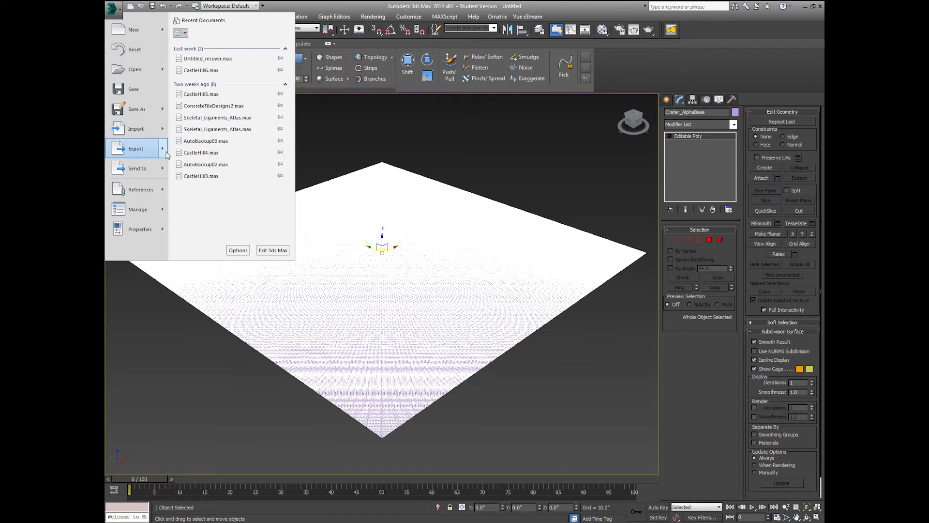
Step: Export the selected plane, browsing to E:/Dropbox/RagdollStudios/Tutorials/Moon Craters
mouse_move(162, 147)
click(223, 71)
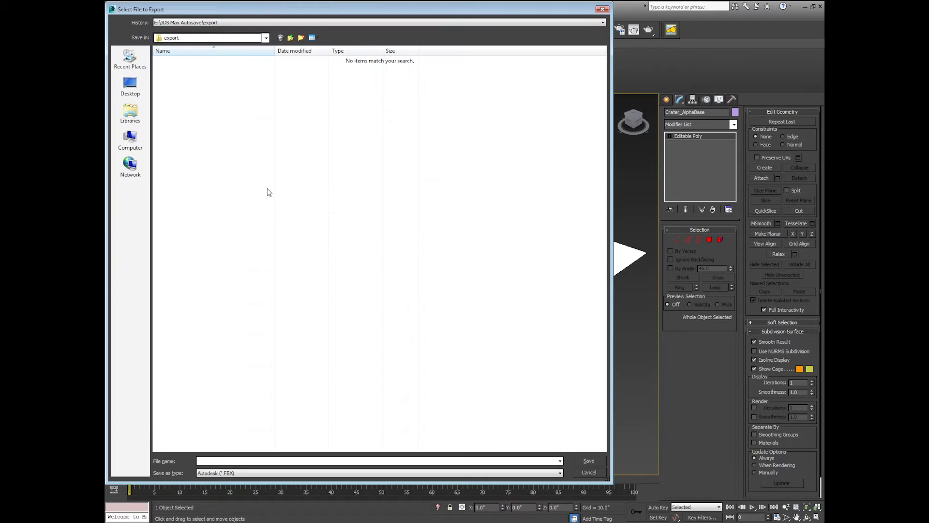
click(130, 58)
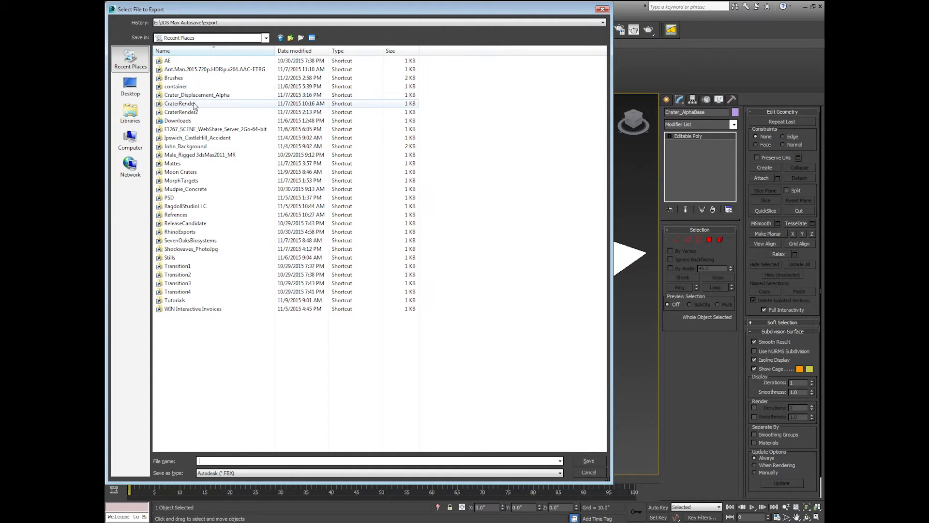
double_click(204, 104)
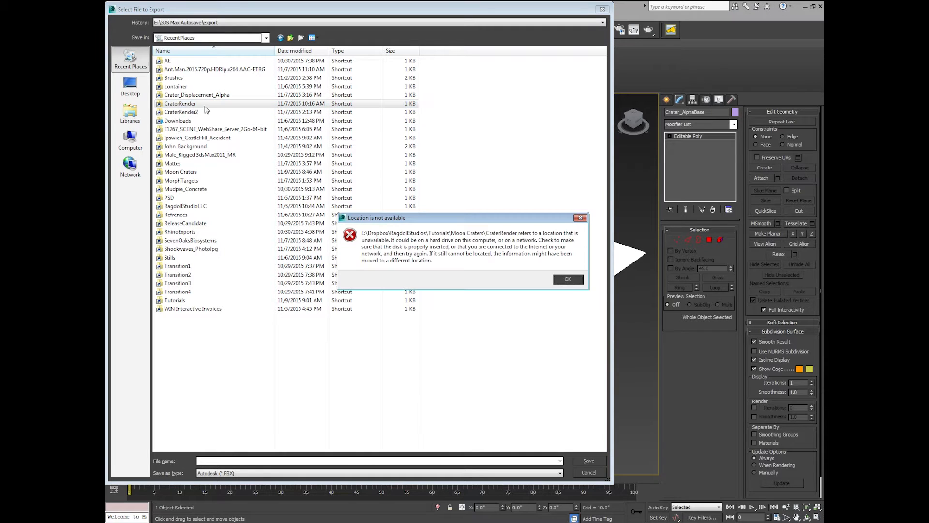
click(568, 281)
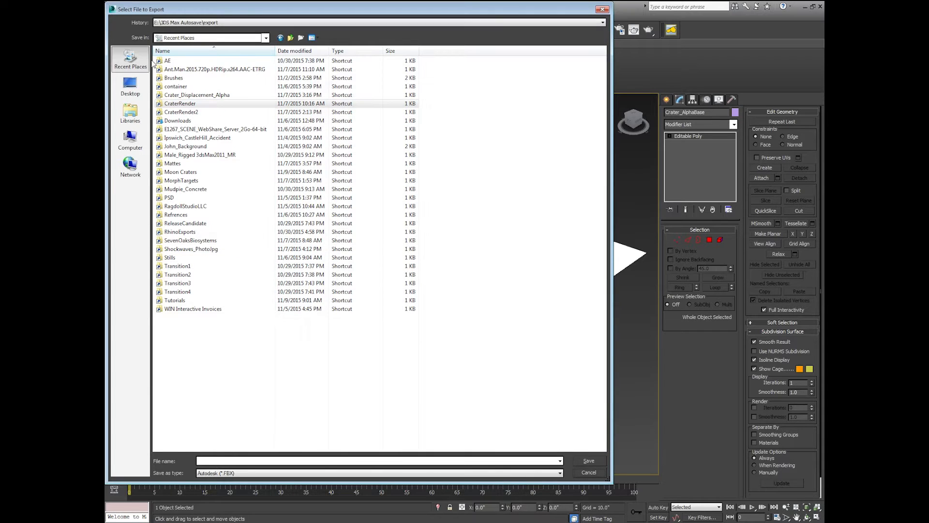
click(131, 141)
double_click(276, 75)
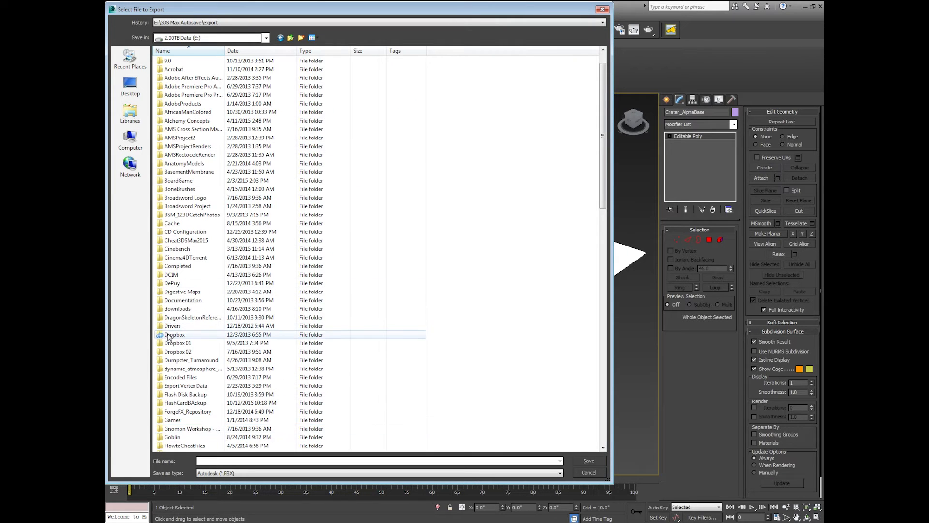
double_click(171, 338)
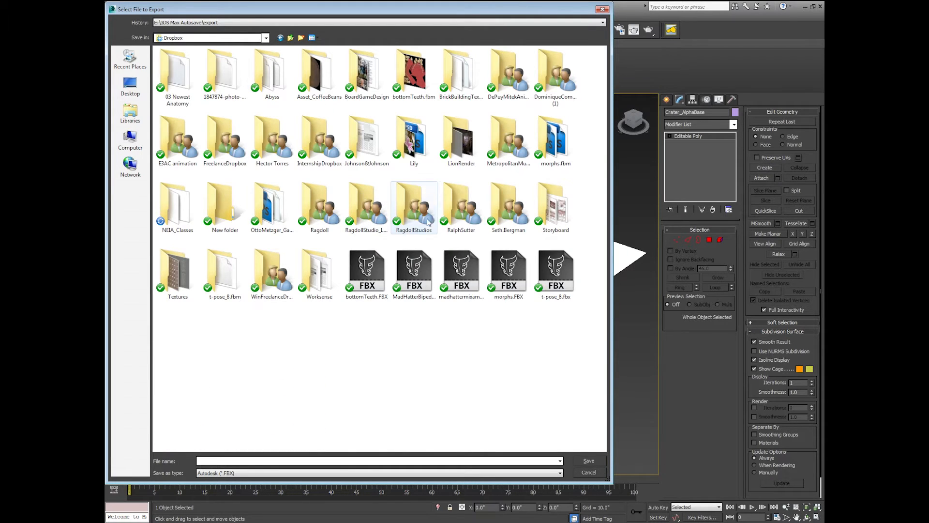
double_click(408, 215)
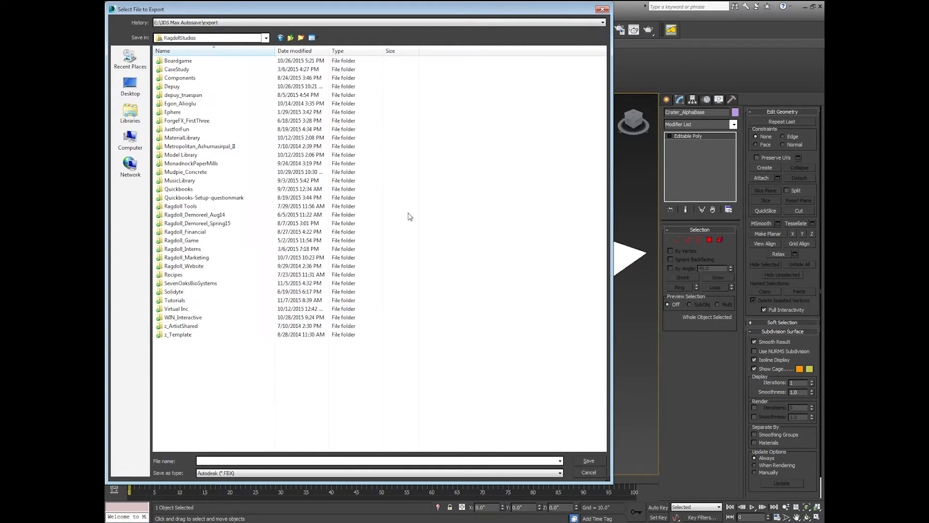
click(183, 301)
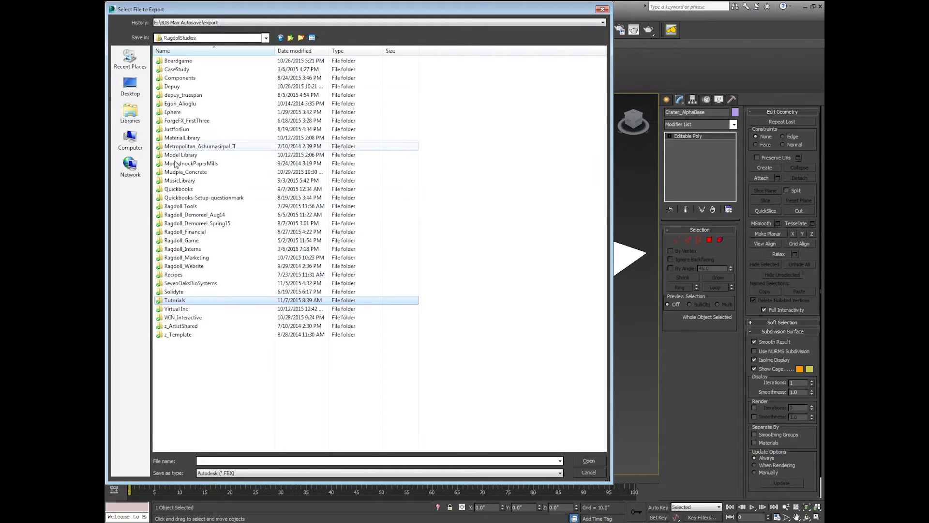
double_click(190, 301)
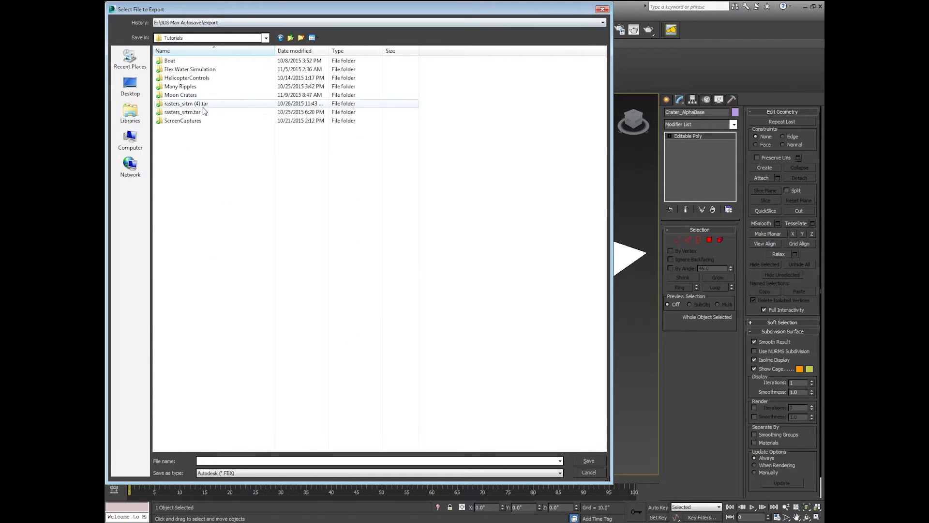
click(185, 96)
double_click(185, 96)
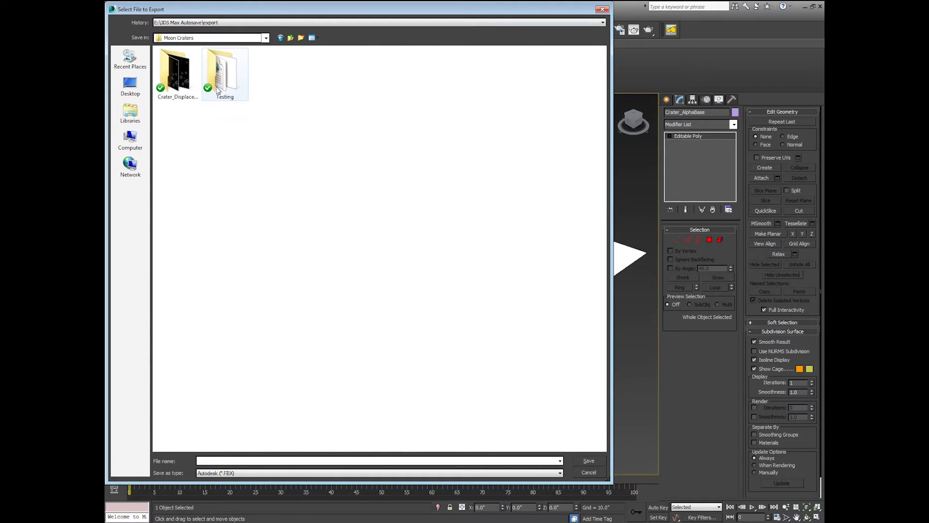
Step: Save it as OBJ named Crater_Base with the ZBrush preset, then deselect the plane
click(250, 473)
click(237, 438)
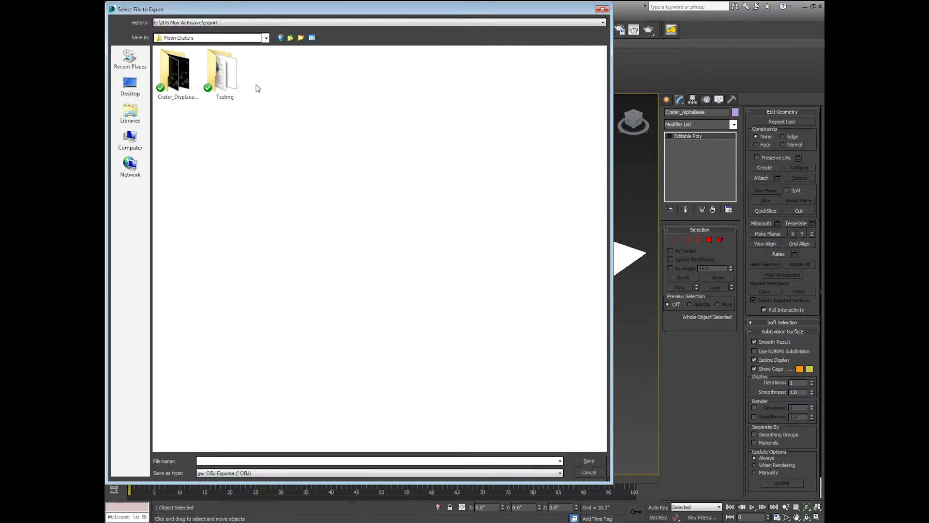
click(252, 459)
text(Crater)
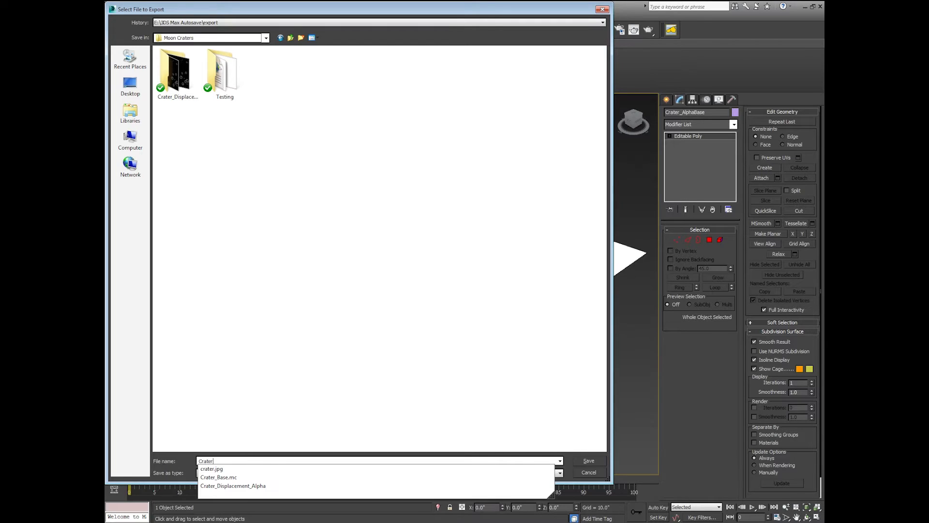
text(_Base)
key(Return)
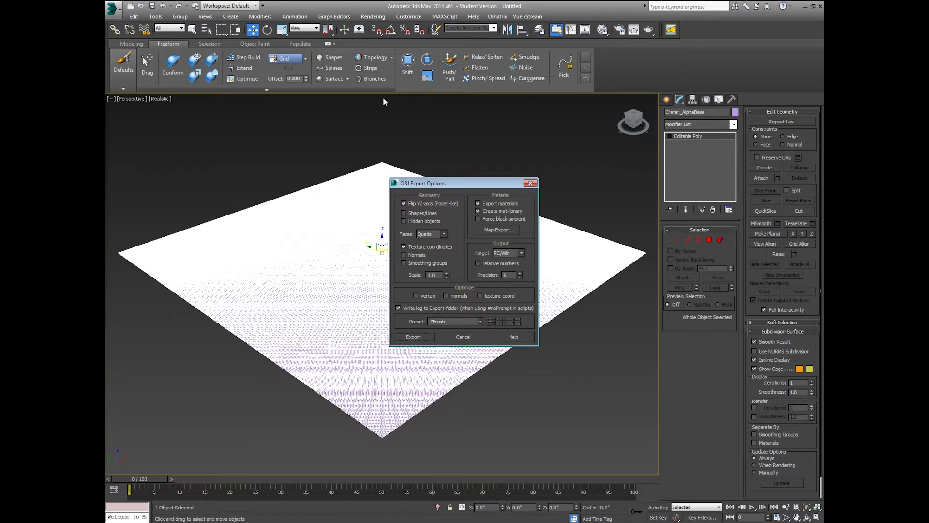
click(426, 336)
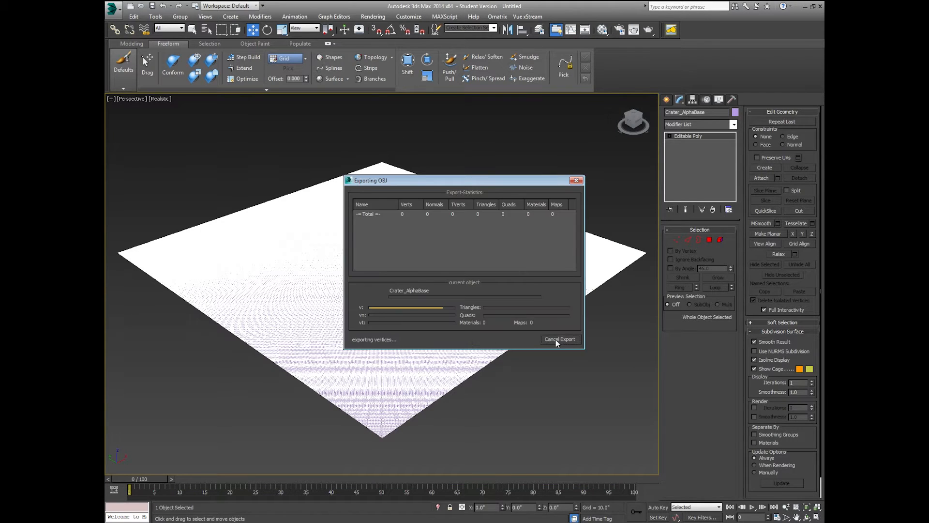
middle_drag(516, 372, 518, 365)
click(520, 377)
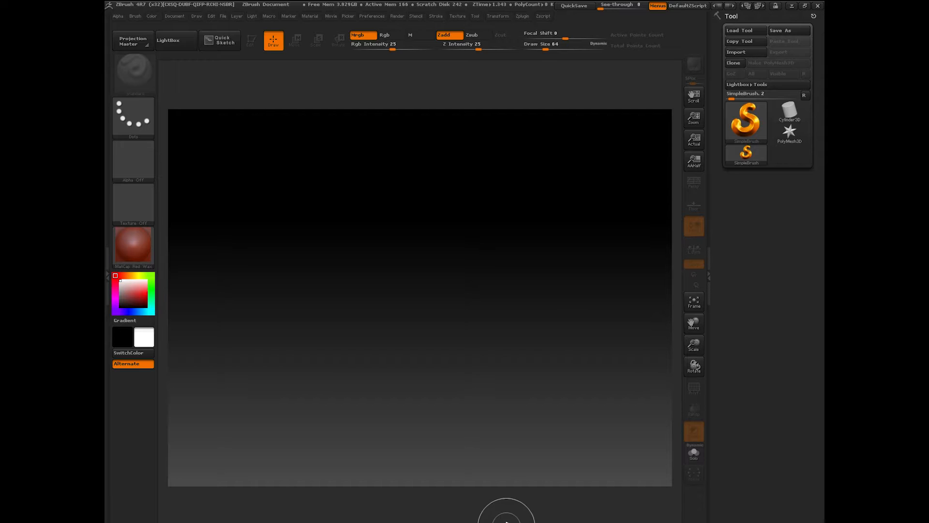
Step: Start Tool > Import and browse the E: drive into the Dropbox folder
click(752, 52)
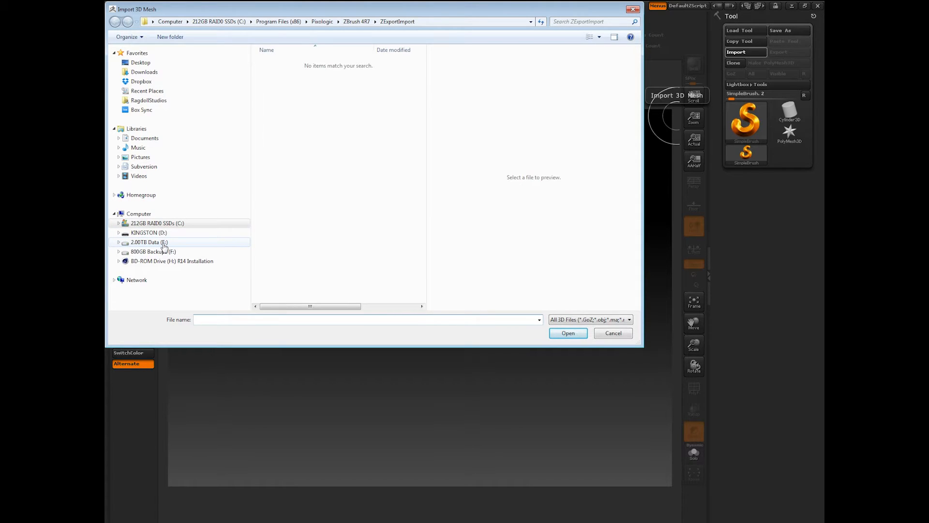
click(164, 242)
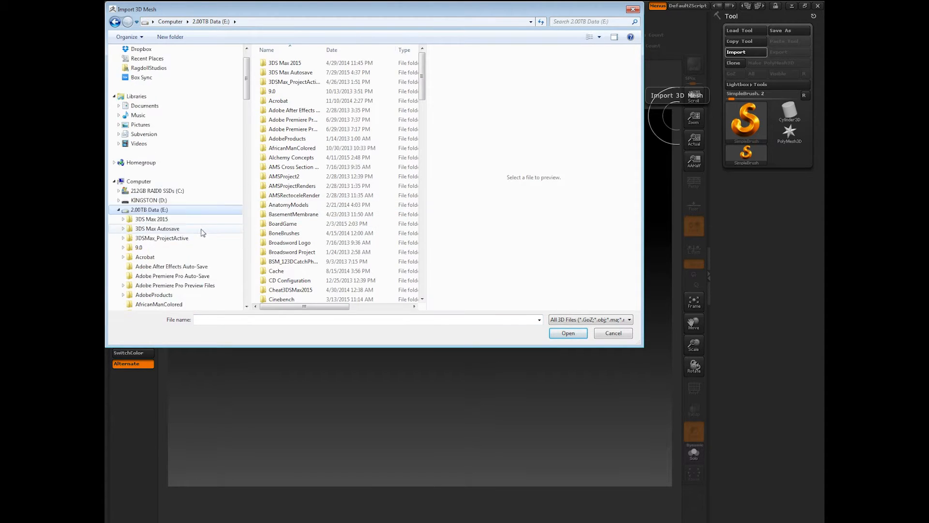
scroll(203, 233, down, 18)
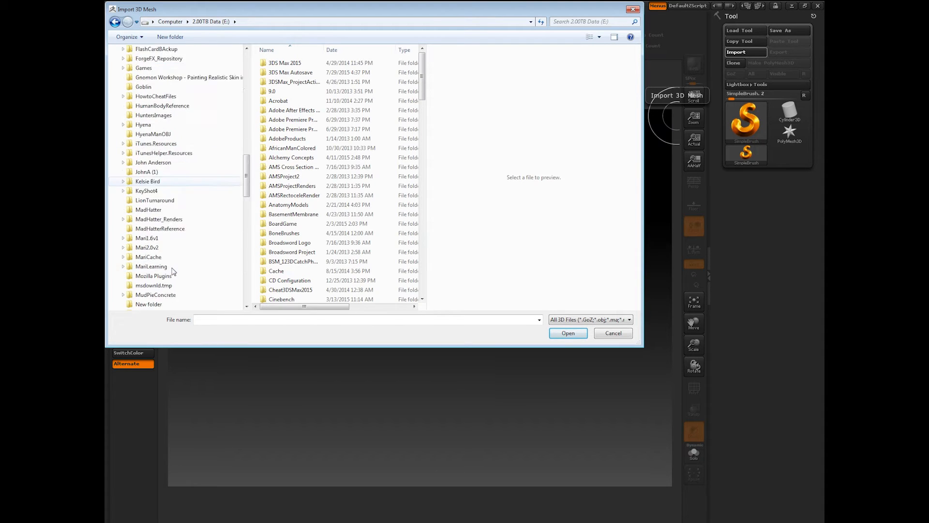
scroll(171, 270, down, 10)
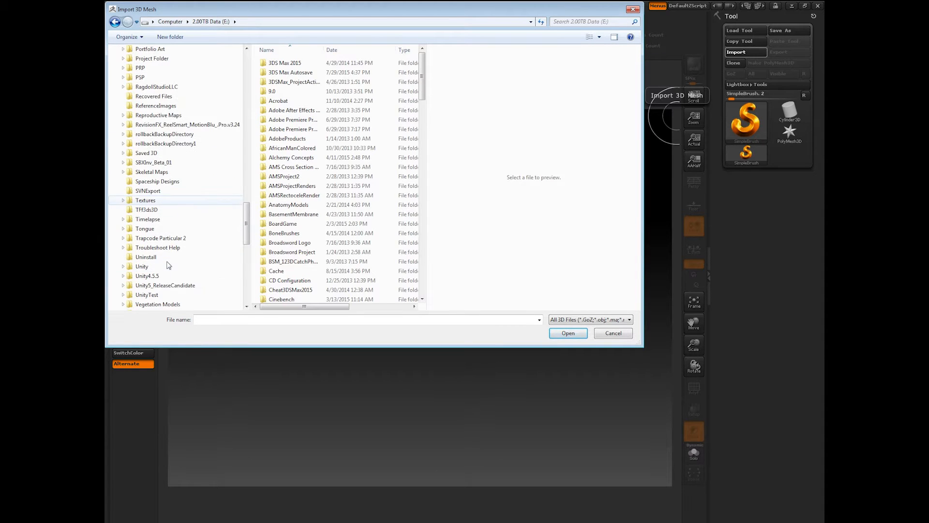
scroll(183, 288, down, 2)
scroll(179, 271, up, 4)
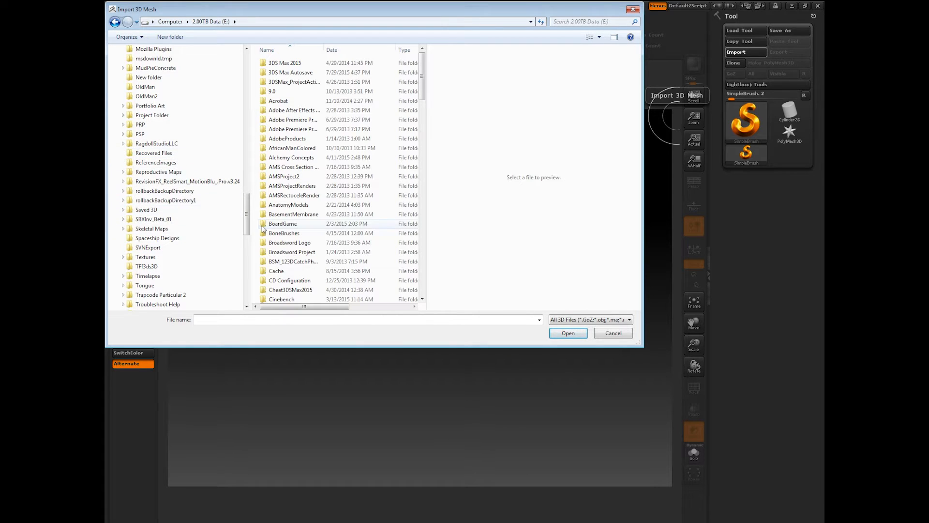
drag(246, 224, 255, 117)
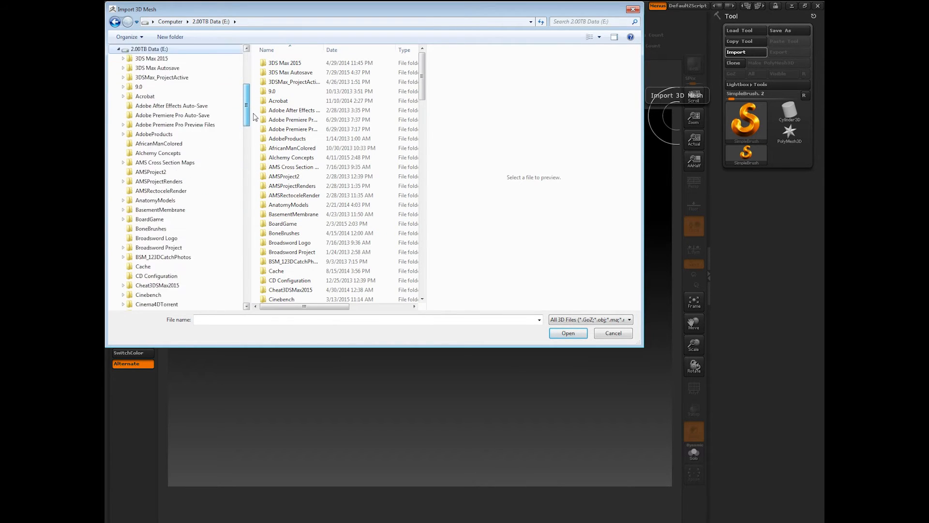
scroll(169, 193, down, 4)
click(146, 276)
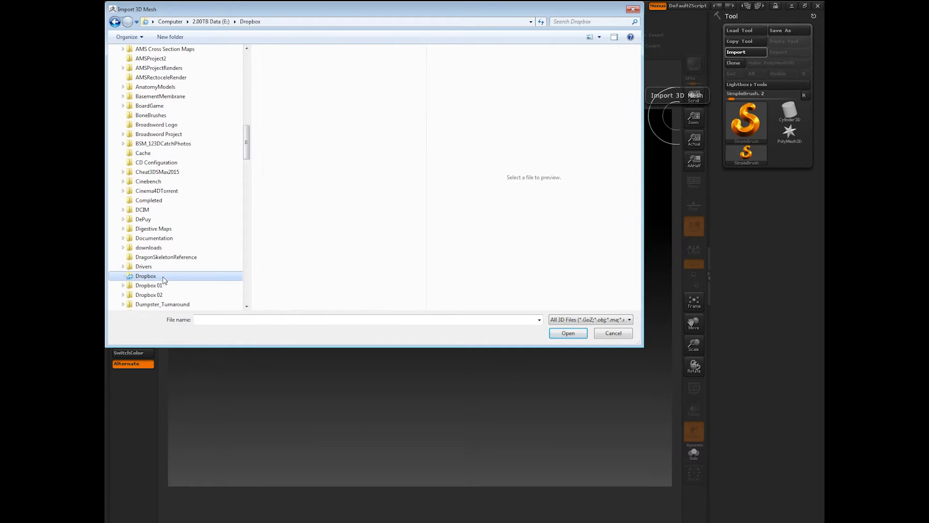
Step: Go into RagdollStudios/Tutorials/Moon Craters and import Crater_Base.obj
scroll(337, 212, down, 3)
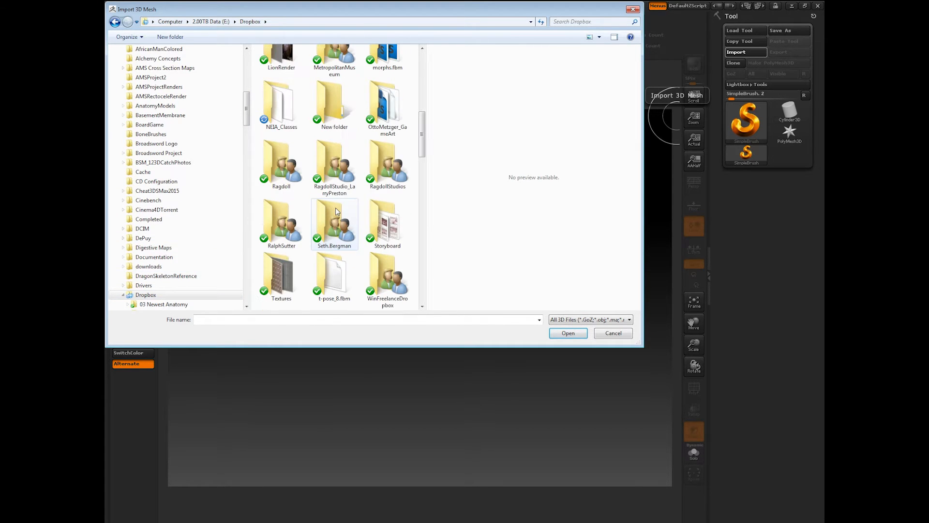
double_click(387, 167)
scroll(292, 250, down, 2)
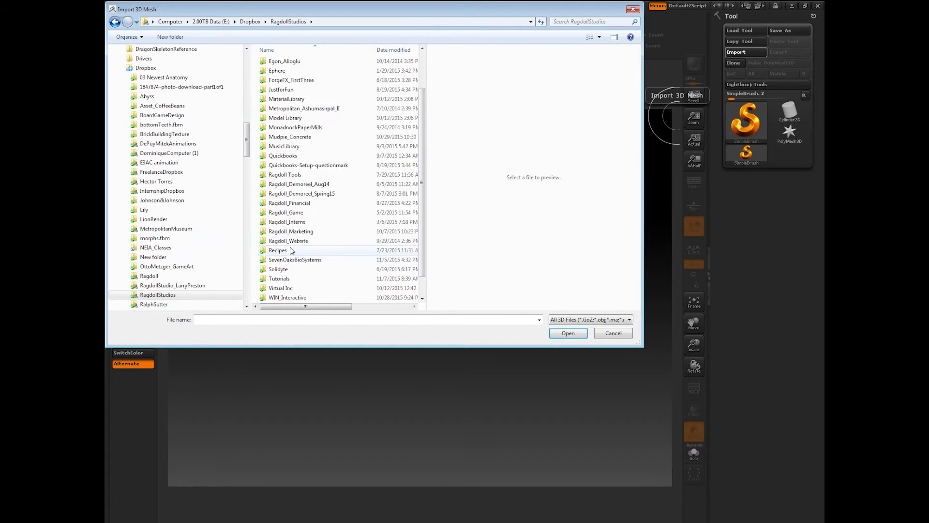
scroll(292, 251, down, 1)
double_click(287, 268)
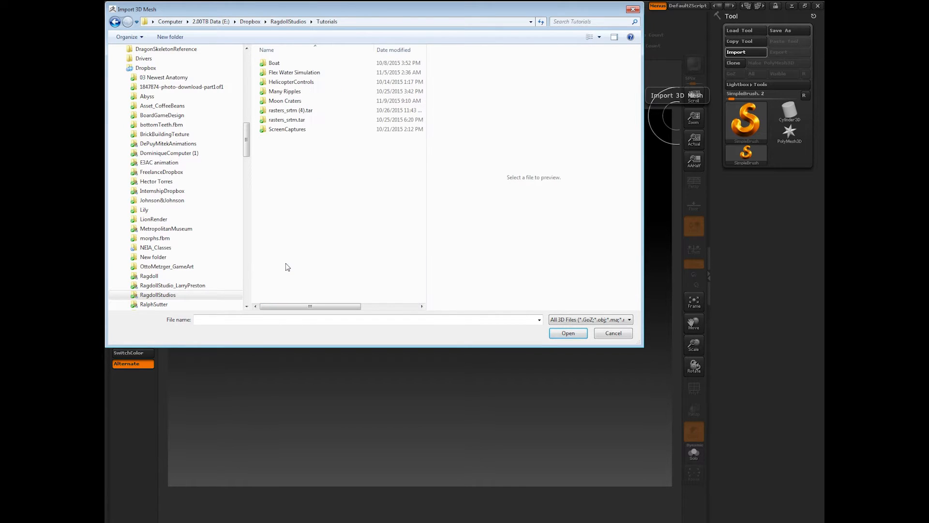
double_click(286, 100)
click(396, 80)
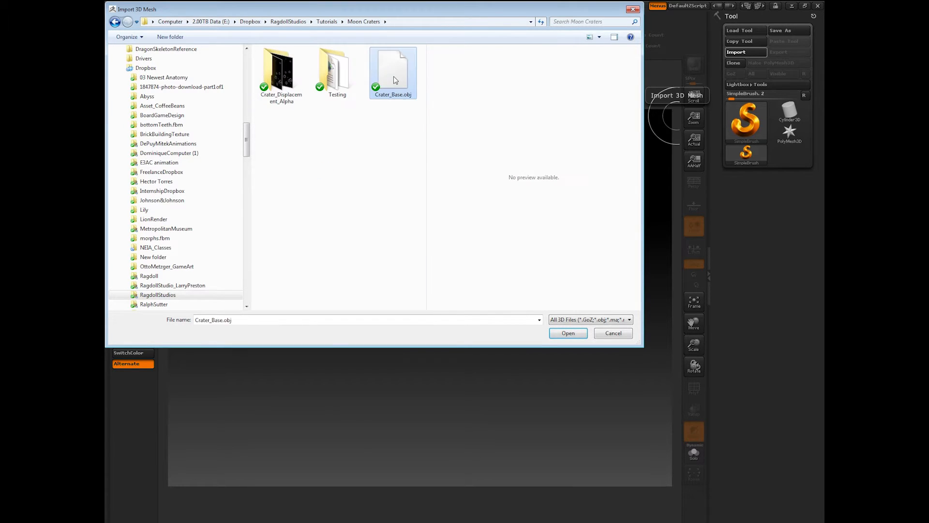
double_click(396, 79)
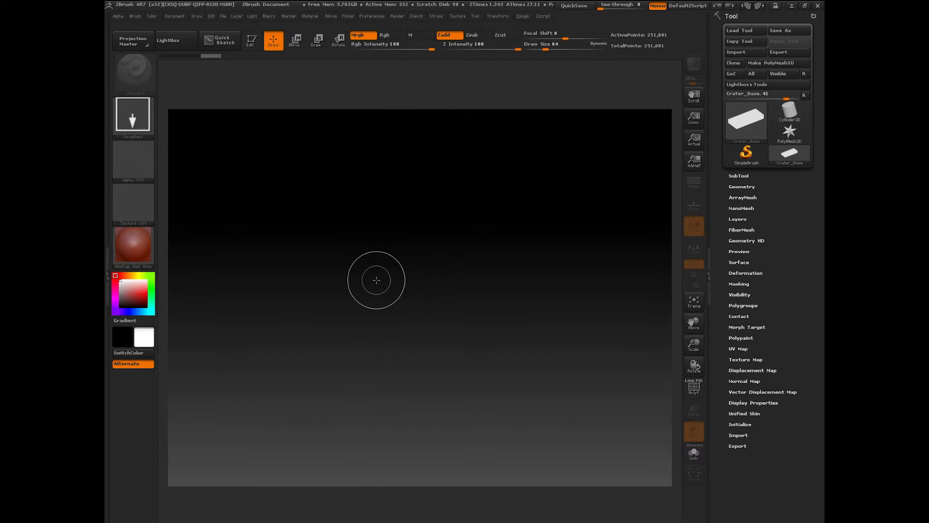
Step: Enter Edit mode, then rotate Crater_Base flat to the view and scale it up to fill the canvas
click(251, 41)
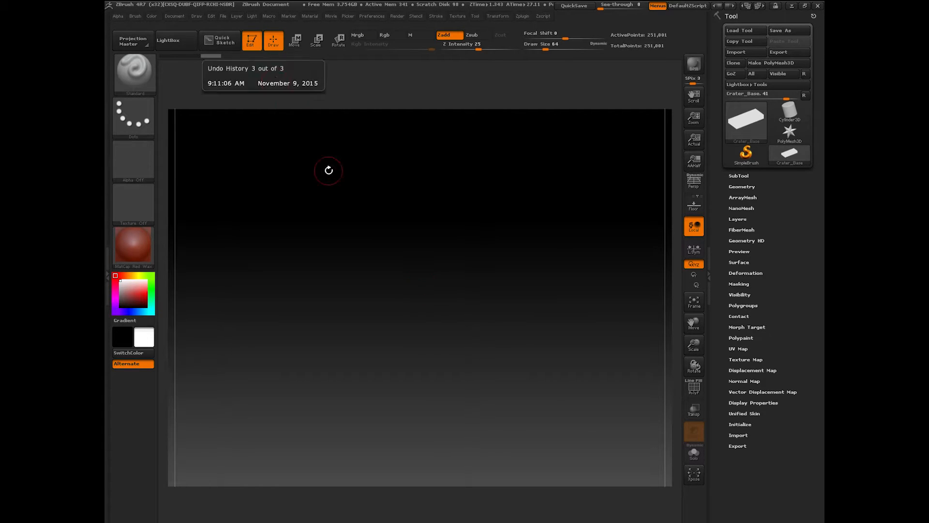
click(745, 402)
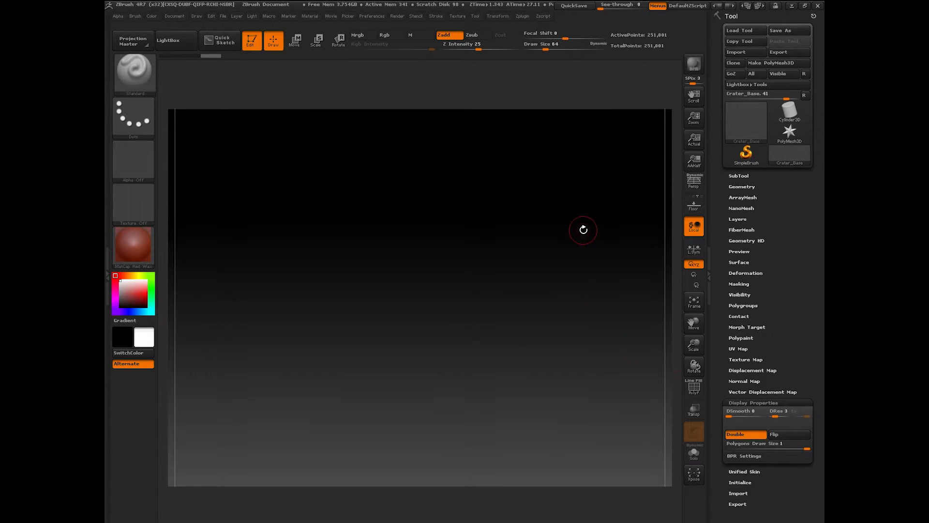
drag(583, 228, 588, 352)
mouse_move(694, 345)
mouse_down()
mouse_move(695, 325)
mouse_move(699, 331)
mouse_up()
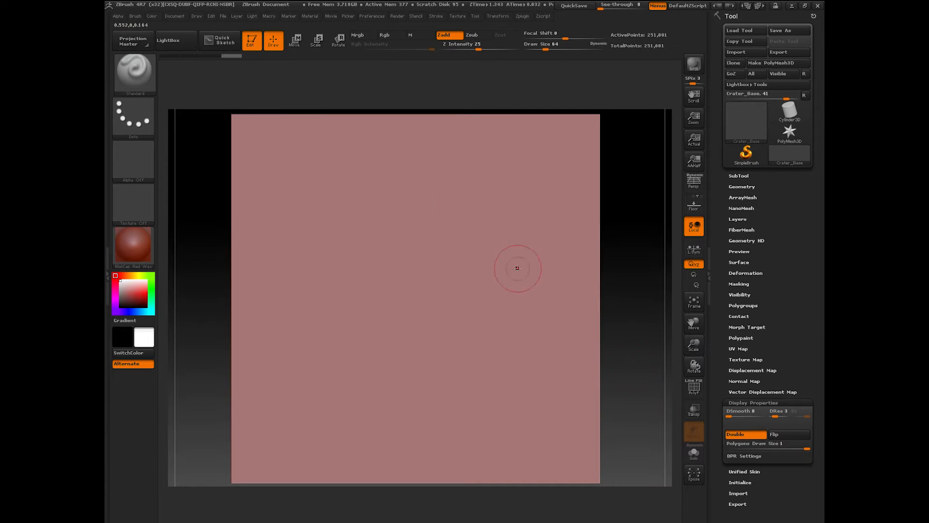
Step: Choose the ClayBuildup brush and lower its Draw Size from 64 to 27
click(135, 73)
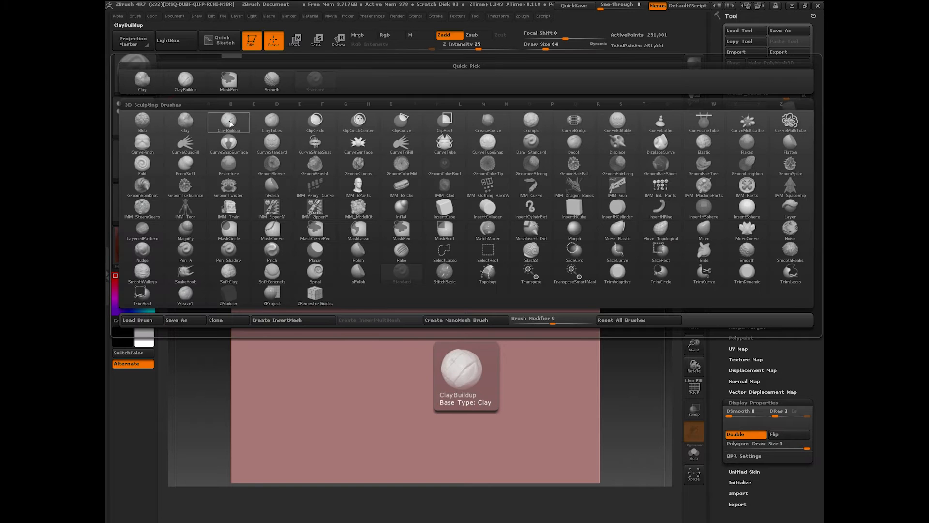
click(229, 122)
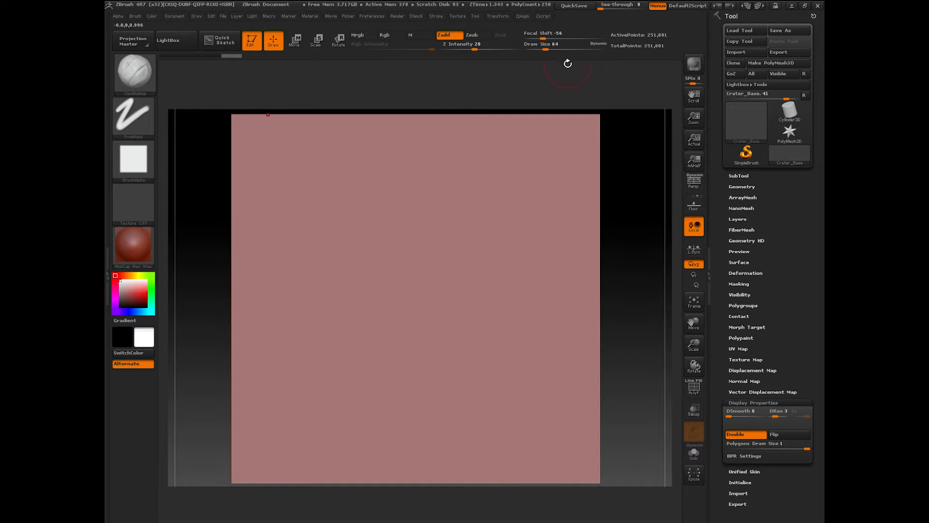
drag(546, 49, 539, 49)
Step: Store the flat plane as a morph target with StoreMT
click(747, 328)
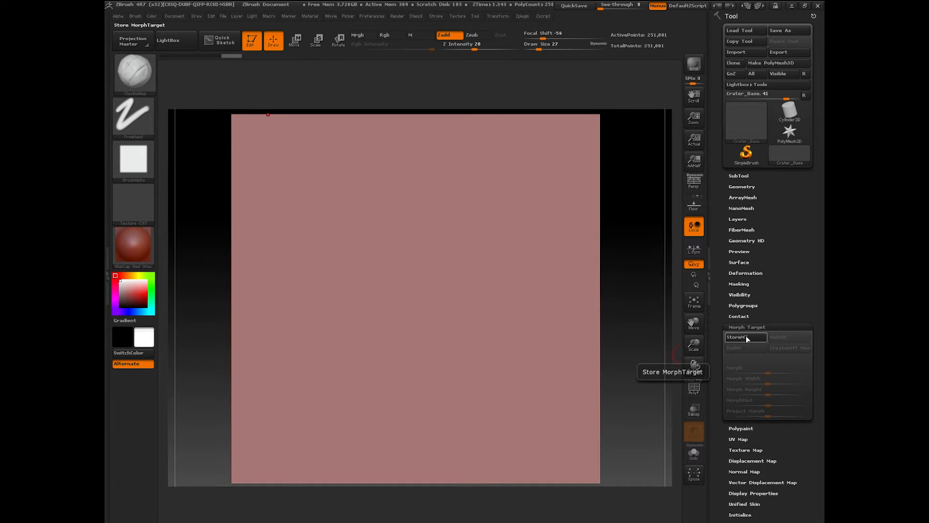
click(746, 336)
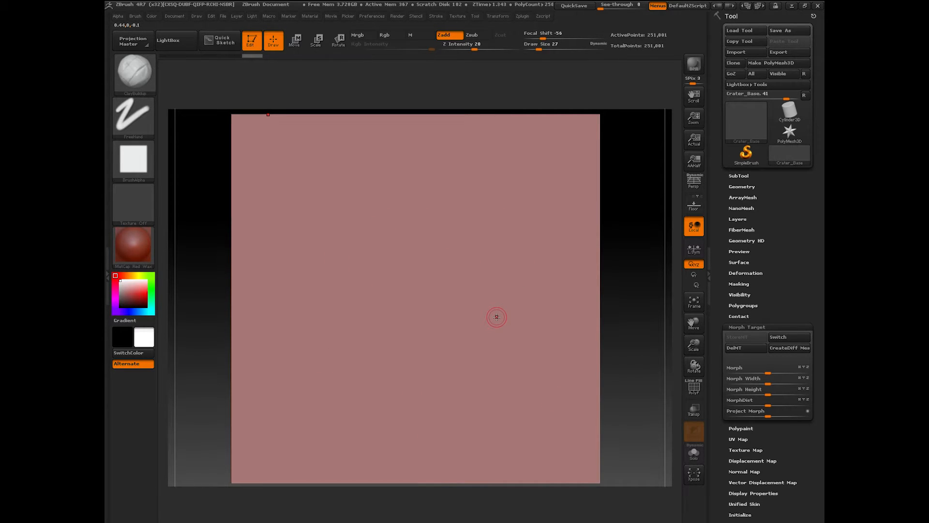
drag(695, 322, 695, 321)
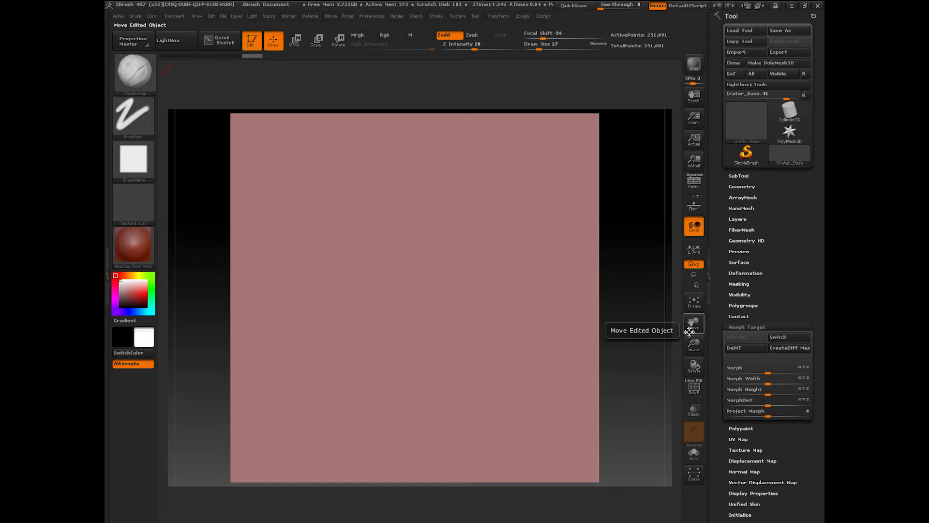
Step: Check the Geometry settings, then show the SubTool list with Crater_Base as the only subtool
click(741, 175)
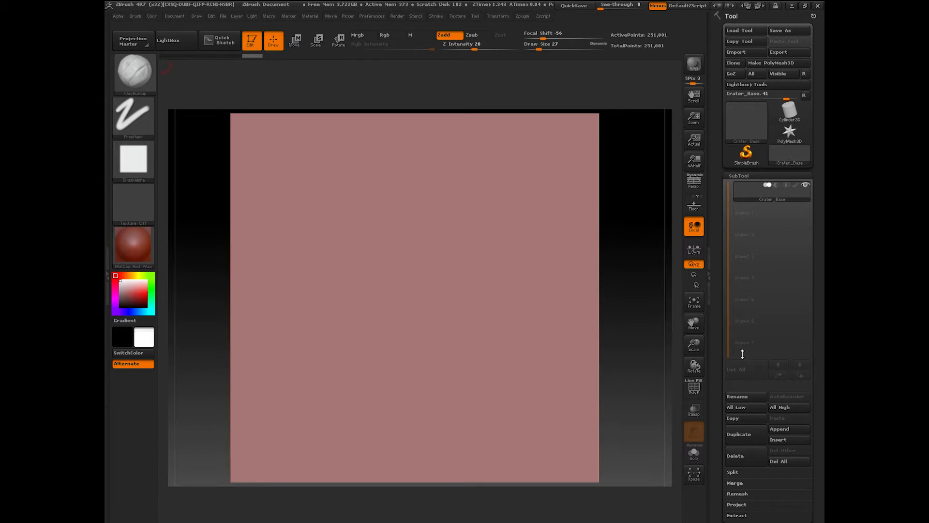
click(740, 176)
click(742, 187)
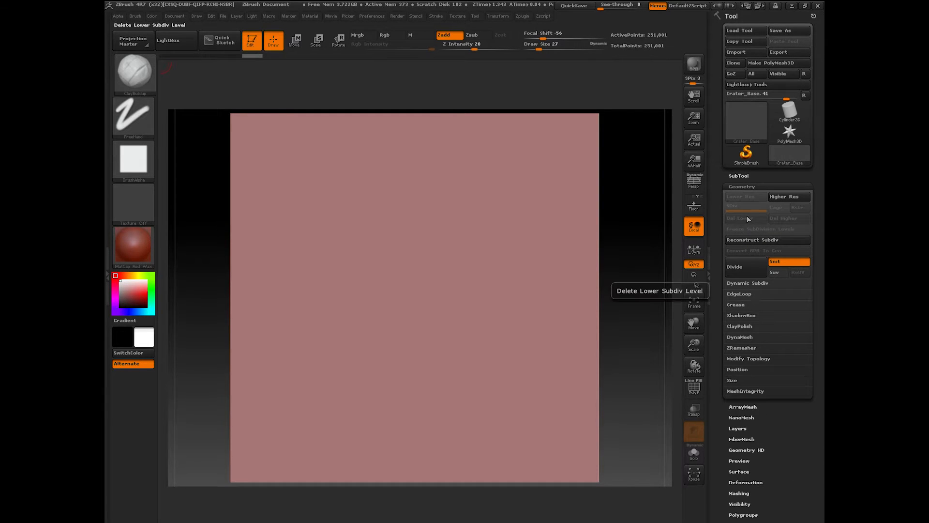
click(742, 186)
click(740, 176)
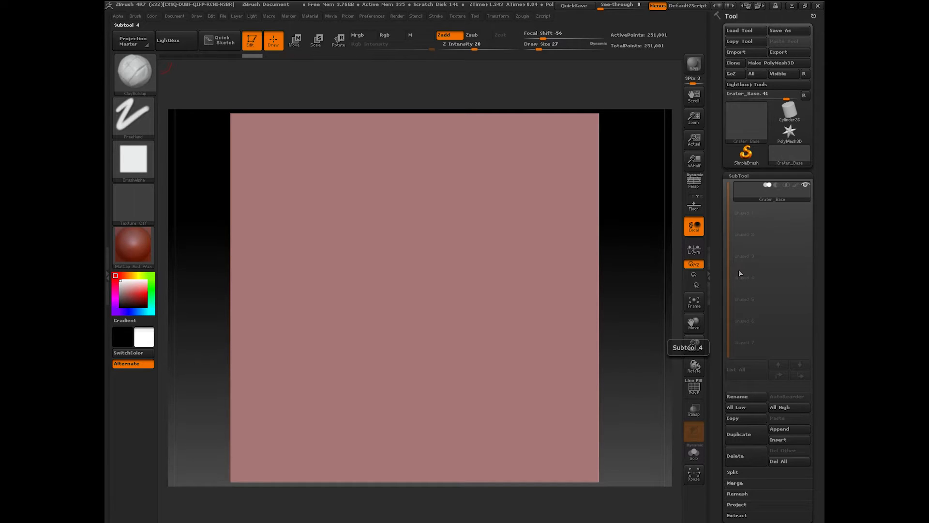
Step: Reselect ClayBuildup from the brush library and raise its Draw Size to 163
click(141, 81)
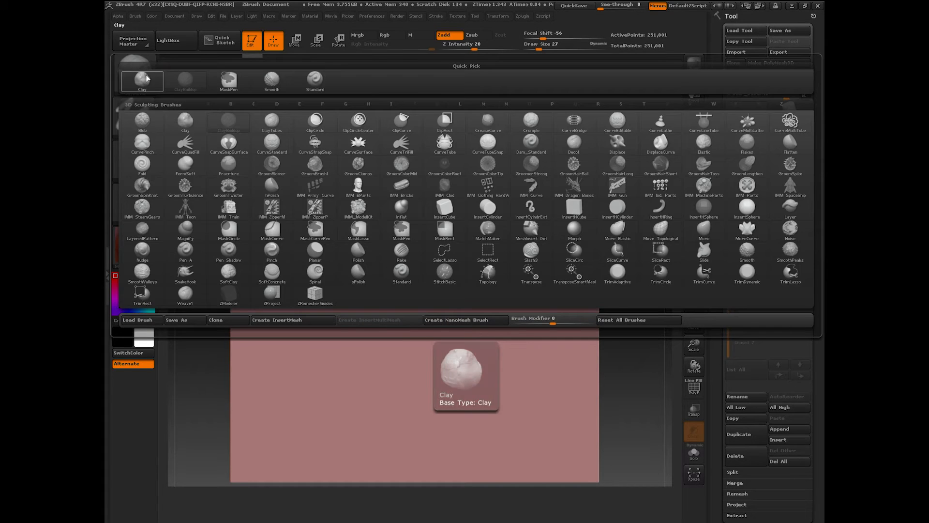
click(146, 77)
click(142, 74)
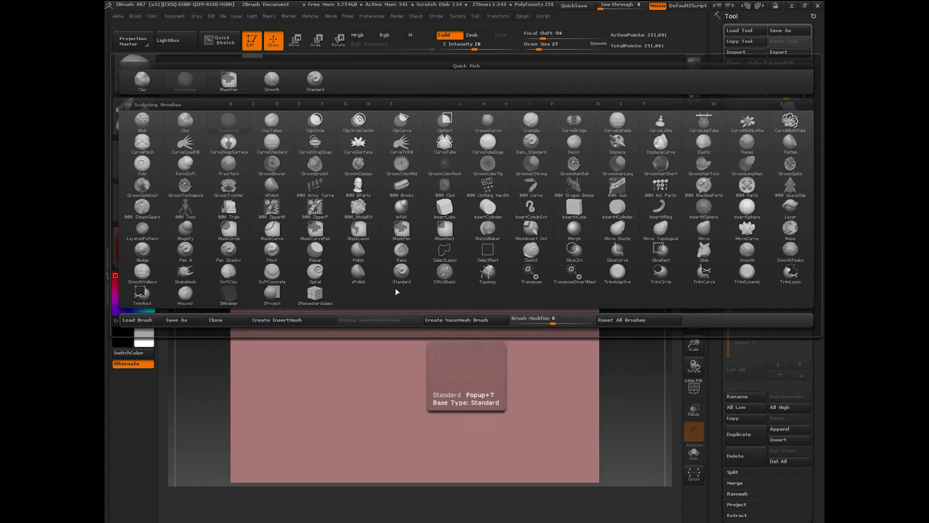
mouse_move(404, 279)
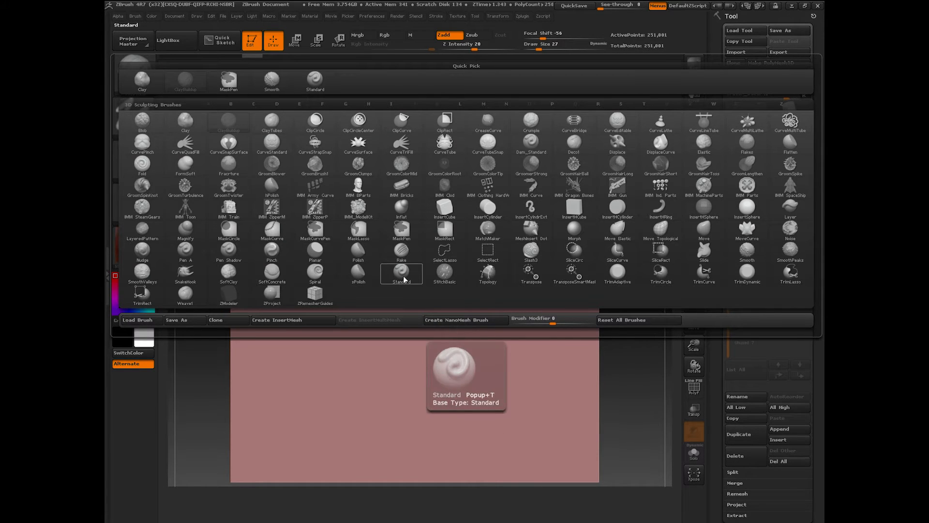
click(237, 130)
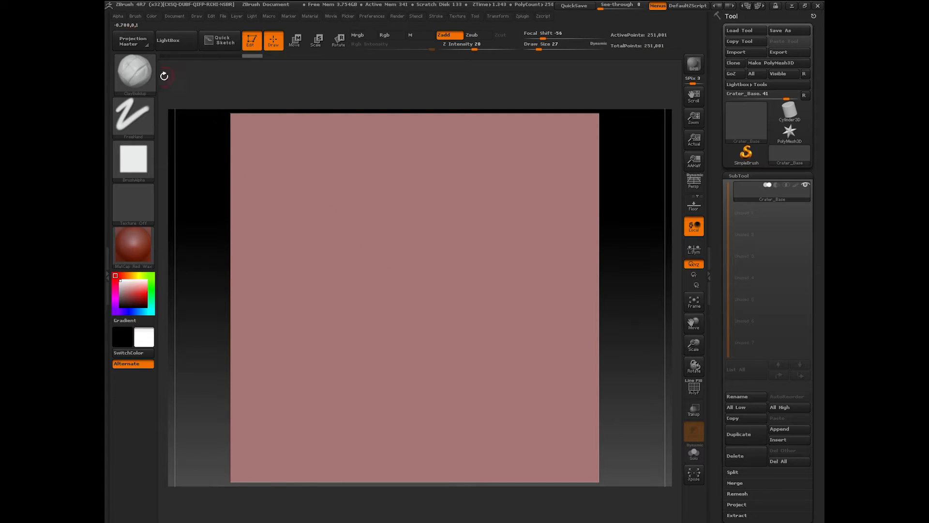
click(134, 71)
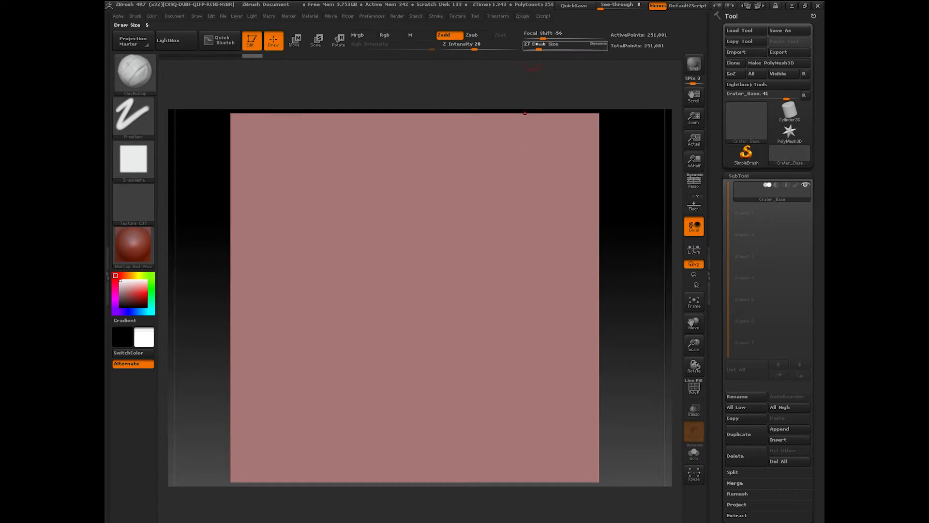
click(557, 47)
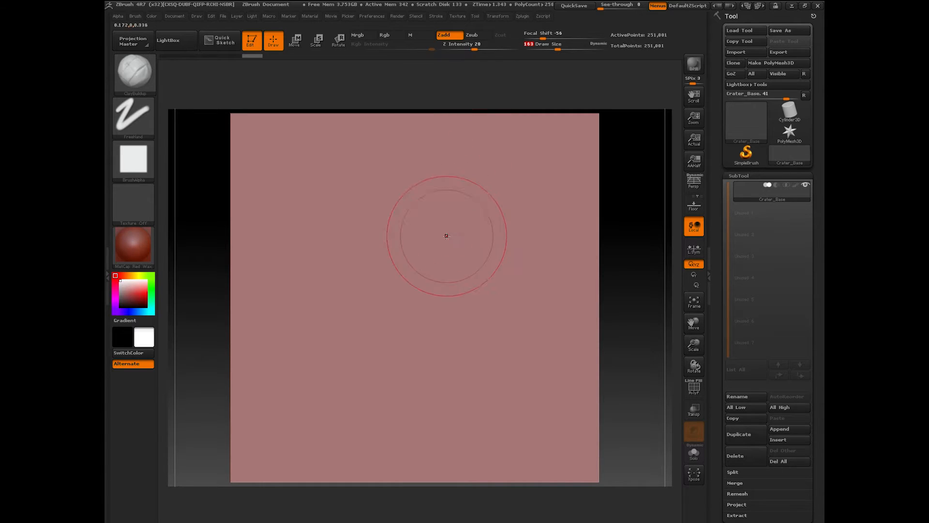
Step: Sculpt a test bump at the plane's centre, inspect it from an angle, then undo it
drag(426, 285, 417, 295)
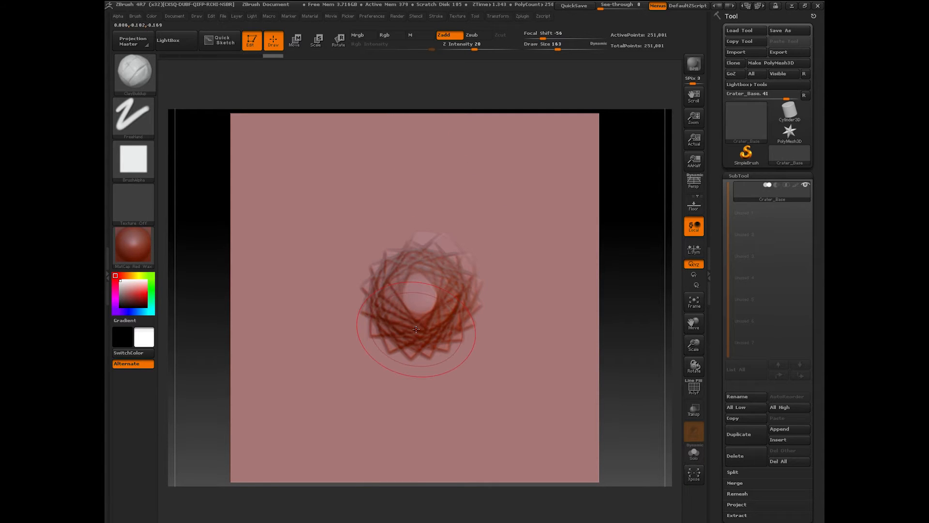
mouse_move(623, 373)
mouse_down()
mouse_move(631, 276)
mouse_move(622, 304)
mouse_up()
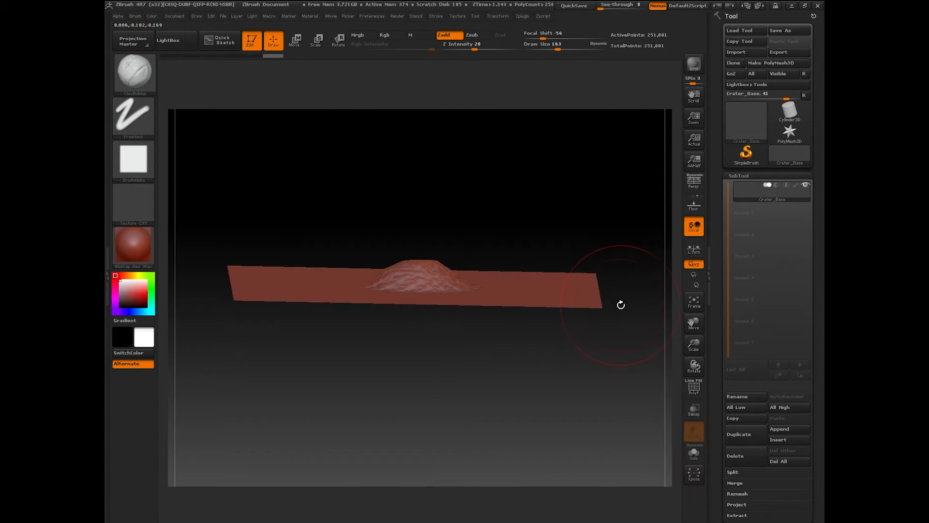
drag(589, 387, 571, 412)
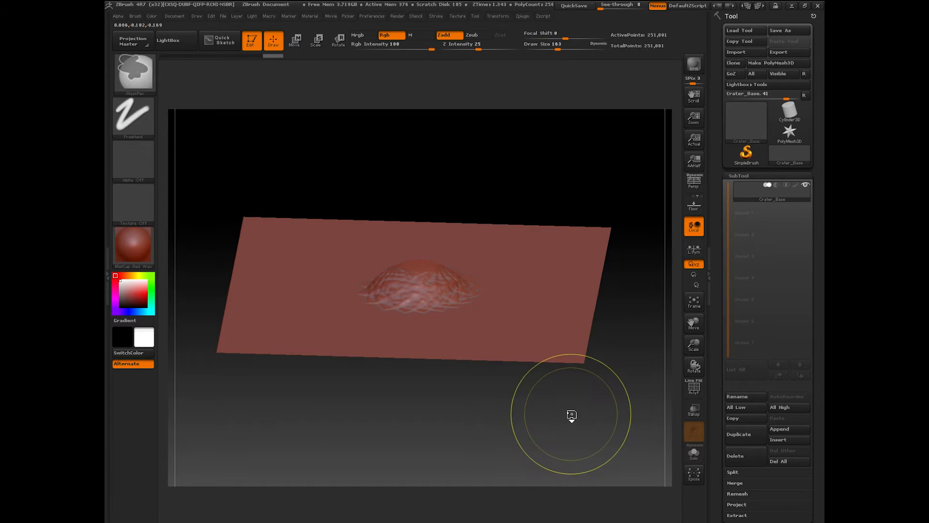
key(ctrl+z)
Step: Shrink the brush, carve a trial Zsub crater at the centre, undo it, and return to Zadd
drag(558, 47, 545, 47)
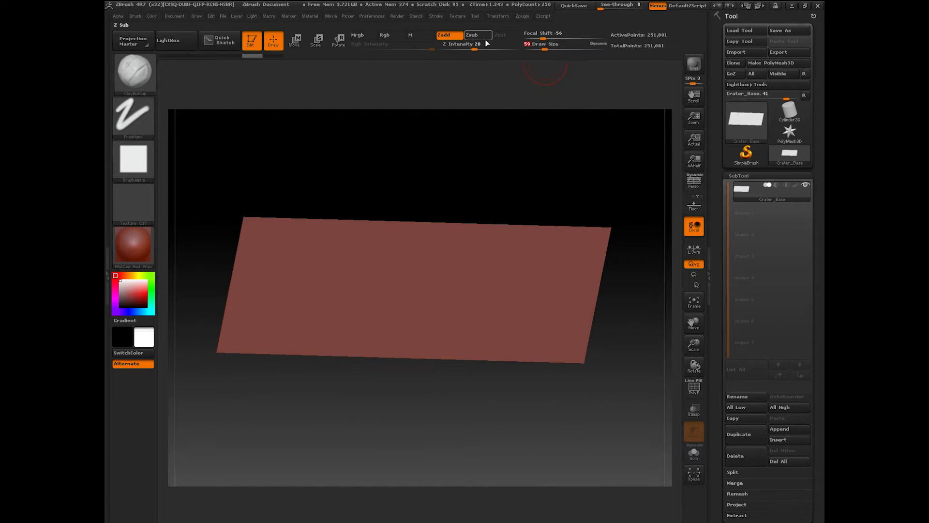
key(alt)
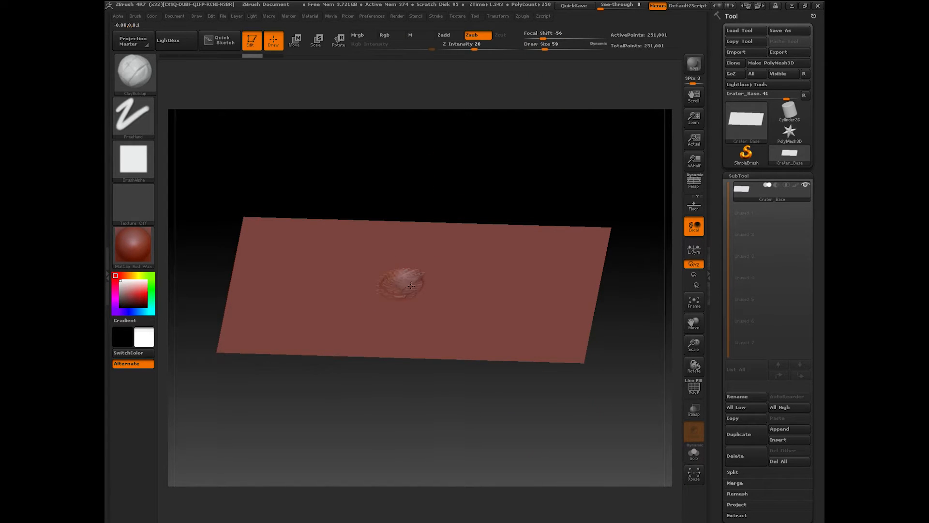
mouse_move(411, 285)
mouse_down()
mouse_move(400, 284)
mouse_move(407, 292)
mouse_up()
mouse_move(485, 447)
mouse_down()
mouse_move(517, 450)
mouse_move(498, 464)
mouse_up()
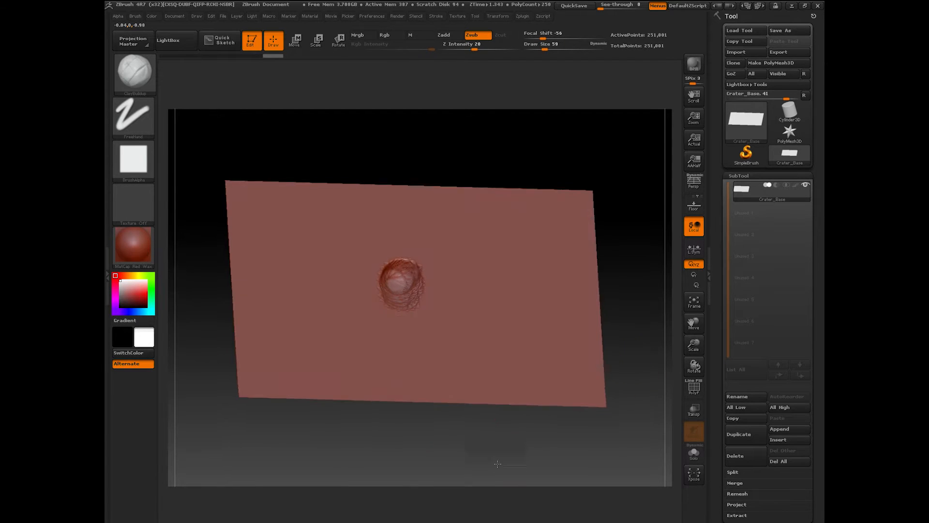
drag(656, 355, 607, 395)
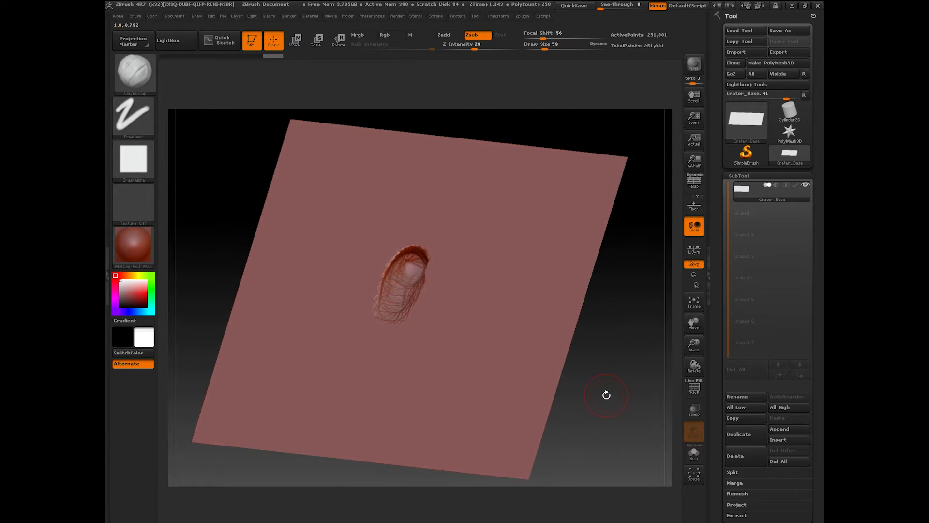
key(ctrl+z)
shift+drag(597, 344, 610, 366)
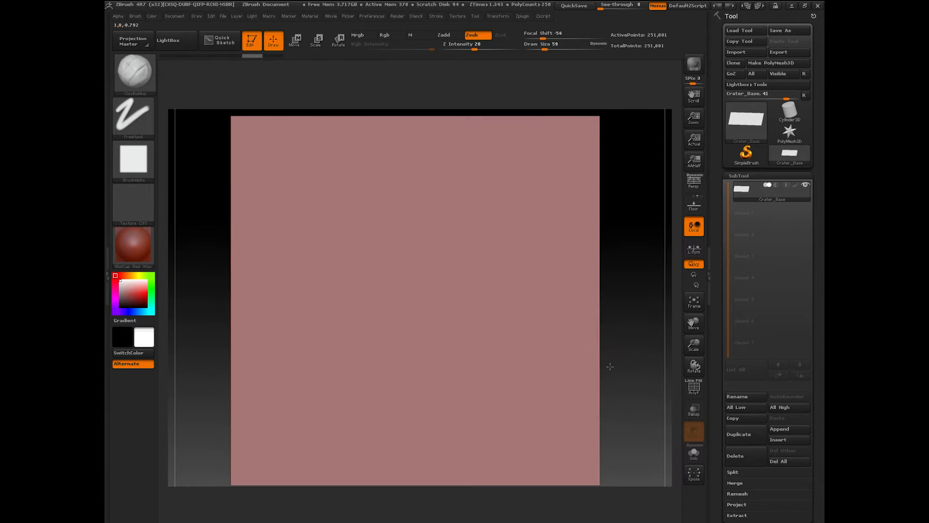
click(444, 35)
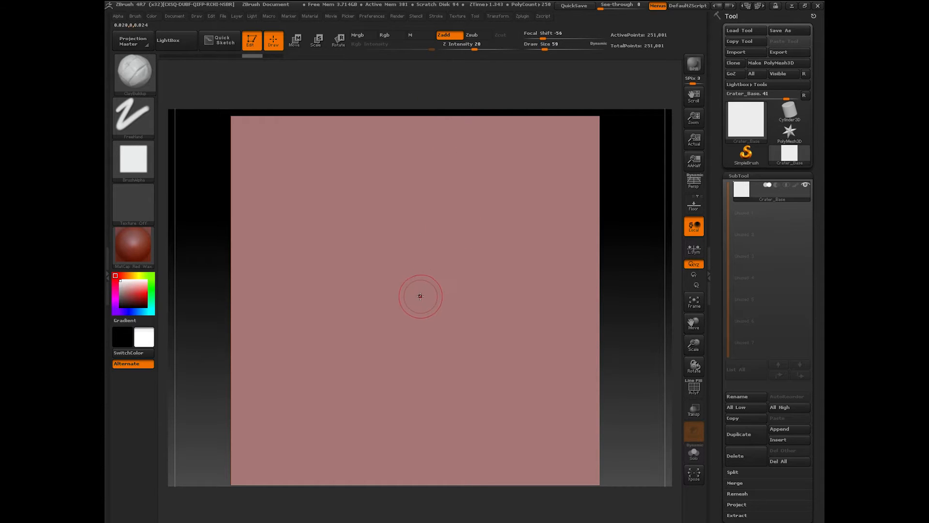
Step: Build a trial blob at the centre, inspect it, undo it, and return to a front view
drag(415, 296, 415, 267)
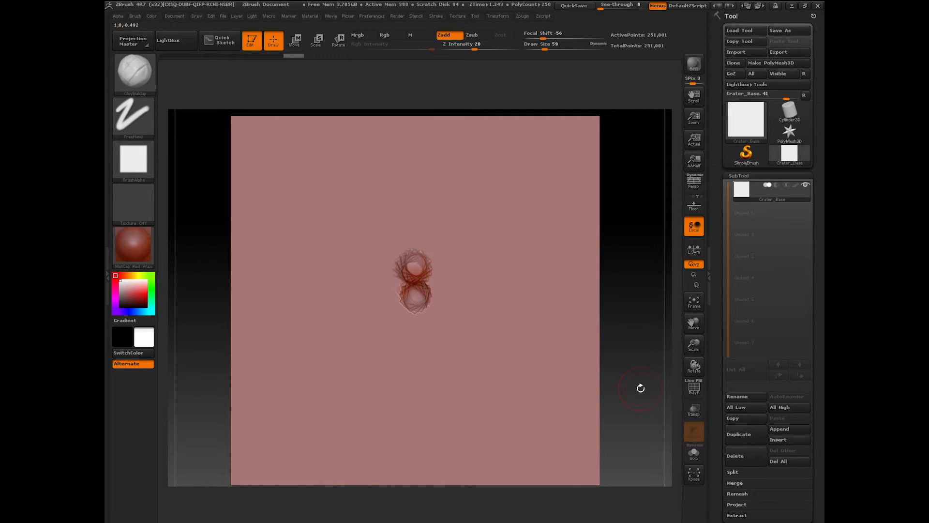
mouse_move(639, 386)
mouse_down()
mouse_move(641, 282)
mouse_move(641, 319)
mouse_move(622, 324)
mouse_up()
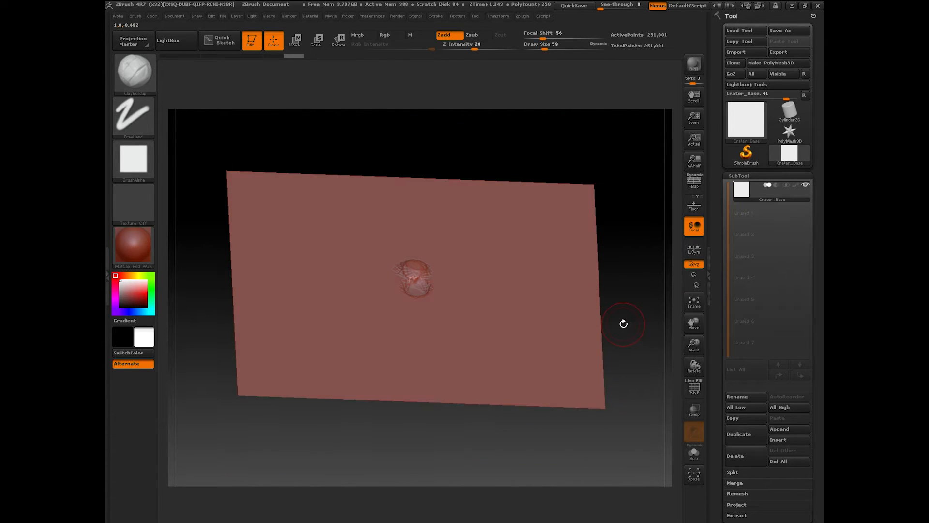
key(ctrl+z)
key(ctrl+z)
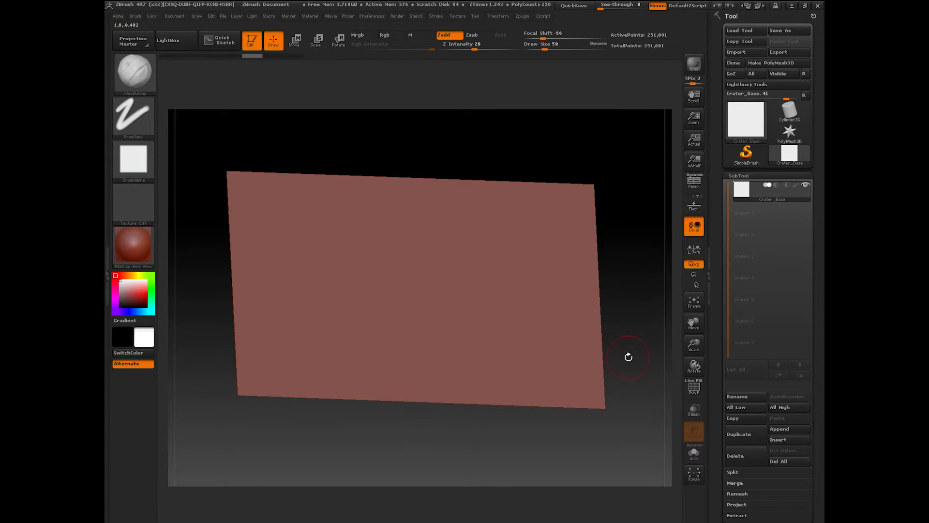
shift+drag(628, 356, 618, 410)
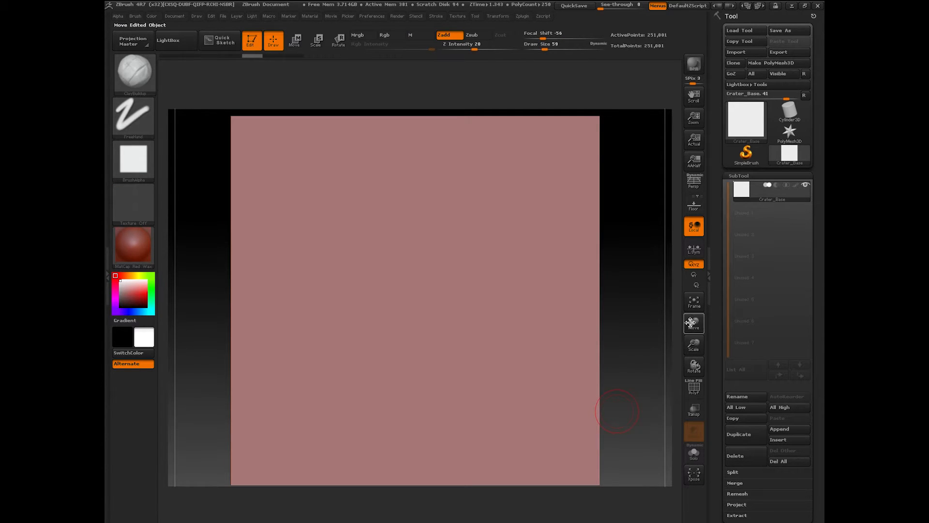
drag(695, 345, 695, 328)
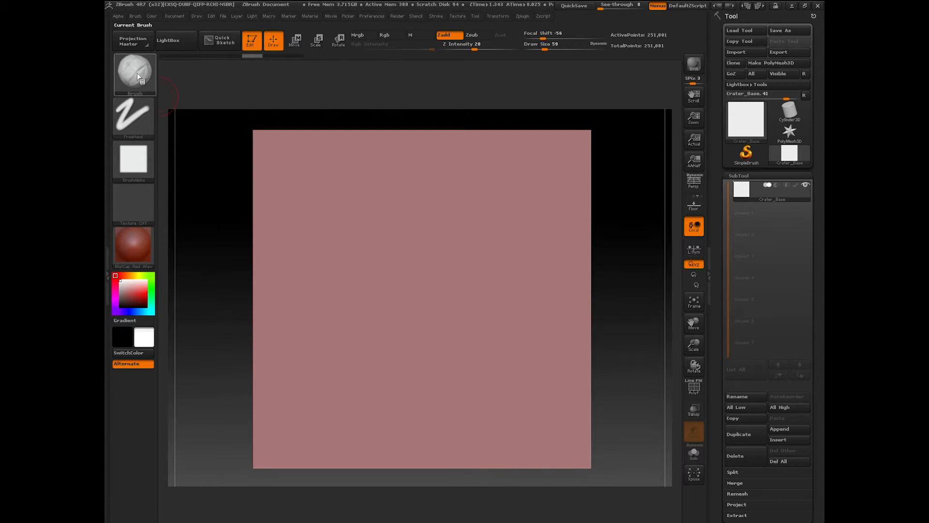
Step: Adjust focal shift, try a curved clay stroke and undo it, then open the brush library
drag(544, 37, 557, 37)
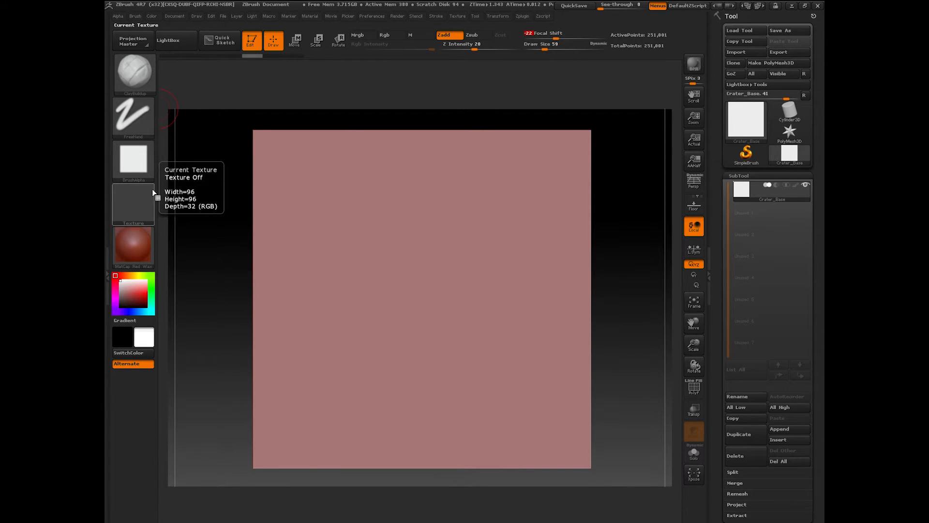
drag(405, 261, 422, 342)
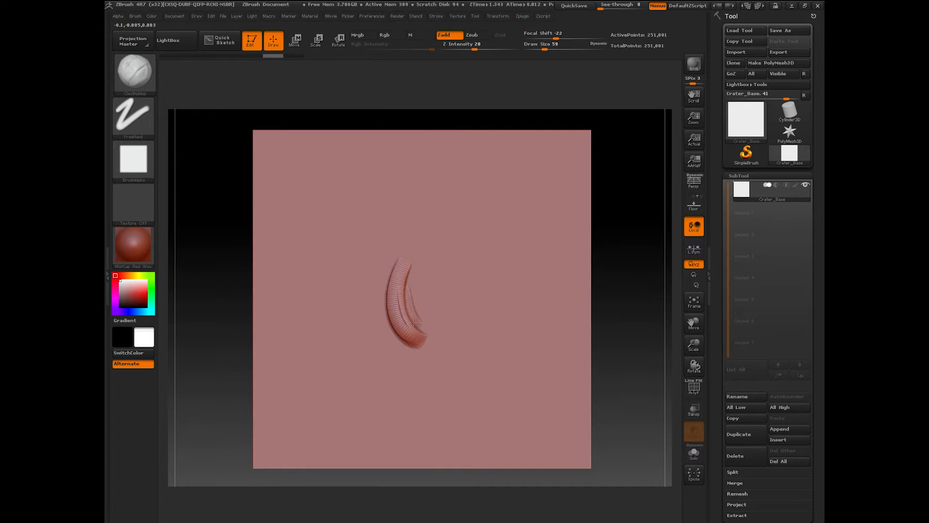
key(ctrl+z)
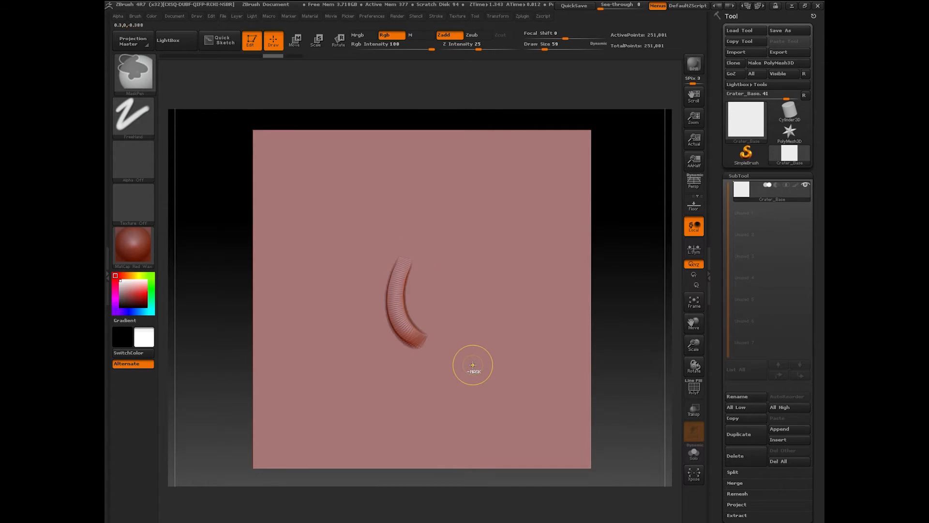
key(ctrl+z)
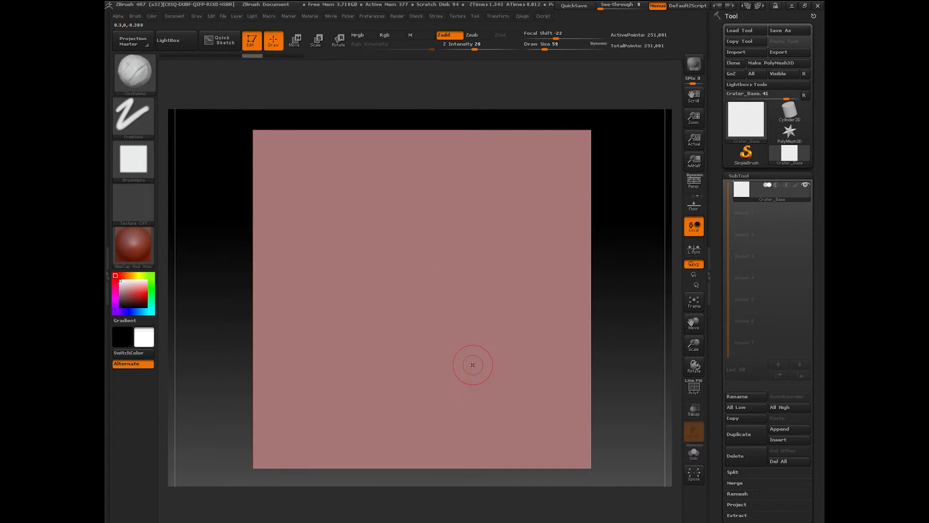
click(135, 73)
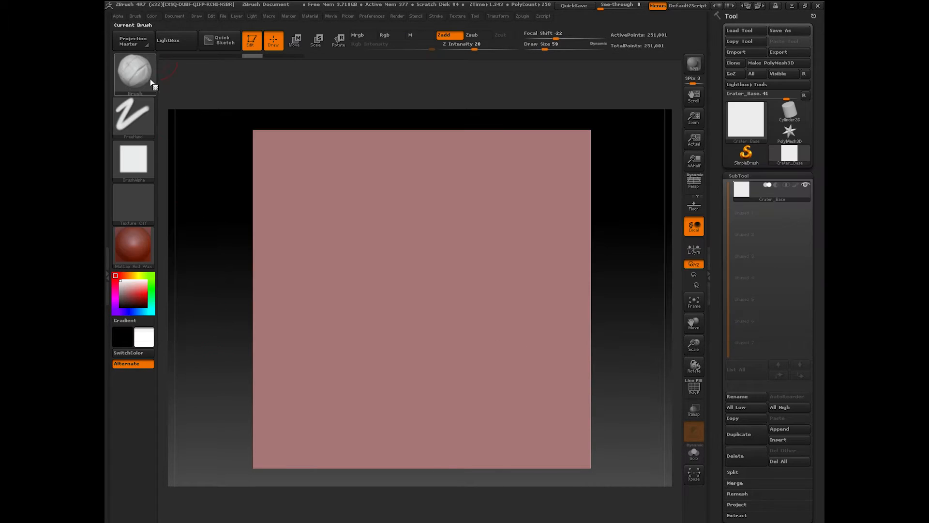
click(140, 78)
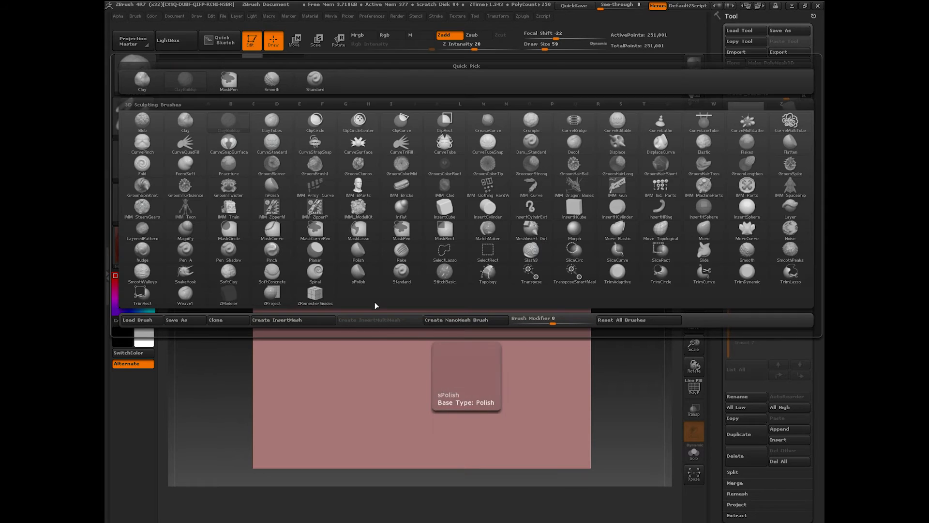
Step: Switch to the Standard brush with soft round Alpha 35 and stamp a dent at the centre
click(400, 275)
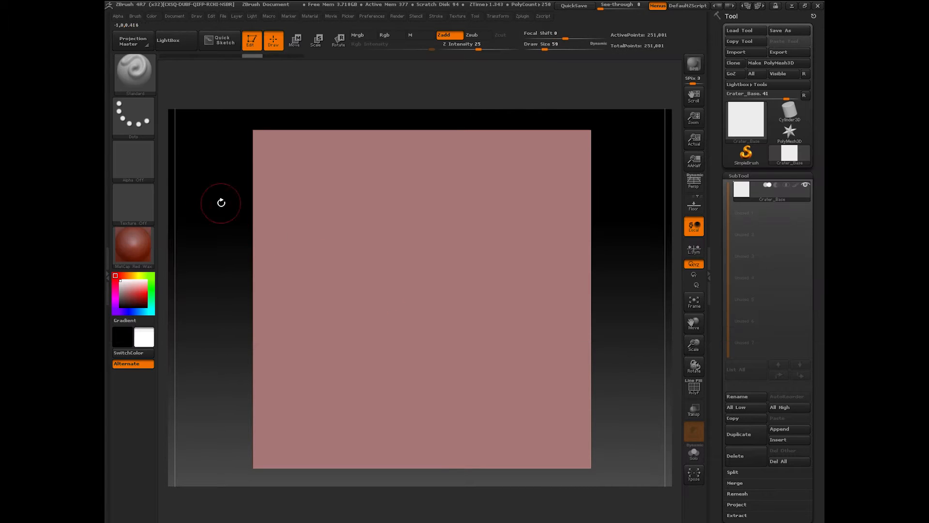
click(139, 158)
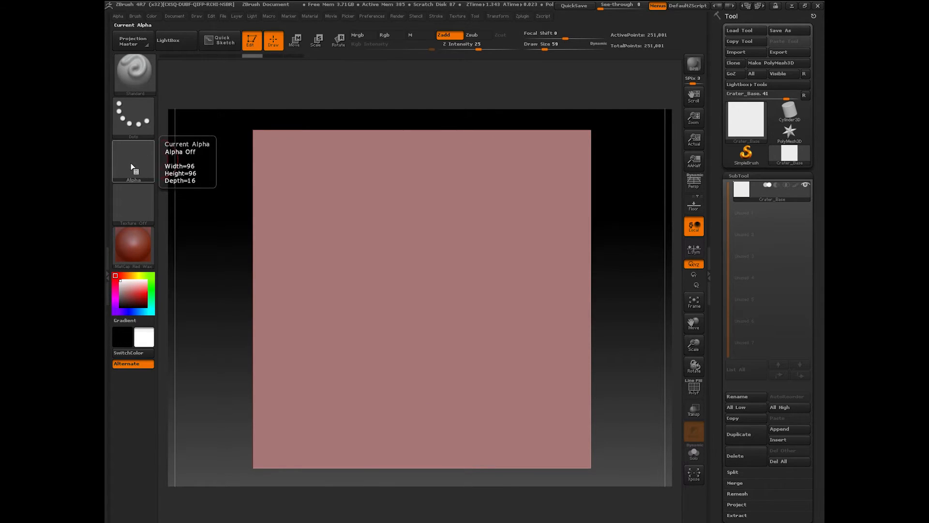
click(135, 170)
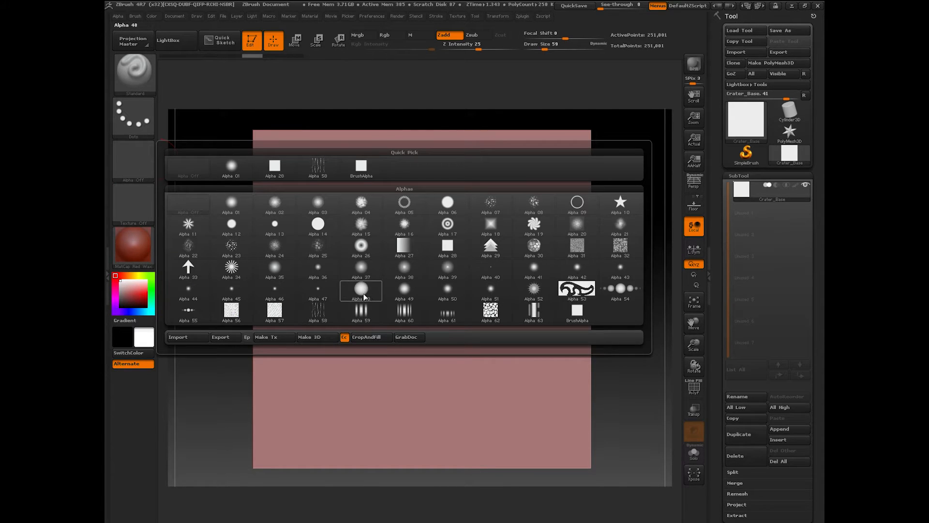
click(274, 268)
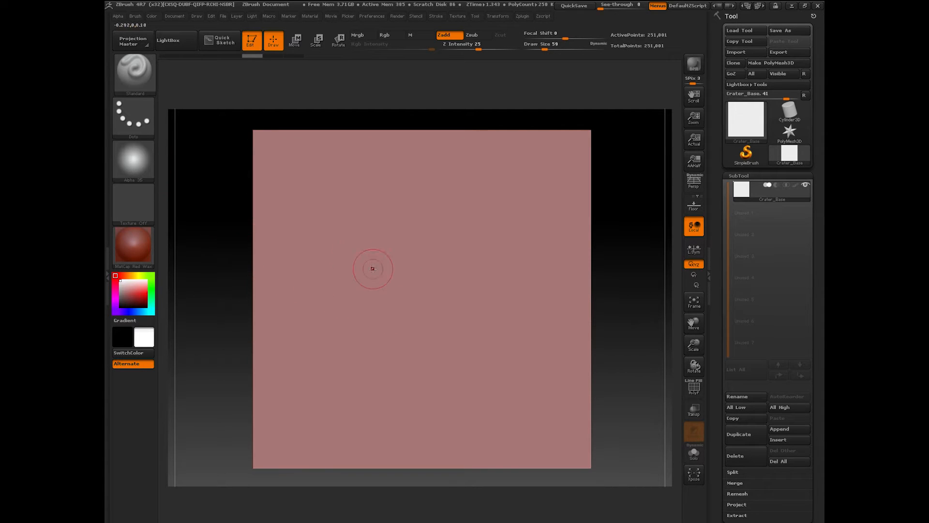
click(423, 304)
Step: Zoom in, set brush size 22, and raise trial ridges around the dent's rim, undoing the last
mouse_move(619, 376)
mouse_down()
mouse_move(634, 282)
mouse_move(629, 334)
mouse_move(579, 398)
mouse_move(616, 380)
mouse_up()
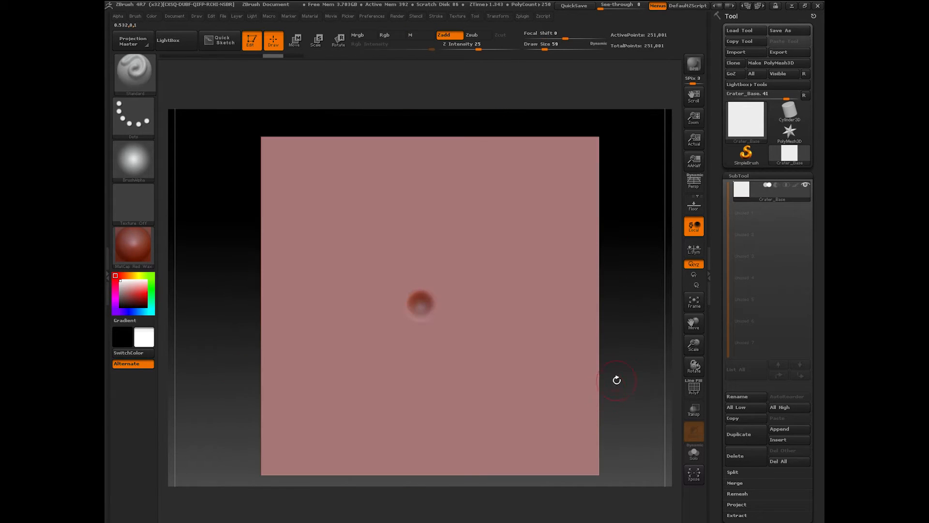
drag(545, 48, 543, 49)
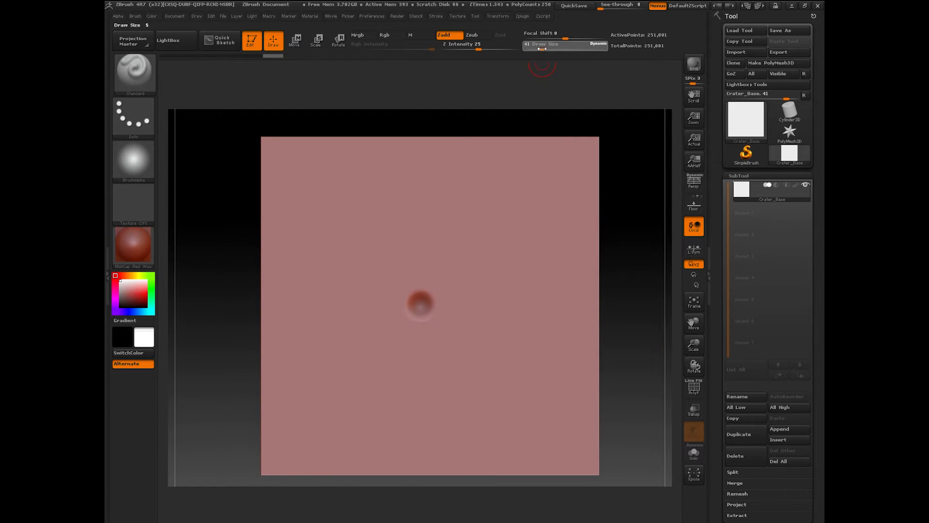
drag(695, 344, 688, 329)
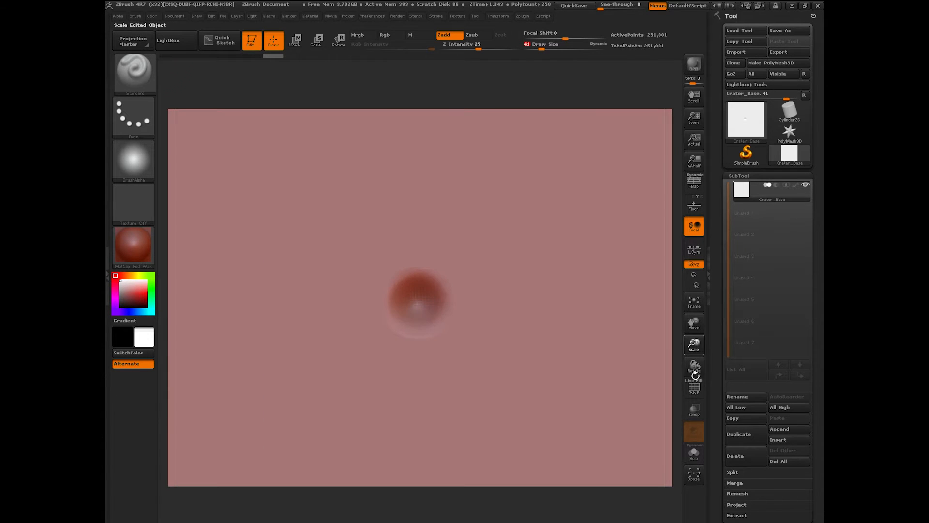
text(s22)
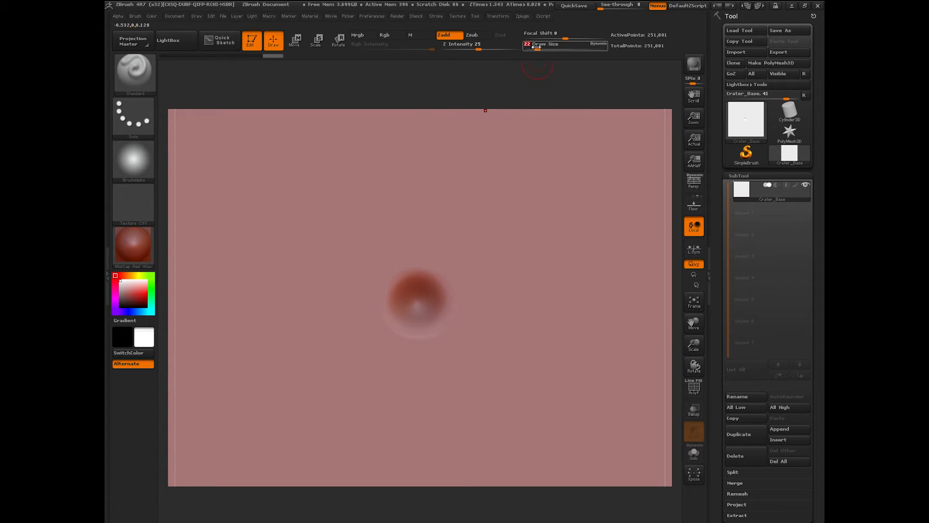
mouse_move(393, 283)
mouse_down()
mouse_move(426, 270)
mouse_move(450, 323)
mouse_up()
drag(395, 334, 387, 291)
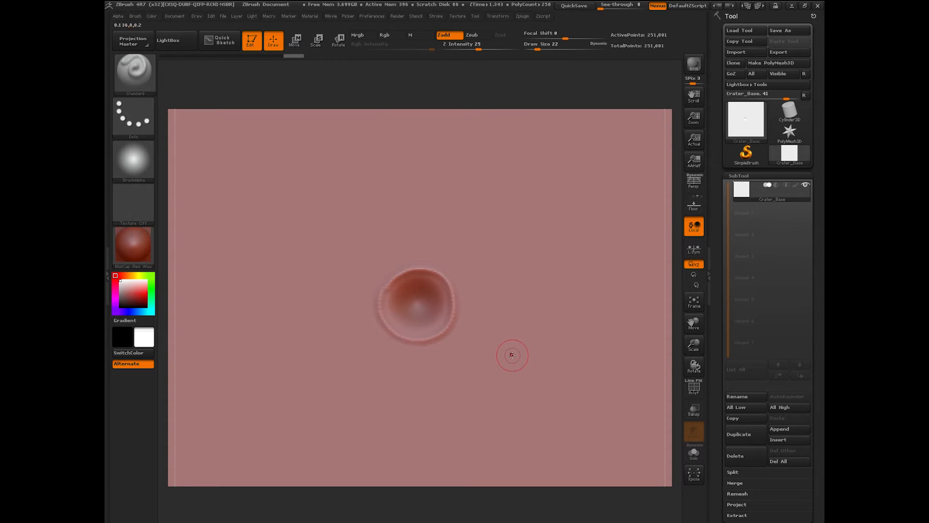
key(ctrl+z)
Step: Set Draw Size 27 and Z Intensity 8, then build up the crater's lower and lower-left rim
text(s27)
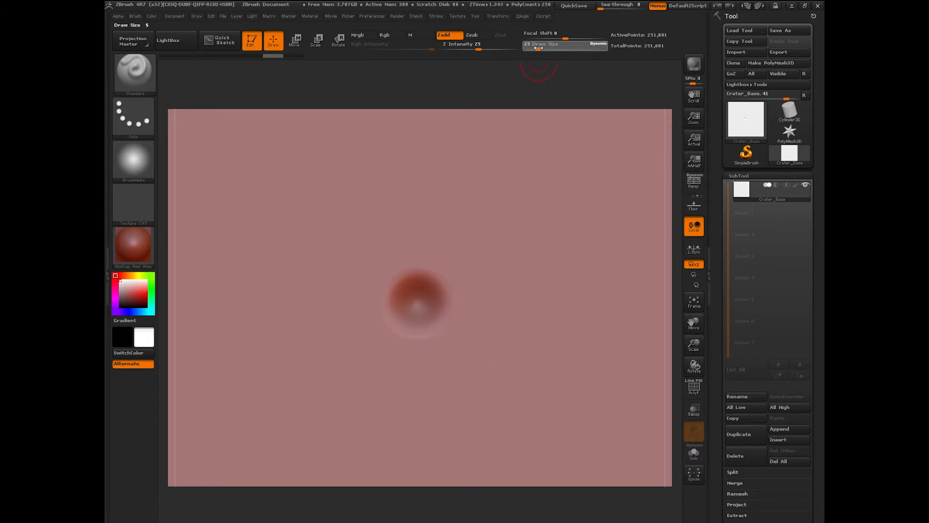
key(Return)
text(i8)
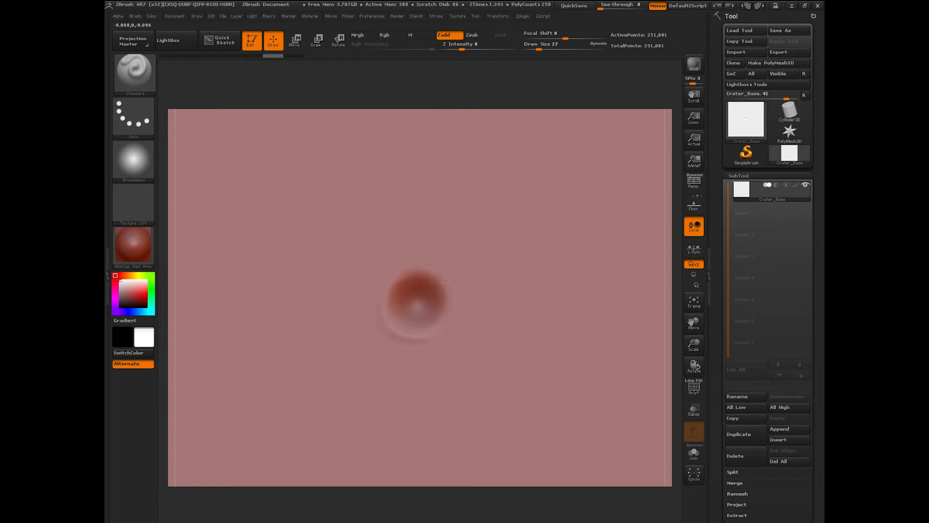
drag(398, 338, 390, 321)
drag(390, 324, 417, 334)
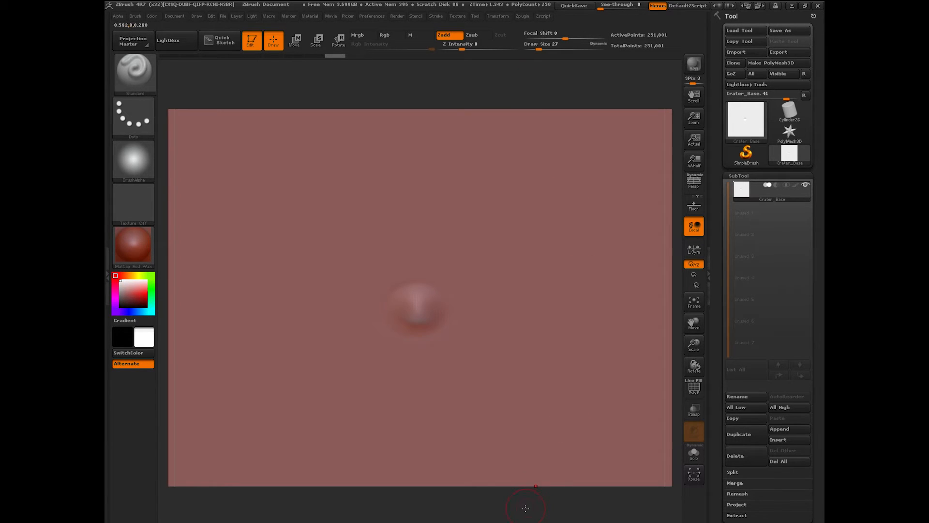
drag(526, 509, 533, 436)
shift+drag(552, 162, 564, 271)
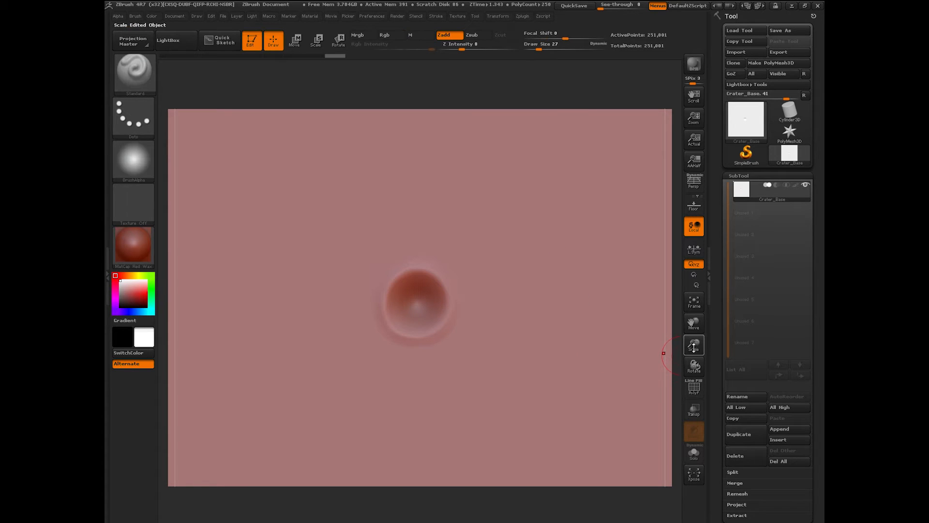
drag(695, 345, 624, 348)
drag(694, 321, 682, 306)
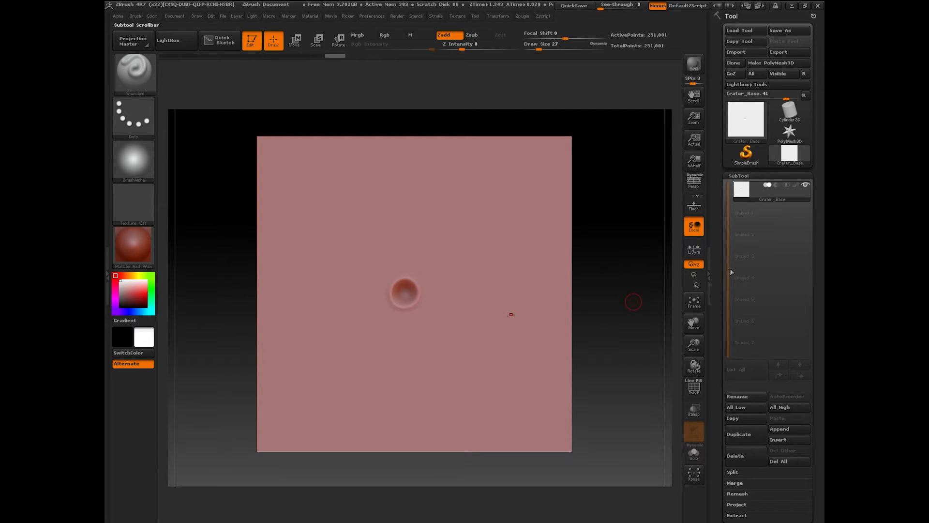
Step: Duplicate the crater plane as a new Crater_Base1 subtool
click(745, 435)
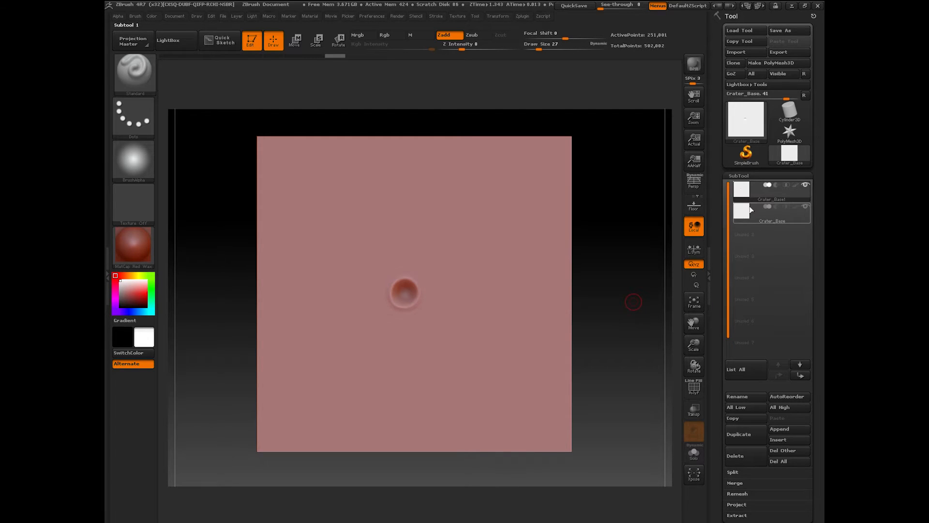
mouse_move(753, 211)
mouse_move(751, 196)
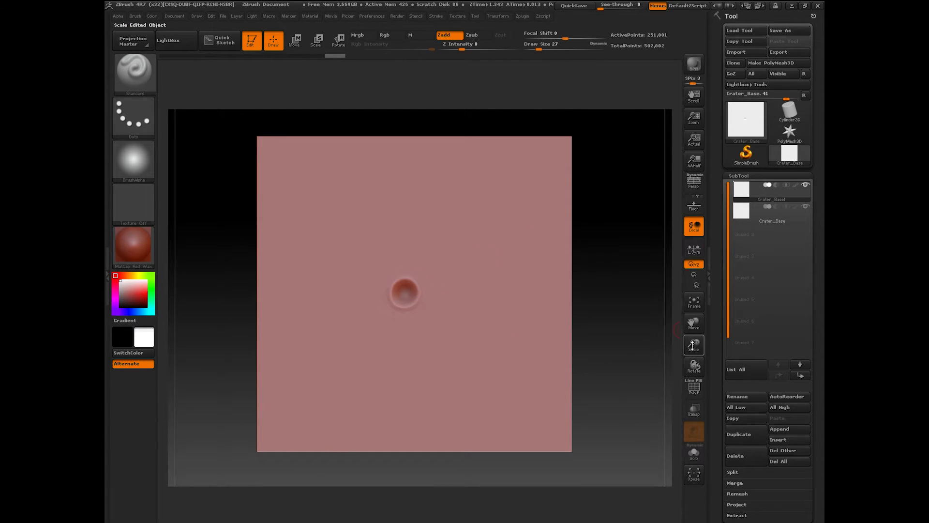
Step: Set Z Intensity 23 and stroke the crater rim to raise and sharpen its lip
drag(693, 345, 671, 321)
drag(539, 49, 543, 49)
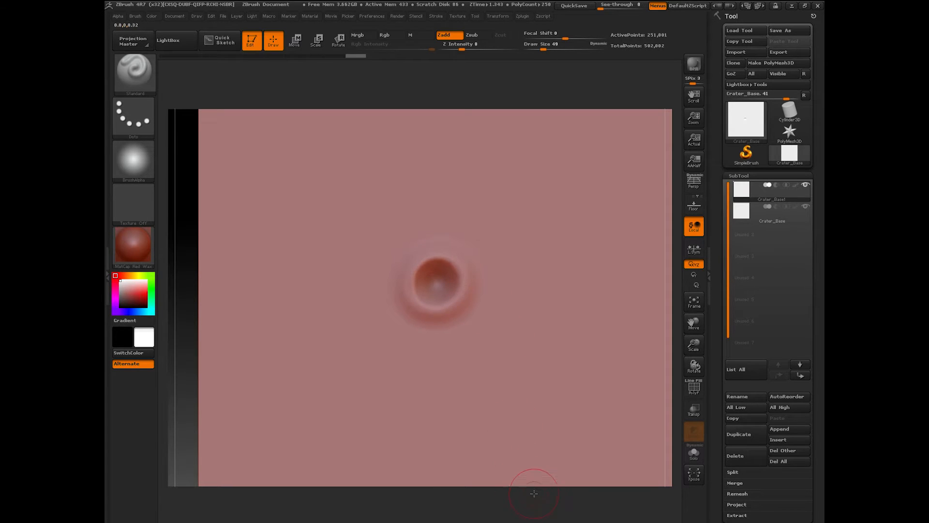
mouse_move(532, 497)
mouse_down()
mouse_move(533, 400)
mouse_move(533, 466)
mouse_move(532, 409)
mouse_up()
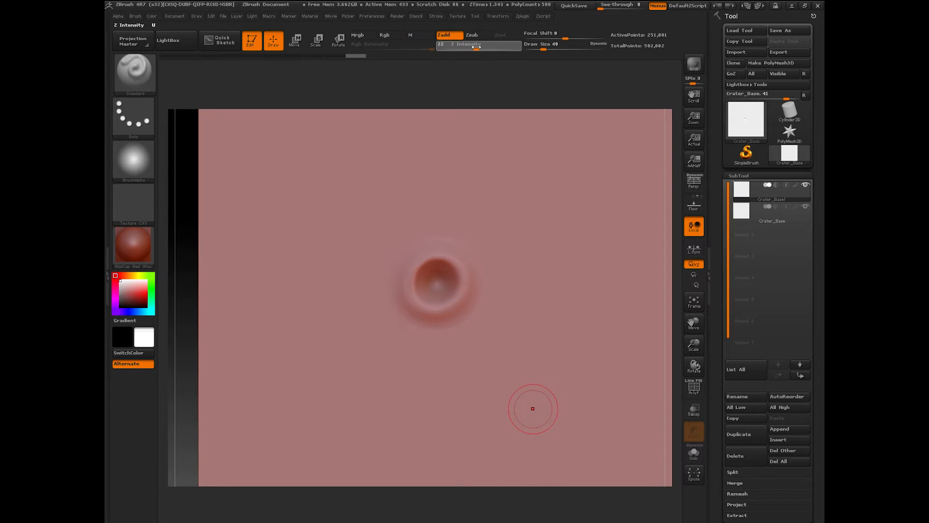
drag(476, 47, 478, 47)
mouse_move(425, 312)
mouse_down()
mouse_move(404, 286)
mouse_move(431, 255)
mouse_move(465, 284)
mouse_move(439, 314)
mouse_up()
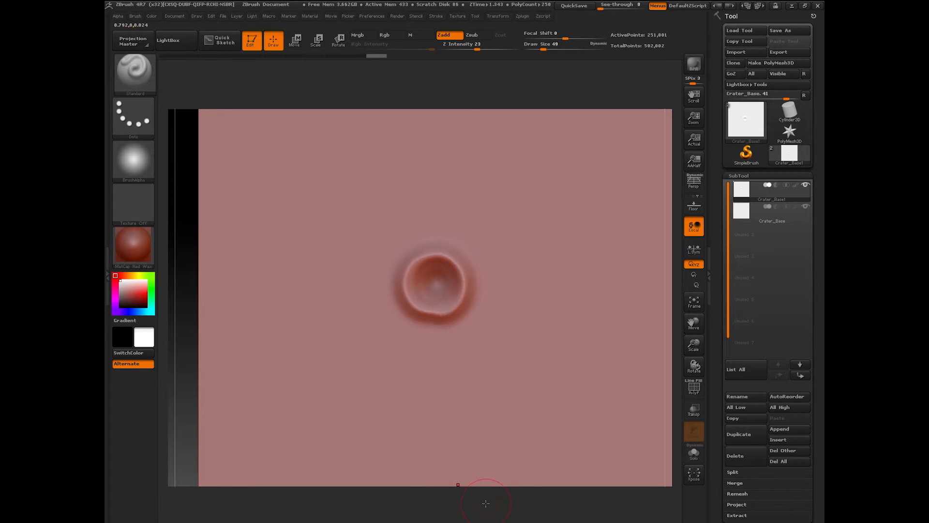
drag(486, 505, 508, 392)
drag(694, 344, 676, 310)
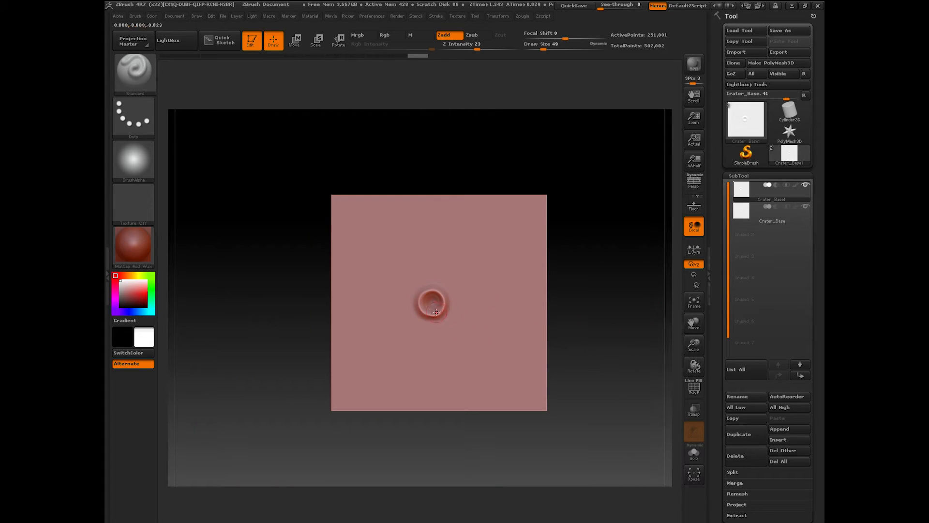
drag(579, 344, 542, 265)
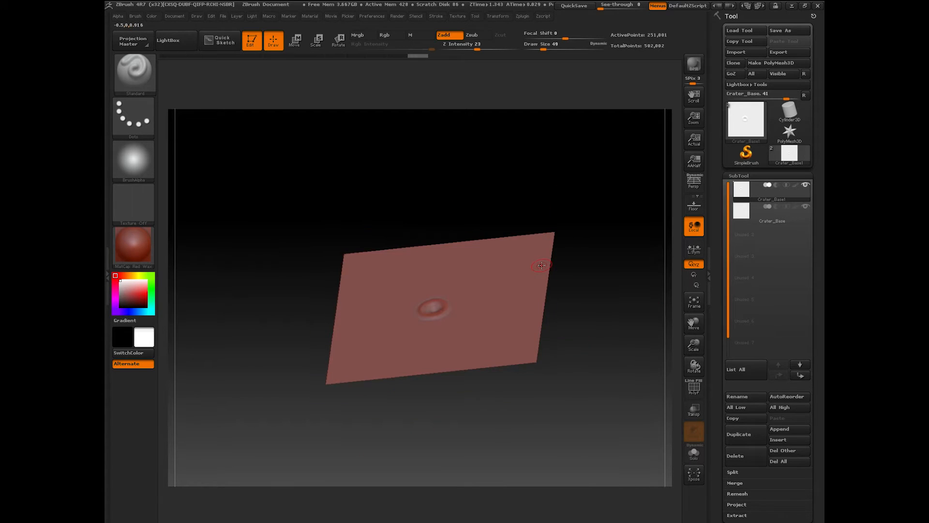
shift+drag(587, 320, 587, 375)
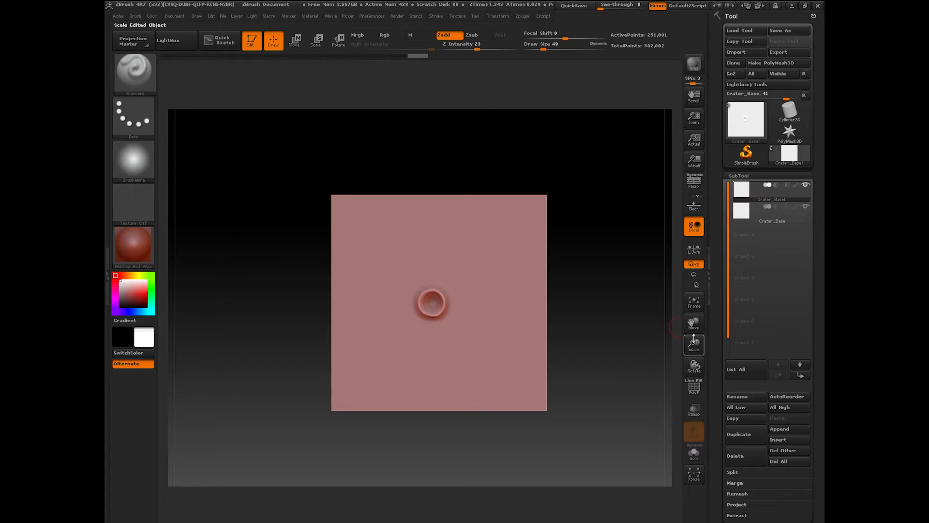
drag(694, 344, 681, 388)
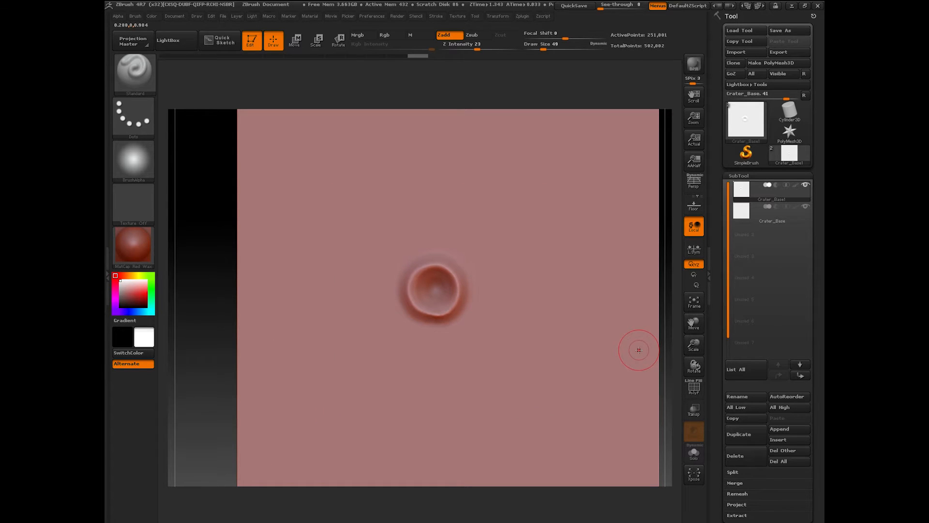
Step: Switch to the Move brush at size 90 and try pulling the upper-right rim, then undo
click(140, 78)
click(704, 231)
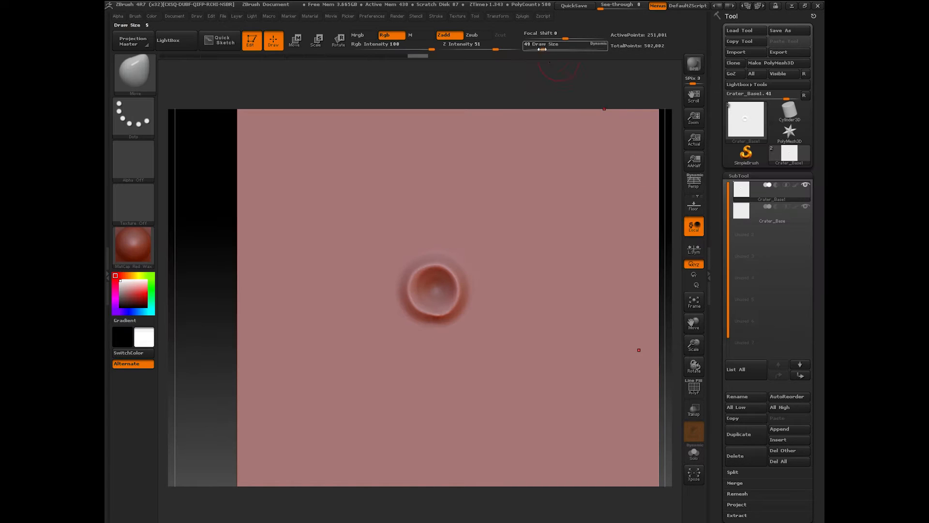
drag(544, 48, 550, 49)
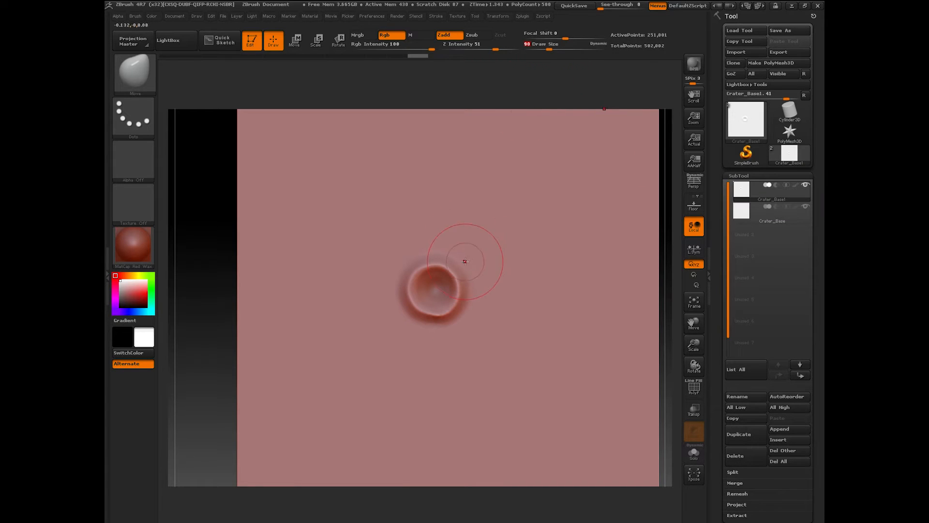
drag(453, 272, 458, 268)
key(ctrl+z)
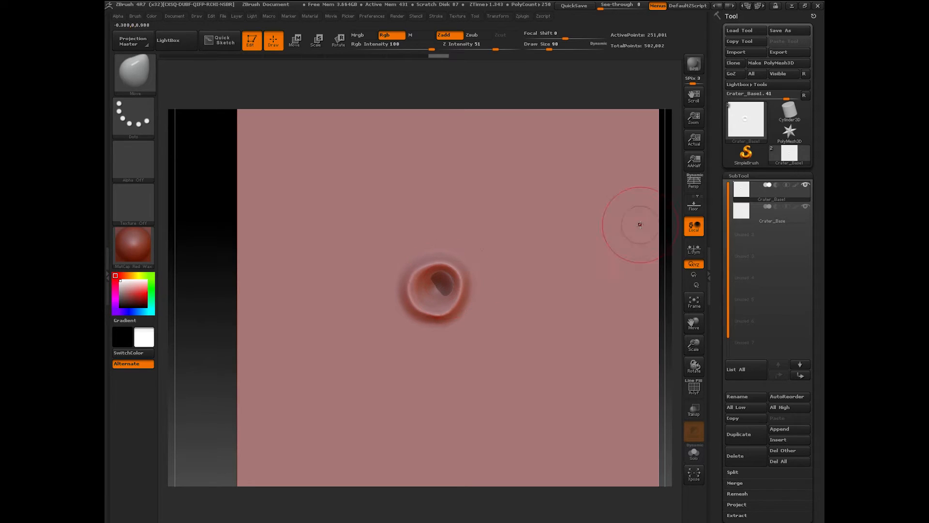
Step: Solo the crater subtool and push its rim into a rounder circle; then shrink brush and set Zsub
mouse_move(744, 218)
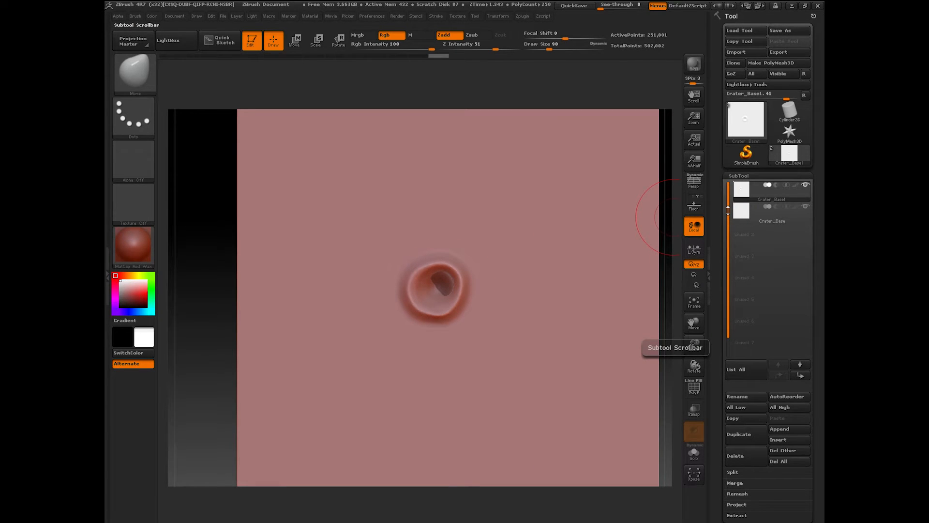
click(694, 454)
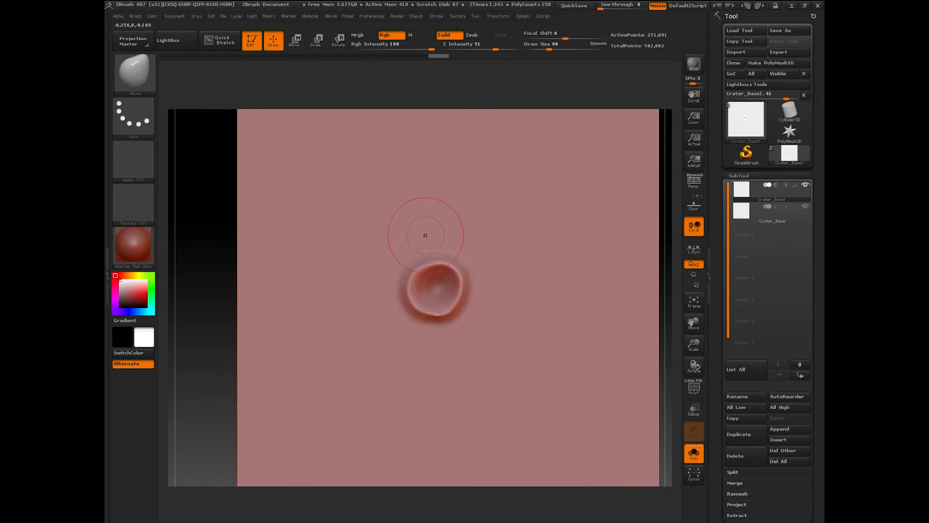
mouse_move(430, 271)
mouse_down()
mouse_move(427, 264)
mouse_move(405, 294)
mouse_move(411, 279)
mouse_up()
mouse_move(430, 313)
mouse_down()
mouse_move(454, 312)
mouse_move(463, 282)
mouse_move(434, 320)
mouse_up()
drag(454, 265, 461, 291)
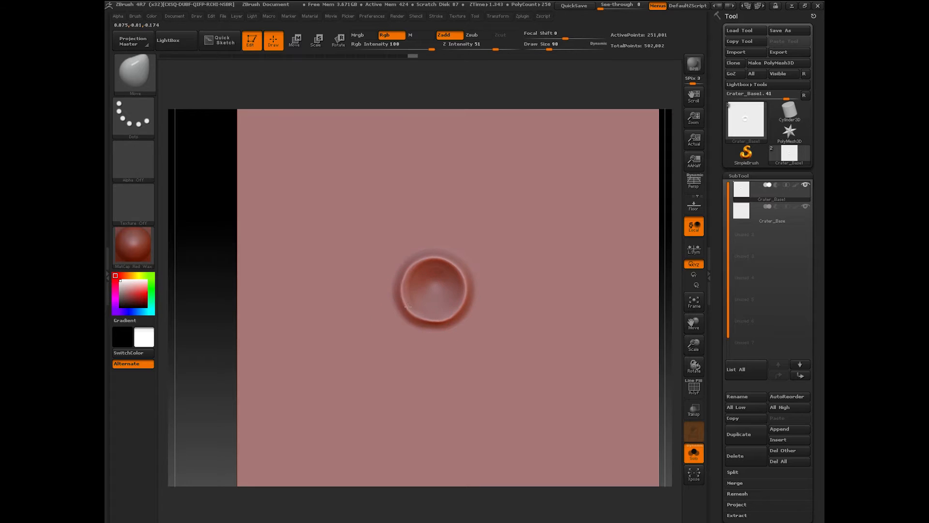
mouse_move(223, 426)
mouse_down()
mouse_move(206, 353)
mouse_move(214, 398)
mouse_up()
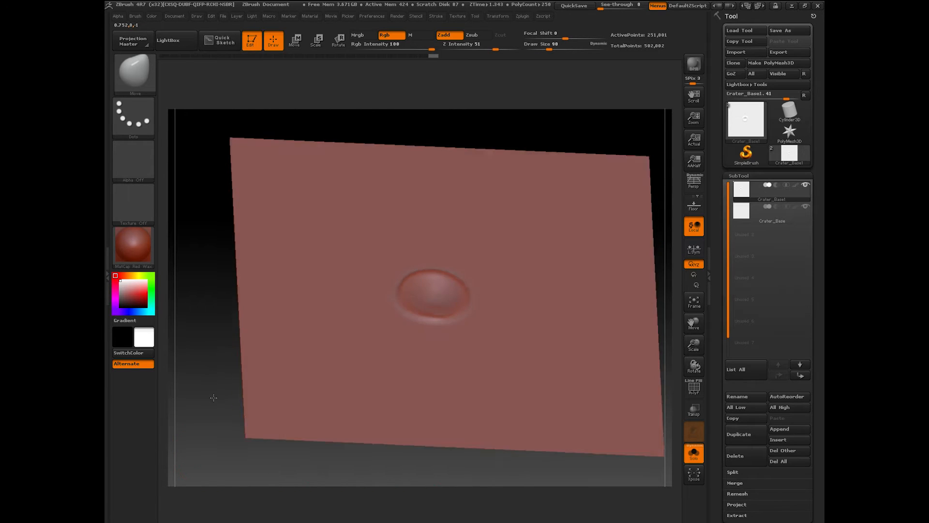
drag(530, 123, 534, 116)
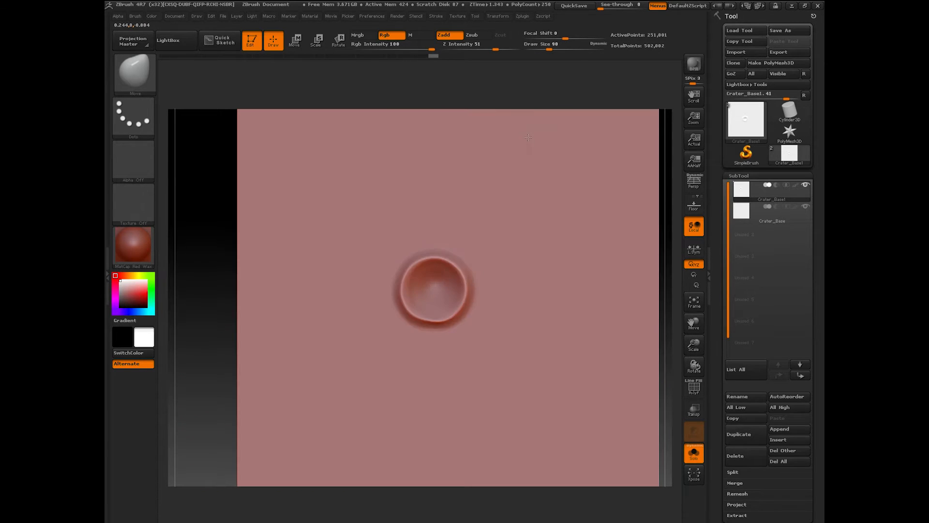
drag(549, 47, 548, 48)
click(472, 35)
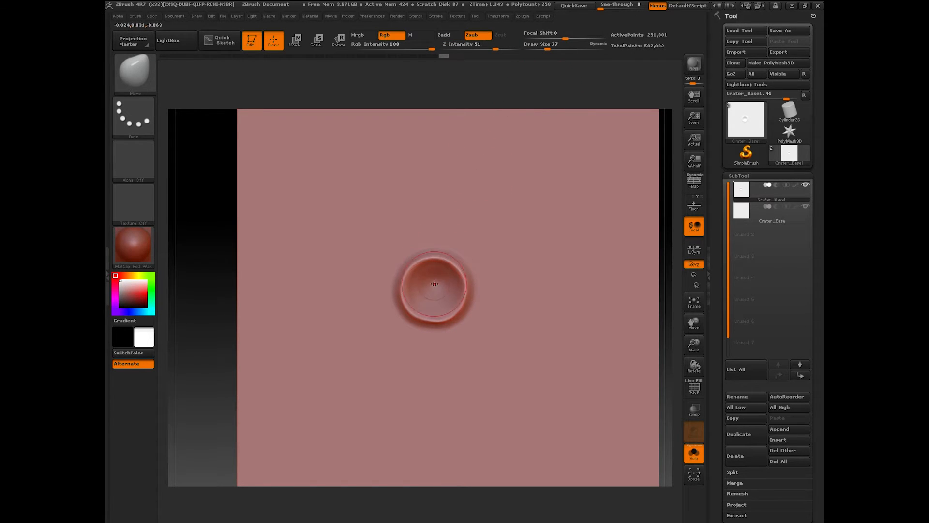
Step: With the Standard brush in Zsub, carve the crater centre deeper to sharpen its rim ring
click(155, 91)
click(401, 271)
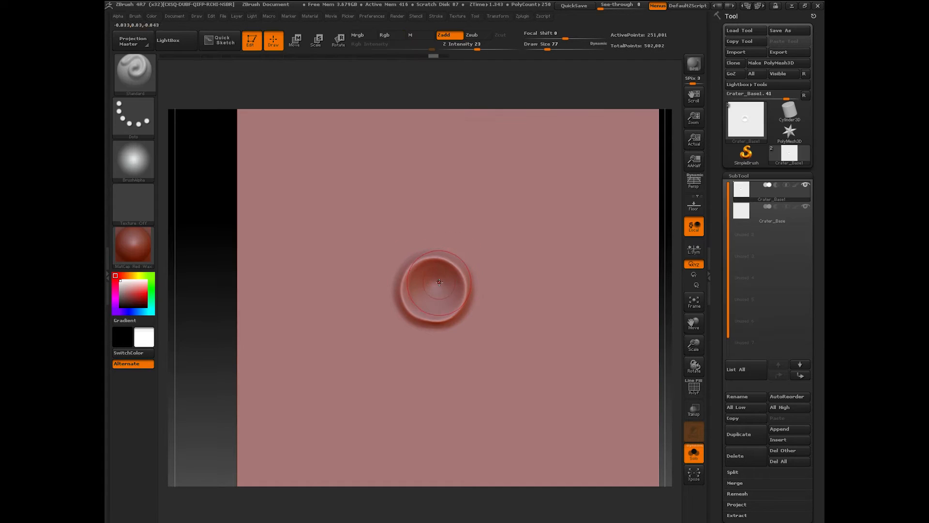
key(alt)
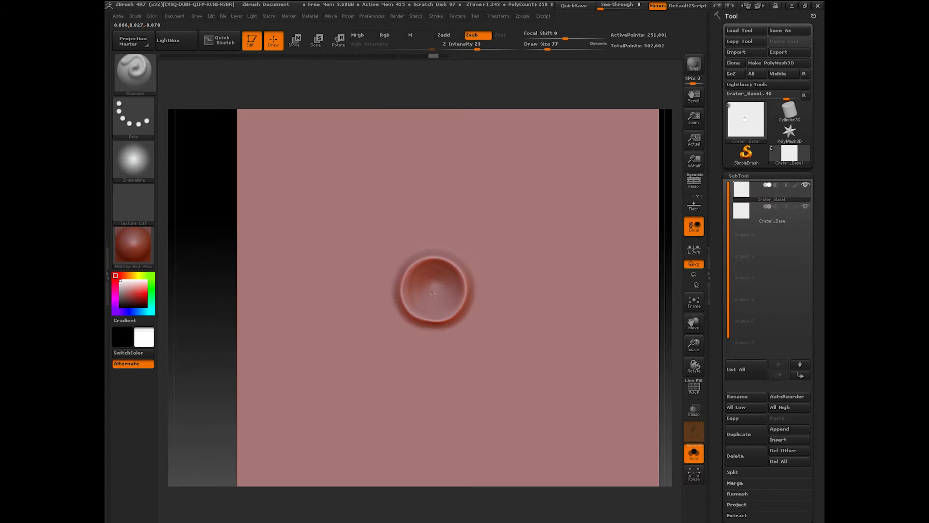
drag(425, 296, 427, 293)
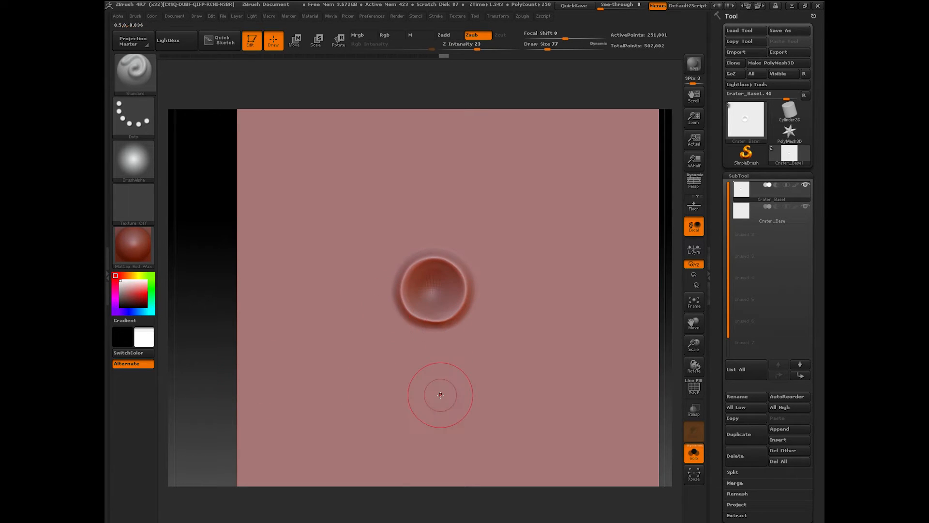
key(ctrl+z)
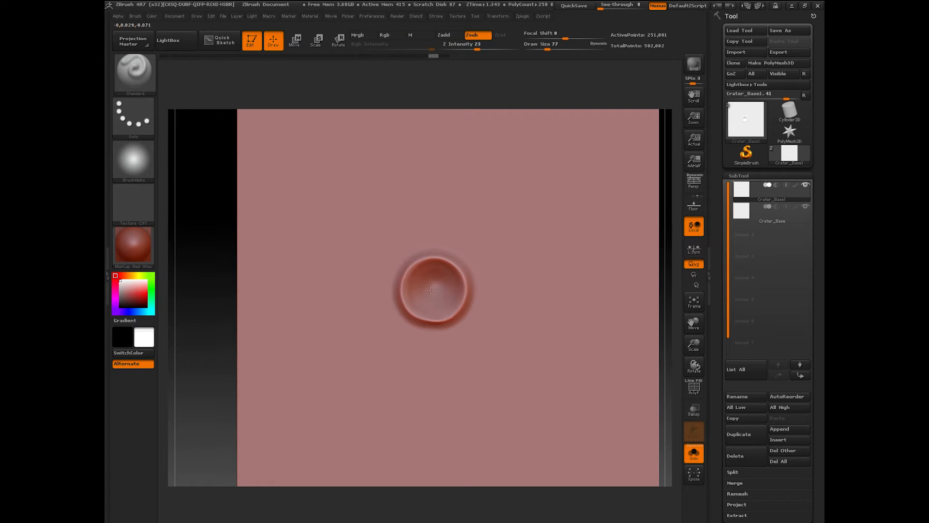
click(433, 291)
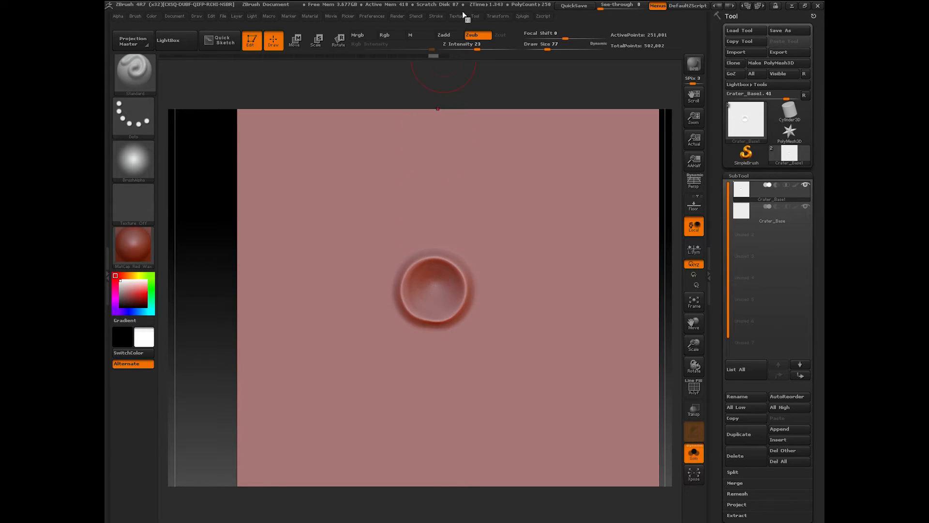
Step: Turn on Lazy Mouse in the Stroke settings and retry carving the crater centre
click(438, 17)
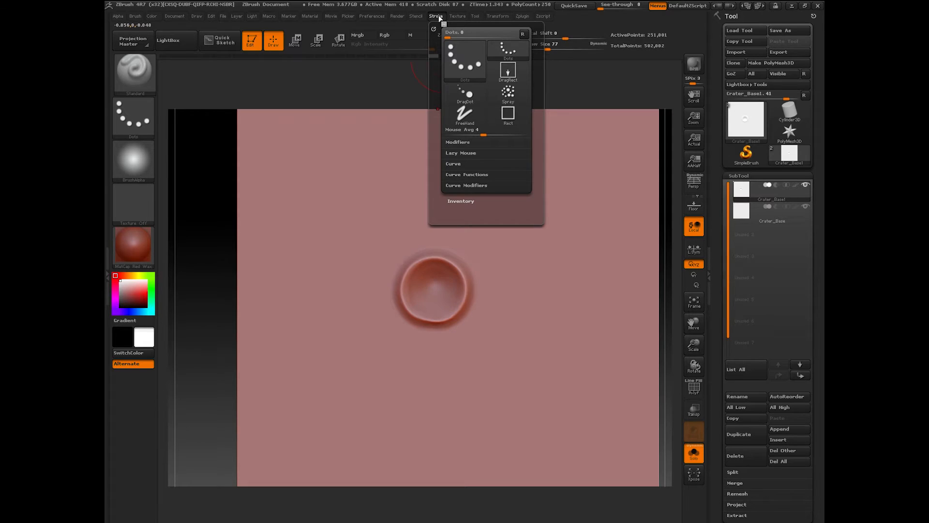
click(461, 154)
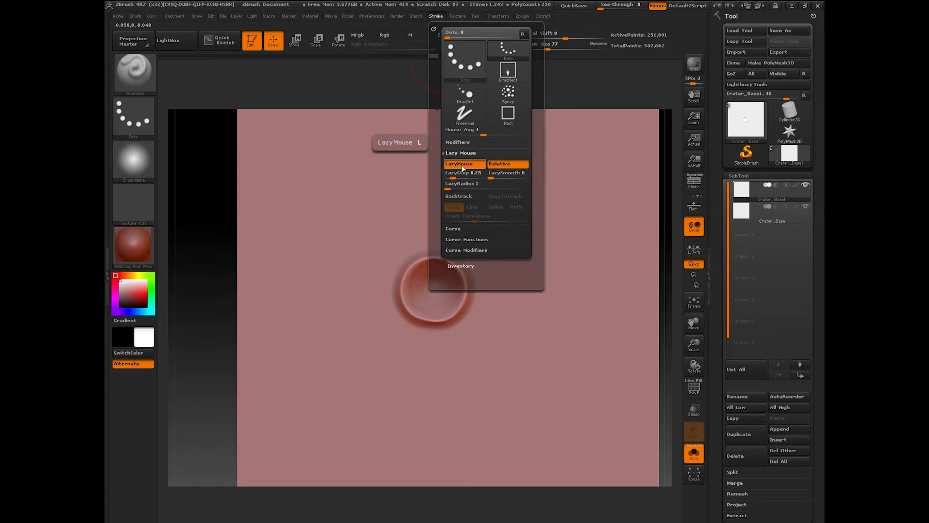
click(432, 290)
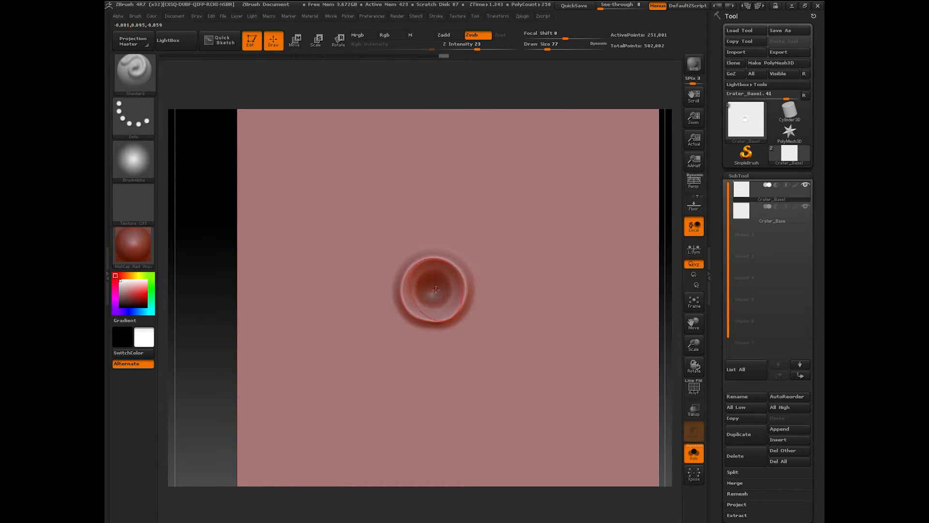
key(ctrl)
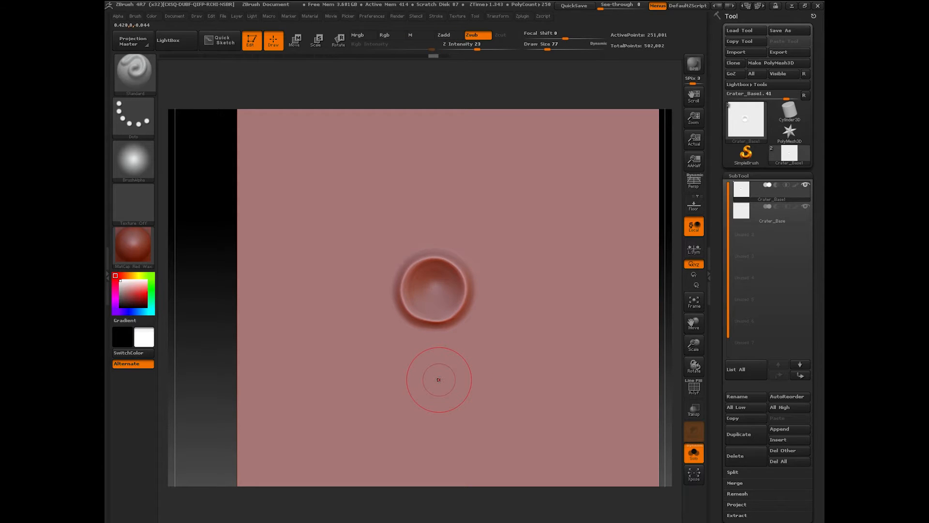
text(u9)
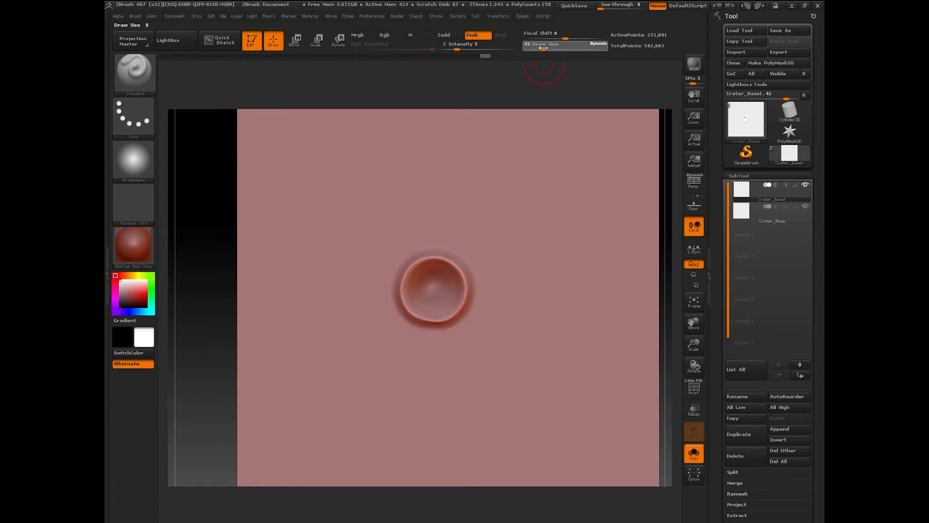
Step: Paint gentle Zsub strokes inside the crater bowl, then smooth its interior surface
drag(446, 287, 444, 299)
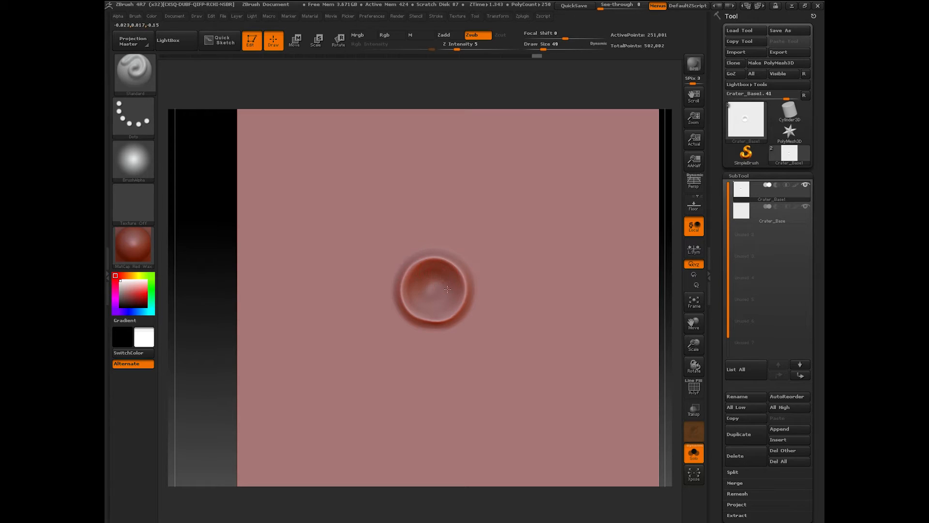
drag(448, 289, 437, 296)
drag(213, 465, 223, 426)
drag(431, 290, 432, 278)
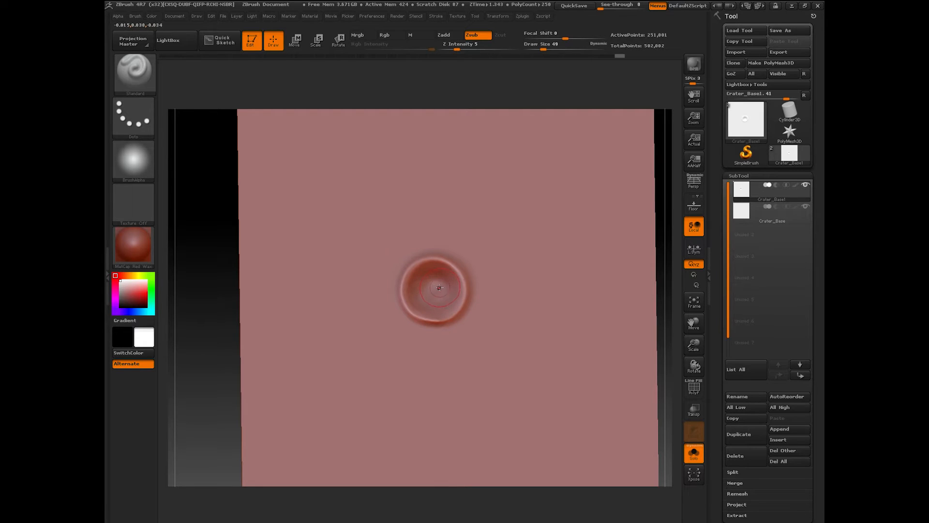
drag(227, 420, 220, 426)
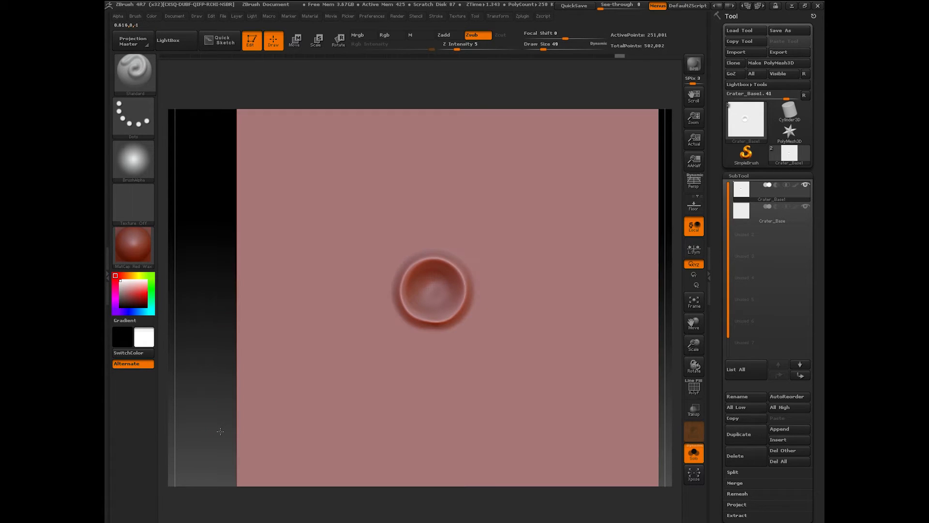
drag(694, 345, 576, 332)
shift+drag(406, 290, 405, 303)
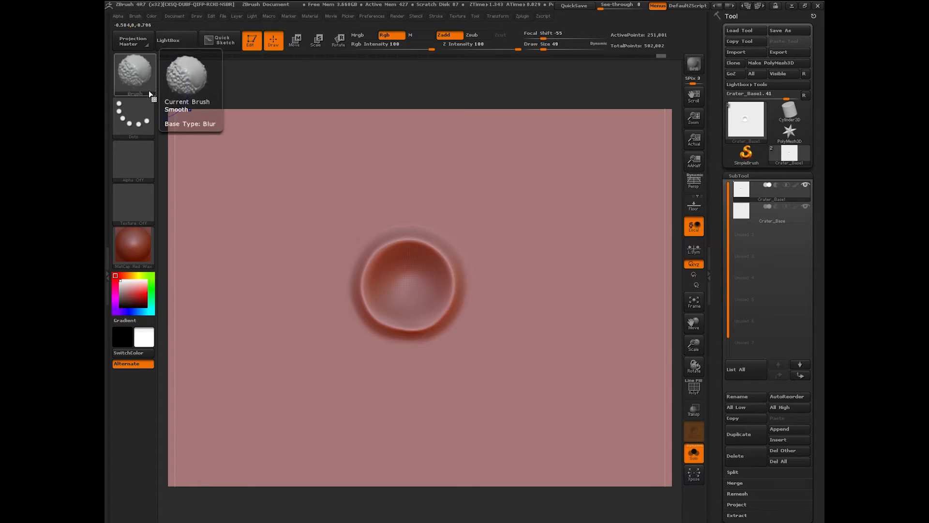
Step: Switch between carving and Shift-smoothing to soften the crater bowl and rim
key(alt)
key(shift)
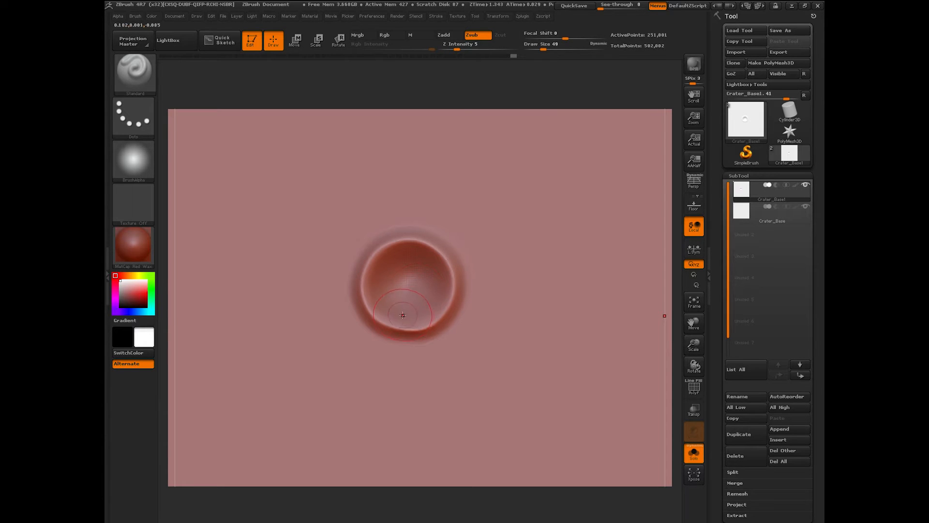
Step: Compare Crater_Base with Crater_Base1, then duplicate Crater_Base1 into Crater_Base2
click(747, 203)
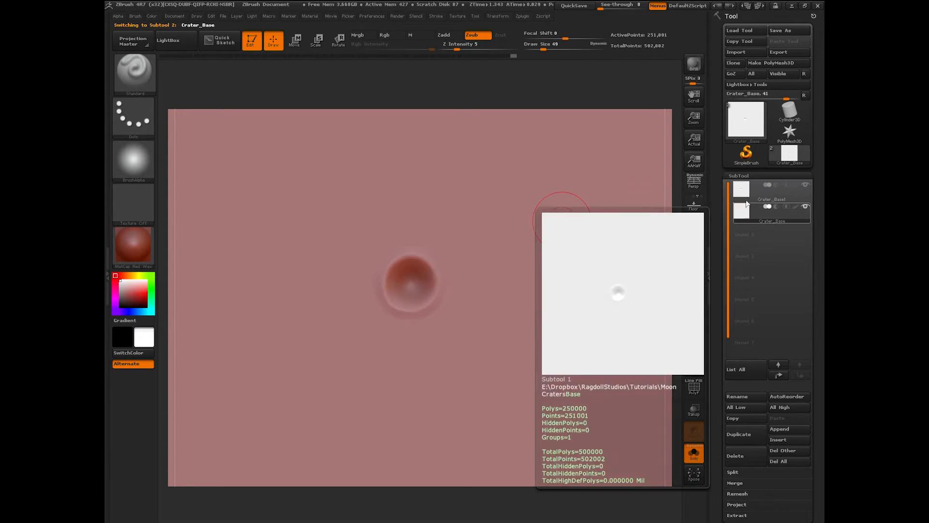
click(747, 194)
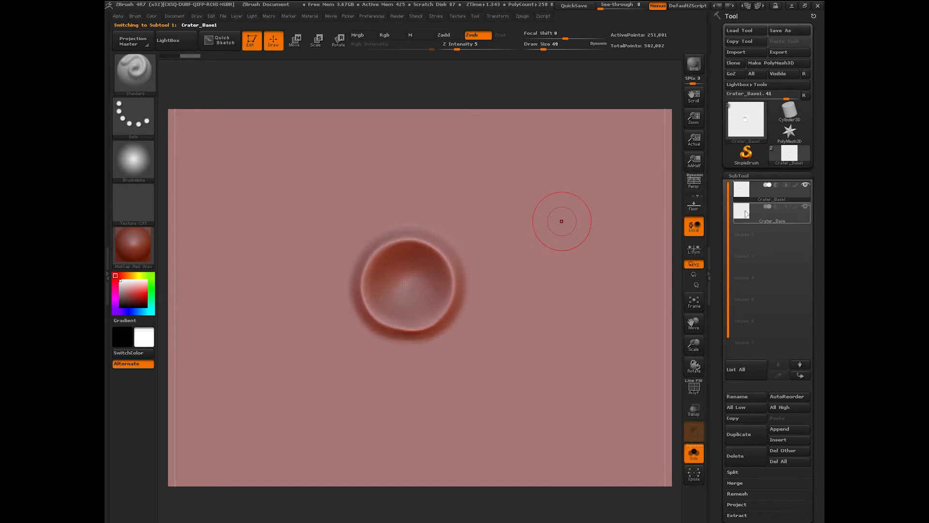
click(747, 214)
click(747, 193)
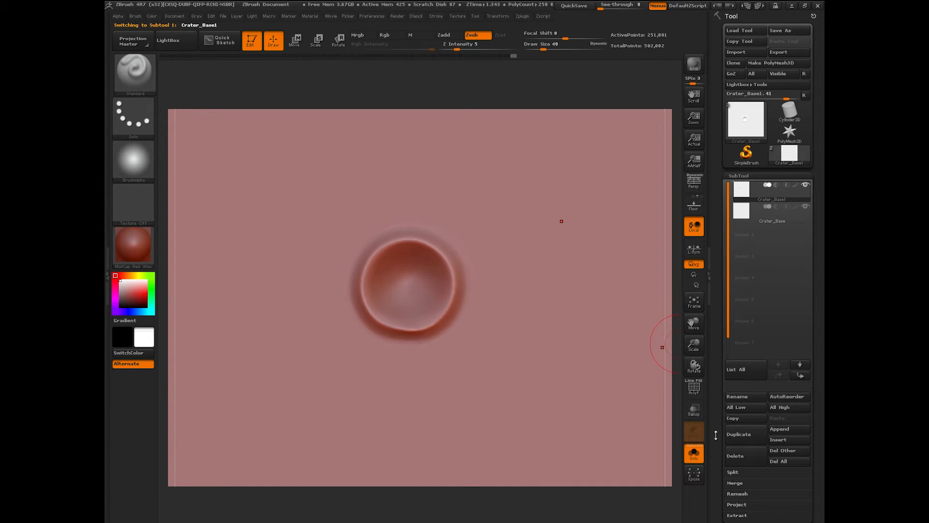
click(745, 213)
click(744, 204)
click(739, 434)
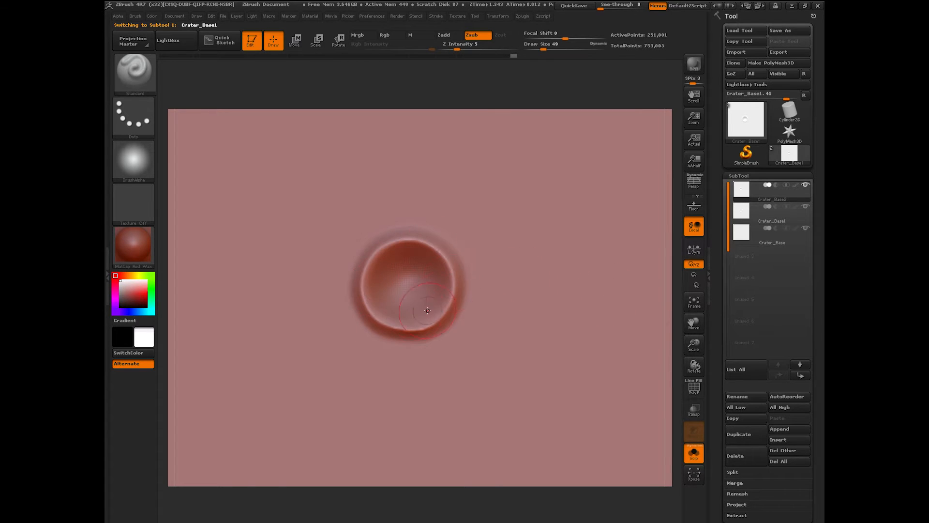
Step: Turn off the brush alpha, shrink the brush to 37, and undo the trial rim strokes
click(140, 165)
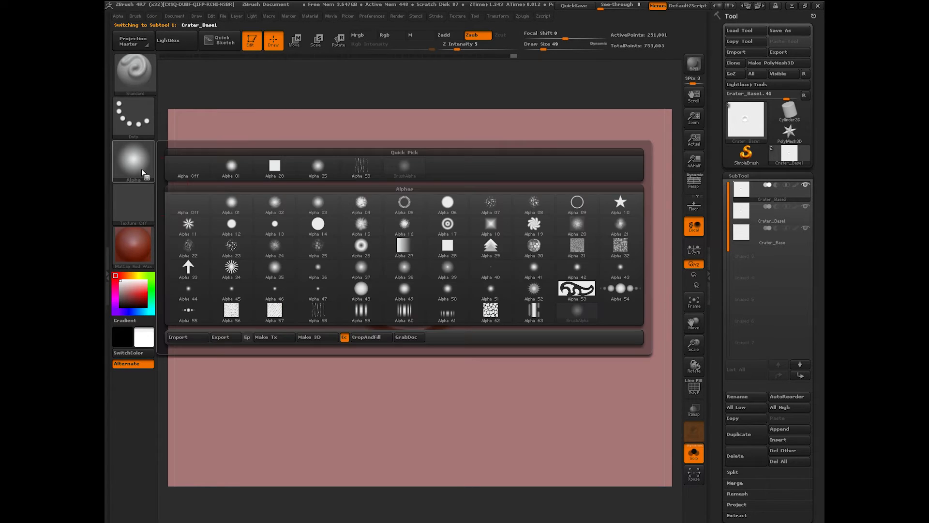
click(188, 169)
drag(543, 49, 541, 47)
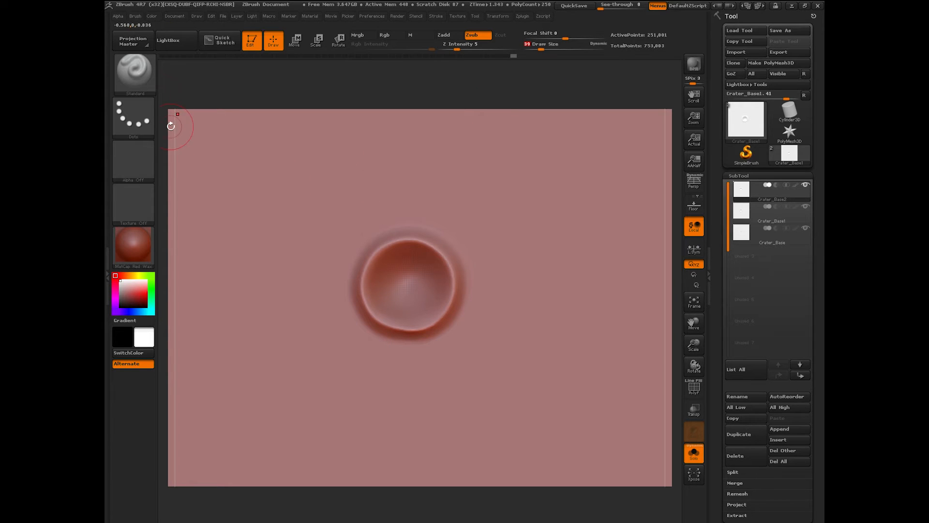
drag(364, 264, 355, 274)
drag(401, 244, 409, 242)
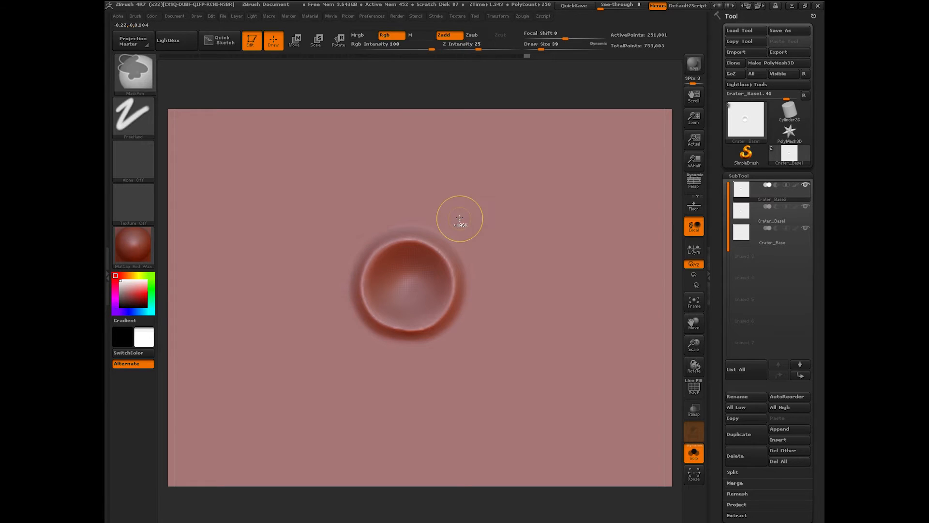
key(ctrl+z)
key(alt)
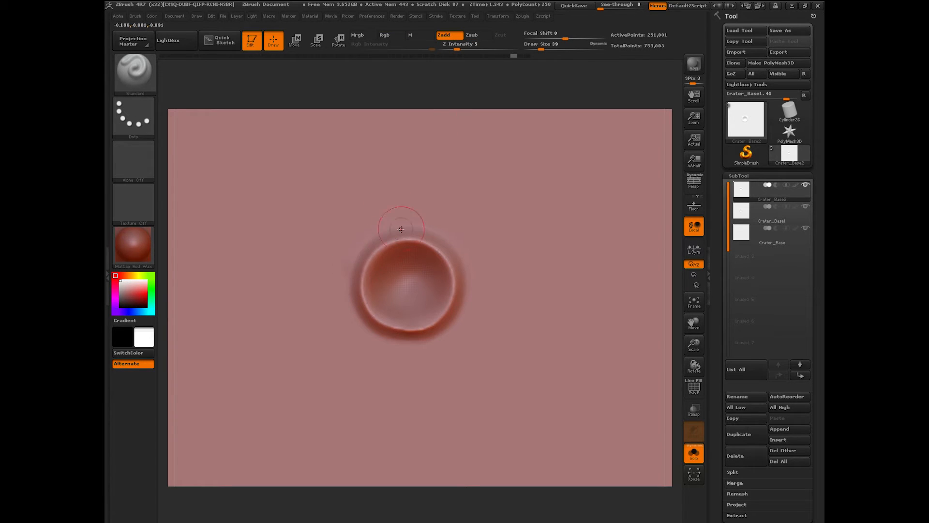
Step: Raise Z Intensity to 47, test a raised bump on the upper-left rim, then undo it
drag(456, 49, 493, 49)
drag(390, 231, 346, 303)
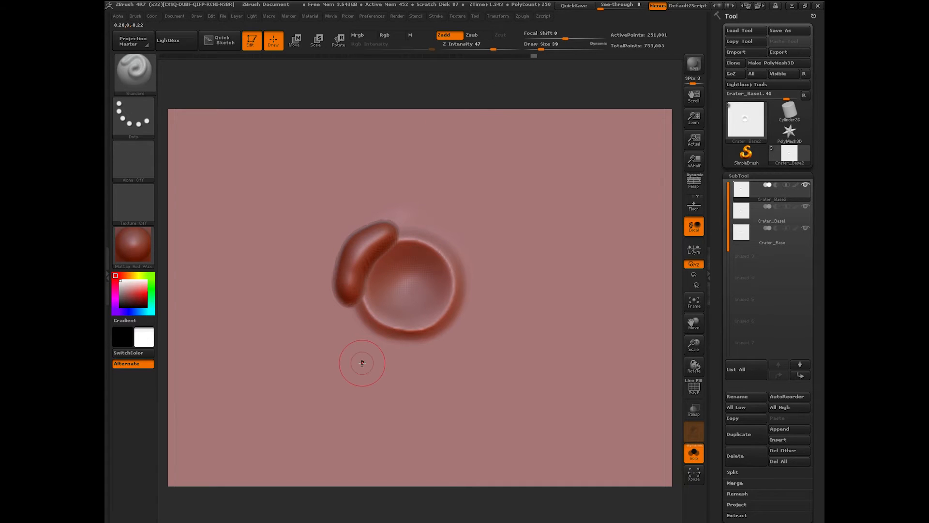
key(ctrl+z)
Step: At Z Intensity 15, build lumpy raised ridges around the left, right and lower rim
text(15)
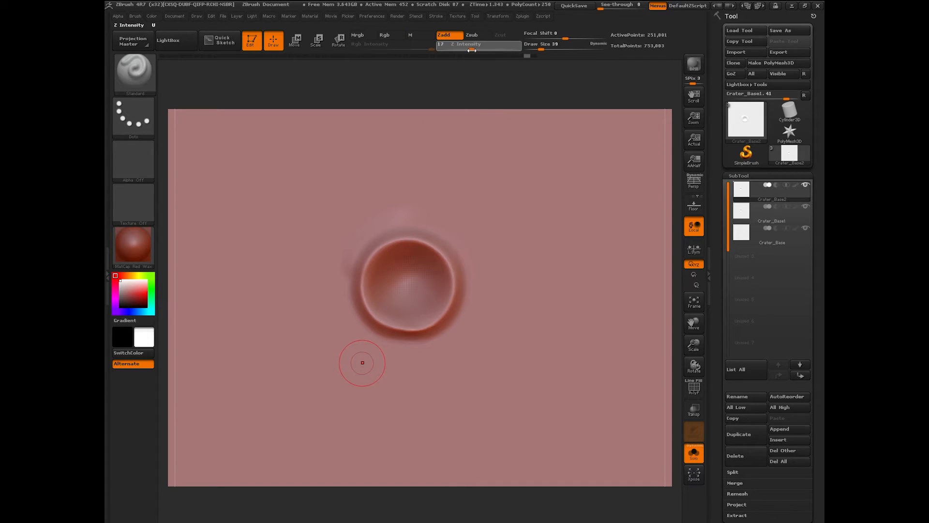
mouse_move(368, 253)
mouse_down()
mouse_move(344, 310)
mouse_move(353, 323)
mouse_move(417, 339)
mouse_move(407, 352)
mouse_move(438, 343)
mouse_move(460, 314)
mouse_move(462, 262)
mouse_move(394, 220)
mouse_move(339, 272)
mouse_move(449, 241)
mouse_move(477, 257)
mouse_move(472, 302)
mouse_move(438, 346)
mouse_move(382, 357)
mouse_move(363, 326)
mouse_up()
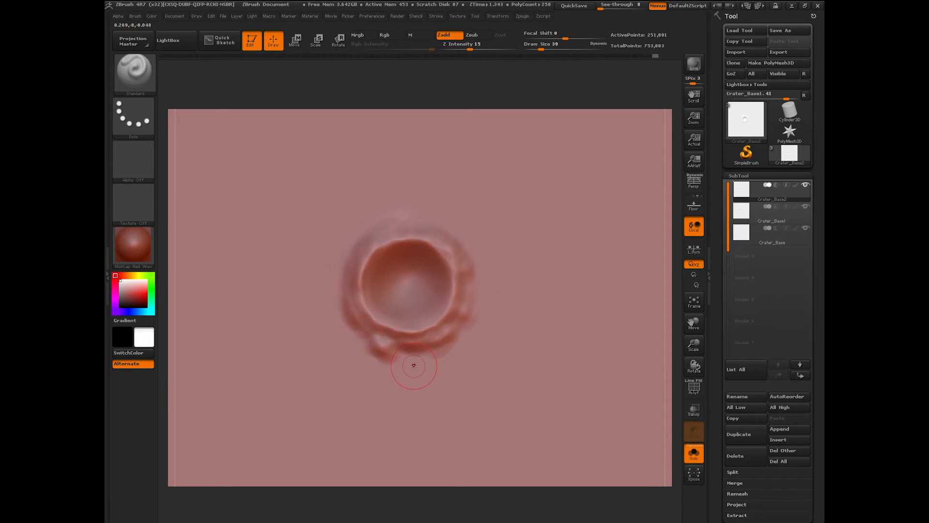
shift+drag(414, 366, 413, 367)
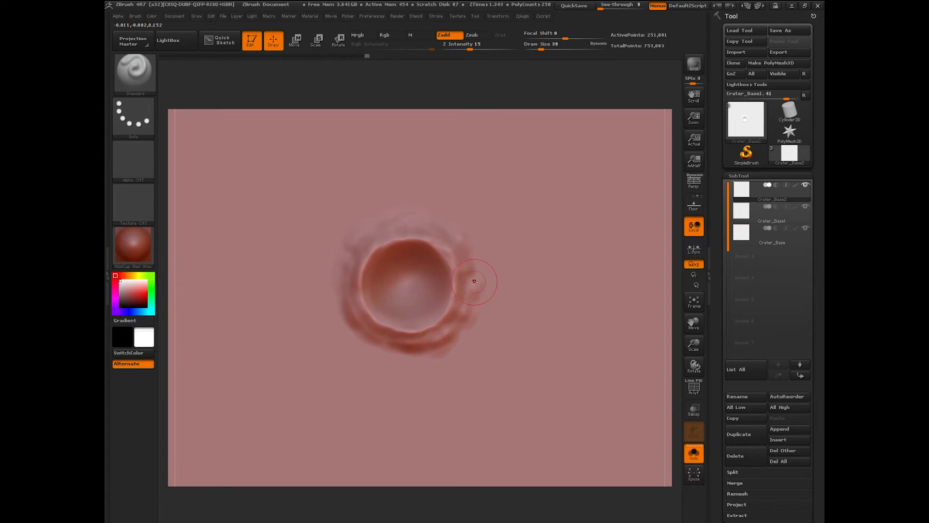
mouse_move(474, 281)
mouse_down()
mouse_move(448, 361)
mouse_move(414, 368)
mouse_move(372, 351)
mouse_move(336, 312)
mouse_up()
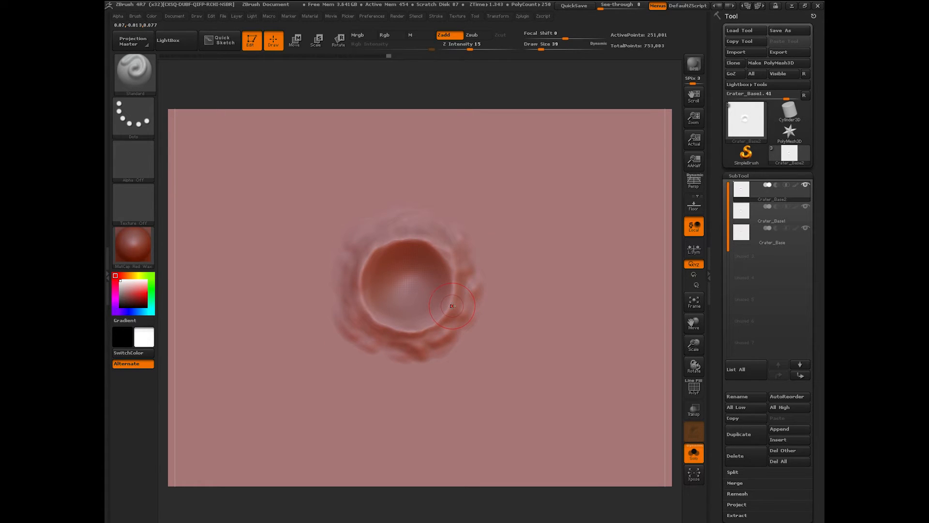
Step: Drop the brush to Draw Size 20 and refine the upper-left, left and lower-left rim
drag(694, 345, 671, 294)
drag(541, 48, 548, 47)
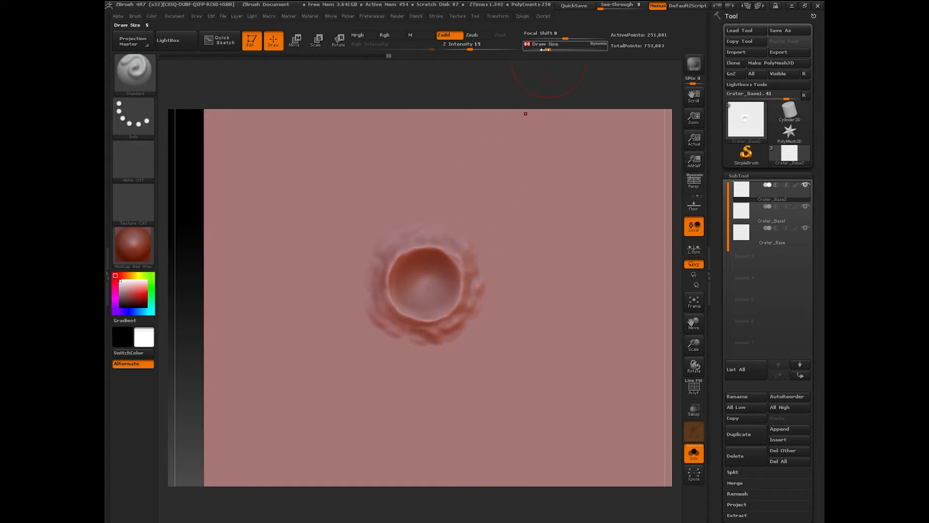
drag(548, 49, 541, 48)
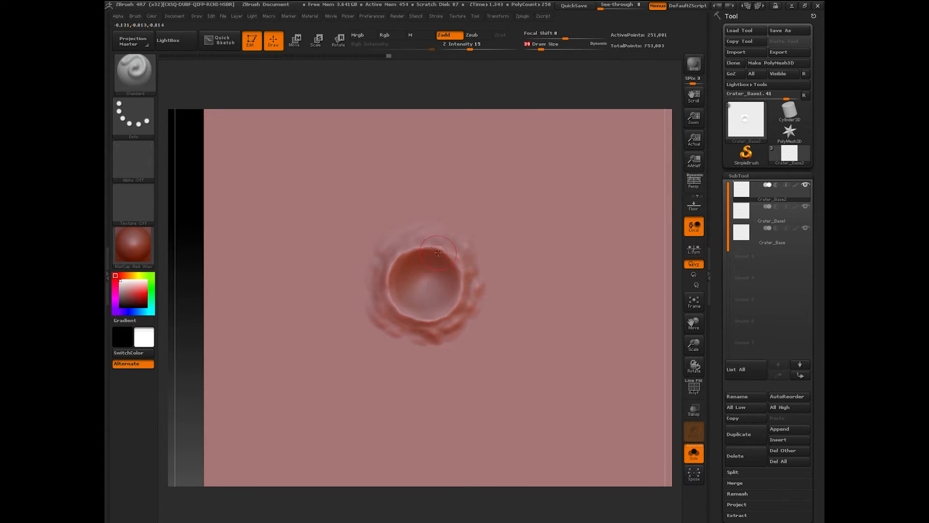
drag(694, 346, 680, 328)
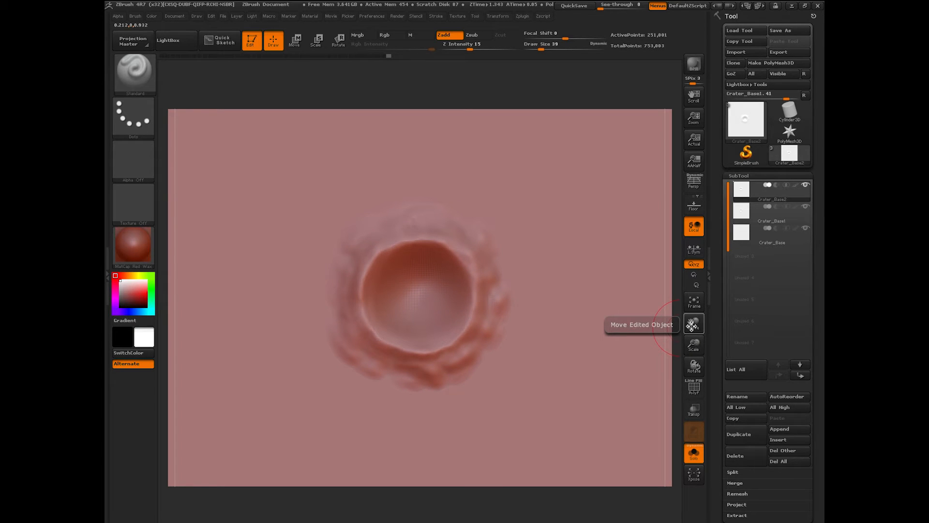
drag(694, 345, 691, 314)
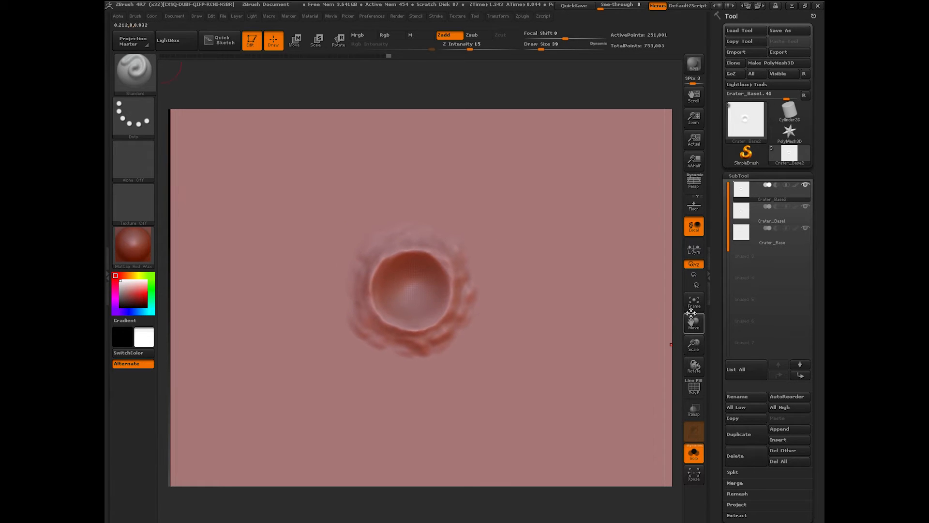
click(145, 80)
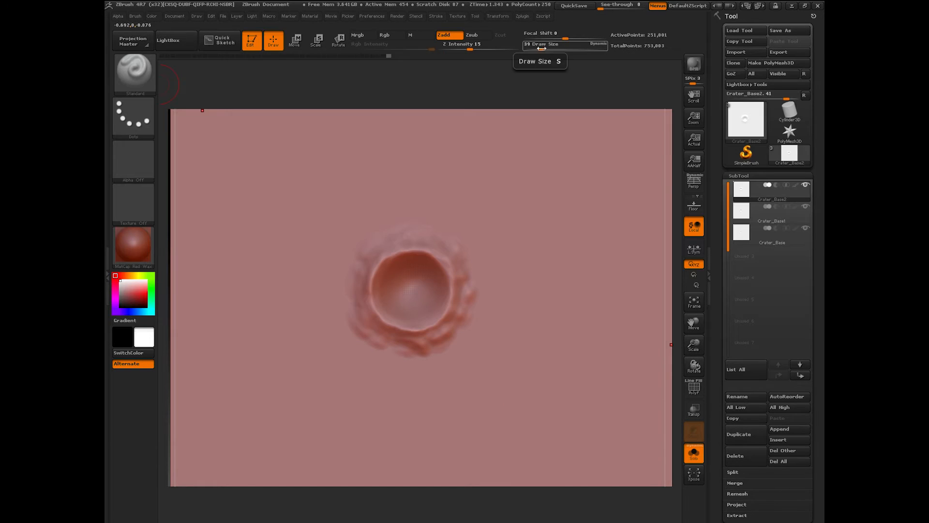
drag(541, 49, 537, 48)
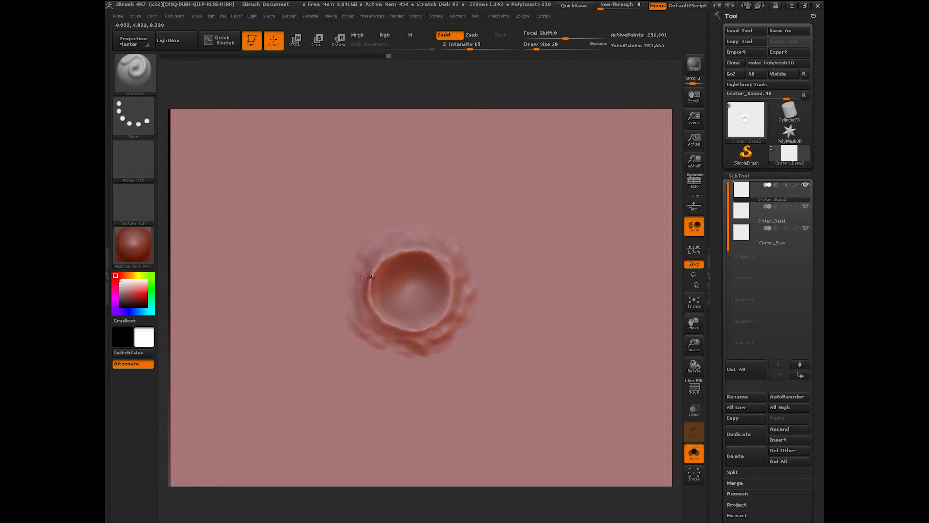
drag(370, 272, 390, 254)
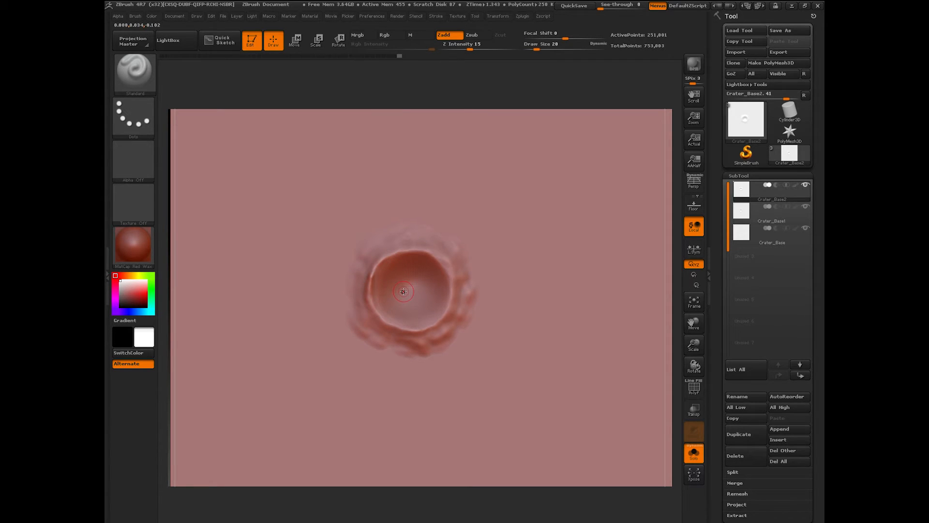
shift+drag(373, 286, 375, 272)
mouse_move(376, 324)
mouse_down()
mouse_move(438, 330)
mouse_move(417, 334)
mouse_up()
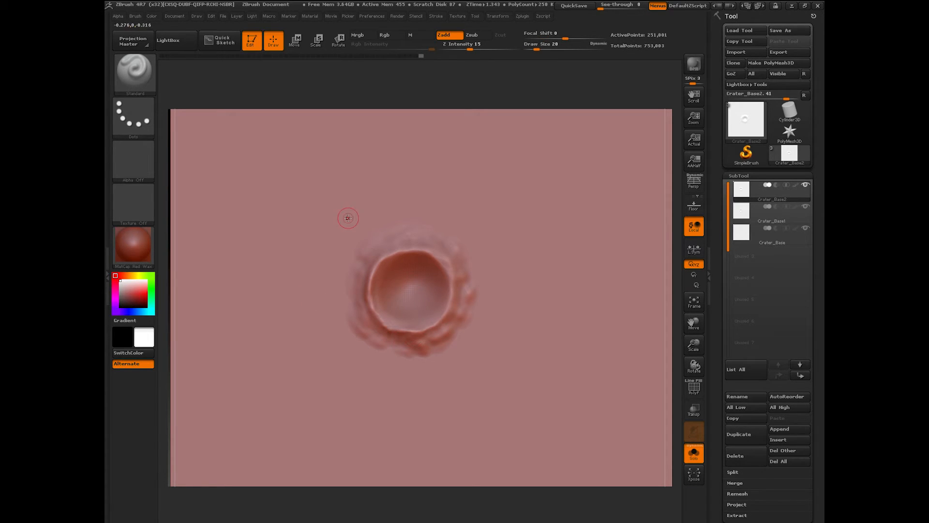
Step: Inflate the crater's rim all around with the Inflat brush
click(143, 79)
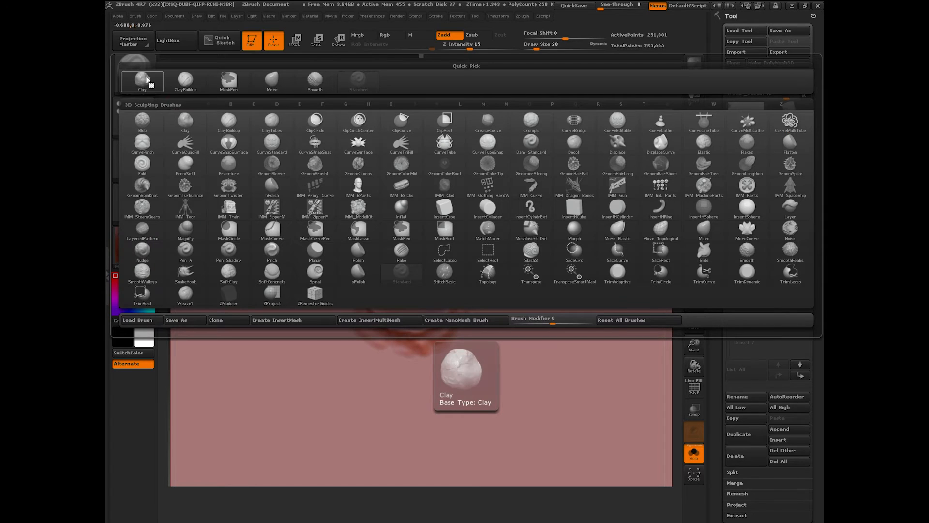
click(488, 230)
mouse_move(370, 284)
mouse_down()
mouse_move(382, 322)
mouse_move(374, 310)
mouse_move(394, 330)
mouse_move(428, 327)
mouse_move(447, 310)
mouse_move(450, 271)
mouse_move(417, 249)
mouse_move(382, 262)
mouse_up()
mouse_move(443, 269)
mouse_down()
mouse_move(451, 284)
mouse_move(420, 331)
mouse_up()
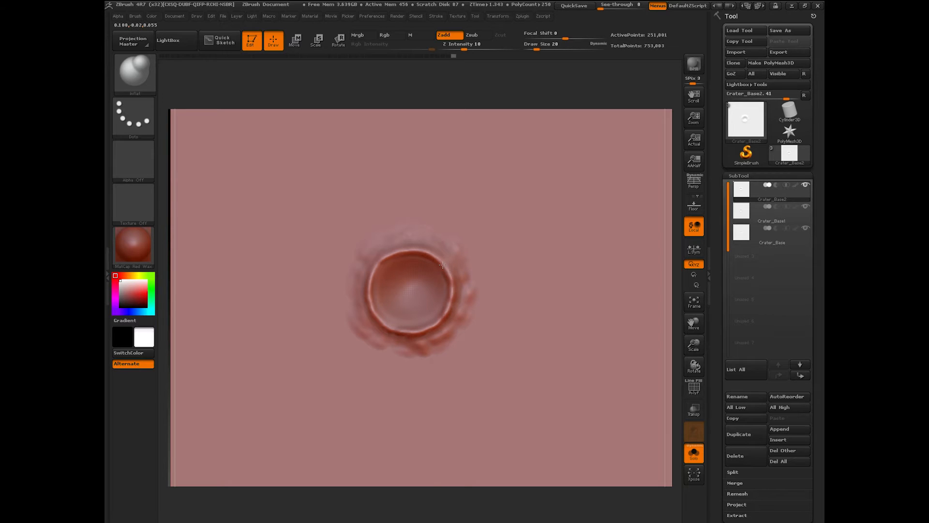
mouse_move(367, 296)
mouse_down()
mouse_move(373, 316)
mouse_move(369, 283)
mouse_move(388, 255)
mouse_up()
mouse_move(454, 287)
mouse_down()
mouse_move(444, 318)
mouse_move(419, 333)
mouse_up()
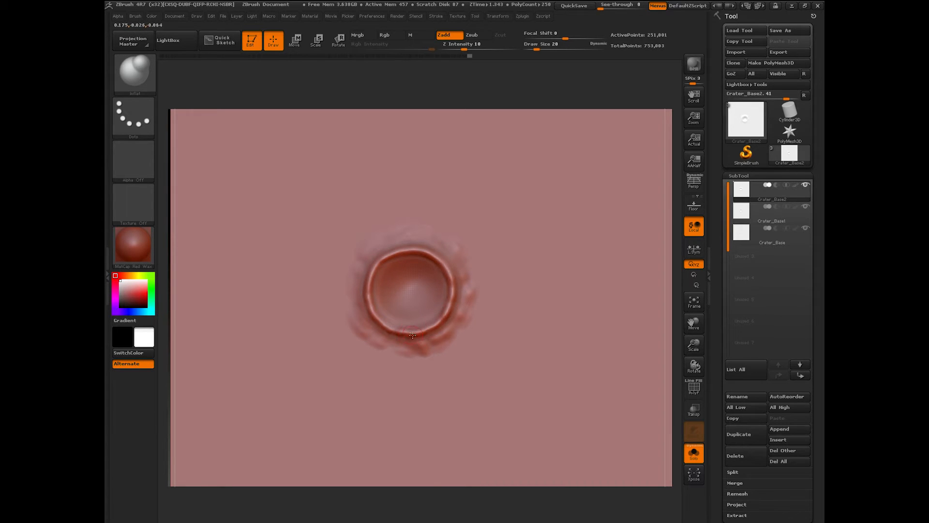
drag(463, 281, 452, 311)
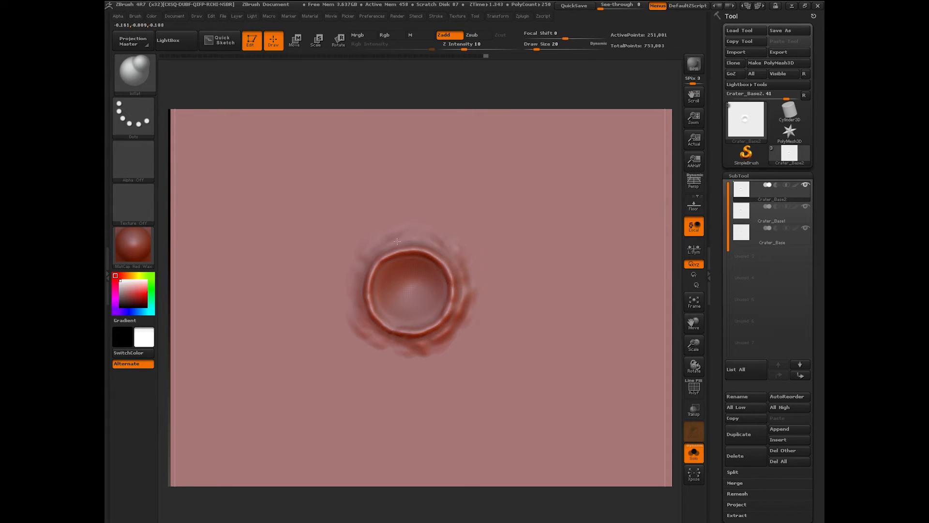
mouse_move(378, 256)
mouse_down()
mouse_move(369, 320)
mouse_move(402, 335)
mouse_up()
Step: At Draw Size 27, soften the rim and smooth the crater's outer ring
drag(536, 48, 539, 48)
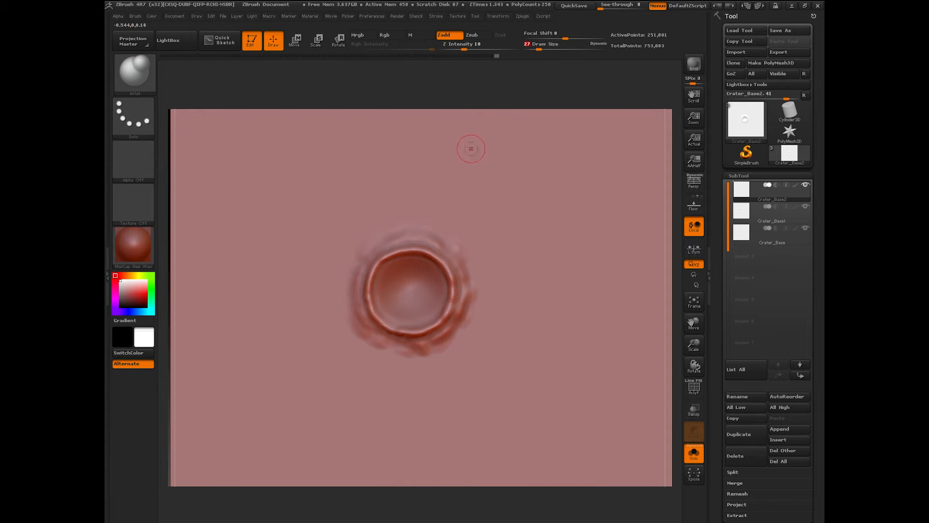
shift+drag(364, 325, 357, 289)
mouse_move(461, 267)
shift+mouse_down()
mouse_move(460, 319)
mouse_move(465, 293)
shift+mouse_up()
shift+drag(409, 360, 366, 350)
mouse_move(589, 500)
mouse_down()
mouse_move(577, 411)
mouse_move(581, 482)
mouse_up()
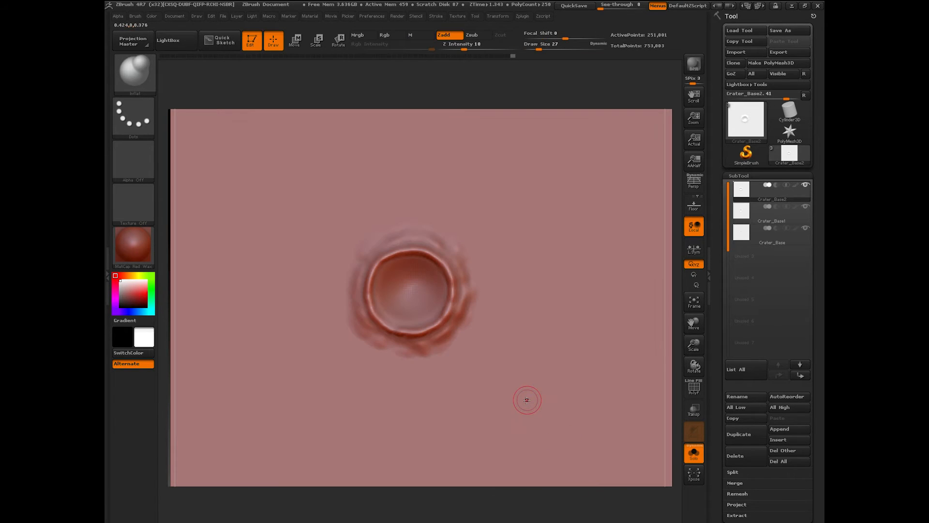
Step: Try deepening the crater centre with a larger Zsub brush, then undo it
click(478, 39)
drag(539, 48, 547, 49)
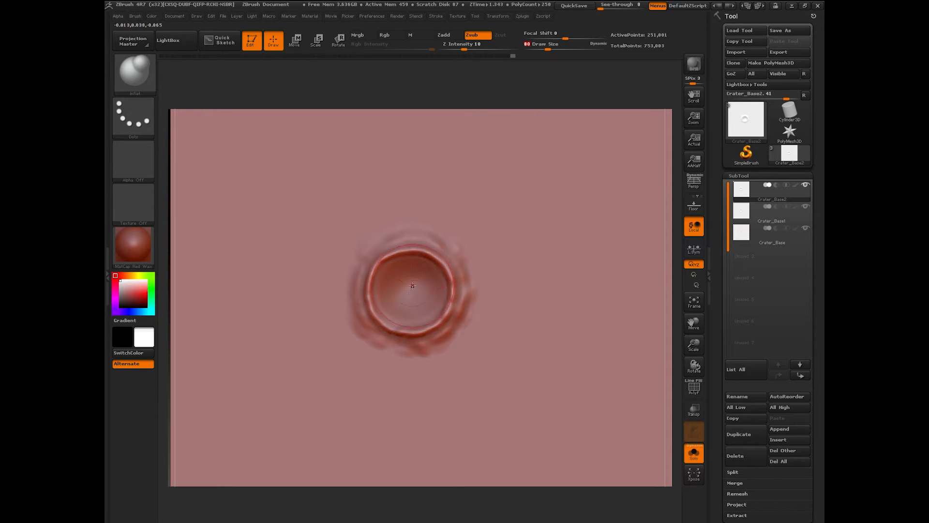
click(411, 284)
drag(479, 509, 476, 472)
key(ctrl+z)
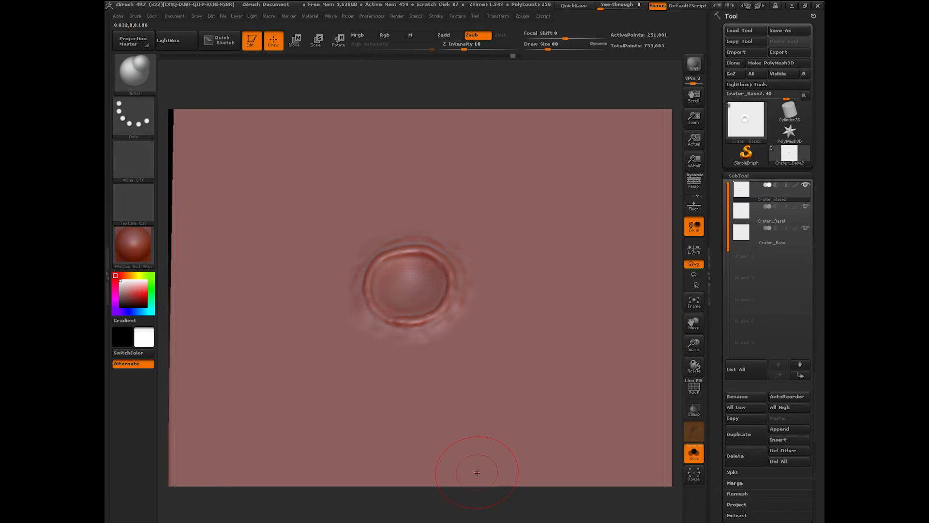
drag(448, 501, 467, 405)
drag(547, 46, 541, 48)
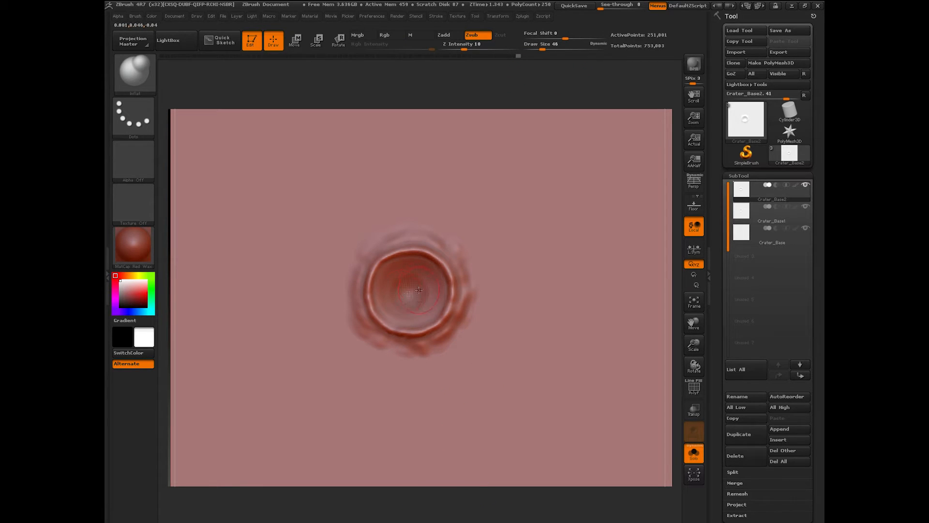
key(shift)
Step: Smooth the bowl's interior and compare it with the Crater_Base and Crater_Base1 subtools
shift+drag(395, 296, 412, 305)
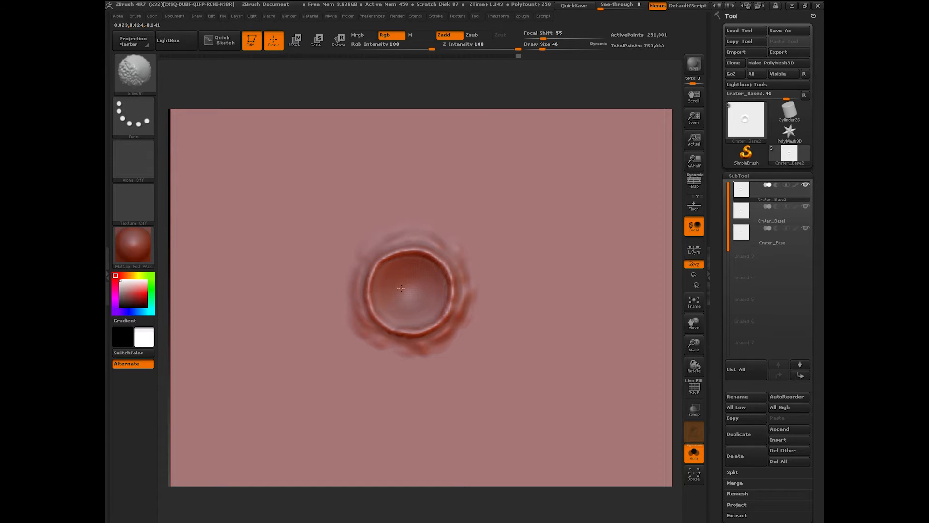
click(754, 230)
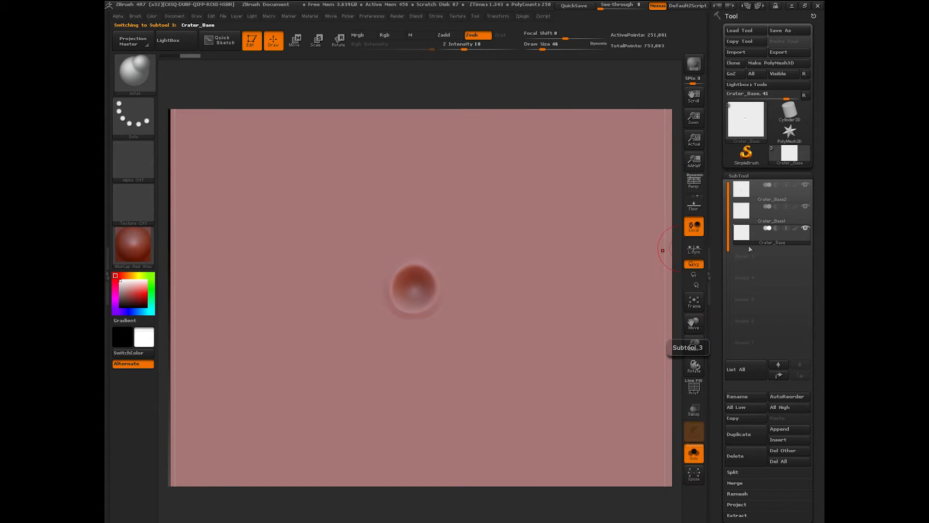
click(758, 218)
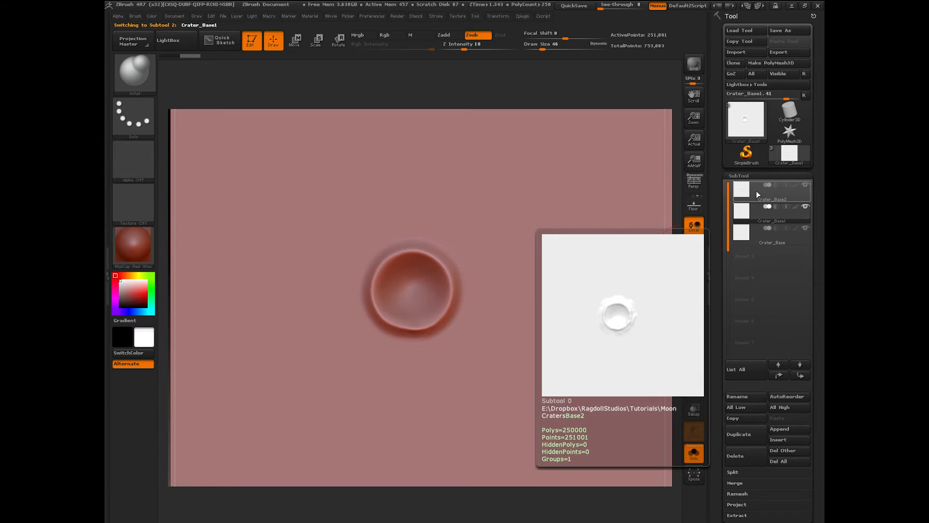
click(757, 190)
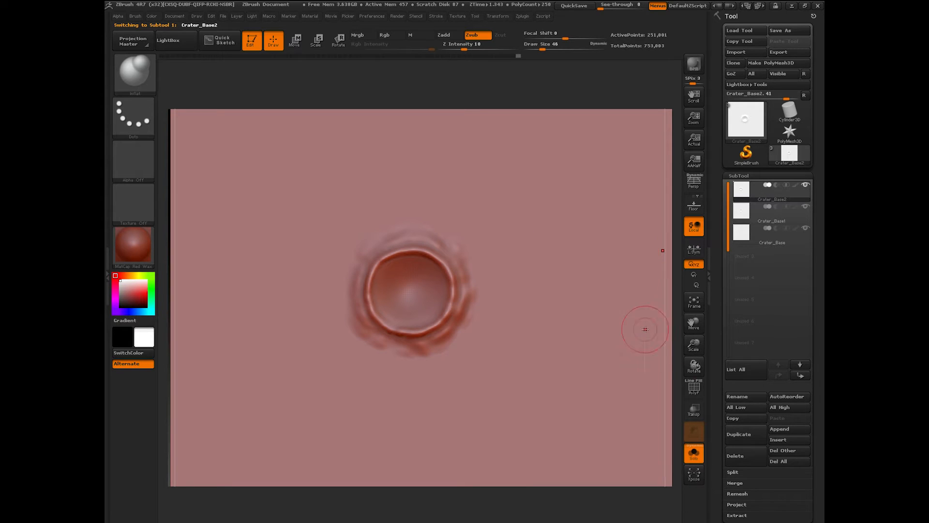
Step: Flip between Crater_Base1 and Crater_Base2 again, ending on Crater_Base2 framed in view
click(758, 208)
click(758, 192)
mouse_move(756, 211)
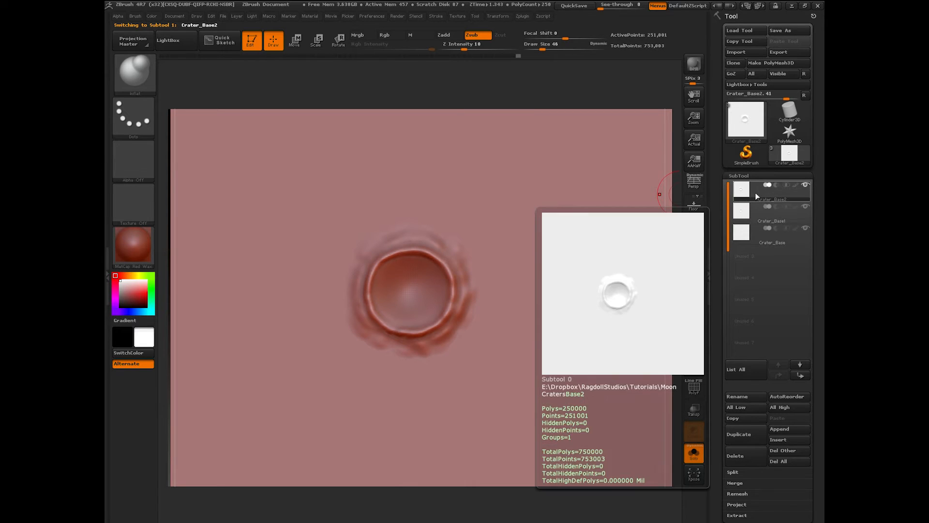
click(755, 211)
click(755, 195)
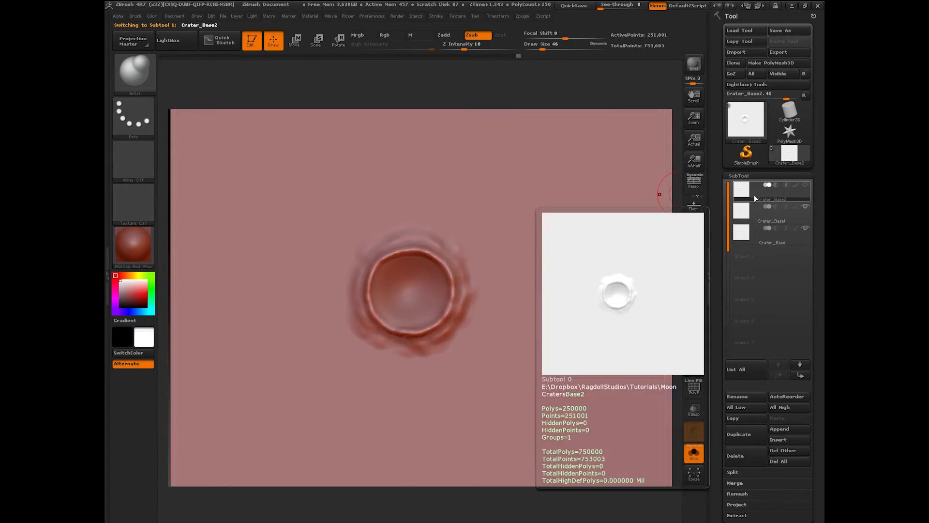
click(694, 301)
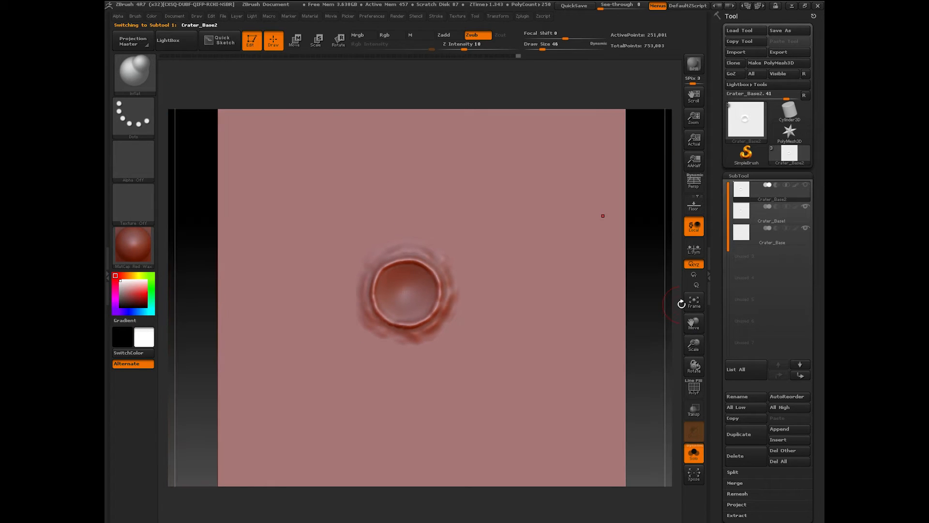
Step: With the Move brush at Draw Size 108, tug the top, left, bottom and right rim off-round
click(140, 78)
click(186, 81)
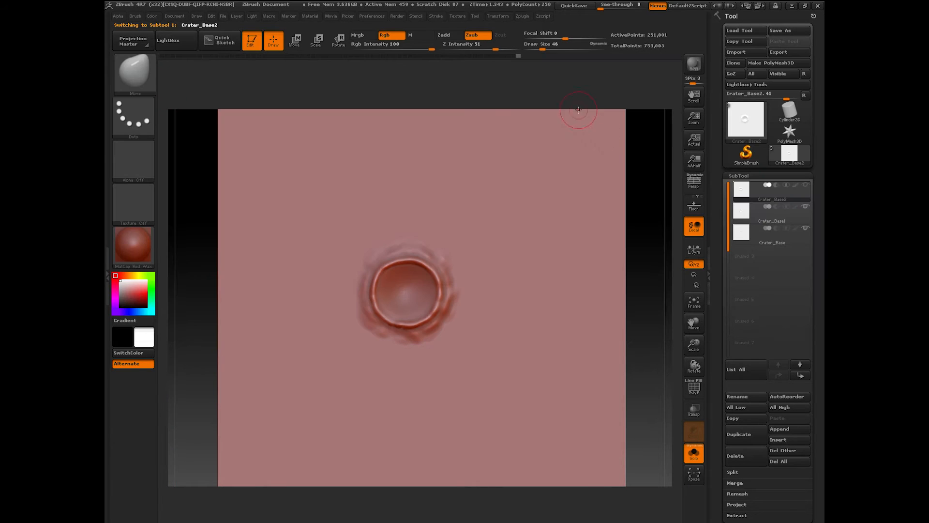
drag(553, 50, 551, 50)
drag(402, 259, 394, 242)
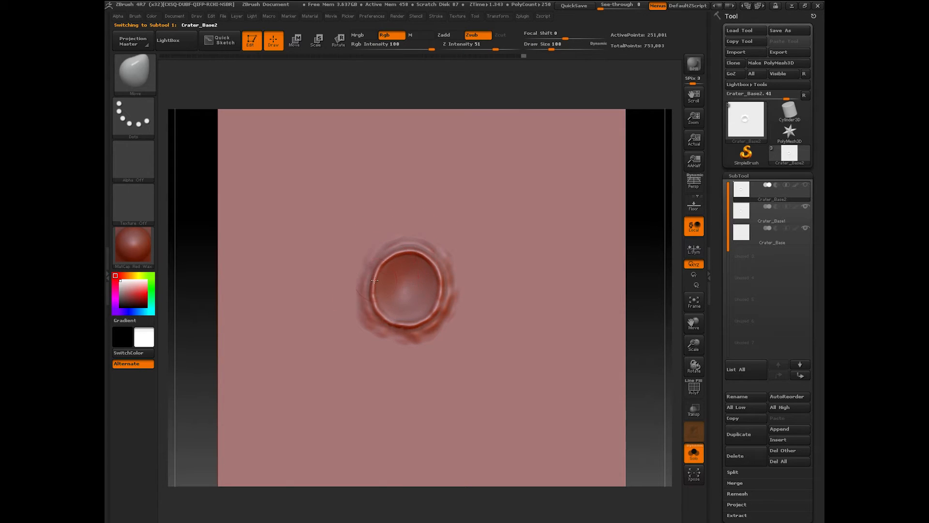
mouse_move(368, 271)
mouse_down()
mouse_move(383, 321)
mouse_move(433, 329)
mouse_up()
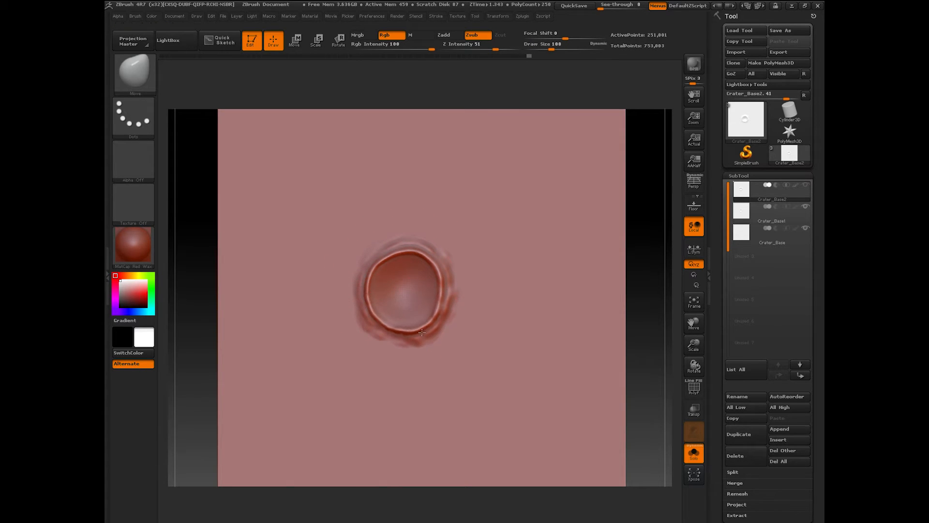
mouse_move(439, 295)
mouse_down()
mouse_move(446, 304)
mouse_move(438, 314)
mouse_up()
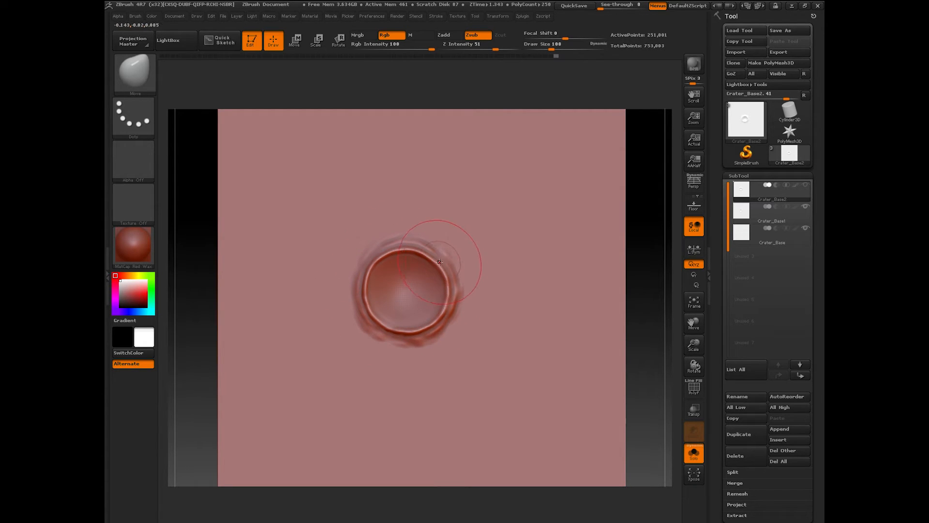
drag(450, 251, 435, 271)
Step: Reselect Crater_Base2 and duplicate it as the new Crater_Base3 subtool
click(748, 211)
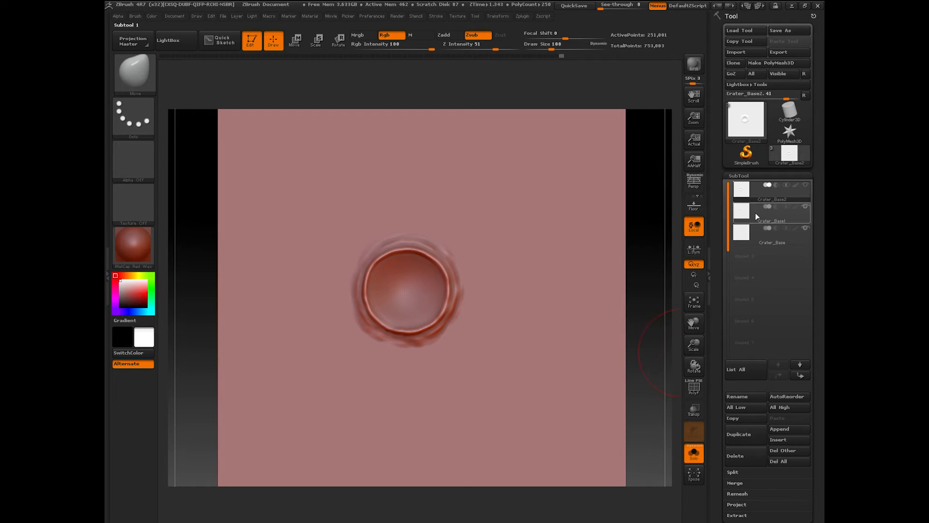
click(750, 230)
click(751, 213)
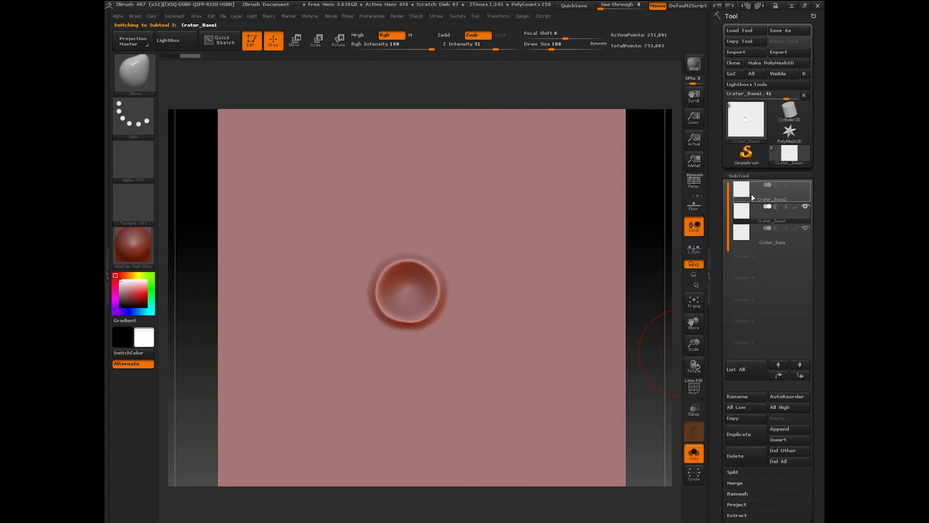
click(750, 193)
mouse_move(694, 345)
mouse_down()
mouse_move(697, 358)
mouse_move(701, 349)
mouse_up()
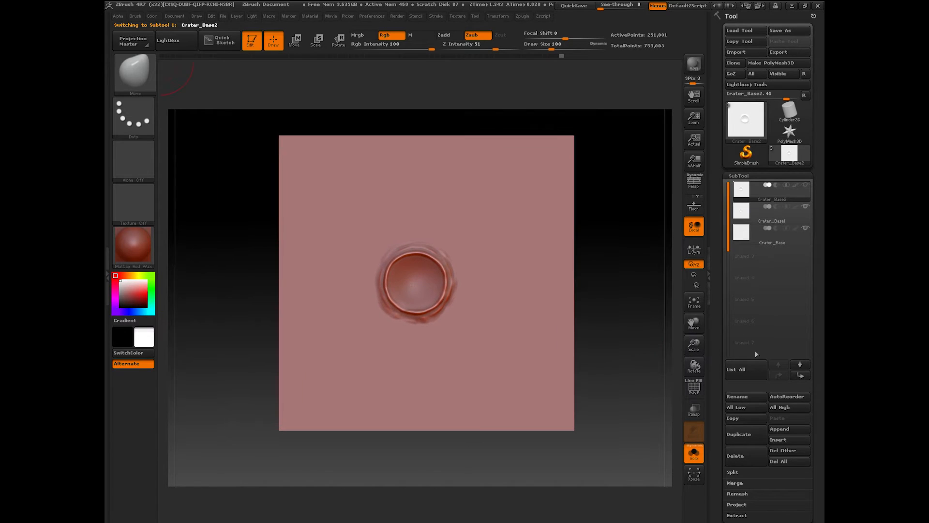
click(739, 435)
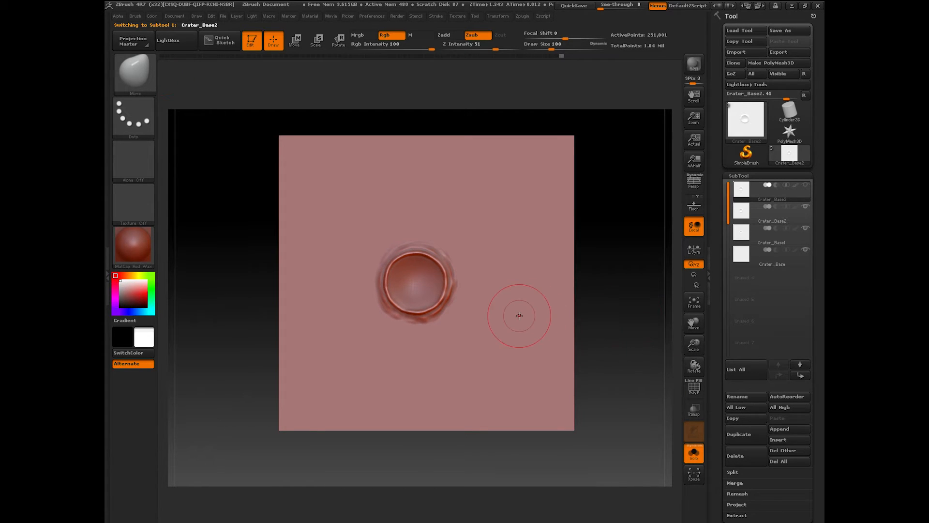
Step: Load the ClayBuildup brush at a smaller draw size and zoom in on the plane
click(141, 78)
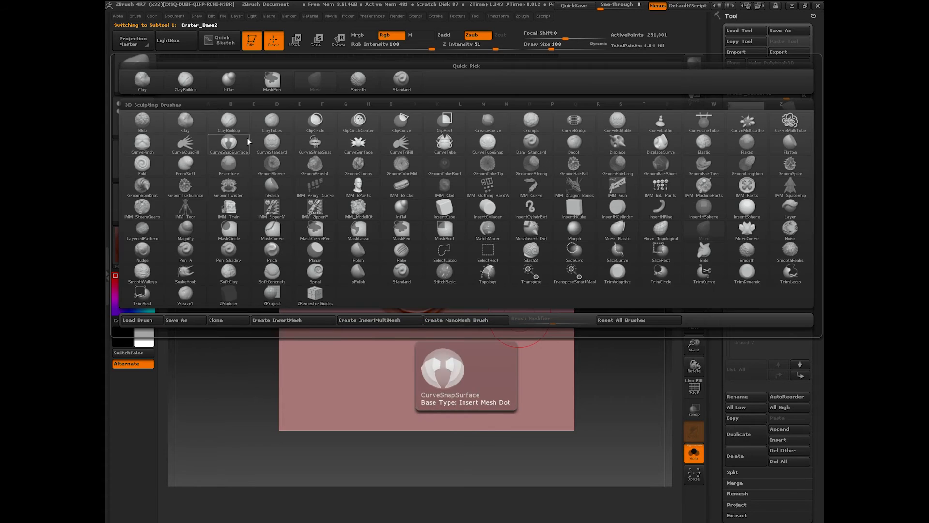
click(531, 60)
drag(551, 49, 549, 49)
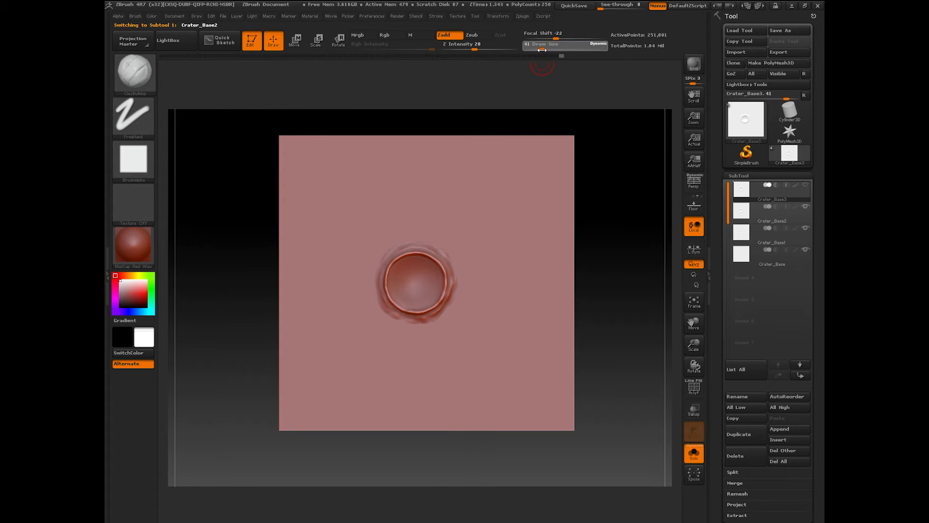
drag(694, 344, 698, 329)
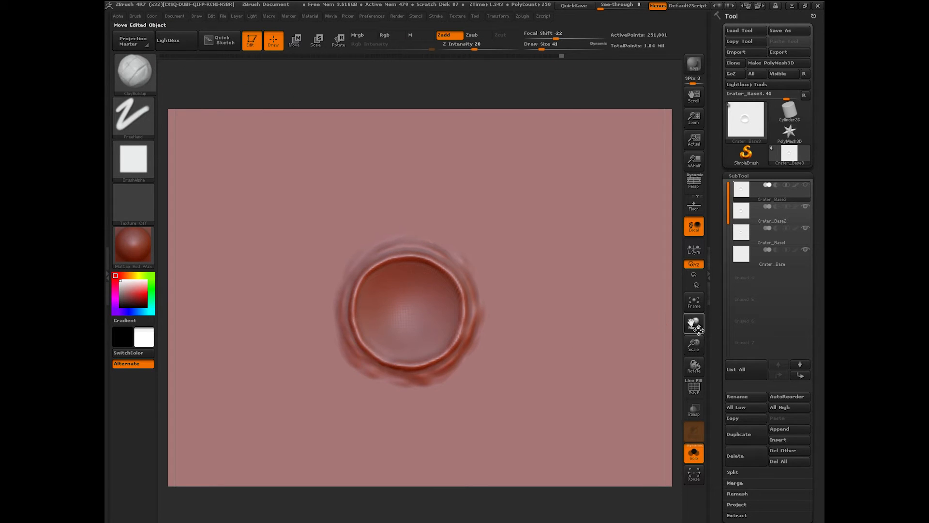
Step: At Draw Size 14, stroke short streaks outward from every side of the rim
drag(541, 49, 535, 49)
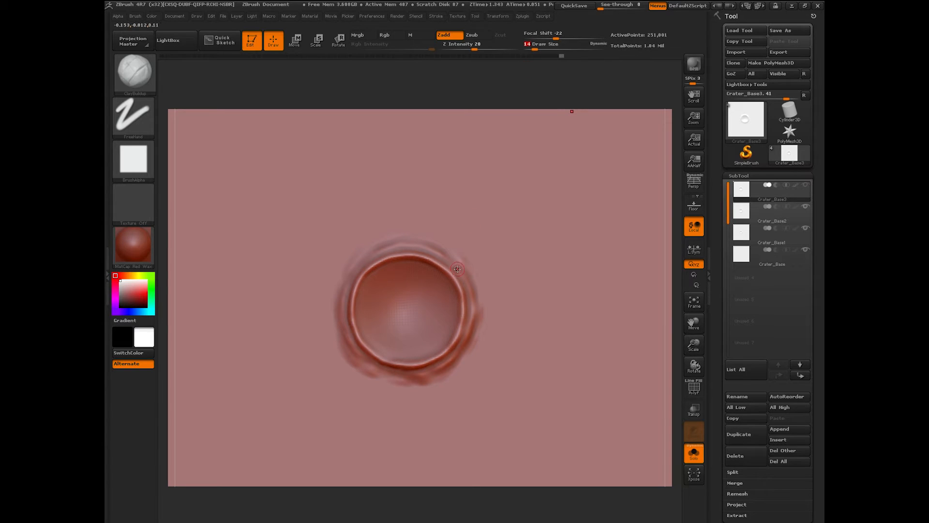
mouse_move(458, 269)
mouse_down()
mouse_move(469, 256)
mouse_move(487, 284)
mouse_move(448, 232)
mouse_move(412, 230)
mouse_up()
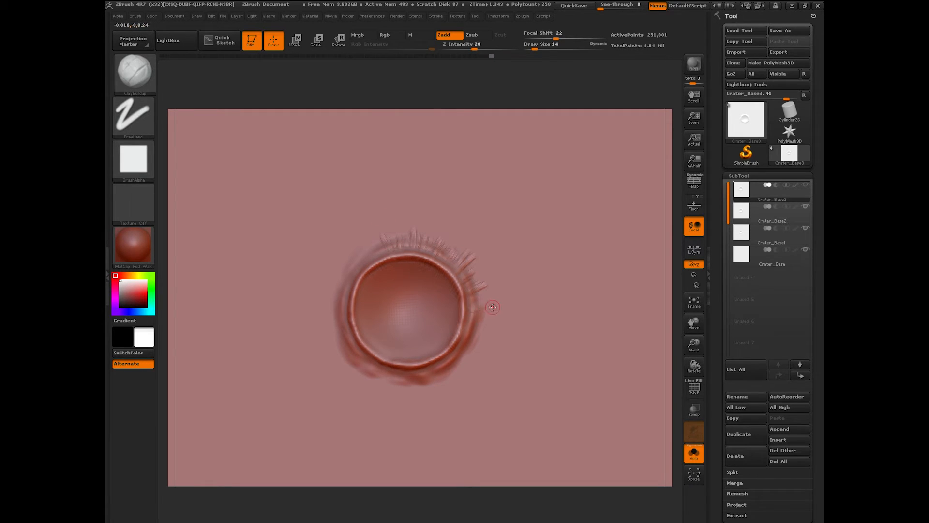
drag(483, 330, 476, 340)
drag(439, 360, 455, 372)
drag(430, 380, 437, 390)
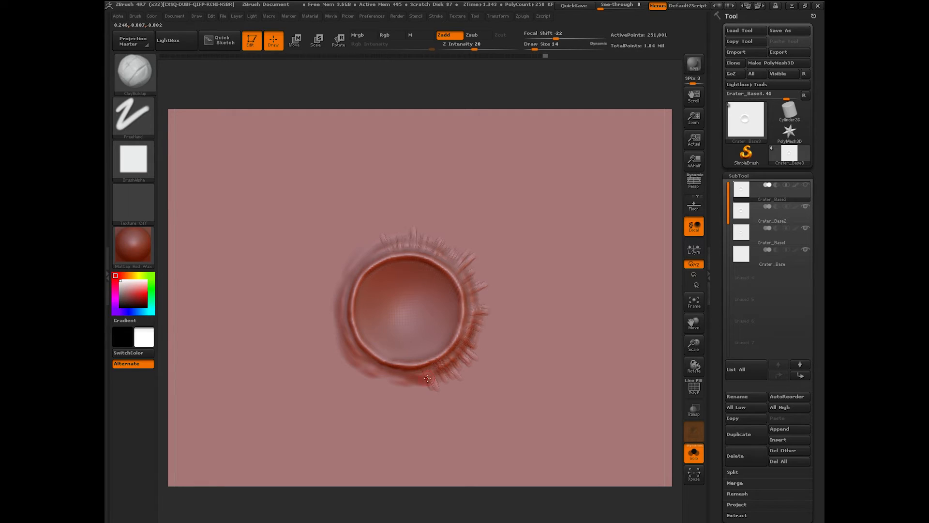
drag(382, 247, 371, 234)
mouse_move(417, 385)
mouse_down()
mouse_move(416, 368)
mouse_move(389, 378)
mouse_up()
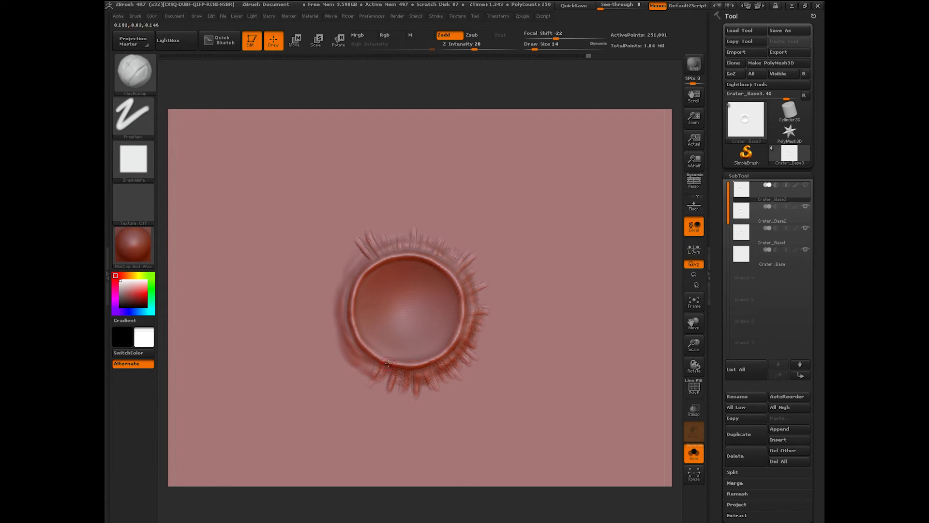
drag(374, 357, 372, 359)
drag(366, 261, 338, 300)
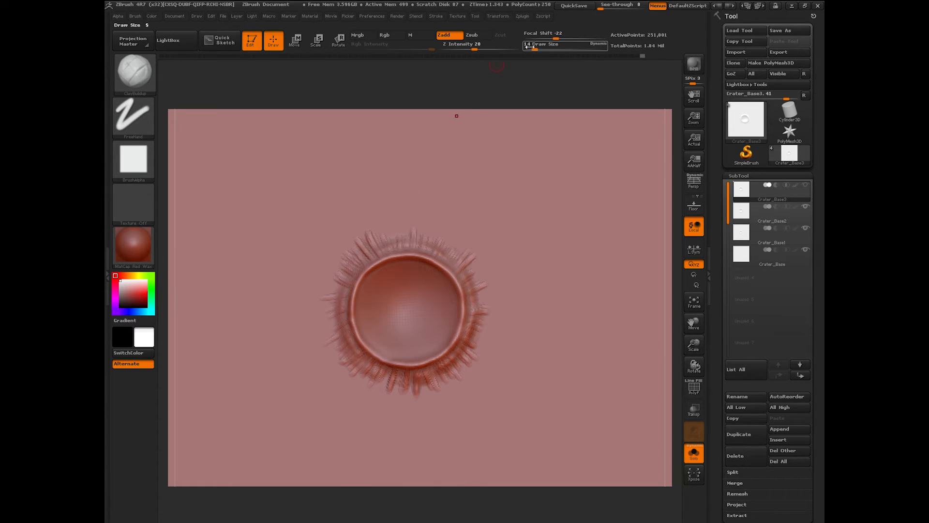
drag(535, 49, 538, 49)
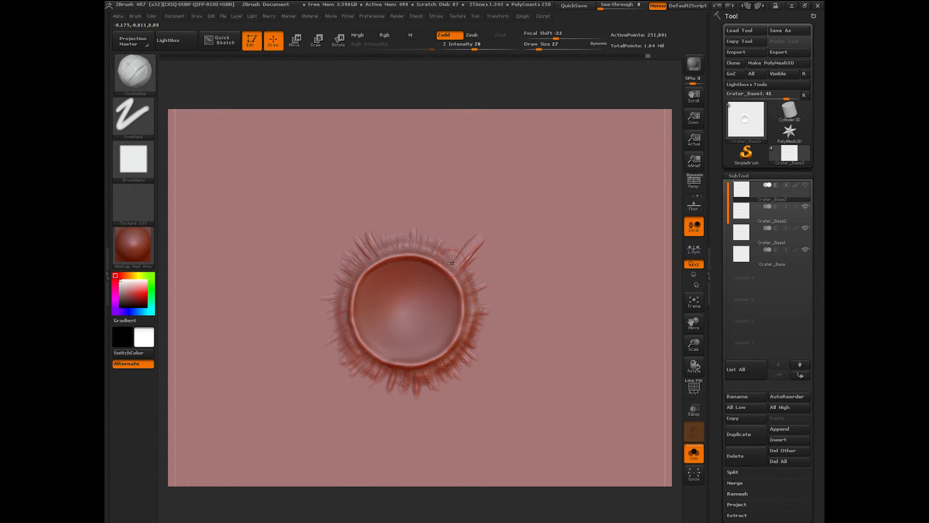
Step: At Z Intensity 5, add fine soft streaks around the right, lower, upper and left rim
drag(475, 48, 457, 49)
mouse_move(472, 274)
mouse_down()
mouse_move(493, 262)
mouse_move(495, 330)
mouse_up()
mouse_move(445, 357)
mouse_down()
mouse_move(449, 388)
mouse_move(412, 412)
mouse_move(385, 411)
mouse_up()
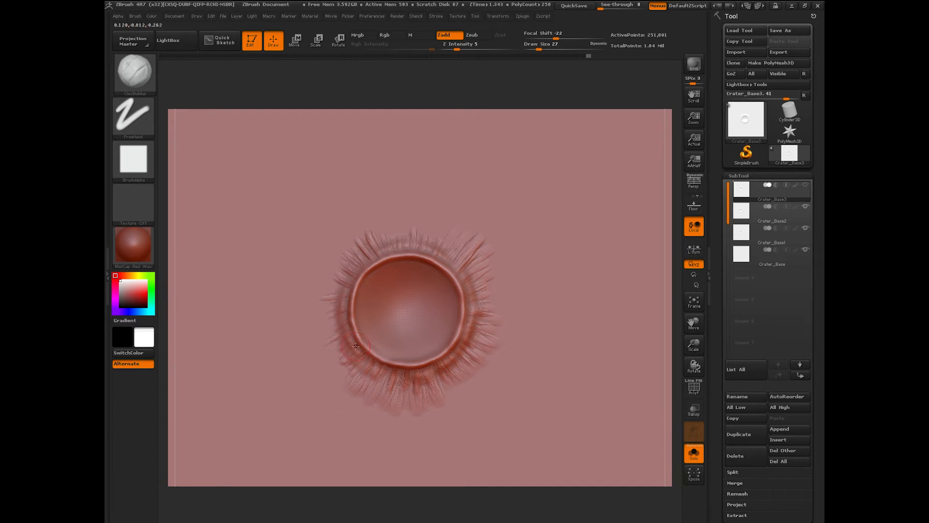
drag(442, 247, 409, 204)
drag(387, 240, 375, 202)
mouse_move(357, 243)
mouse_down()
mouse_move(328, 235)
mouse_move(338, 272)
mouse_move(306, 280)
mouse_up()
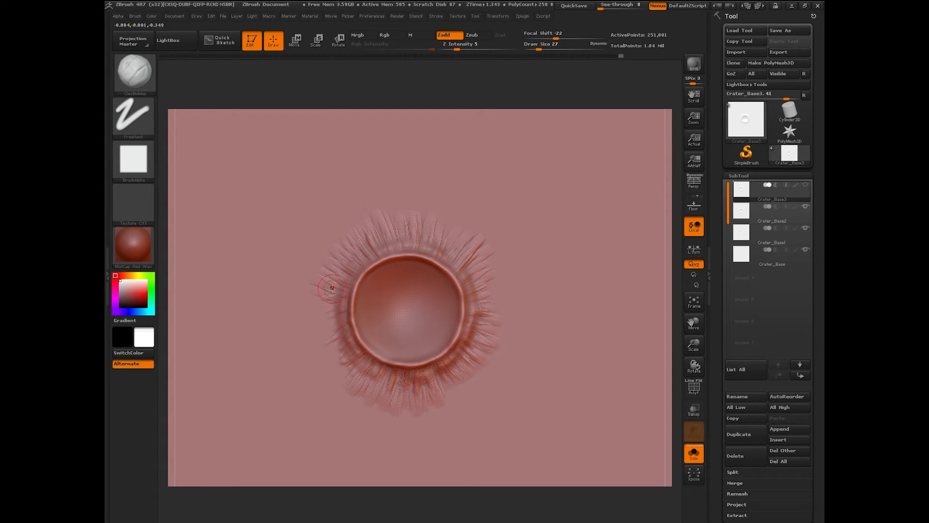
drag(341, 333, 357, 342)
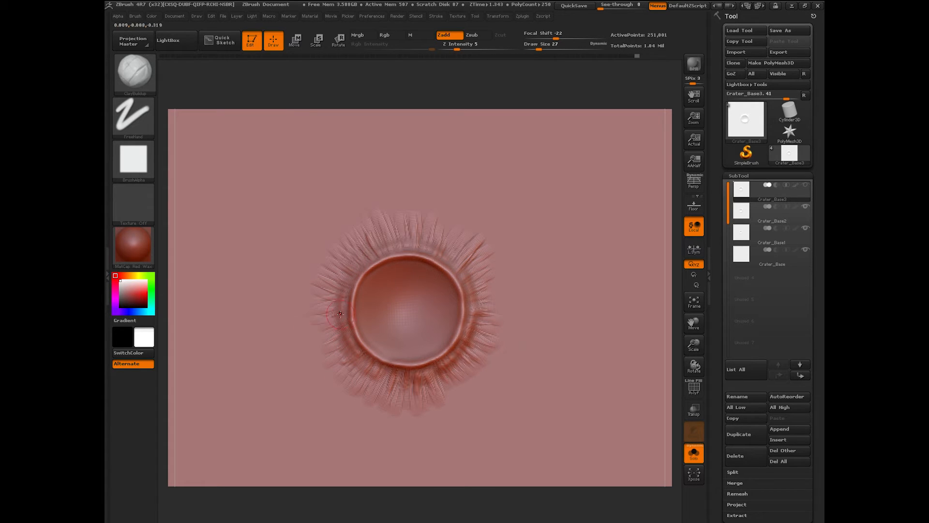
drag(447, 393, 443, 380)
Step: Reduce Draw Size to 23 and compare with the crater reference photo, then move it away
drag(428, 249, 436, 239)
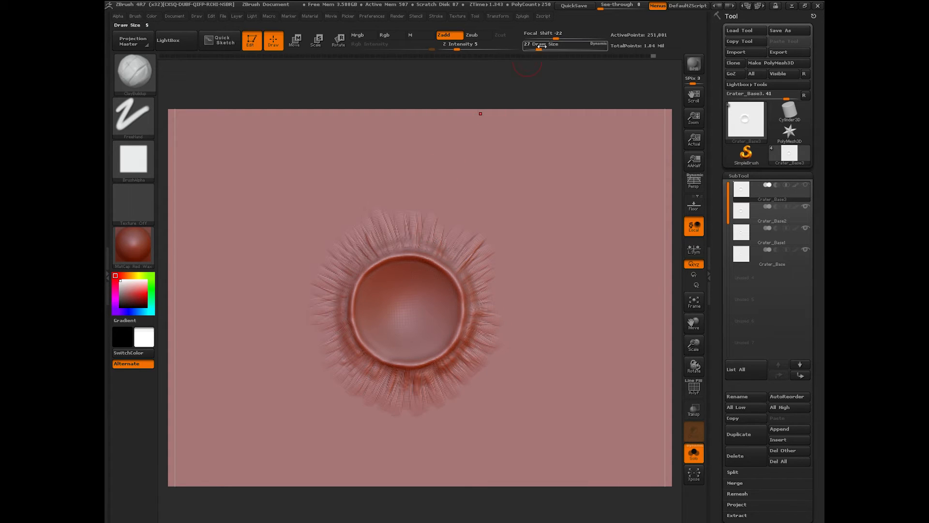
drag(541, 47, 538, 47)
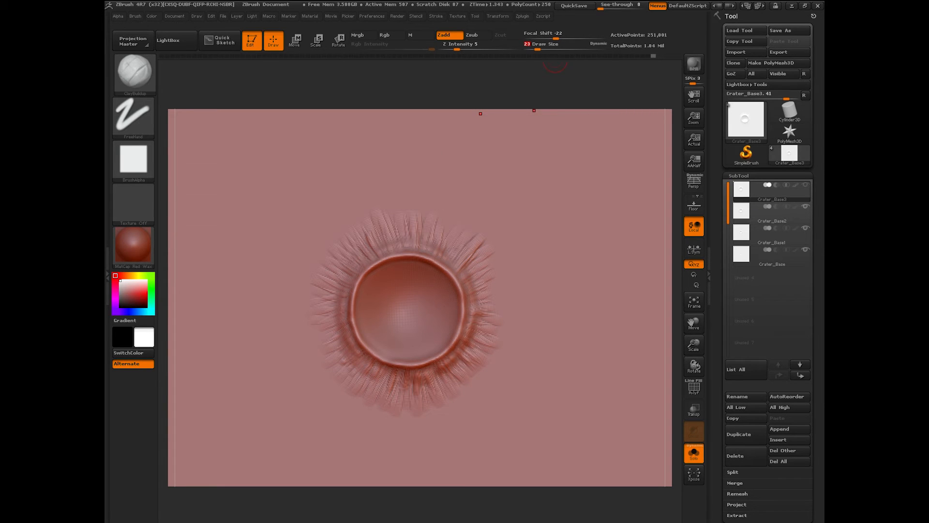
drag(823, 97, 421, 88)
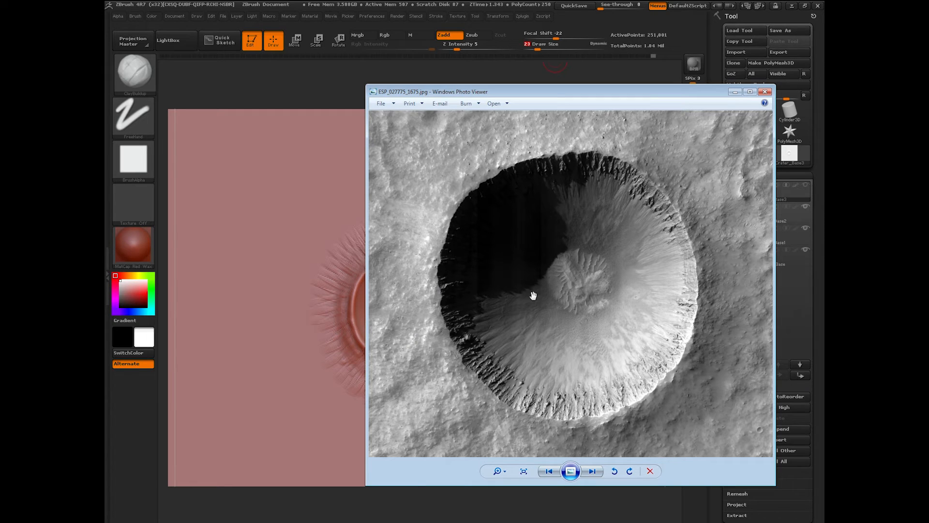
drag(423, 88, 928, 89)
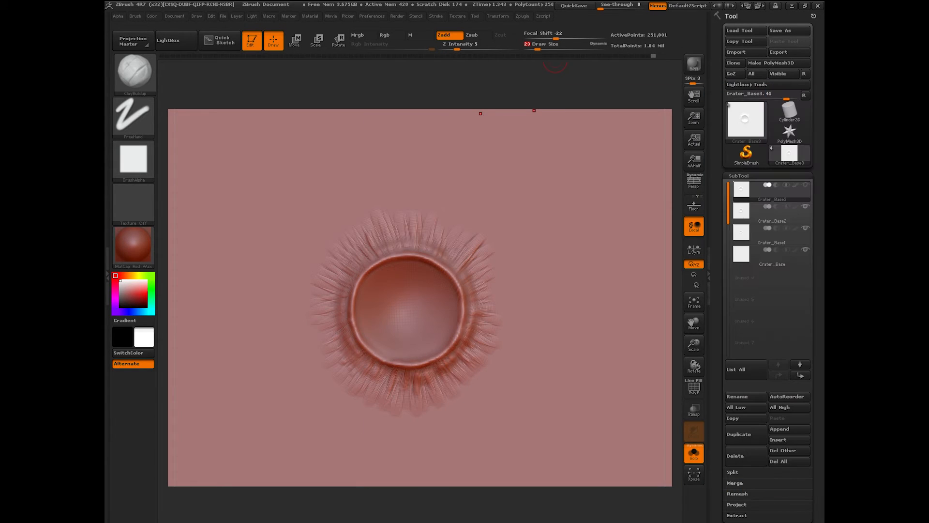
Step: Set up the Standard brush with the Alpha 60 stamp, testing and undoing a dab
click(136, 72)
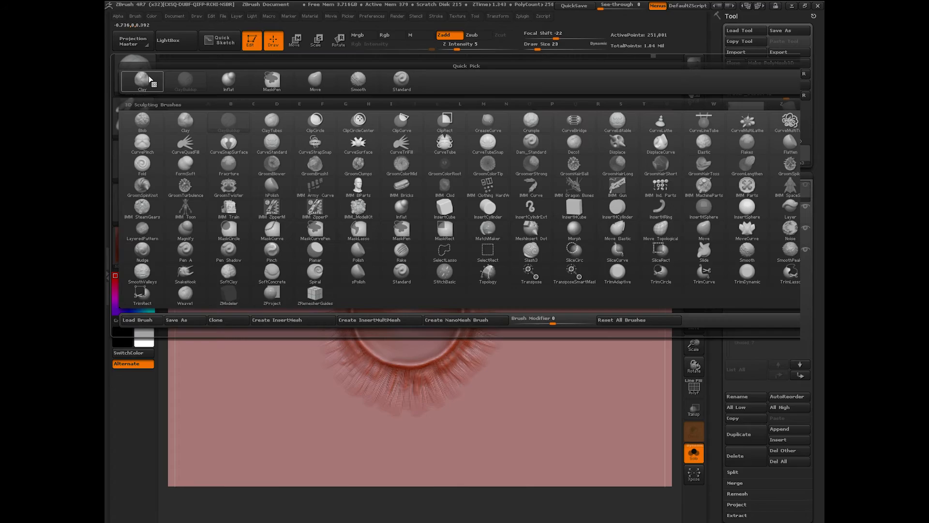
click(400, 276)
click(144, 166)
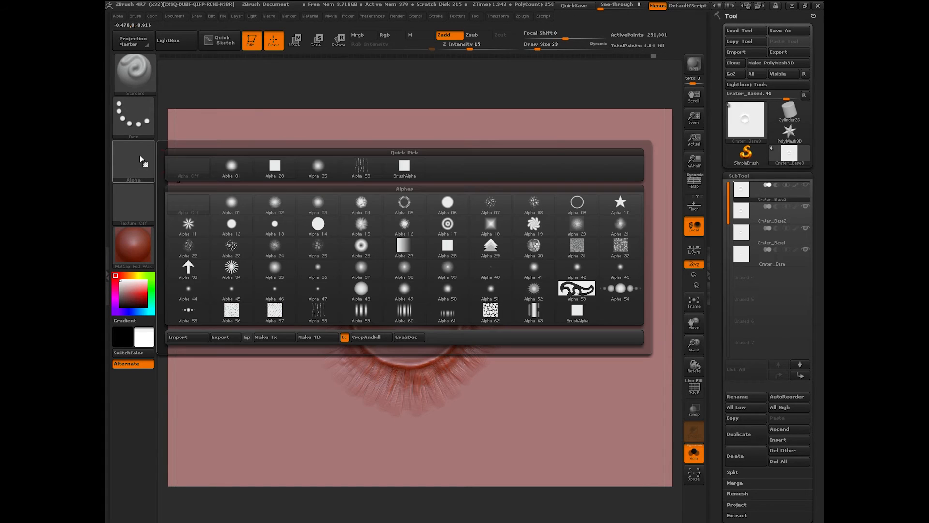
click(407, 312)
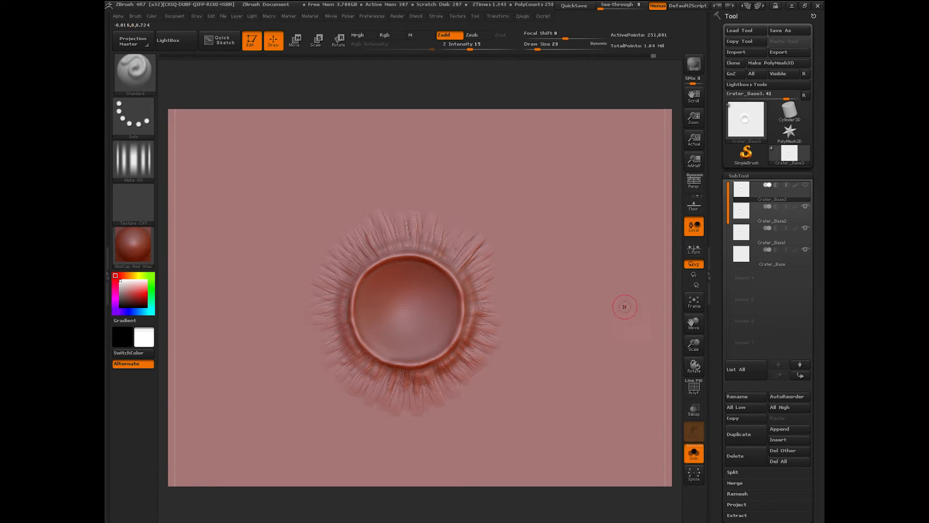
drag(694, 345, 694, 376)
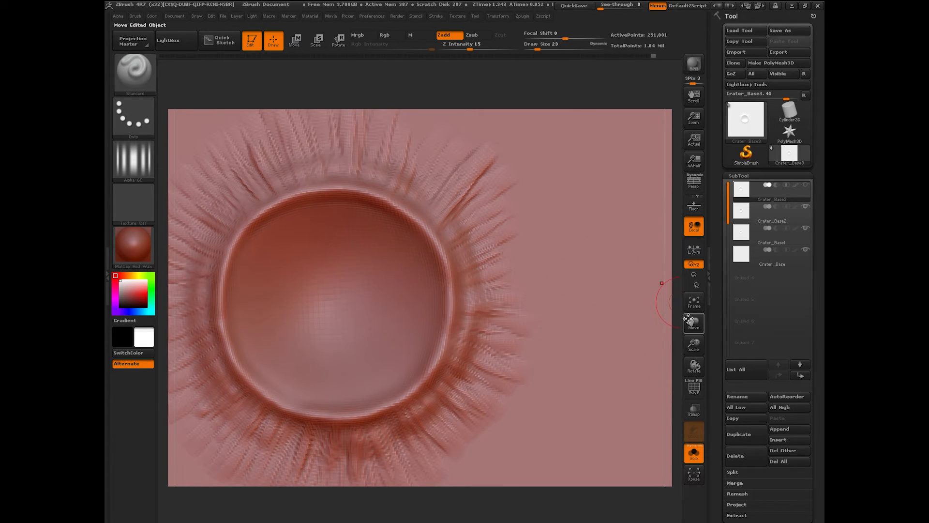
drag(693, 322, 693, 305)
click(400, 193)
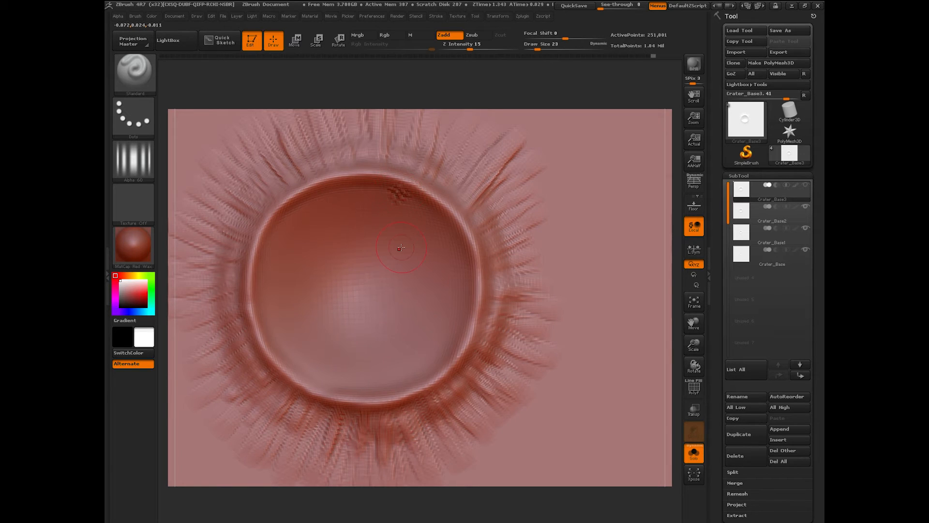
key(ctrl+z)
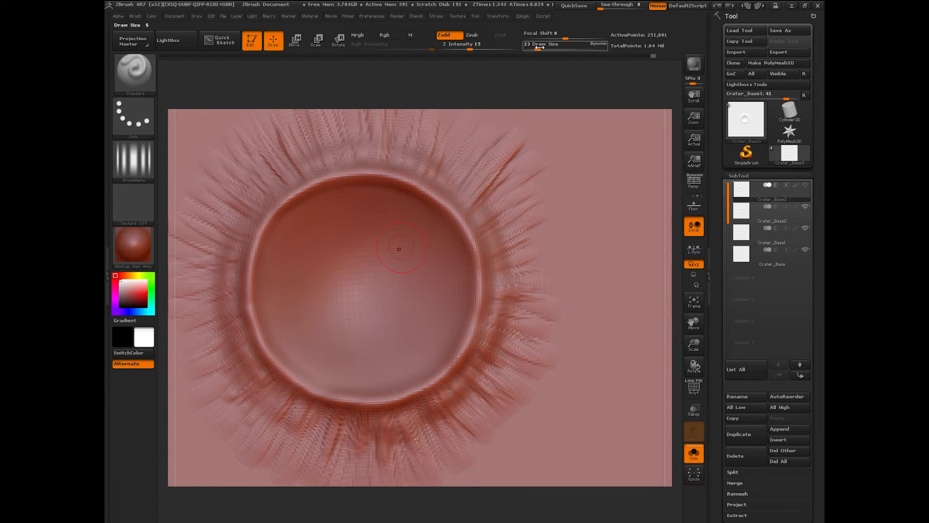
Step: At Draw Size 5, add small bumps along the upper, lower and inner rim
drag(537, 49, 535, 48)
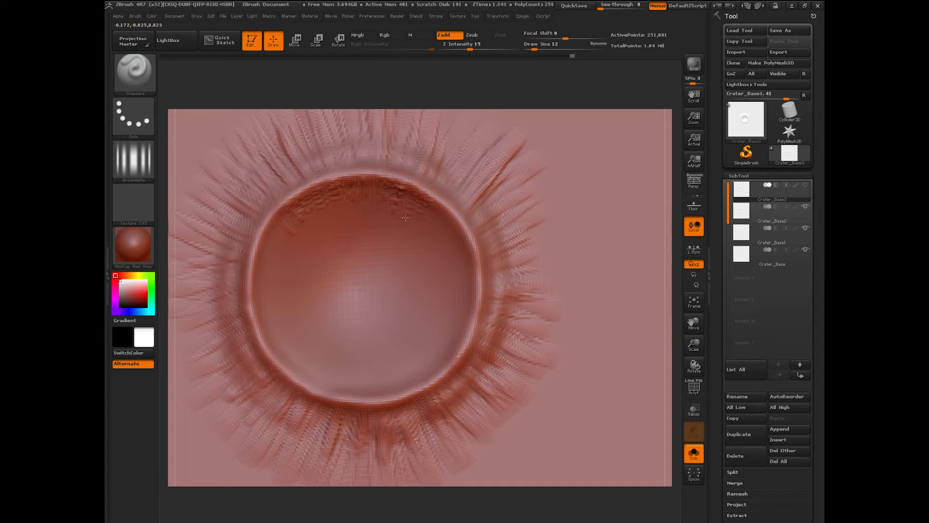
drag(263, 236, 276, 254)
mouse_move(301, 379)
mouse_down()
mouse_move(345, 397)
mouse_move(430, 374)
mouse_up()
drag(462, 342, 443, 315)
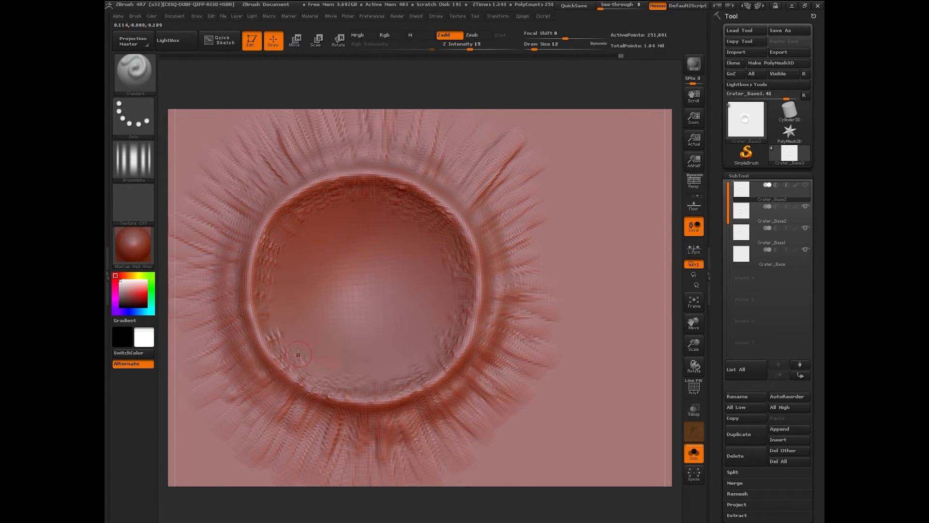
drag(299, 353, 308, 341)
mouse_move(663, 272)
mouse_down()
mouse_move(676, 294)
mouse_move(678, 274)
mouse_up()
drag(694, 344, 622, 262)
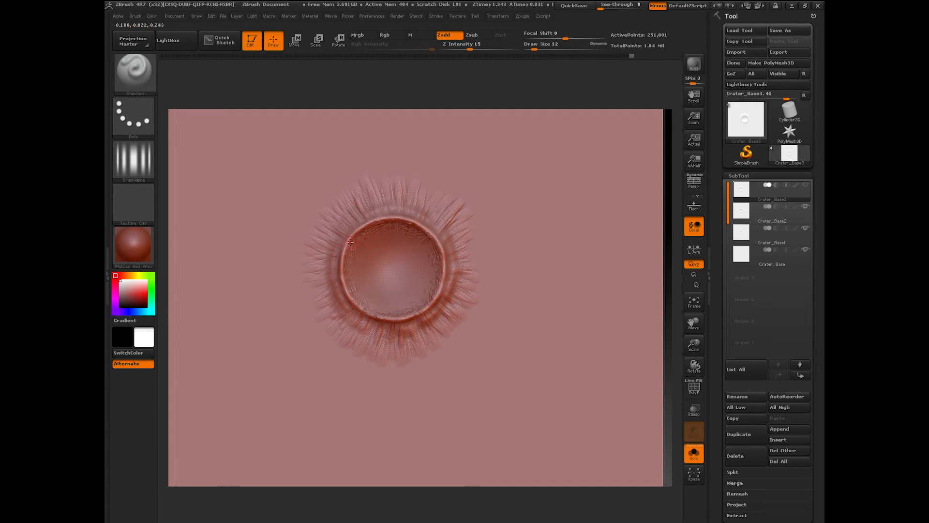
mouse_move(363, 263)
mouse_down()
mouse_move(361, 279)
mouse_move(387, 238)
mouse_move(428, 253)
mouse_move(431, 283)
mouse_up()
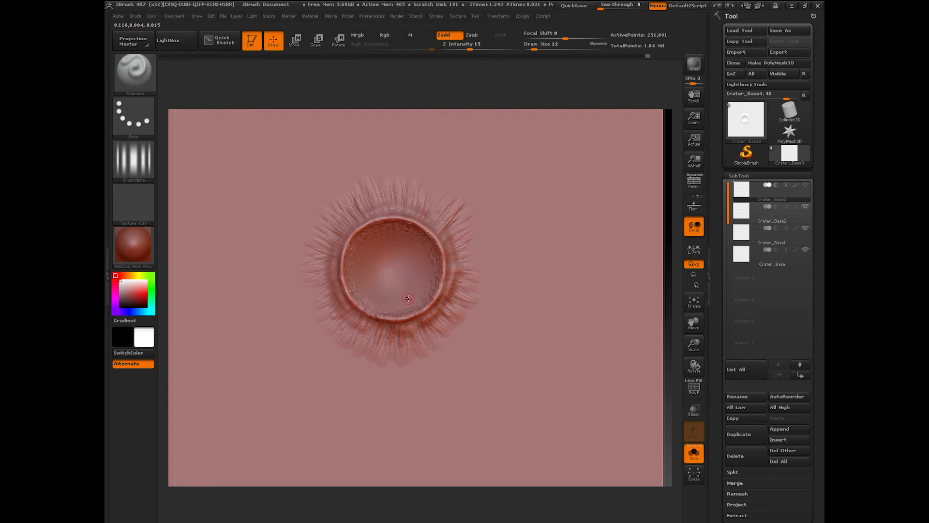
Step: Flatten the centre of the crater floor with the hPolish brush, then smooth it
click(134, 69)
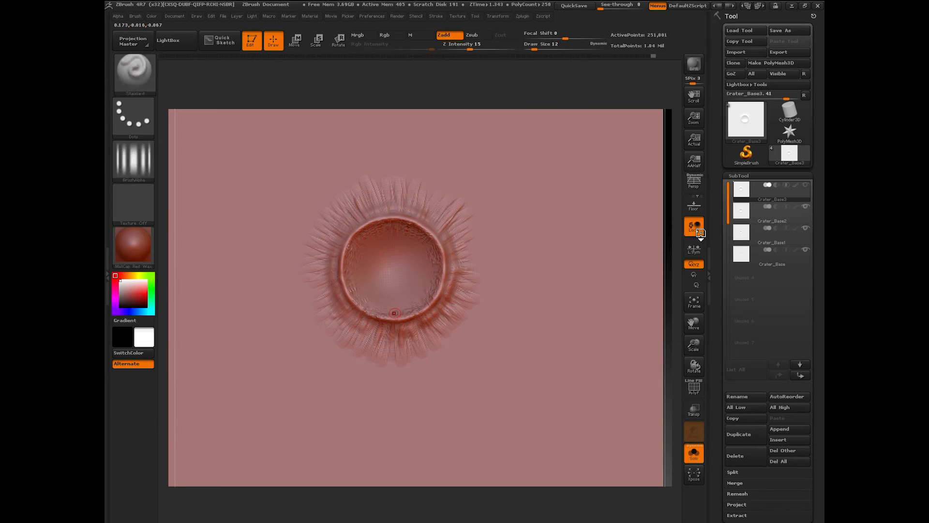
click(705, 229)
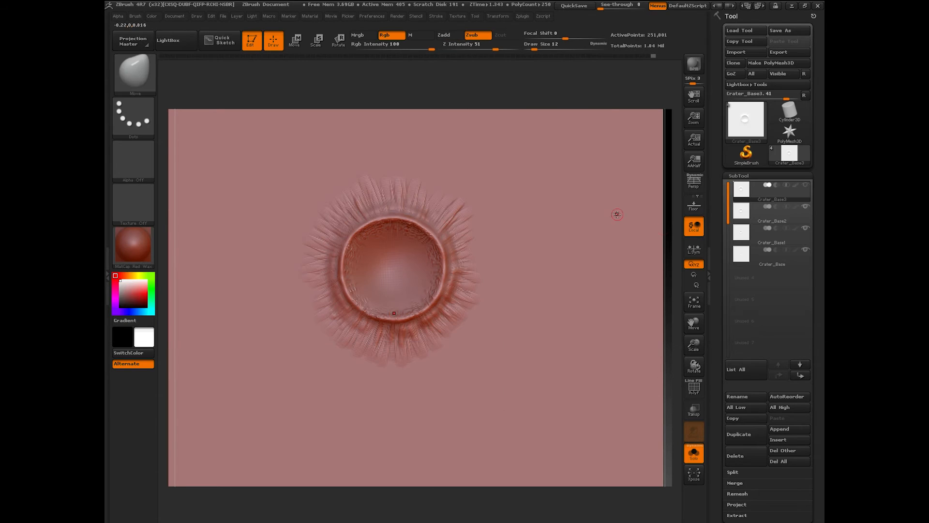
click(134, 69)
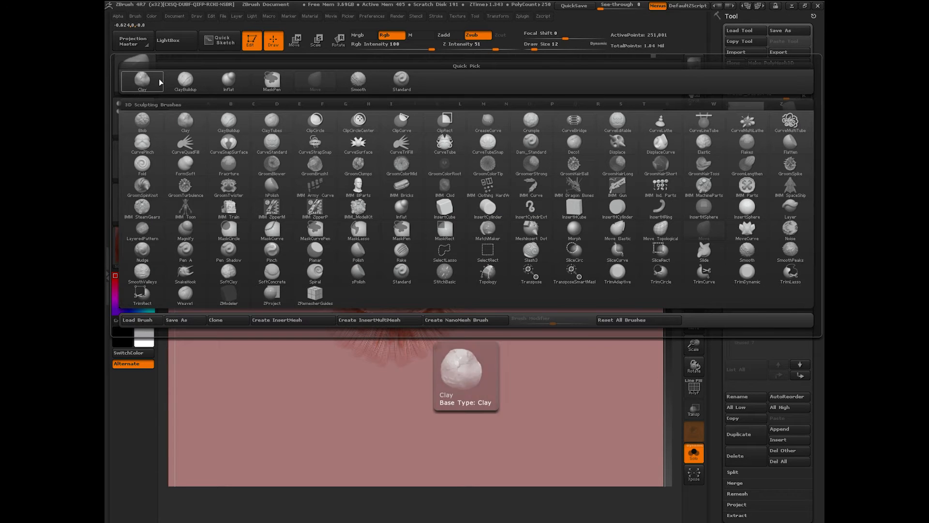
click(271, 185)
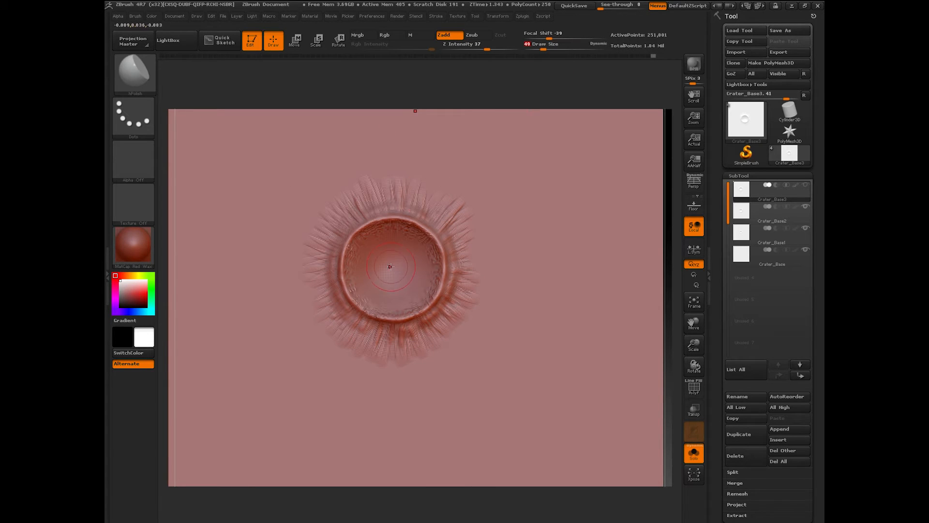
mouse_move(389, 268)
mouse_down()
mouse_move(407, 286)
mouse_move(384, 271)
mouse_up()
mouse_move(490, 509)
mouse_down()
mouse_move(443, 477)
mouse_move(459, 487)
mouse_move(446, 499)
mouse_up()
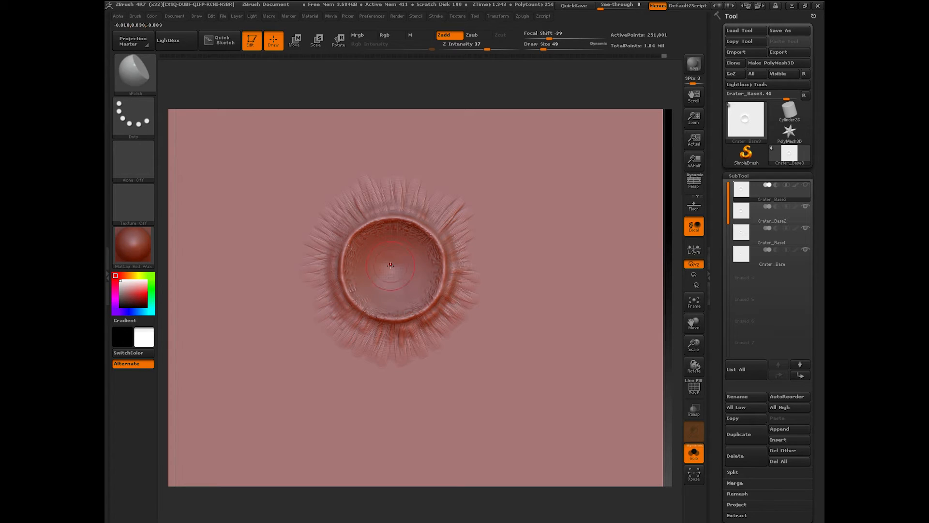
key(shift)
click(136, 72)
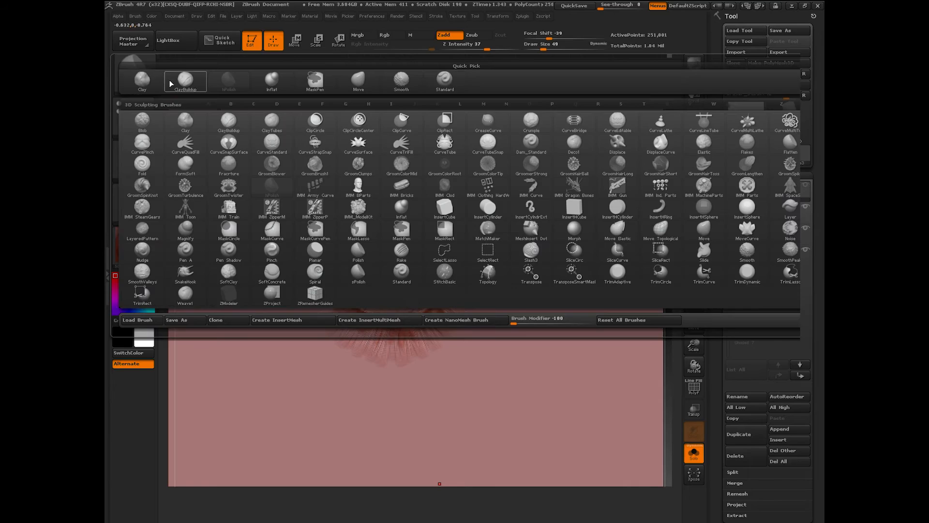
Step: With ClayBuildup at Z Intensity 1 and Draw Size 56, softly build up clay around the whole rim
click(232, 121)
drag(544, 46, 547, 46)
drag(457, 49, 447, 48)
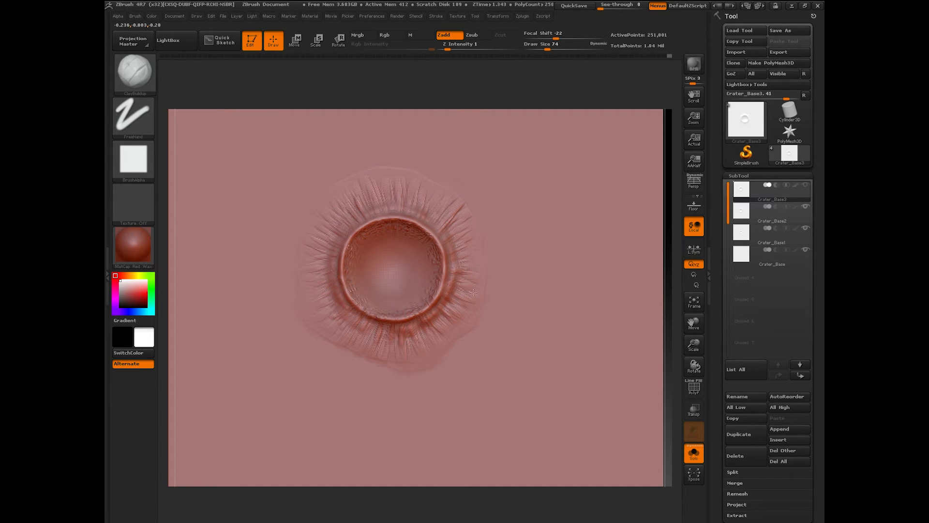
key(bracketleft)
key(bracketleft)
key(bracketleft)
key(bracketleft)
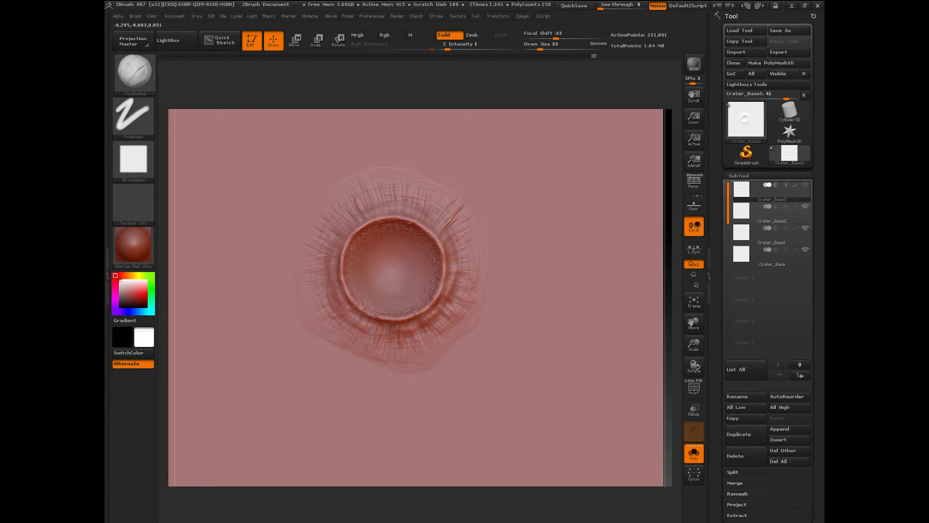
drag(321, 301, 328, 278)
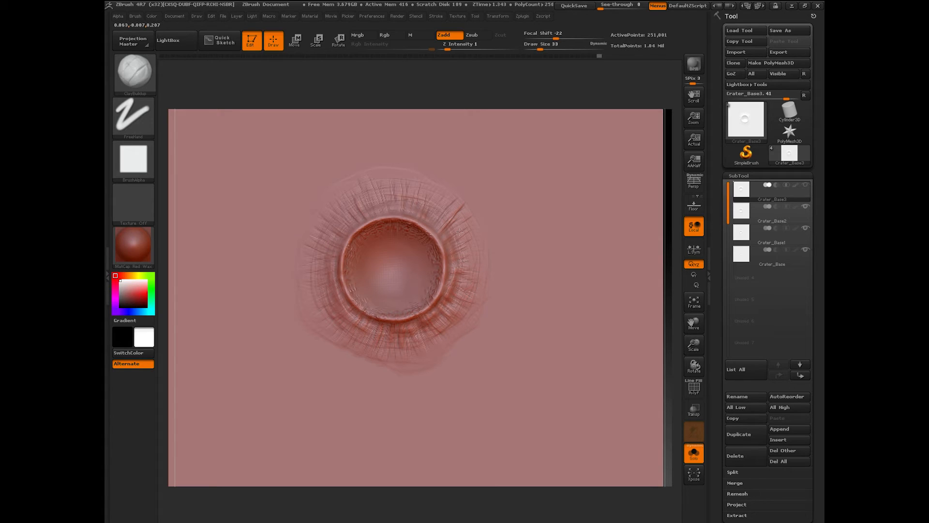
drag(346, 218, 447, 217)
drag(412, 347, 464, 301)
drag(368, 211, 337, 240)
click(138, 77)
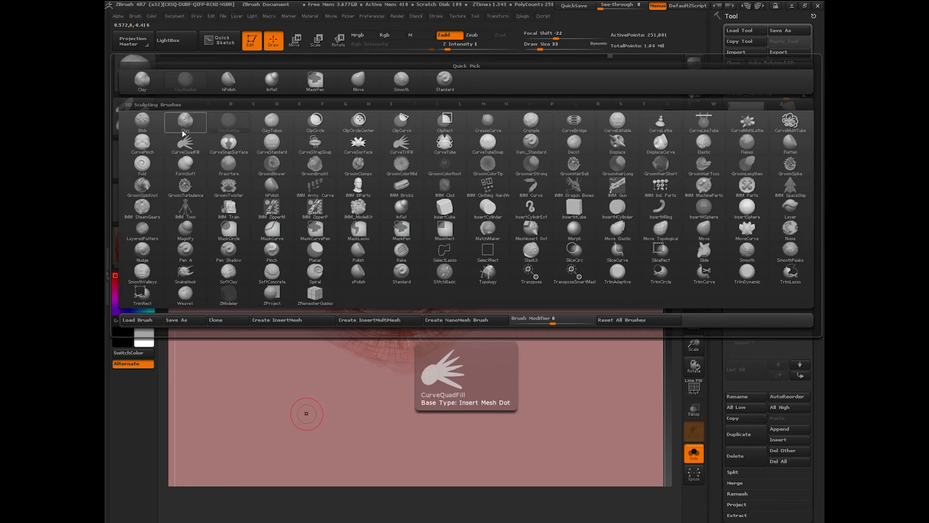
Step: Set up the Standard brush with the scattered-dots Alpha 23 and a Spray stroke
click(396, 267)
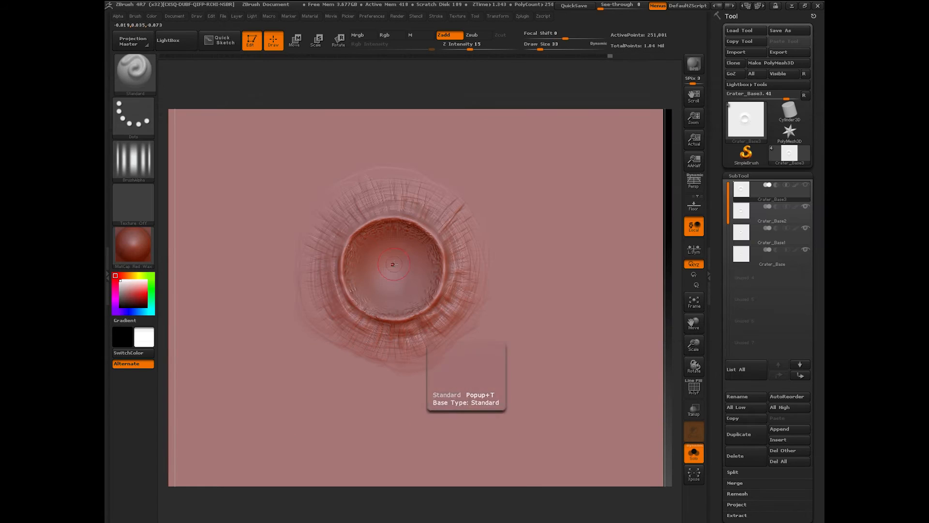
click(133, 159)
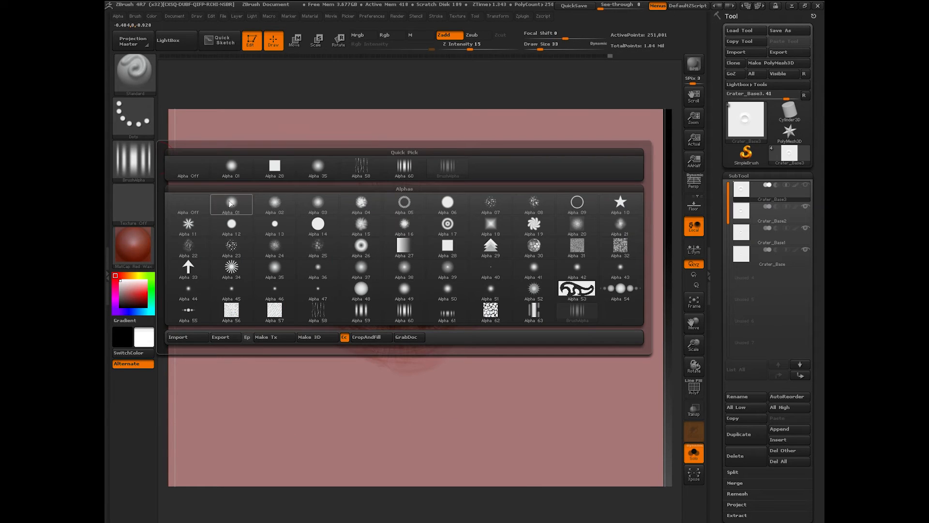
click(233, 257)
mouse_move(138, 166)
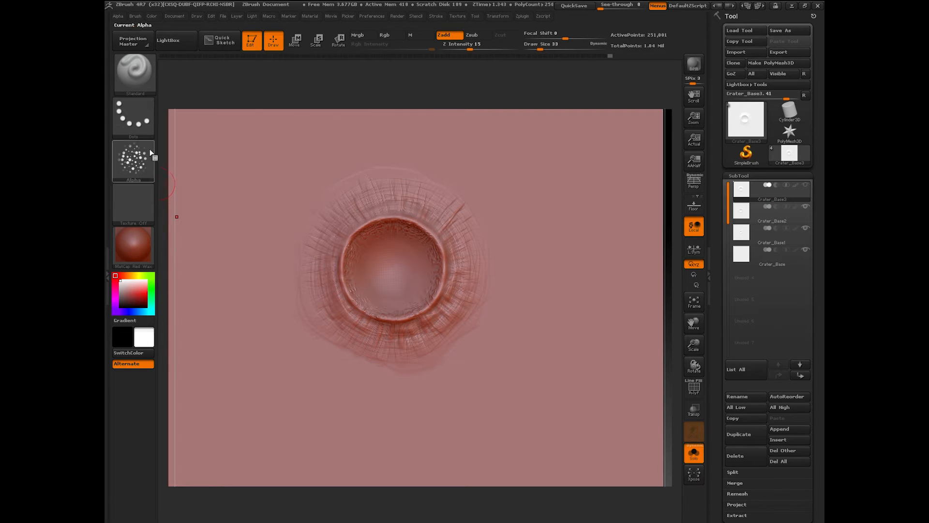
click(134, 116)
click(318, 124)
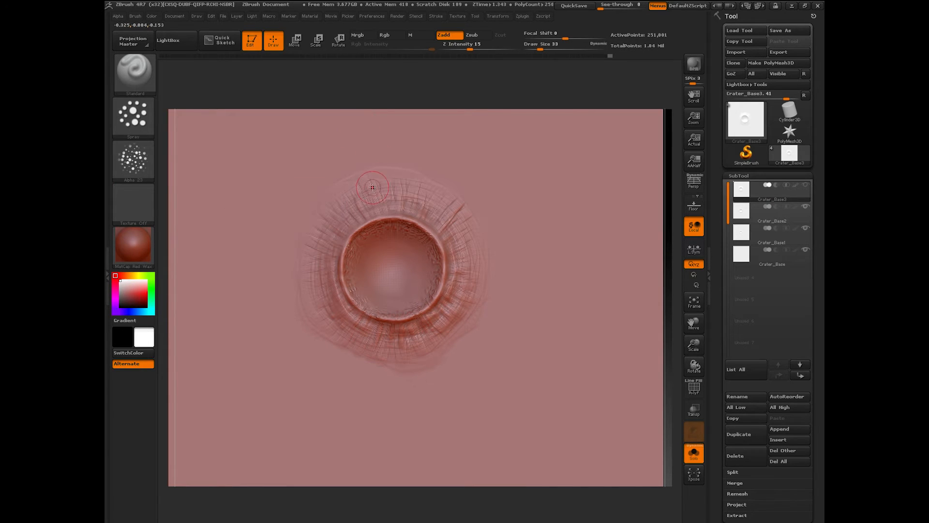
mouse_move(145, 127)
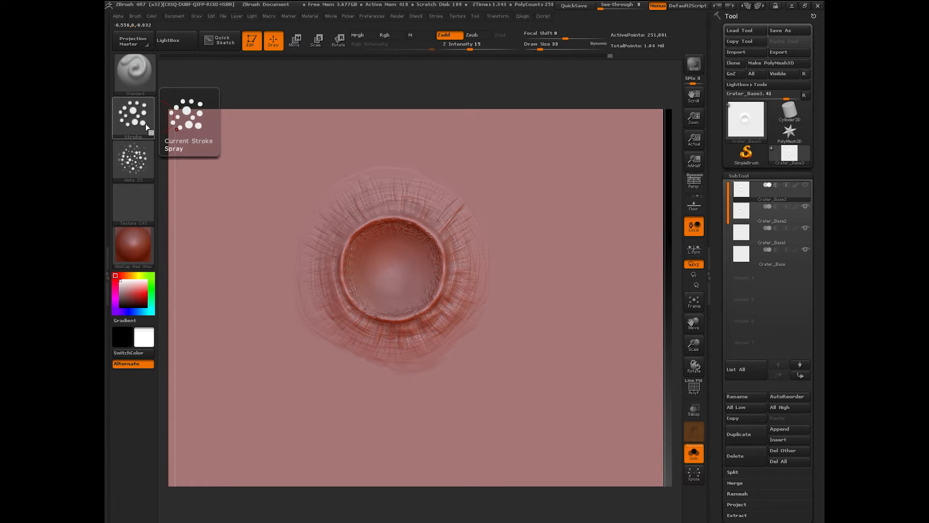
click(144, 126)
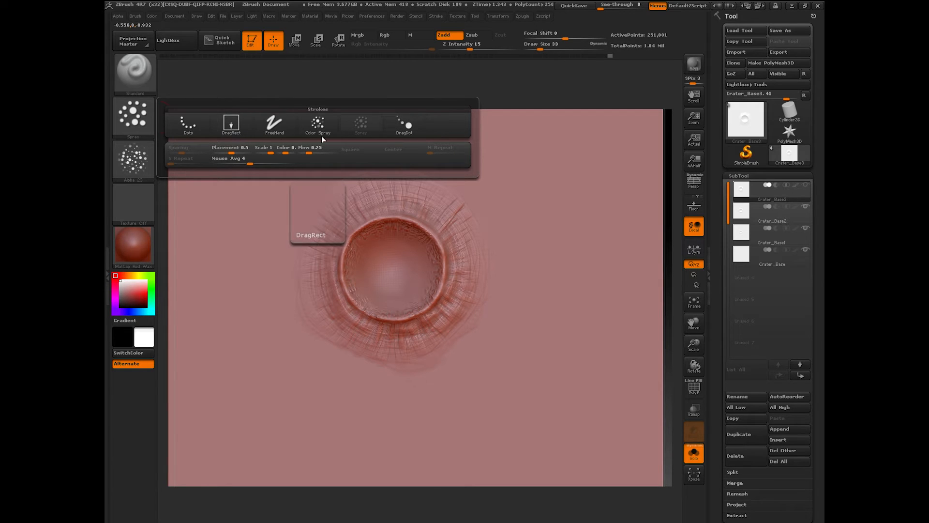
click(366, 128)
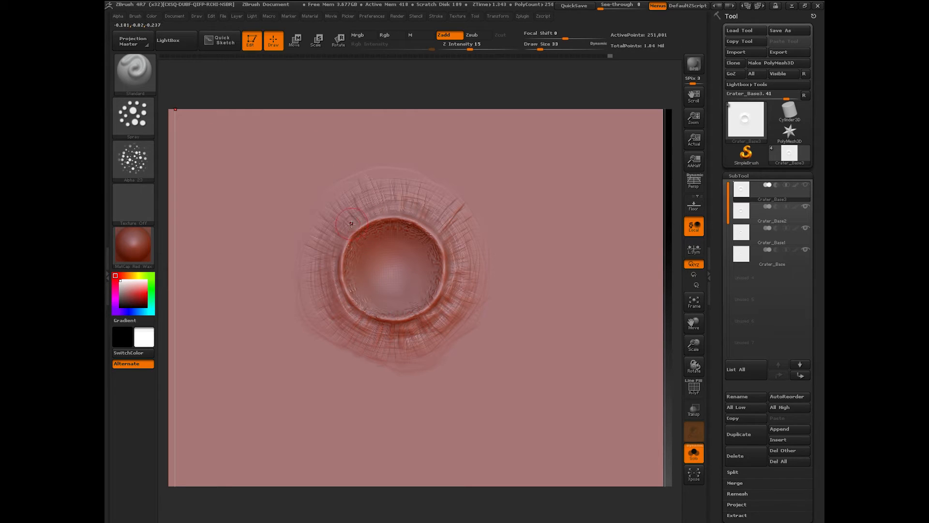
Step: After an undone test patch, spray speckles around the crater rim at Z Intensity 3
drag(568, 217, 559, 237)
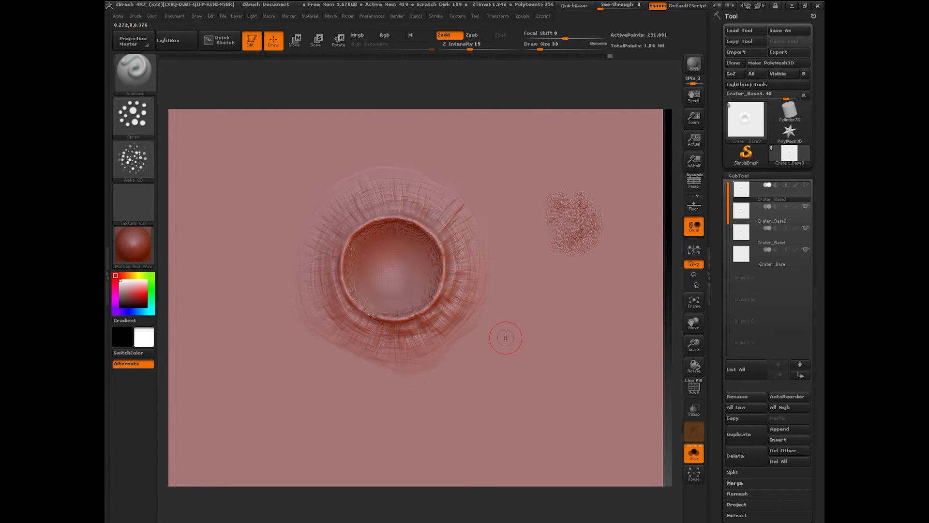
key(ctrl+z)
drag(470, 50, 454, 50)
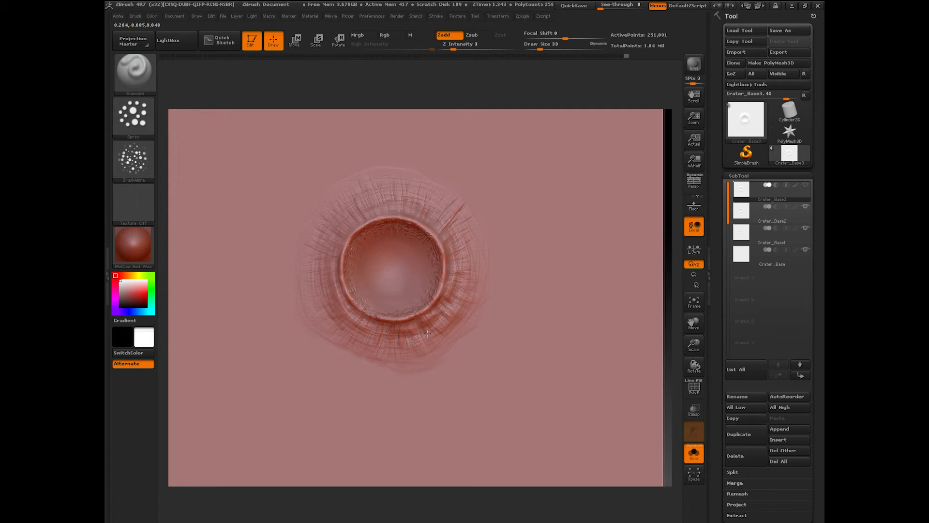
mouse_move(464, 262)
mouse_down()
mouse_move(448, 218)
mouse_move(487, 264)
mouse_up()
drag(307, 235, 318, 202)
drag(483, 240, 440, 349)
drag(489, 414, 491, 426)
Step: Zoom out, check the plane edge-on, then recentre the crater face-on
drag(693, 347, 564, 385)
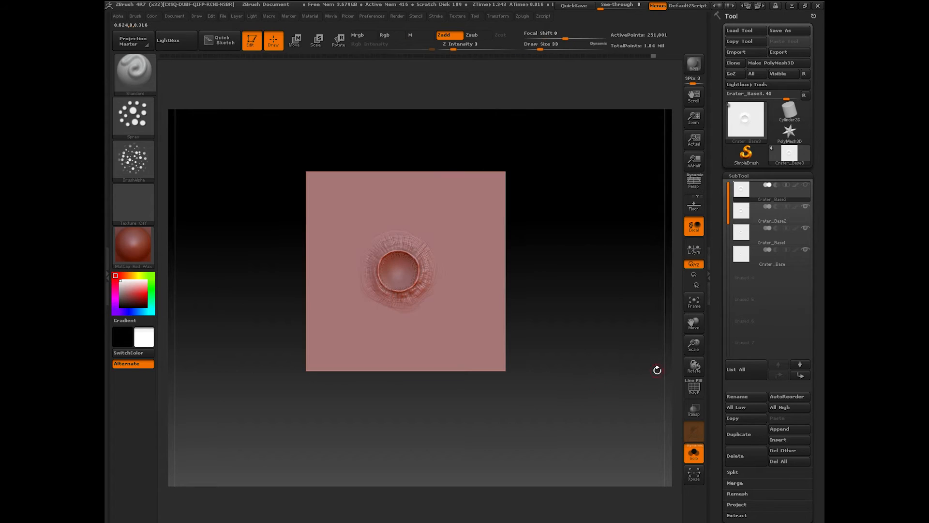
shift+drag(578, 398, 574, 425)
drag(694, 344, 695, 414)
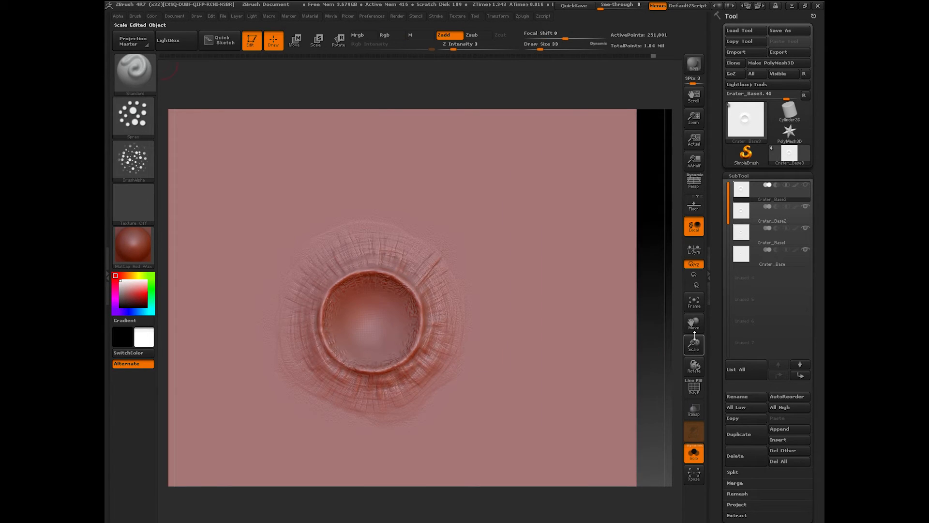
drag(693, 325, 698, 318)
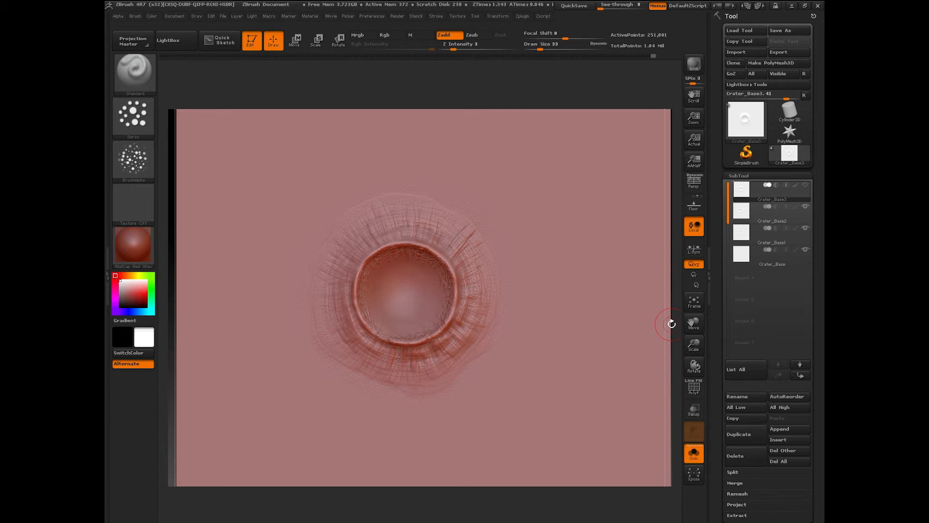
Step: Frame the plane, toggle between Crater_Base2 and Crater_Base3 to compare them, and open the brush library
drag(694, 345, 691, 334)
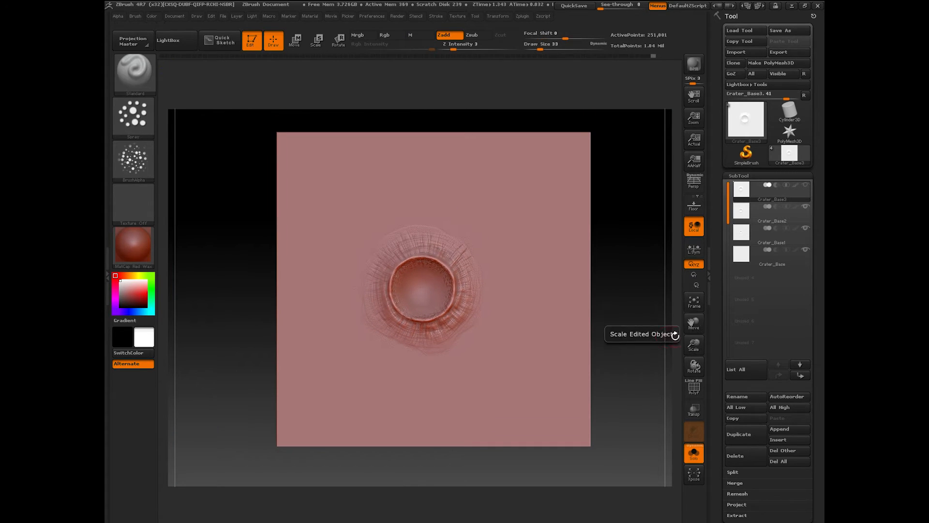
drag(694, 323, 708, 324)
scroll(748, 432, down, 3)
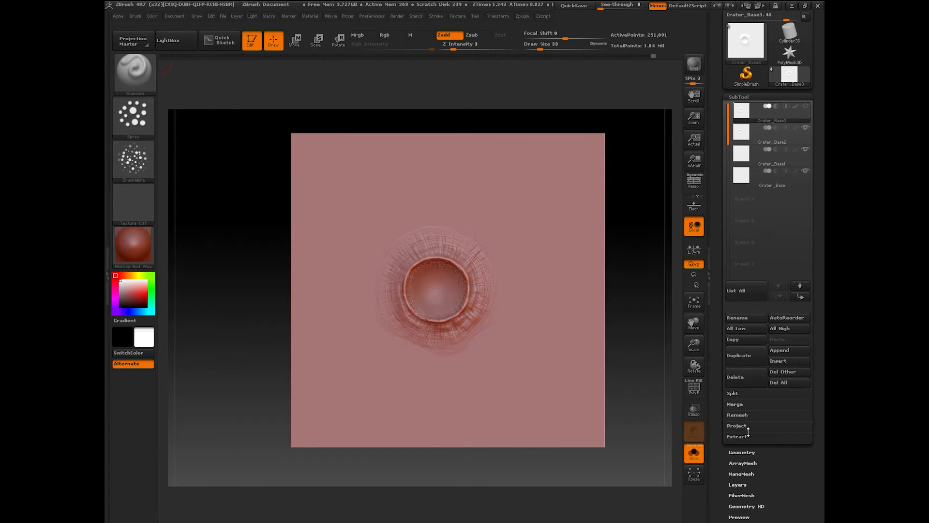
click(753, 134)
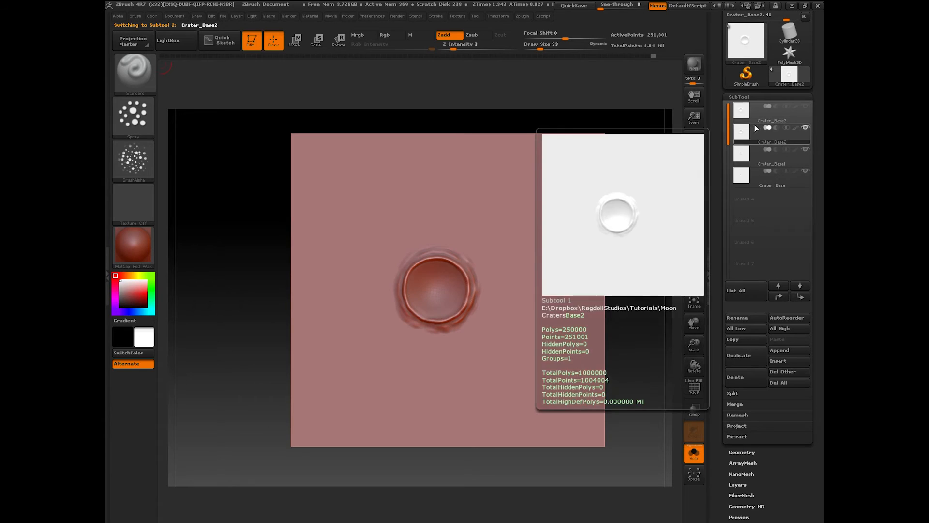
click(757, 120)
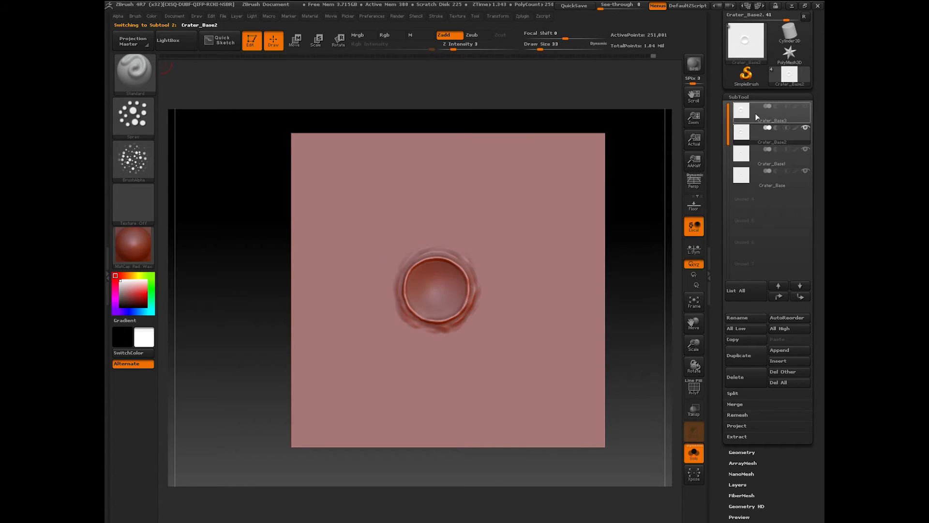
click(135, 72)
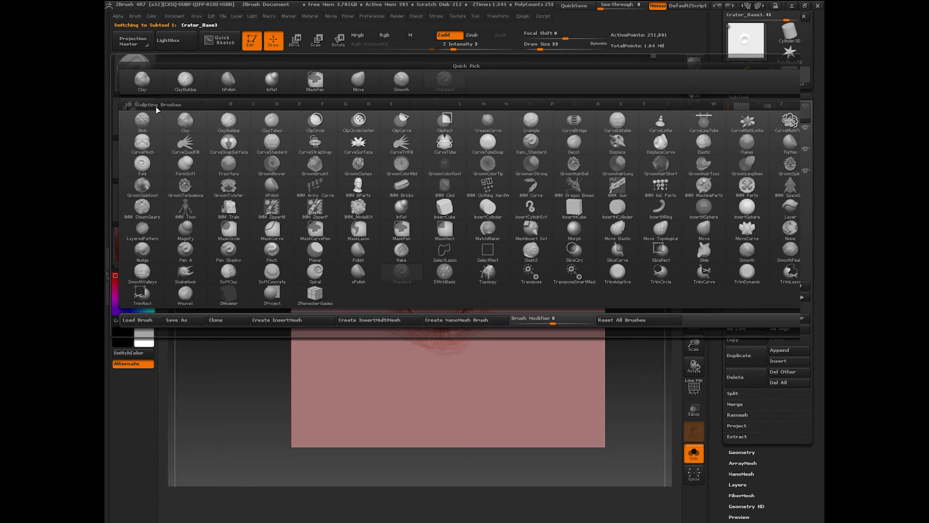
Step: With a slightly smaller Move brush, pull the crater rim outward all around to widen and round it
click(705, 227)
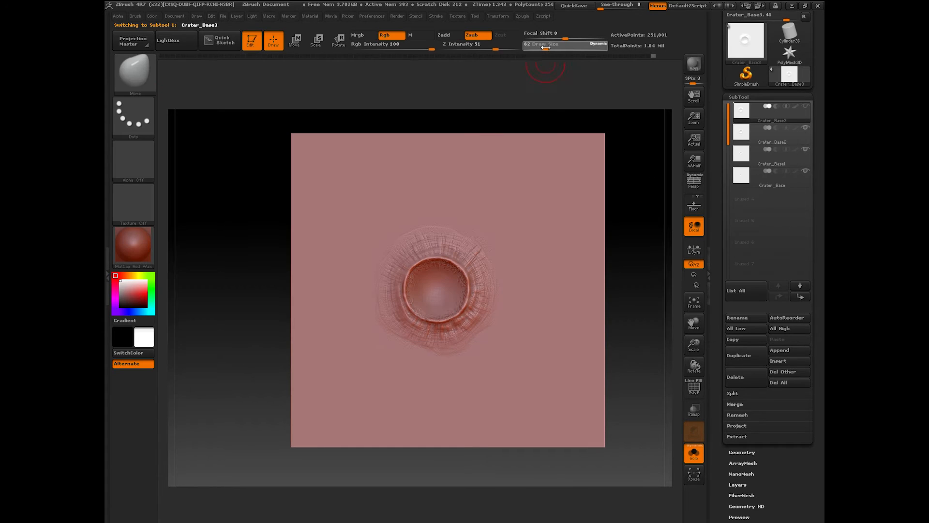
drag(553, 48, 561, 47)
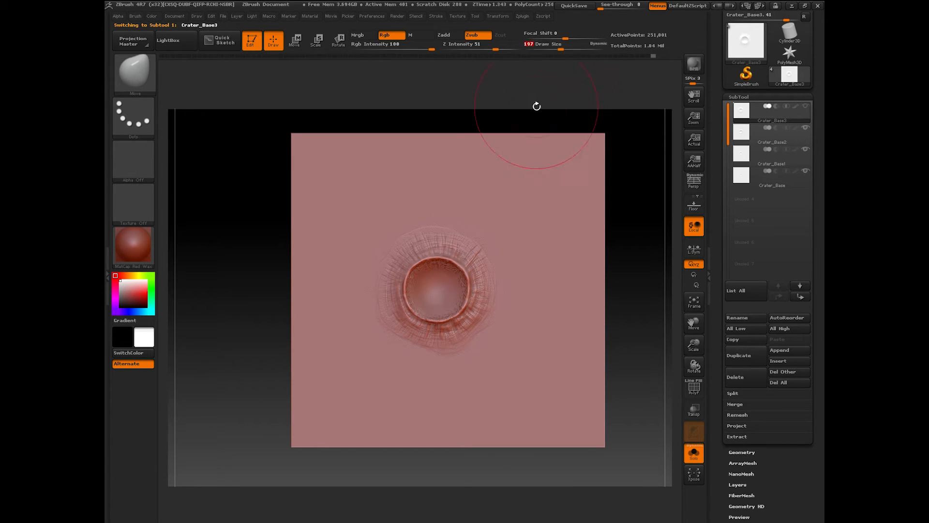
mouse_move(472, 248)
mouse_down()
mouse_move(421, 241)
mouse_move(392, 275)
mouse_up()
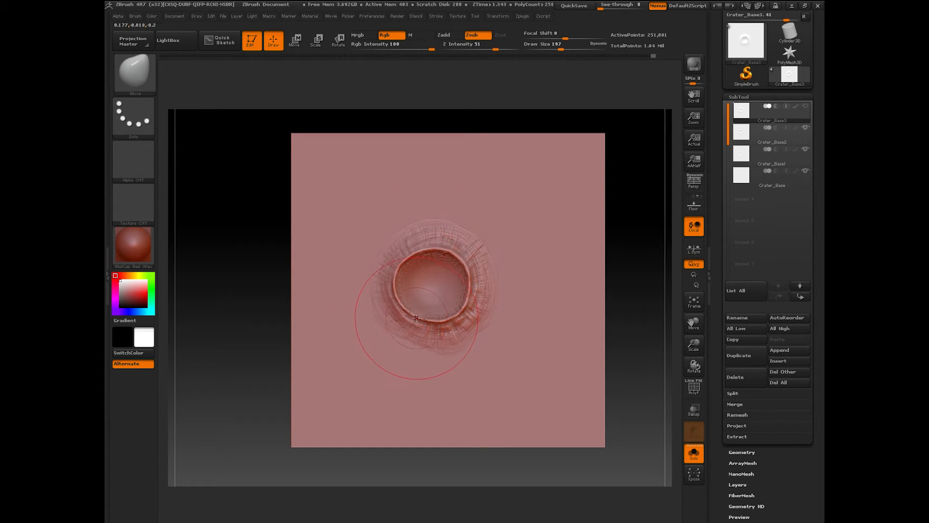
drag(417, 322, 416, 335)
drag(468, 319, 476, 314)
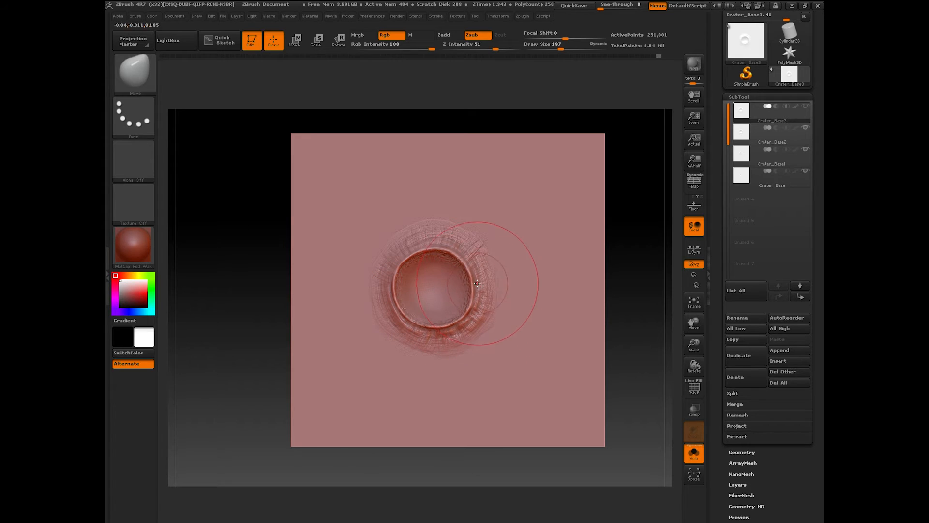
drag(475, 281, 479, 281)
drag(457, 328, 460, 334)
drag(472, 263, 476, 259)
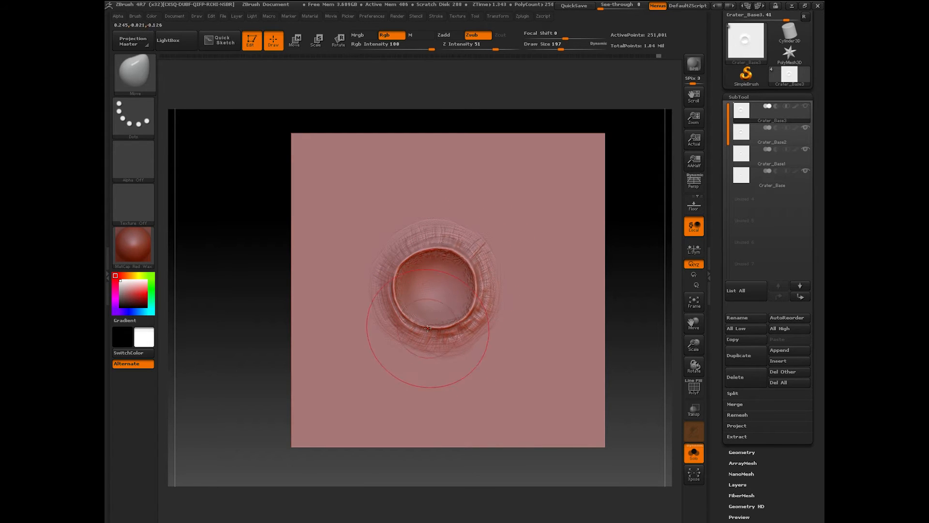
drag(414, 343, 412, 348)
drag(395, 308, 390, 310)
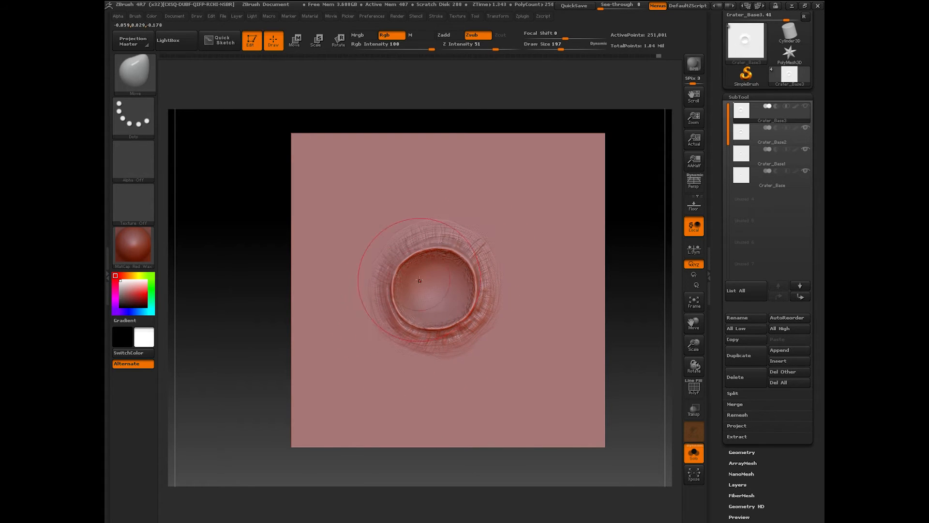
Step: Reduce the brush size to 140, reshape the upper-right rim, and tilt the plane to check relief
drag(561, 47, 543, 48)
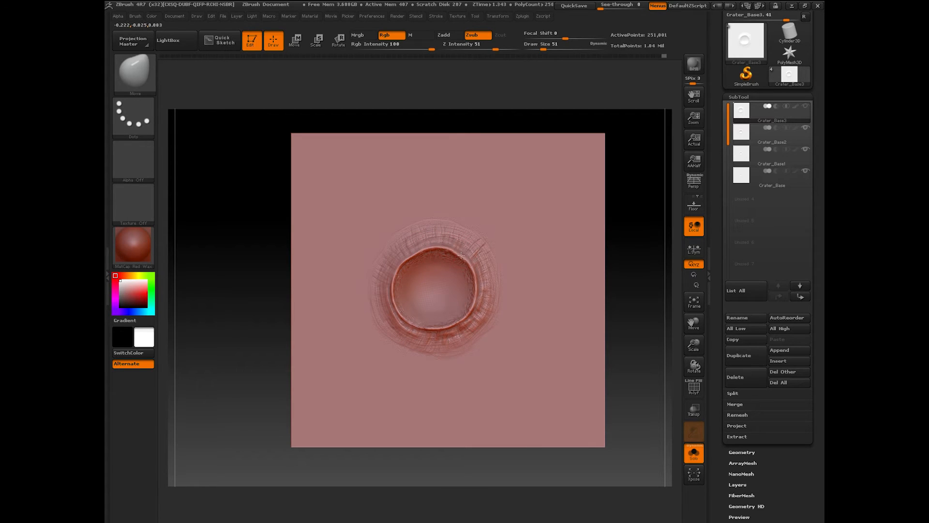
drag(461, 255, 473, 276)
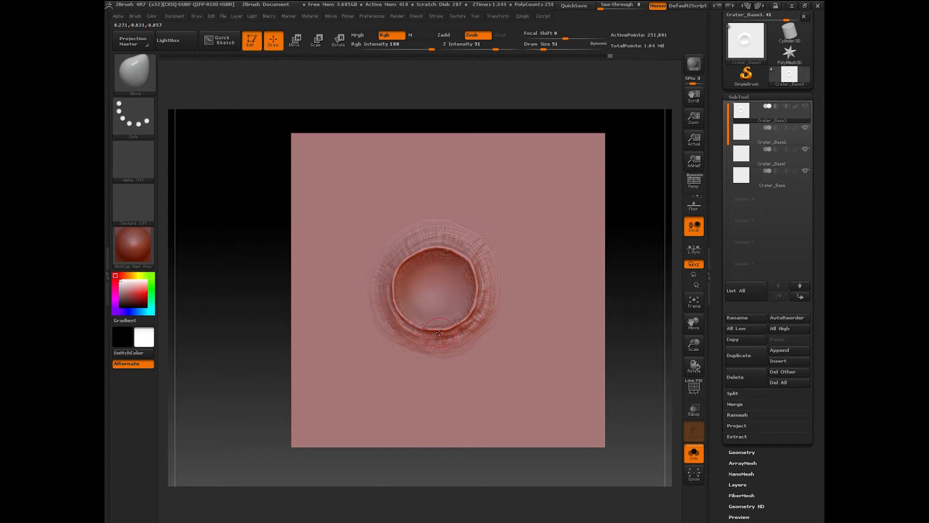
drag(647, 368, 655, 328)
Step: Cycle through Crater_Base2, Crater_Base1 and the smallest crater, return to Crater_Base3, and inspect its relief
click(751, 134)
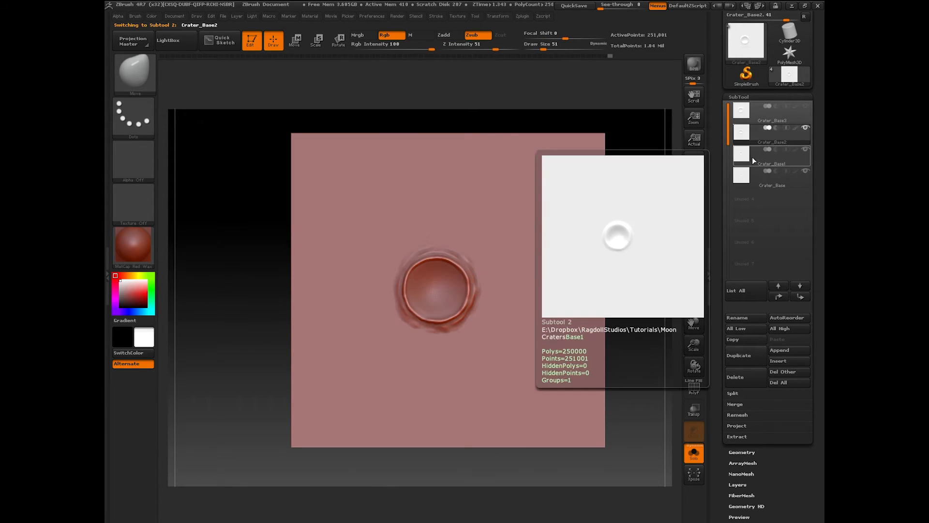
click(752, 156)
click(753, 179)
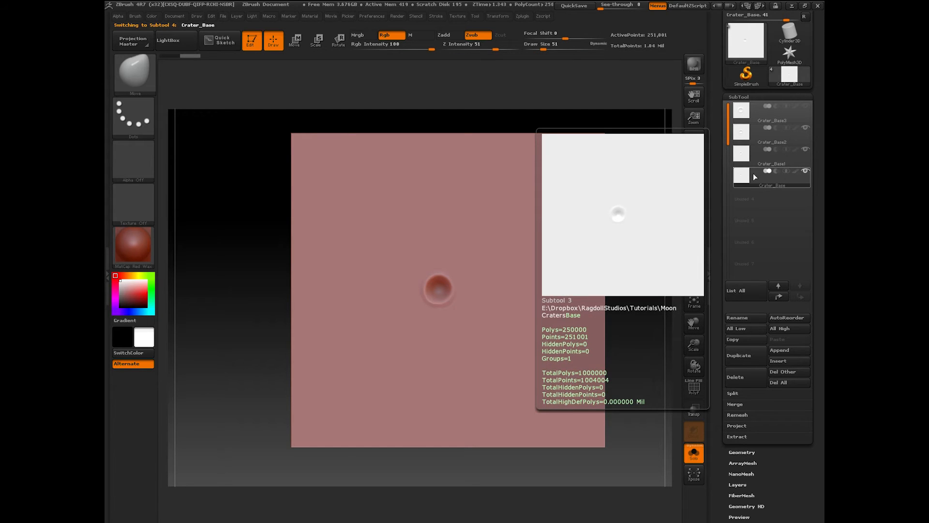
click(755, 156)
click(755, 132)
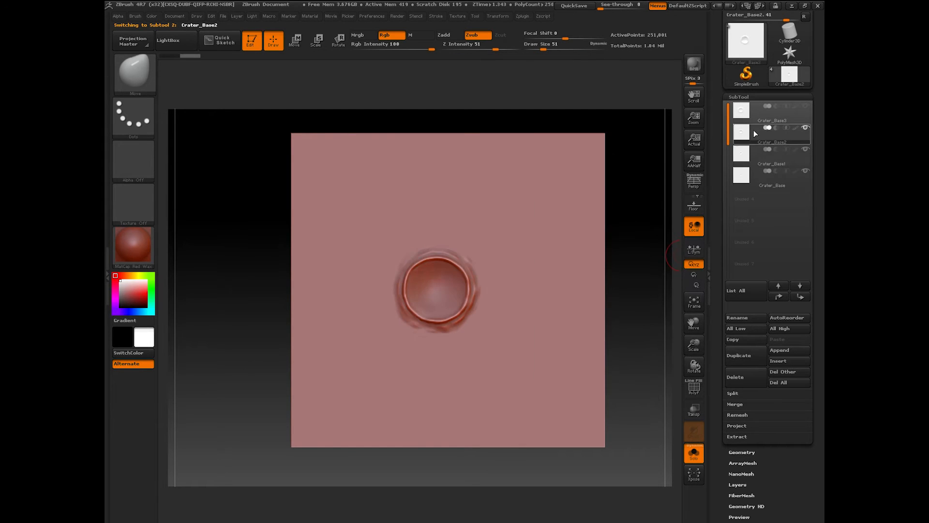
click(755, 112)
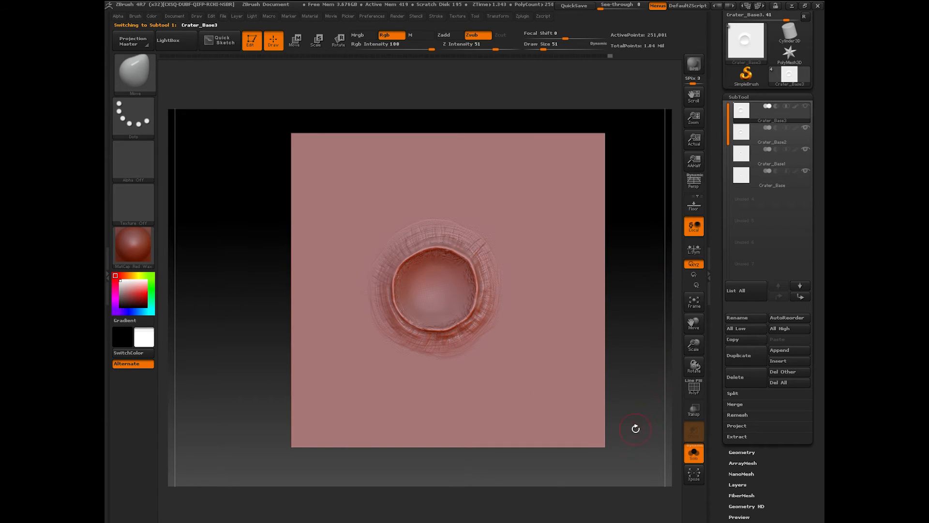
mouse_move(636, 428)
mouse_down()
mouse_move(634, 448)
mouse_move(626, 339)
mouse_move(634, 443)
mouse_up()
Step: Select the ClayBuildup brush, raise Z Intensity from 1 to 6, and enlarge the plane in view
click(134, 71)
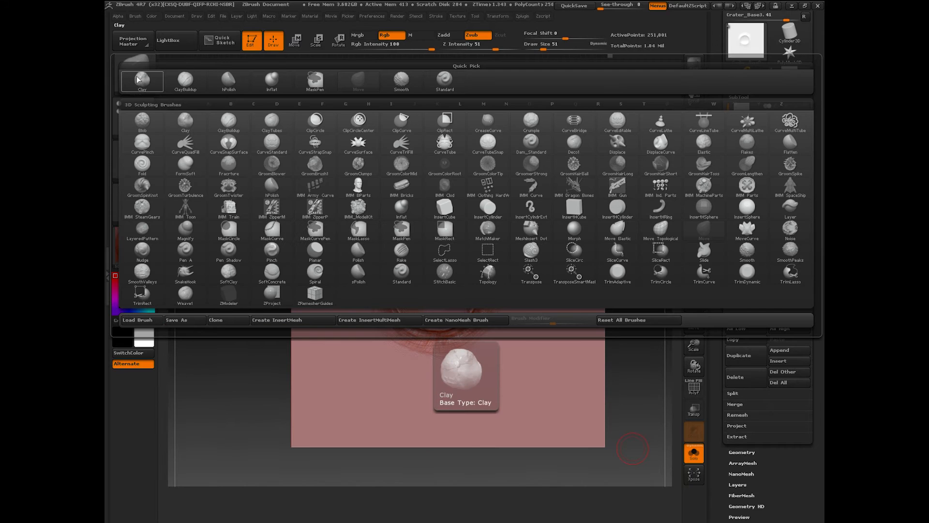
click(229, 121)
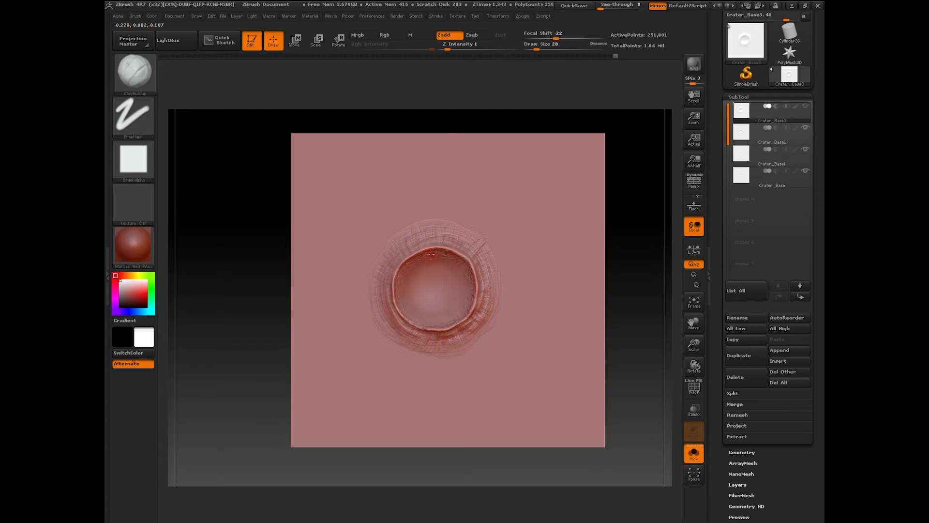
click(459, 49)
mouse_move(695, 345)
mouse_down()
mouse_move(702, 332)
mouse_move(686, 329)
mouse_up()
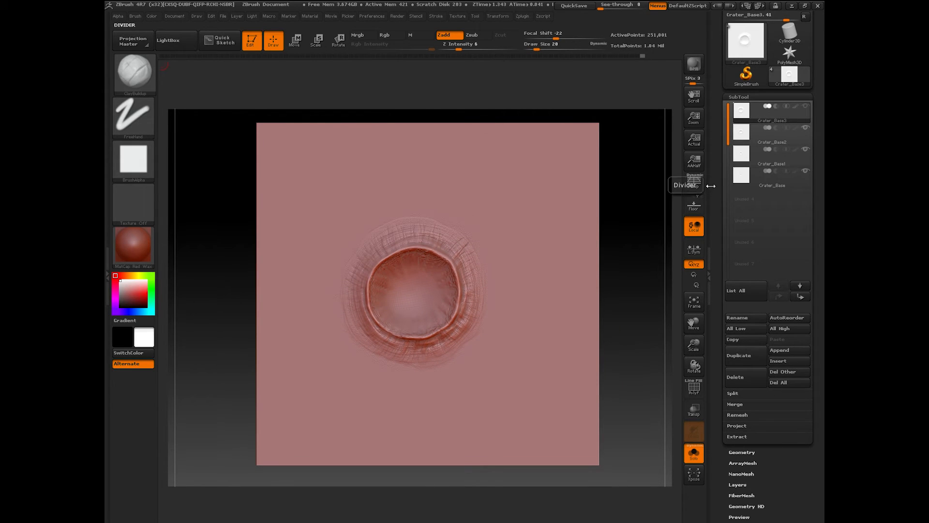
scroll(716, 198, up, 1)
scroll(716, 198, up, 2)
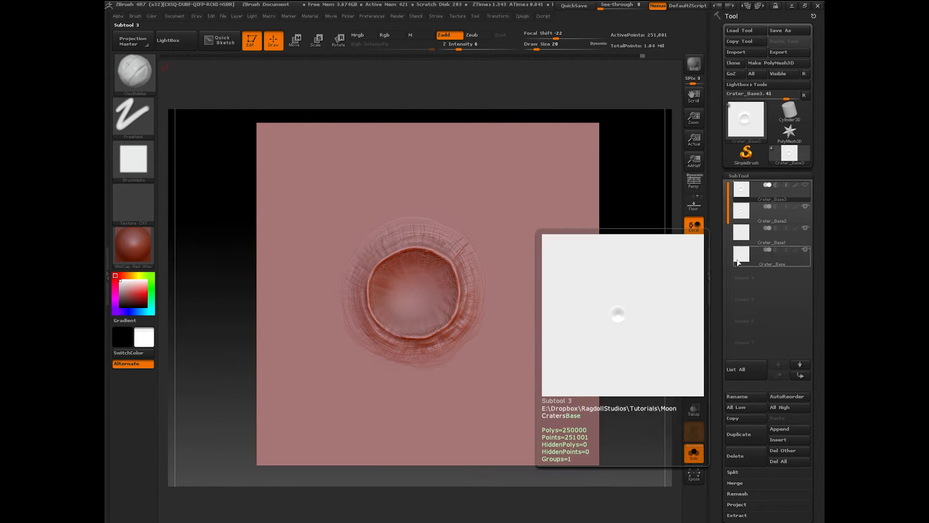
Step: Select the Crater_Base subtool, start a mesh export, and create and open a new MorphTargets folder
click(755, 262)
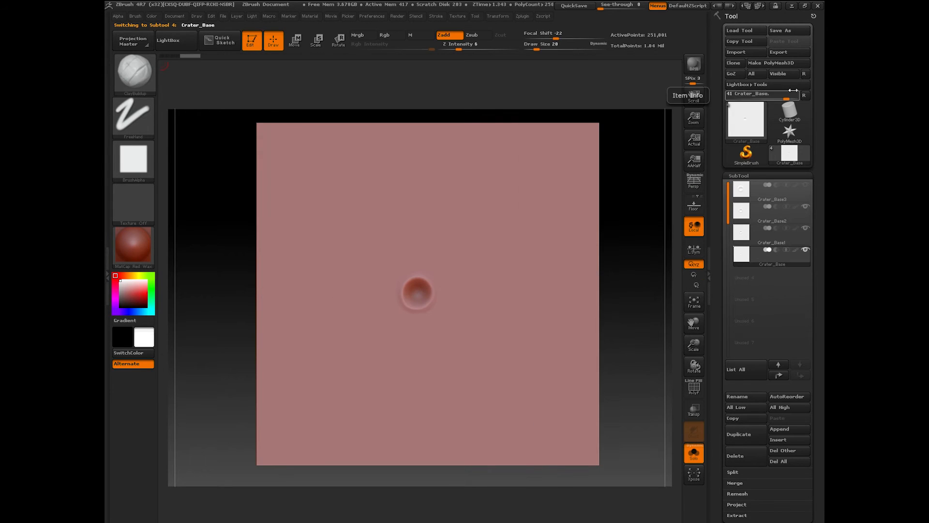
click(783, 51)
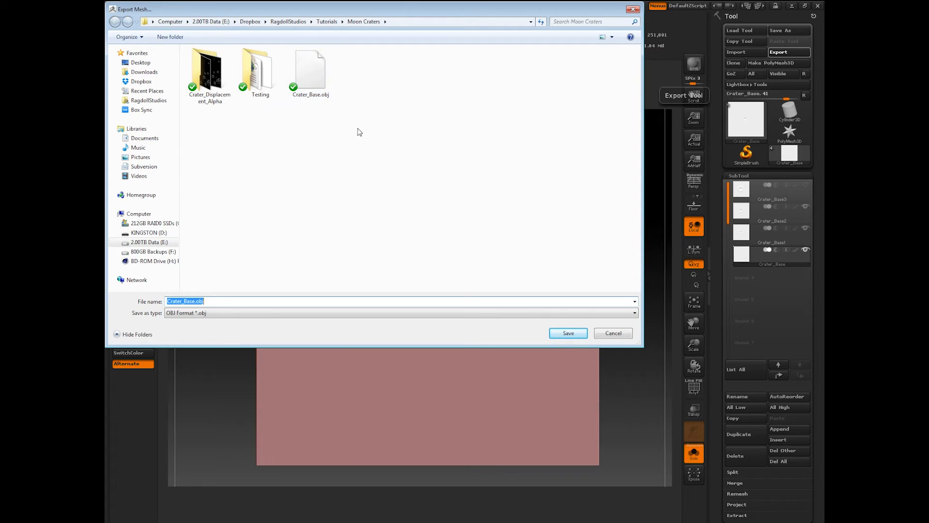
click(170, 37)
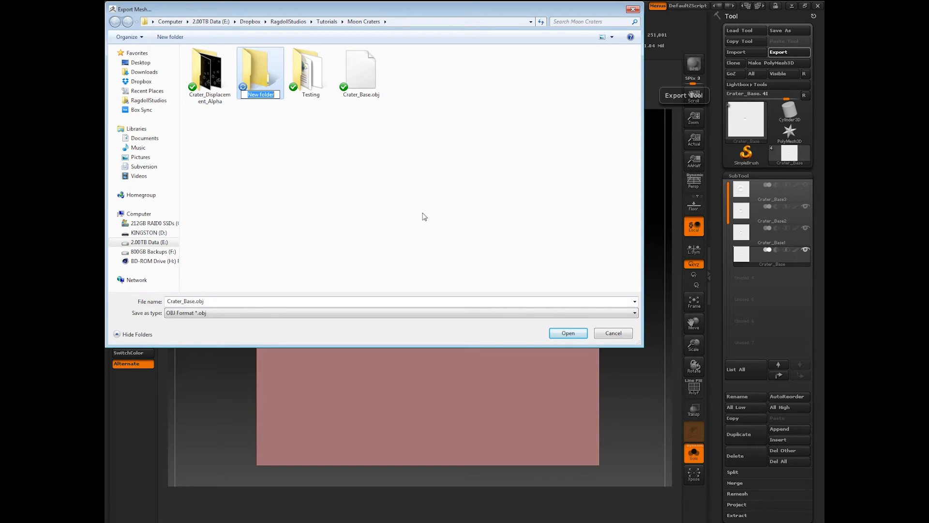
text(MorphTargets)
key(Return)
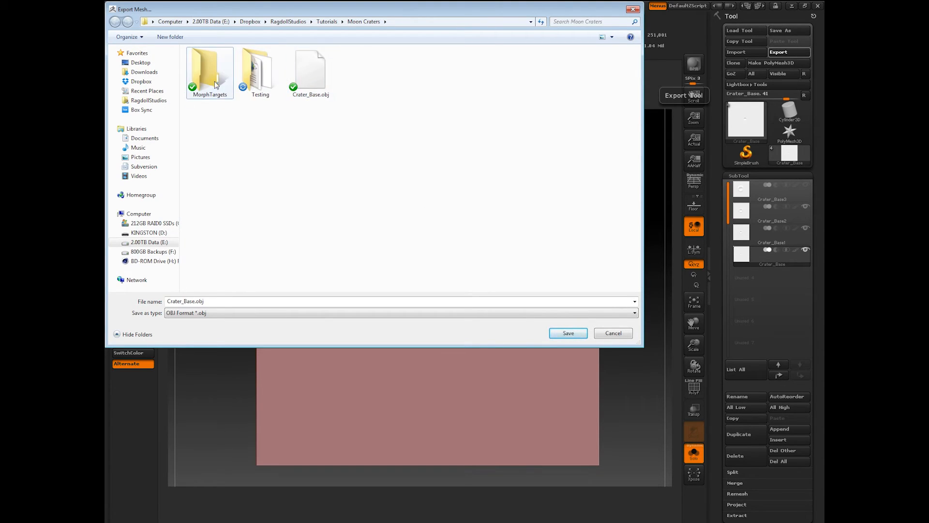
double_click(215, 83)
Step: Insert '3' into the file name just before .obj and save the exported mesh
triple_click(197, 302)
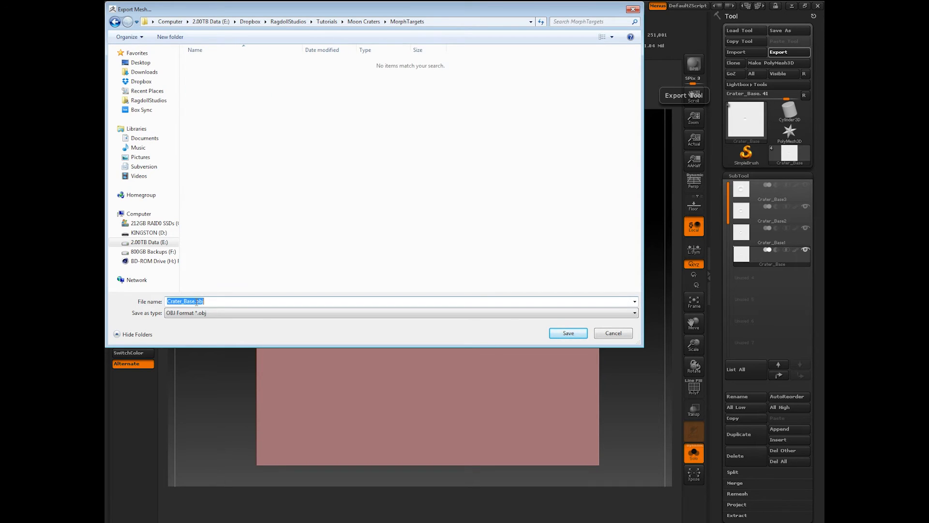
click(194, 301)
text(3)
click(568, 333)
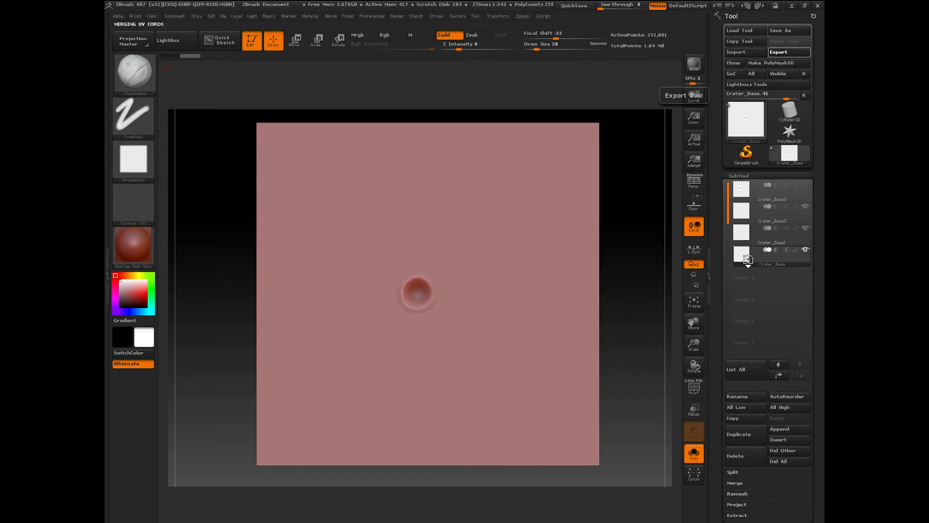
Step: Export the Crater_Base1 and Crater_Base2 subtools as CraterBase OBJ files into MorphTargets
click(755, 231)
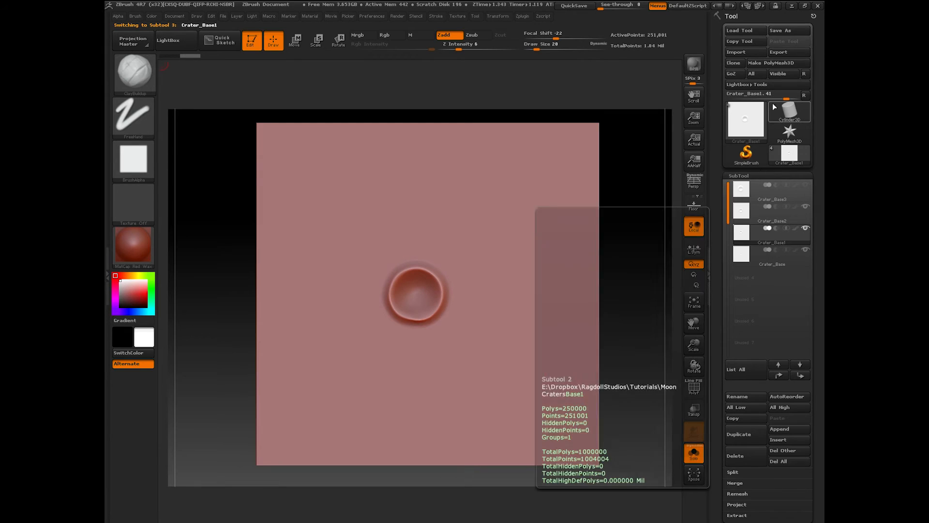
click(781, 52)
text(Cr)
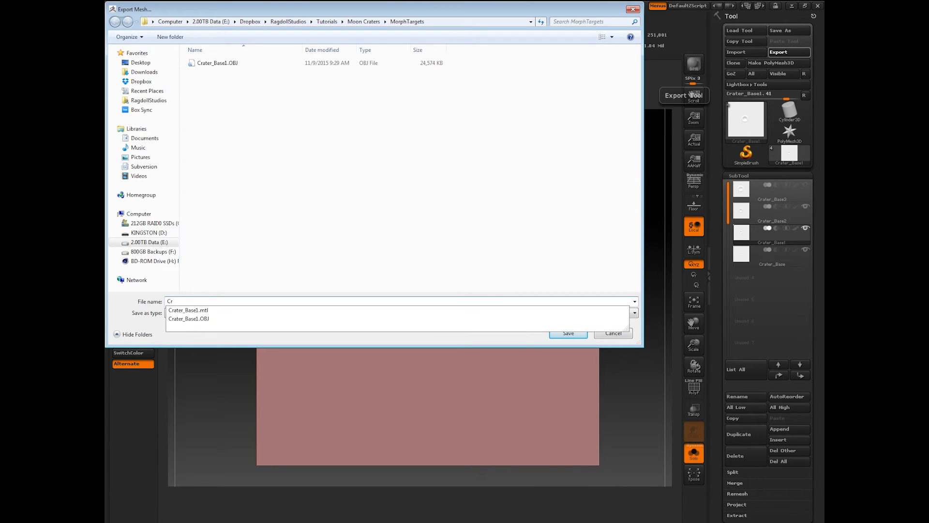
text(aterBase2)
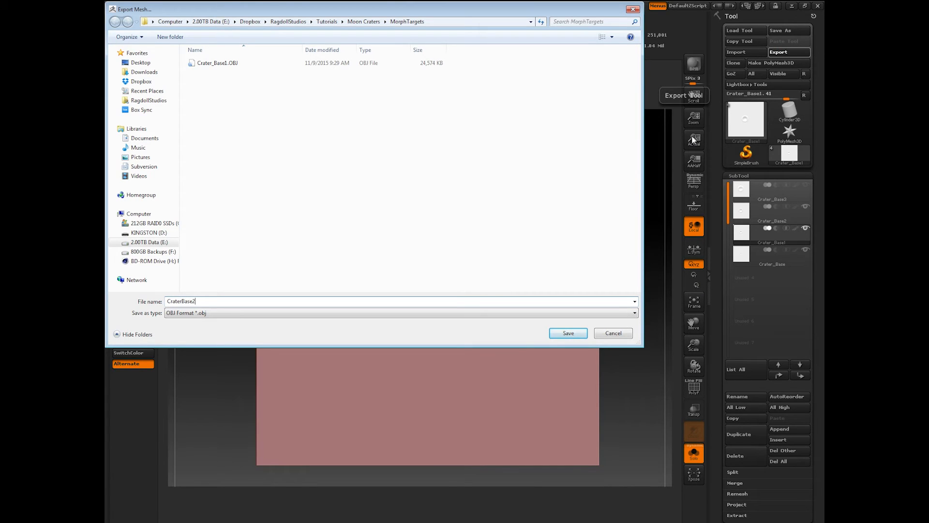
key(Return)
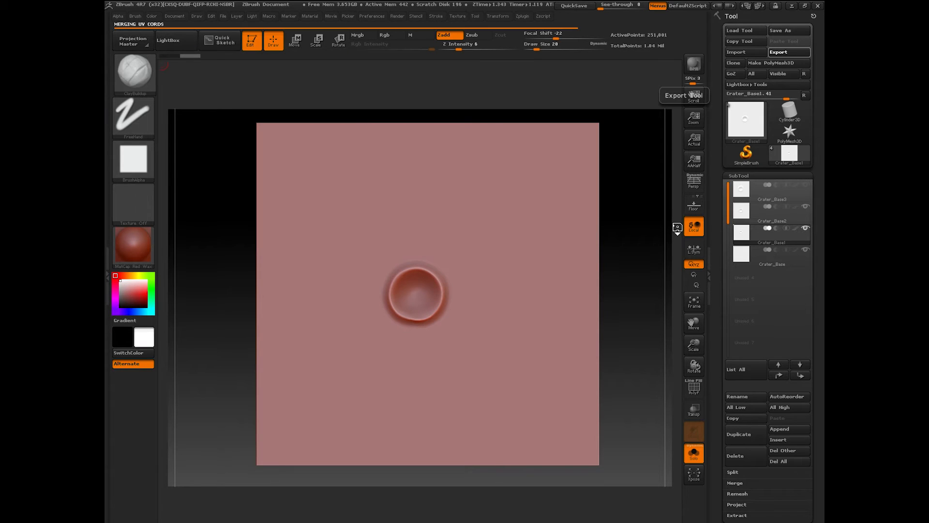
click(754, 214)
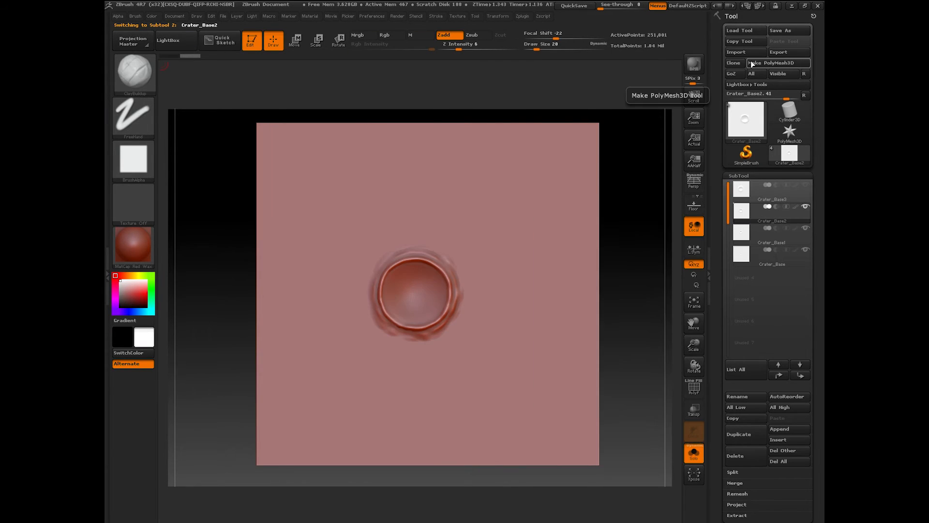
click(777, 53)
text(Cr)
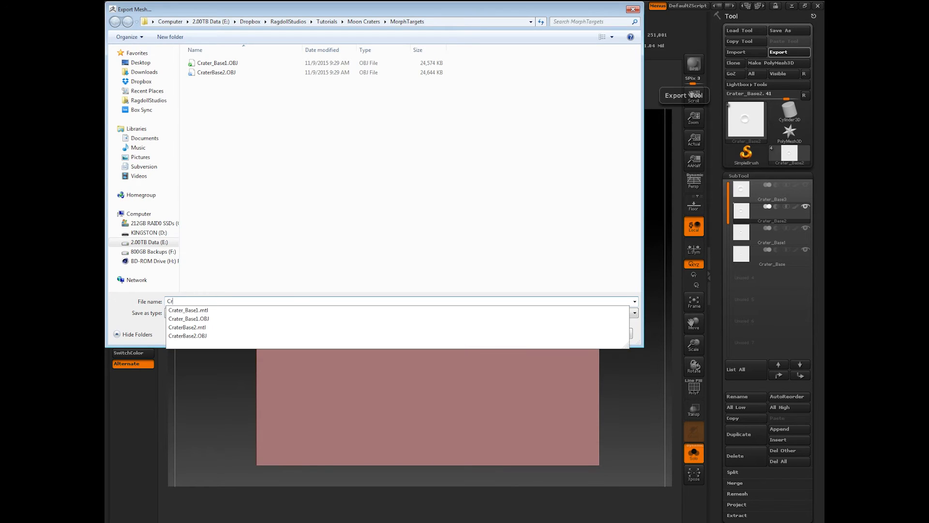
text(ater_Bas)
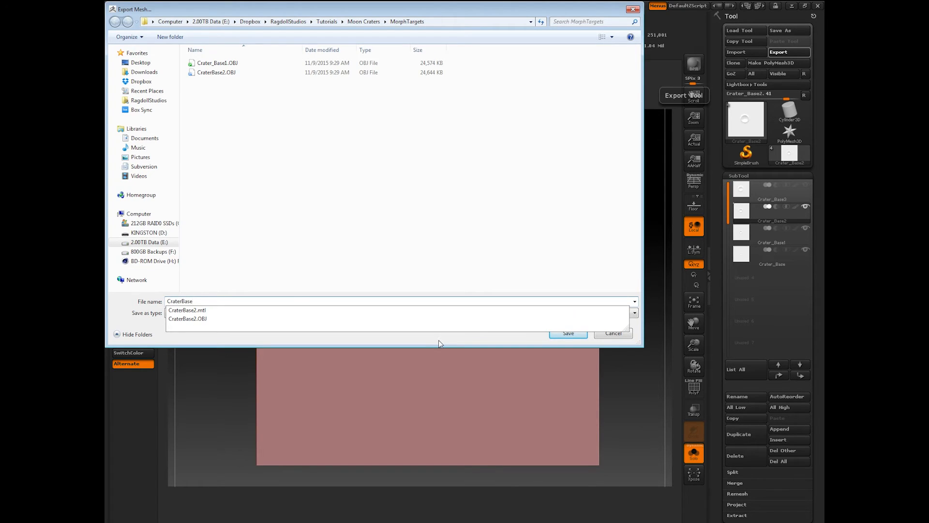
text(e)
key(Return)
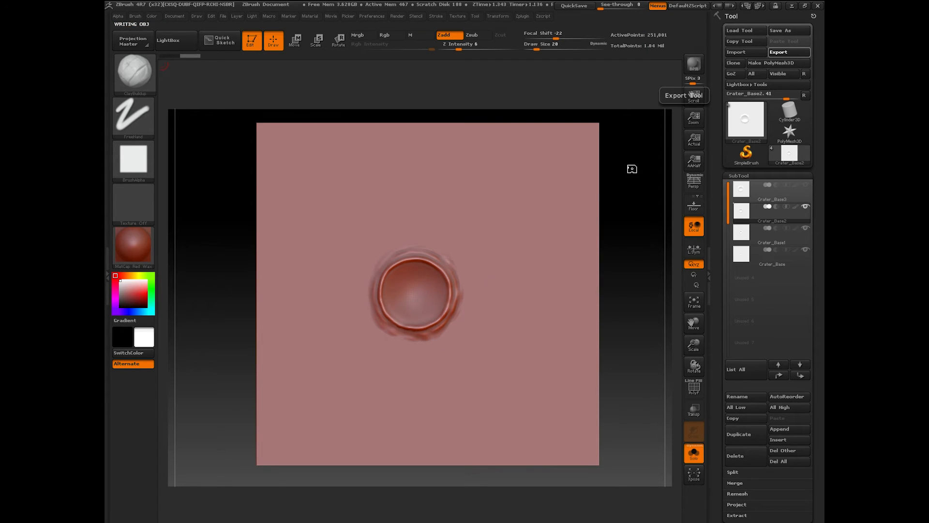
Step: Make a PolyMesh3D copy of Crater_Base3, export it as a CraterBase OBJ, and switch to 3ds Max
click(757, 191)
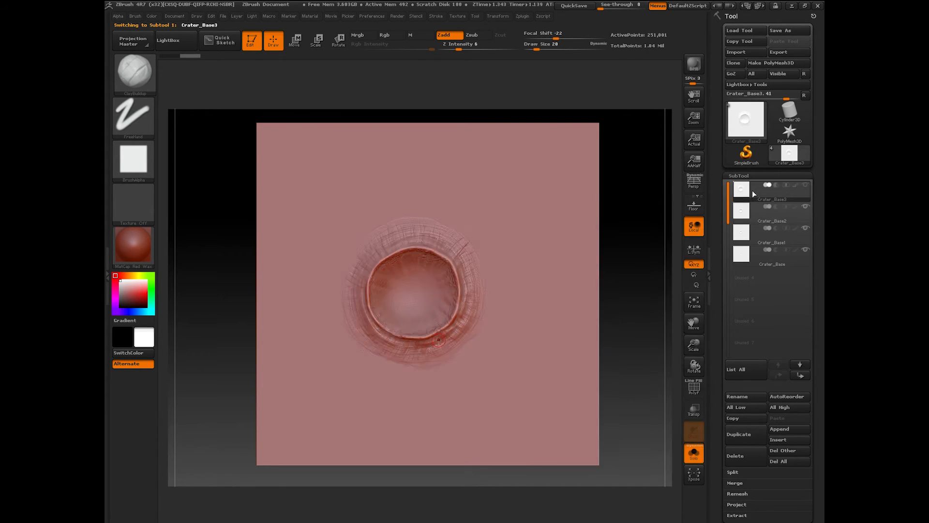
click(783, 62)
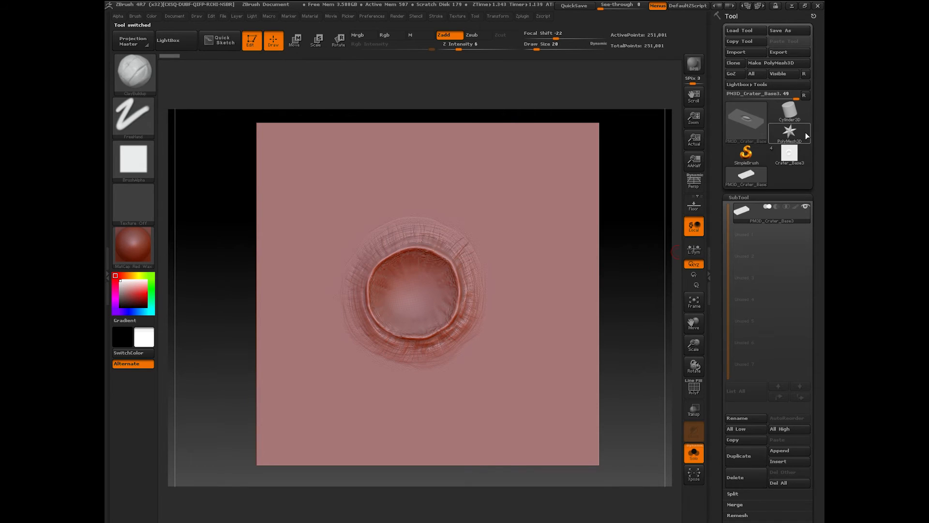
click(789, 154)
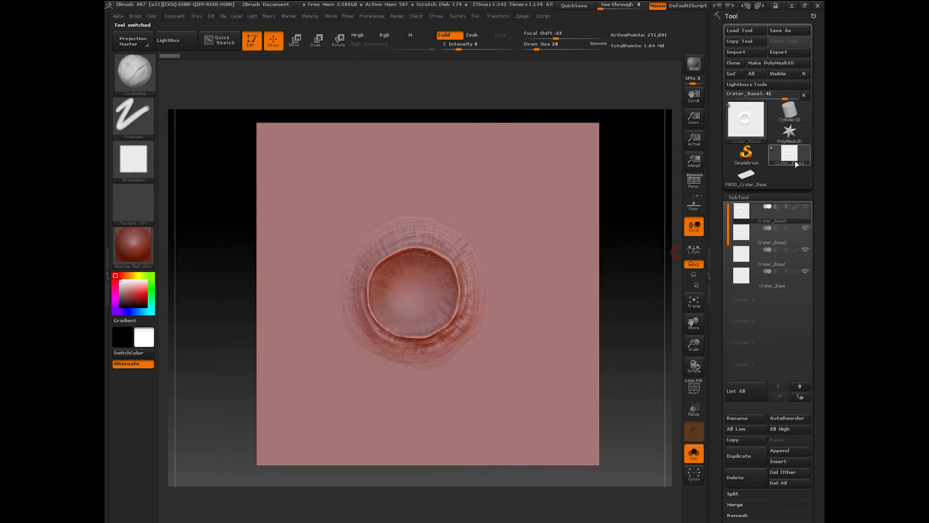
click(779, 52)
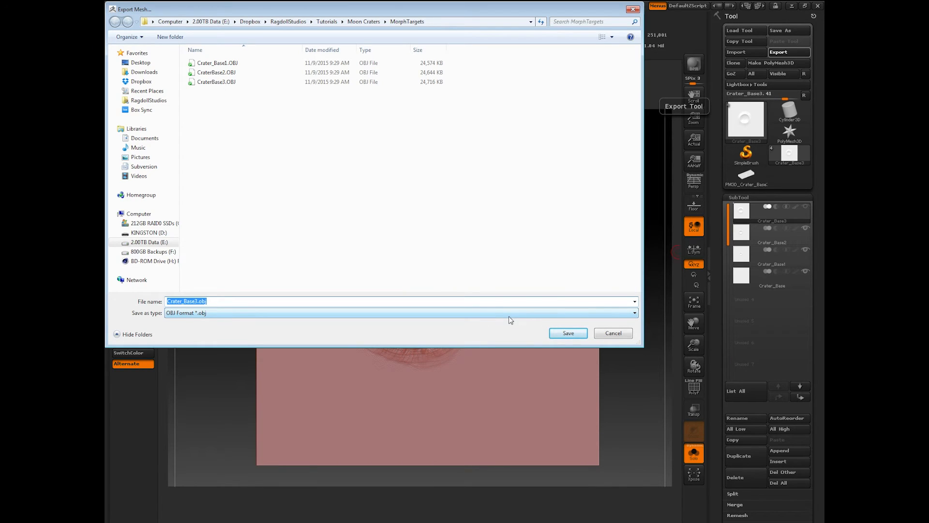
text(CraterBas)
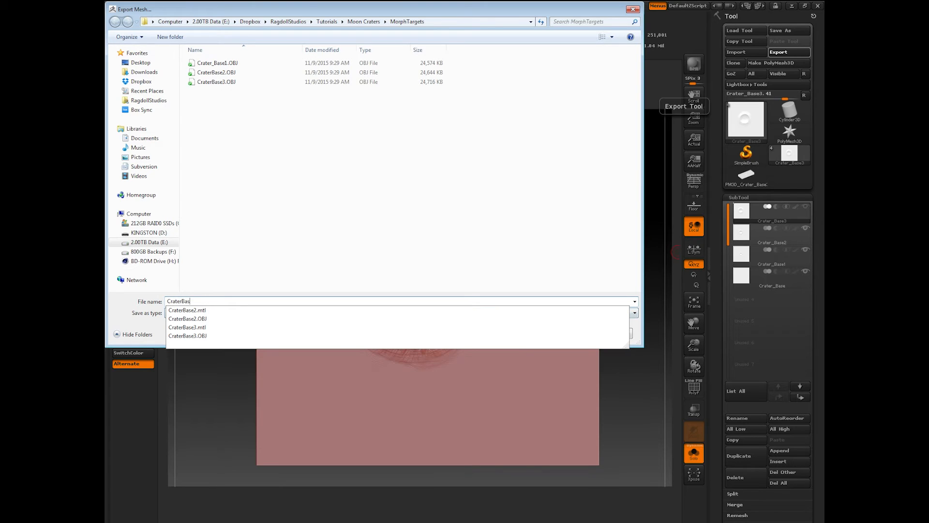
key(Return)
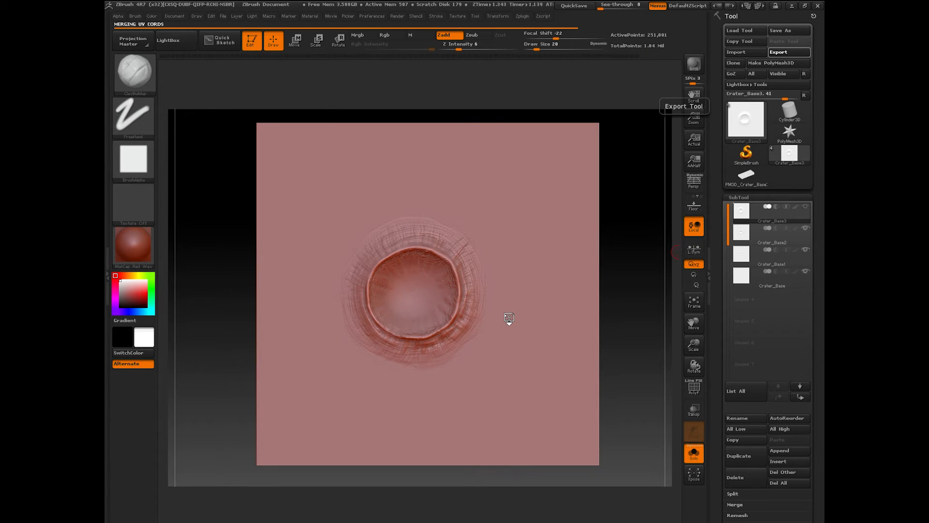
click(795, 6)
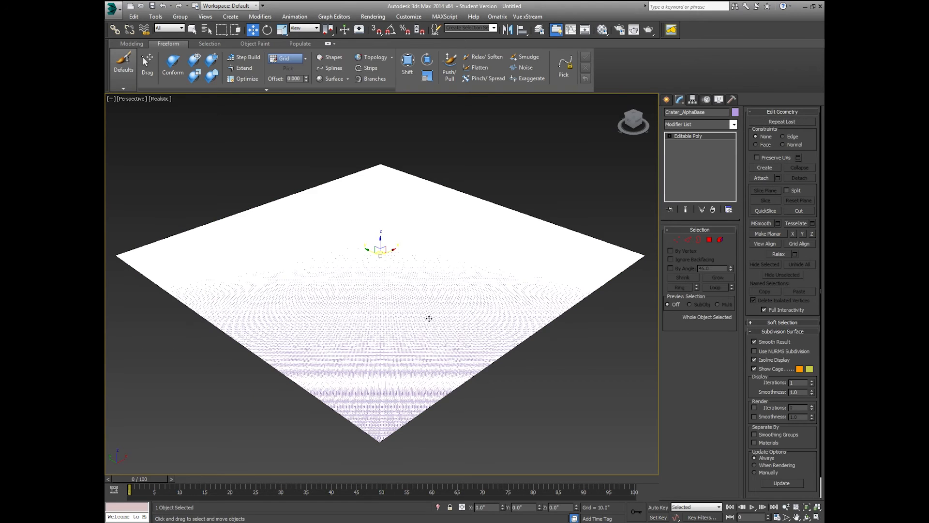
click(525, 169)
middle_drag(404, 234, 407, 244)
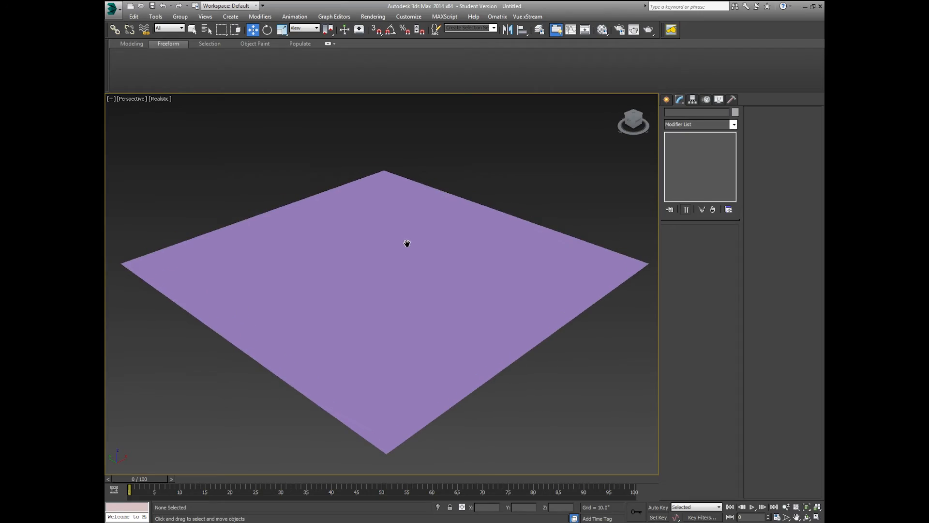
click(402, 292)
scroll(401, 298, up, 5)
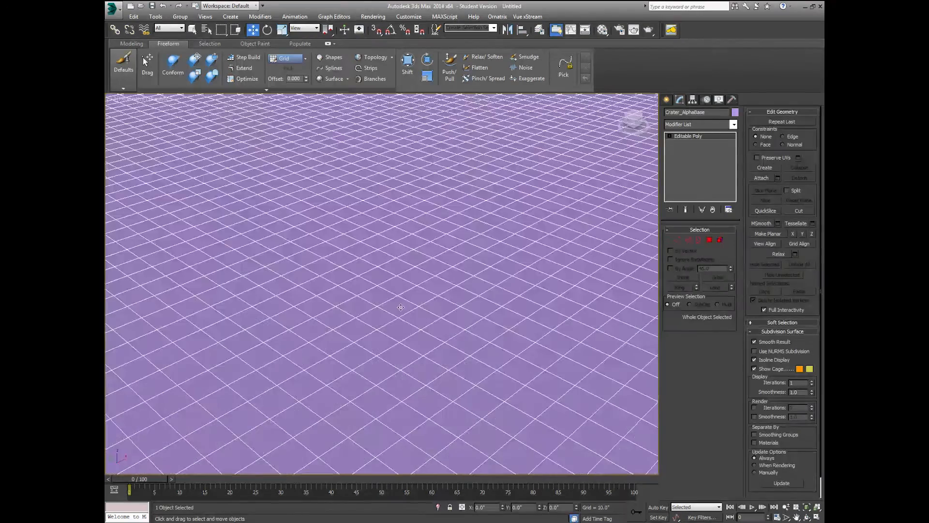
scroll(401, 307, down, 3)
scroll(404, 308, down, 2)
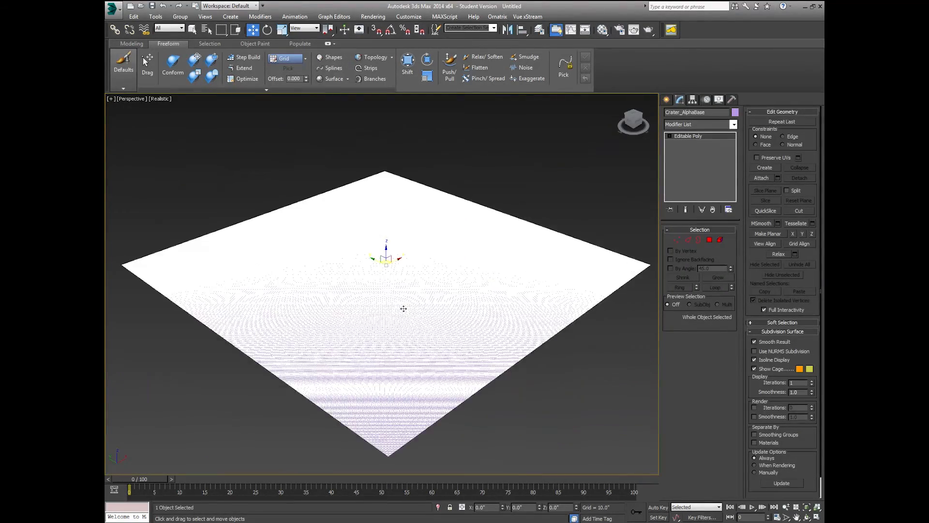
scroll(406, 309, up, 2)
scroll(407, 308, down, 2)
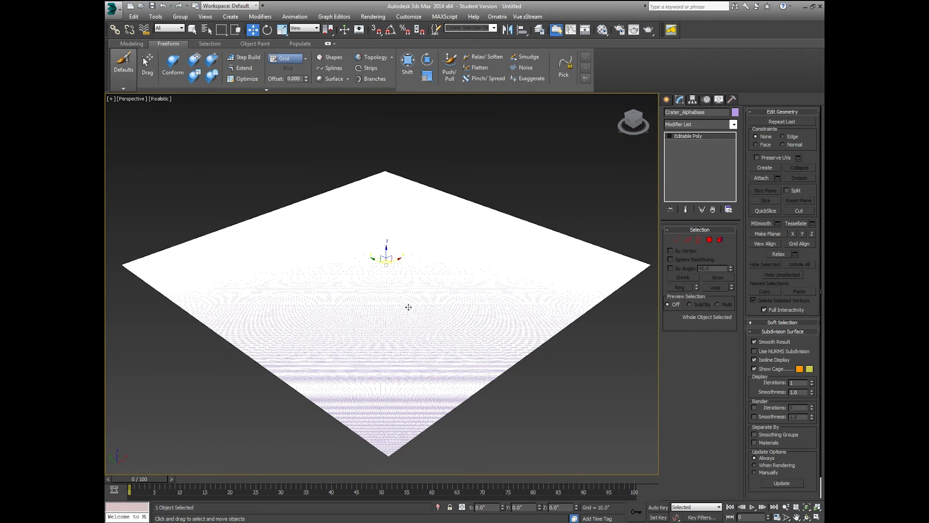
middle_drag(408, 307, 410, 288)
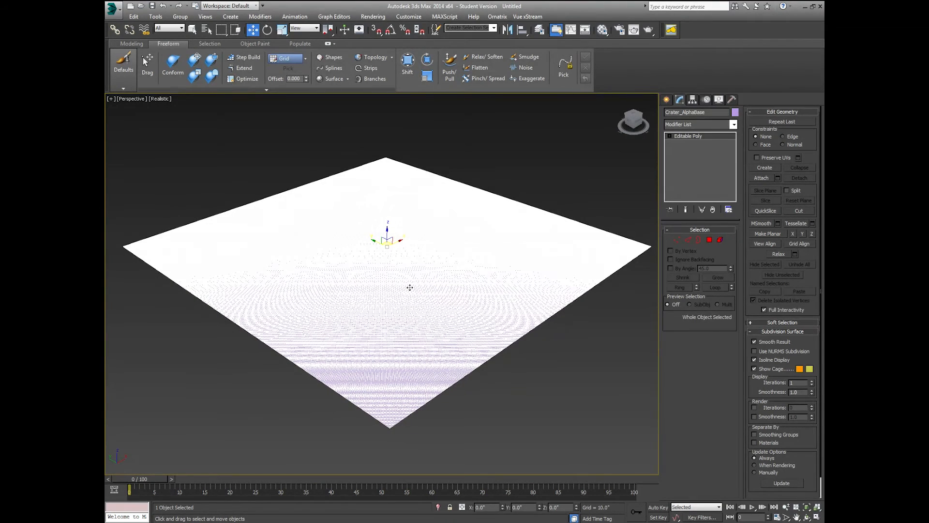
click(504, 364)
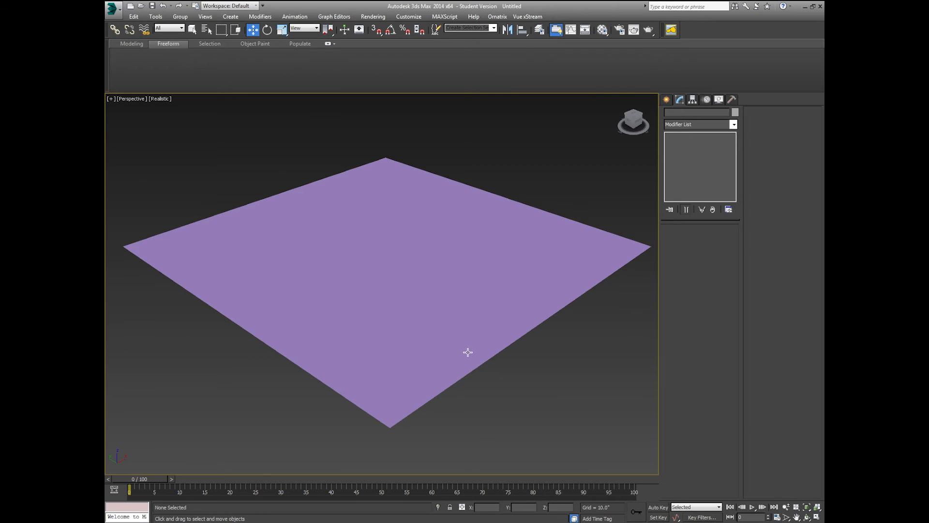
click(467, 353)
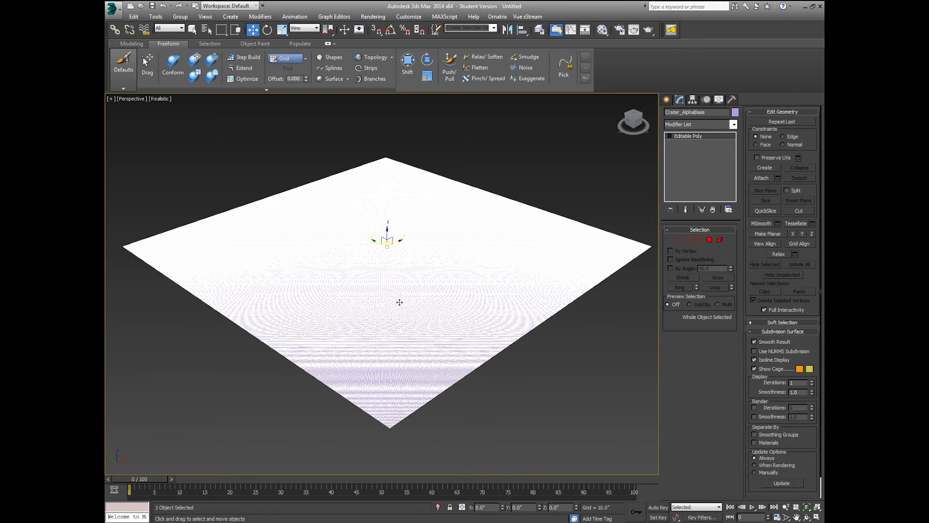
middle_drag(387, 299, 380, 303)
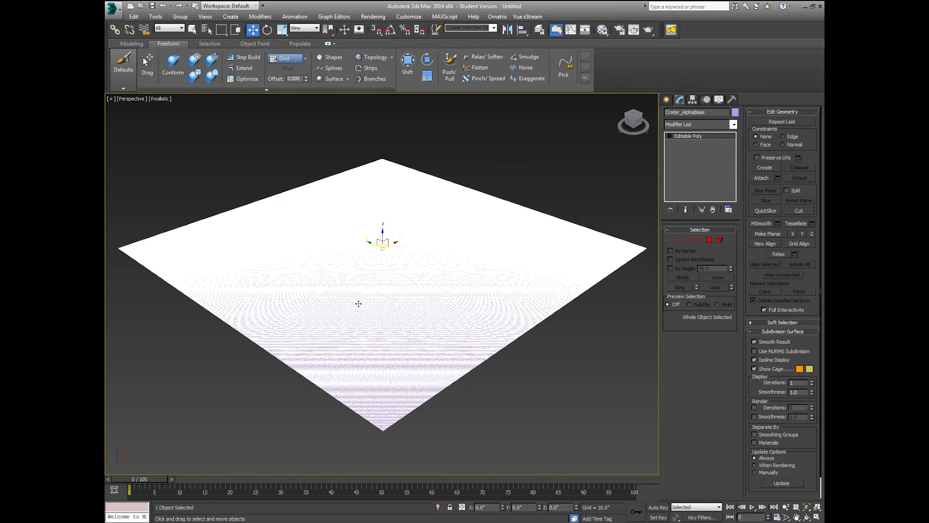
scroll(449, 379, down, 3)
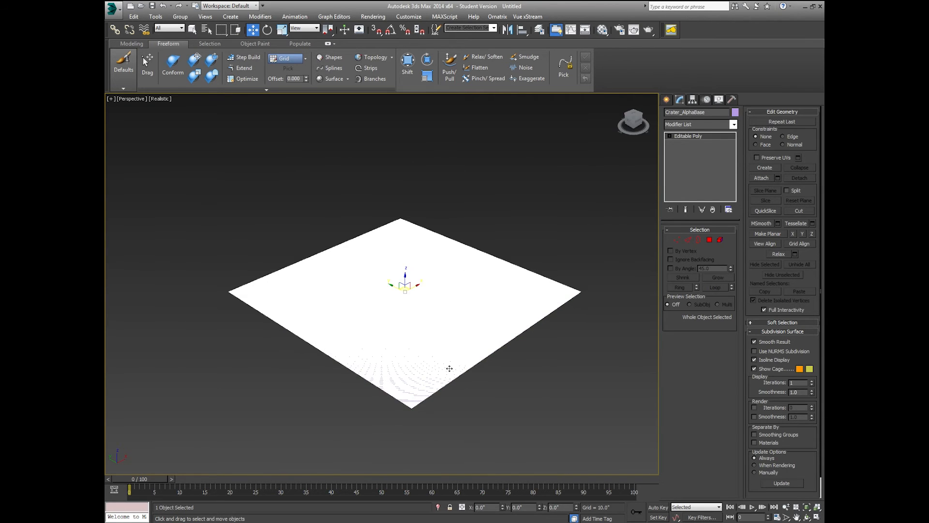
Step: Add a Morpher modifier to the Crater_Alphabase plane, deselect it, and open the application menu
click(734, 124)
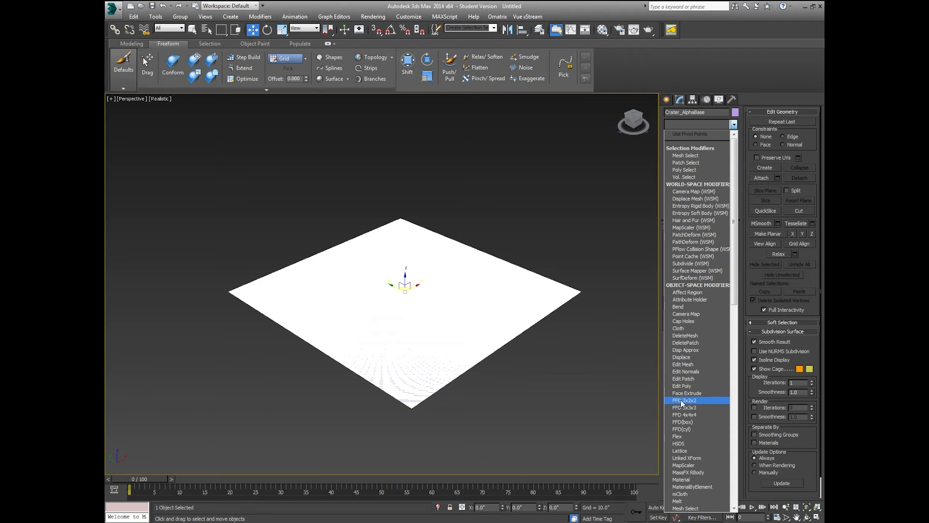
scroll(682, 404, down, 4)
scroll(688, 392, down, 1)
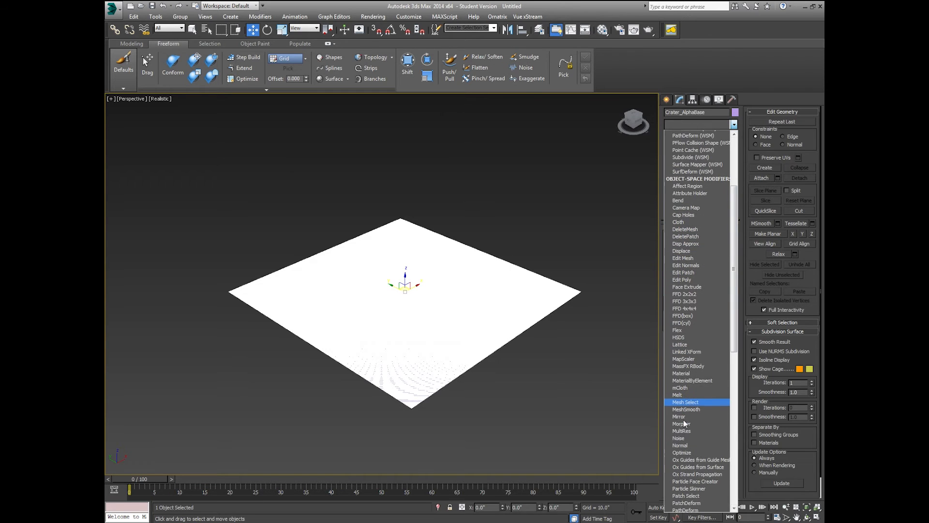
click(688, 422)
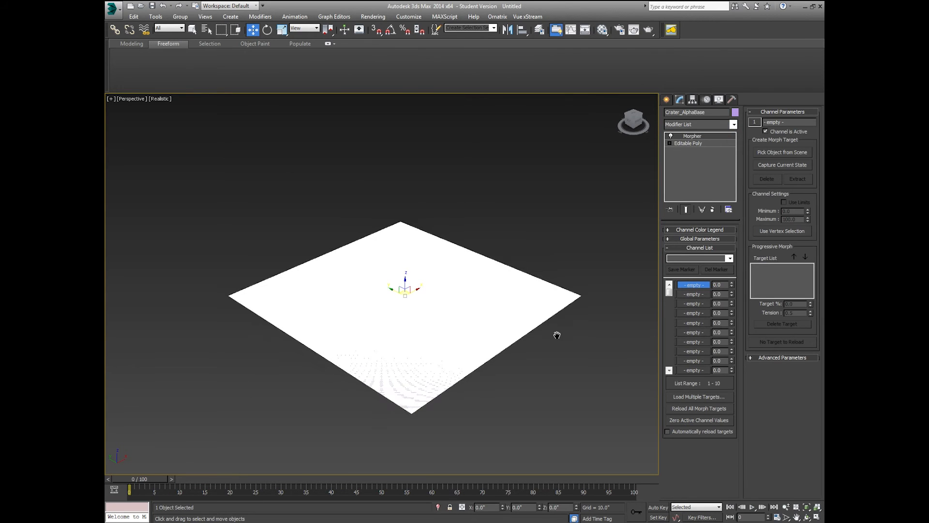
scroll(542, 348, up, 3)
middle_drag(529, 365, 583, 338)
click(585, 341)
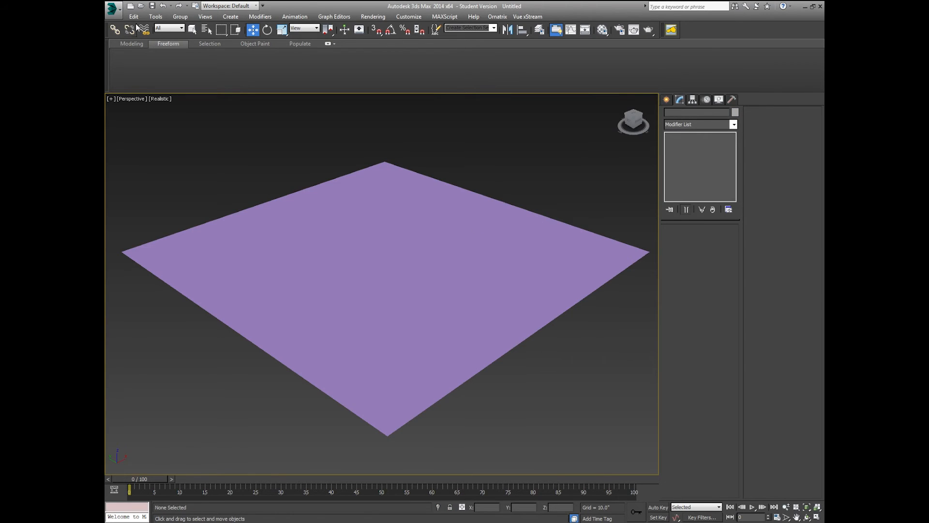
click(116, 10)
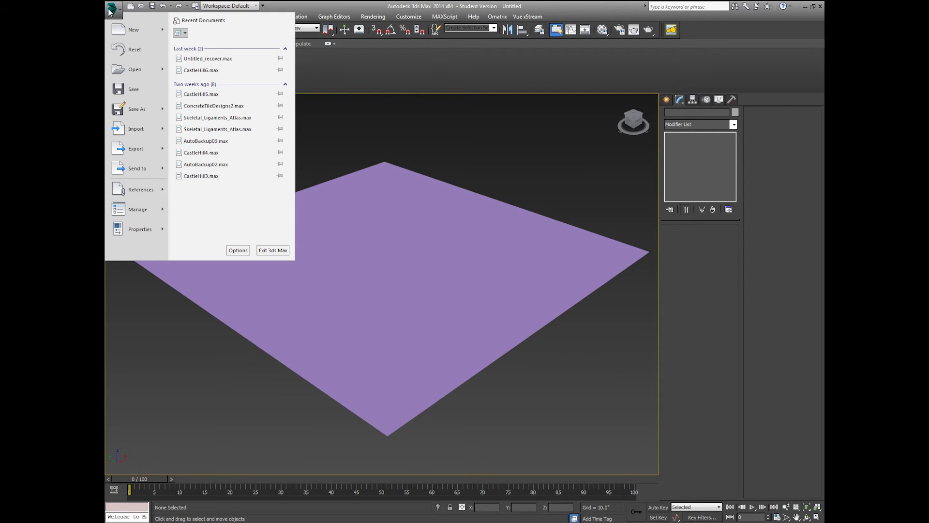
Step: Browse through drive E: to the Moon Craters MorphTargets folder and choose Crater_Base1.OBJ for import
click(153, 134)
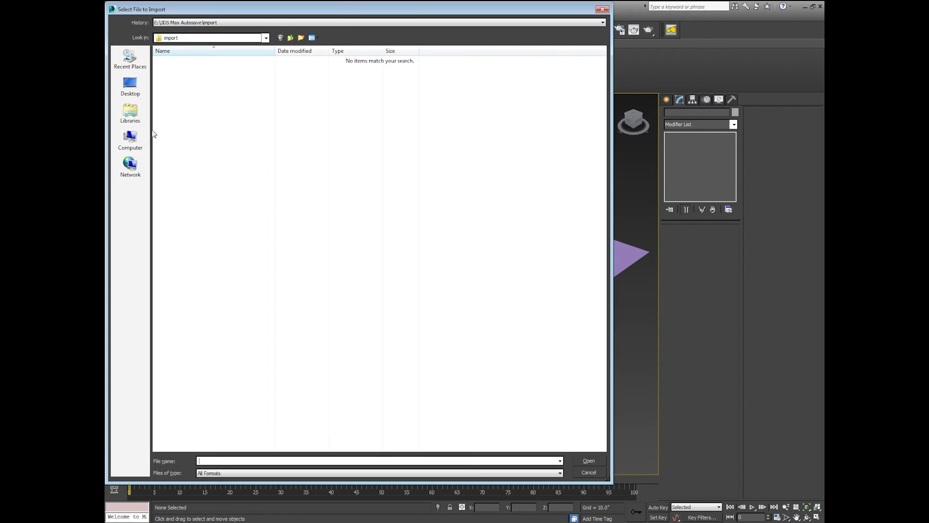
click(131, 141)
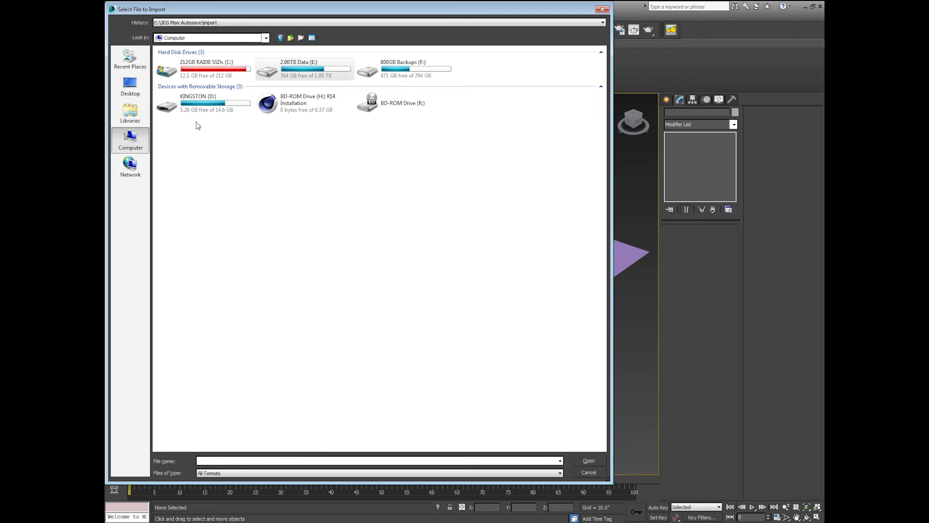
double_click(291, 70)
double_click(172, 361)
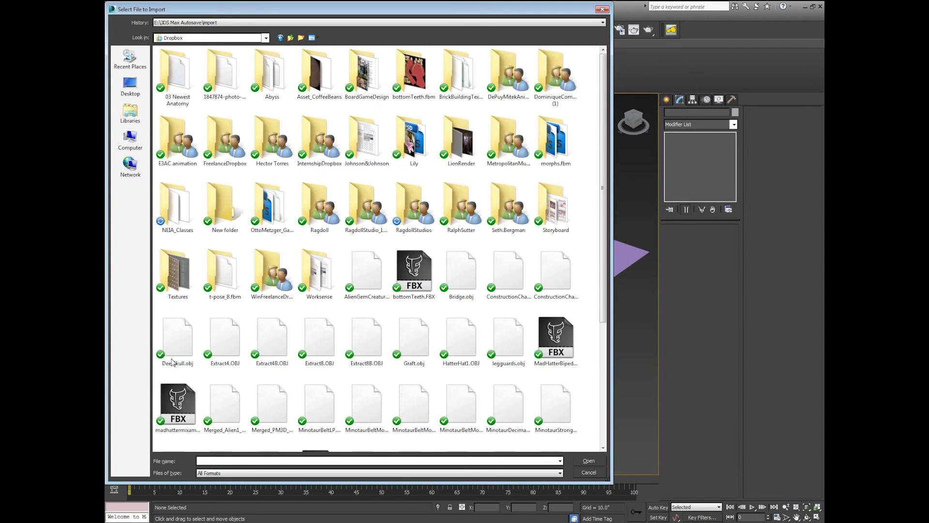
double_click(423, 192)
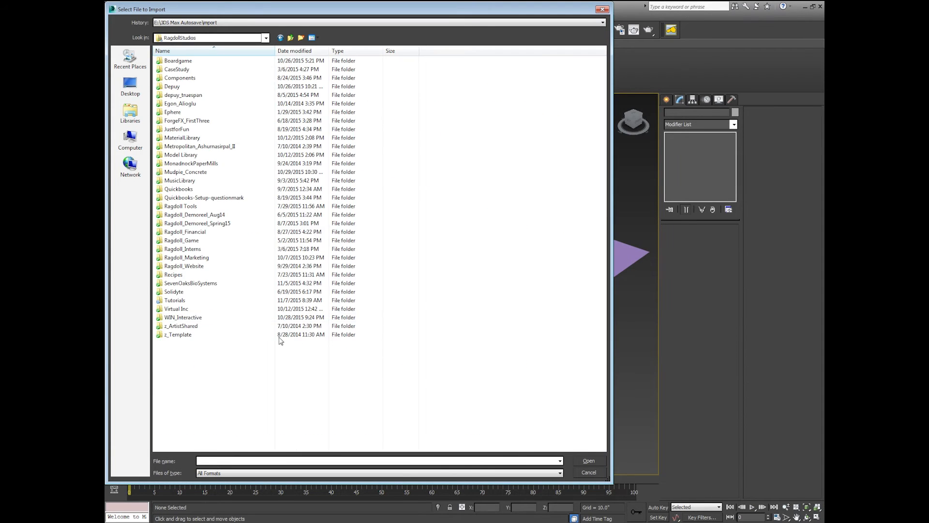
double_click(186, 305)
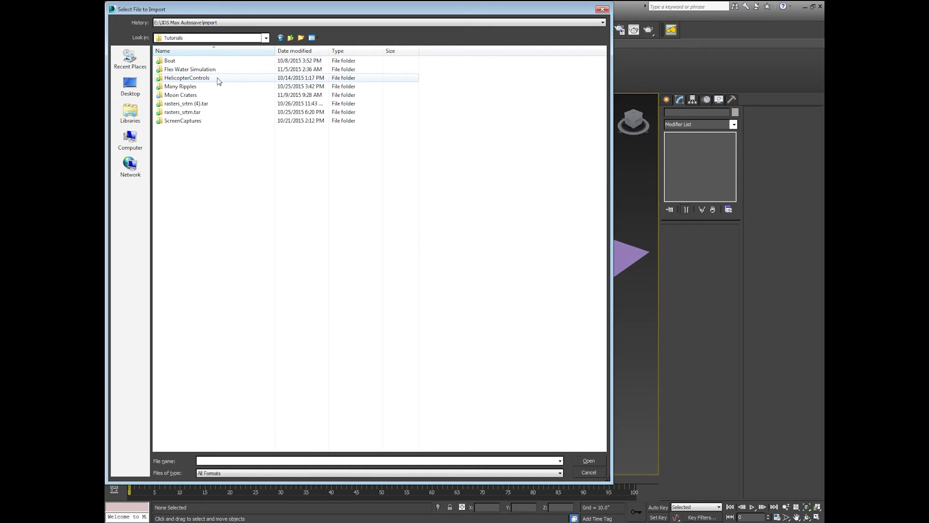
double_click(201, 95)
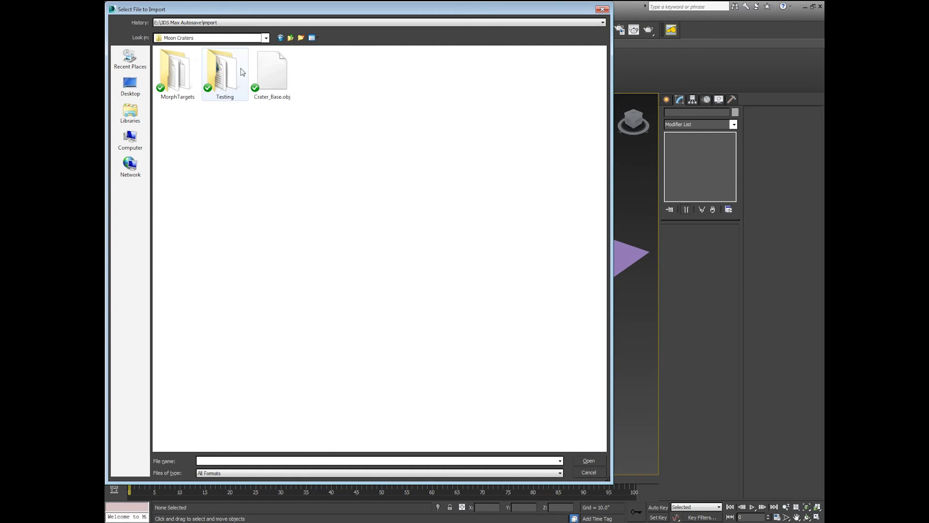
double_click(177, 76)
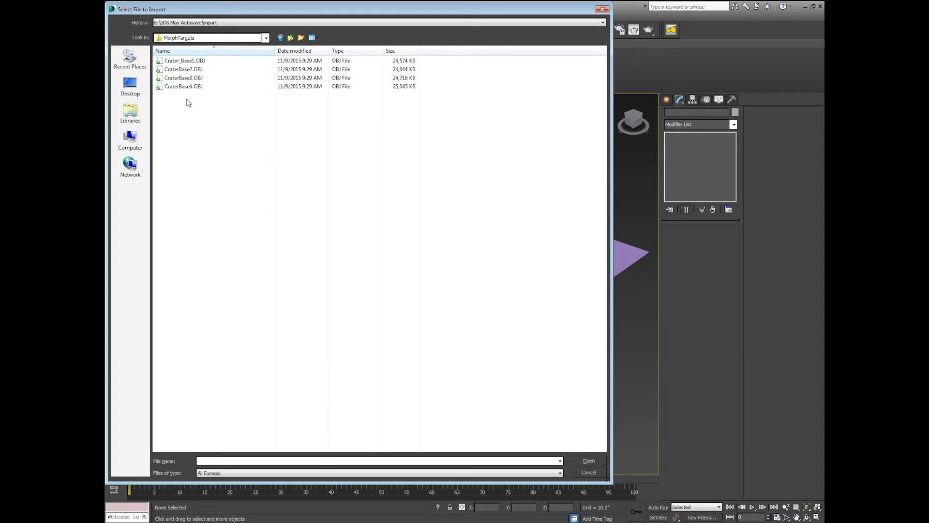
double_click(197, 63)
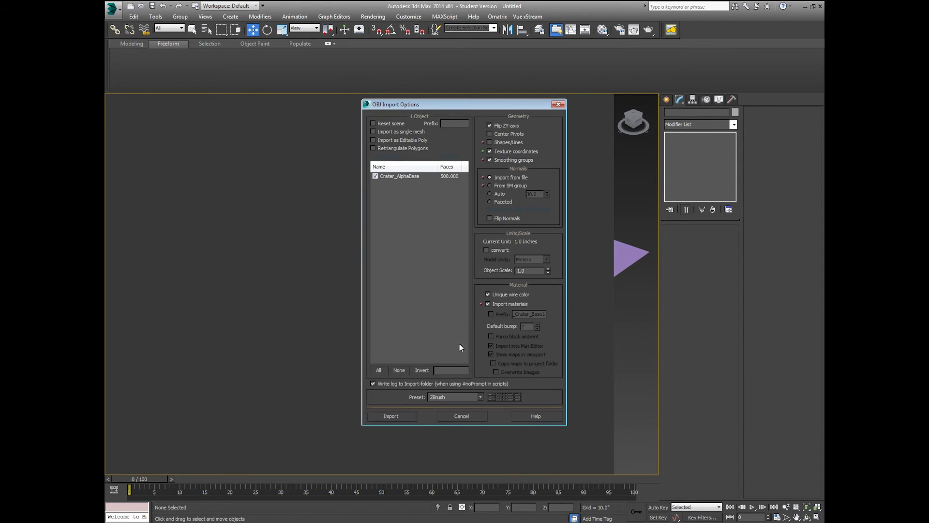
Step: Import it as Crater_AlphaBase001, skipping the missing map, and slide it beside the purple plane
click(393, 416)
click(441, 270)
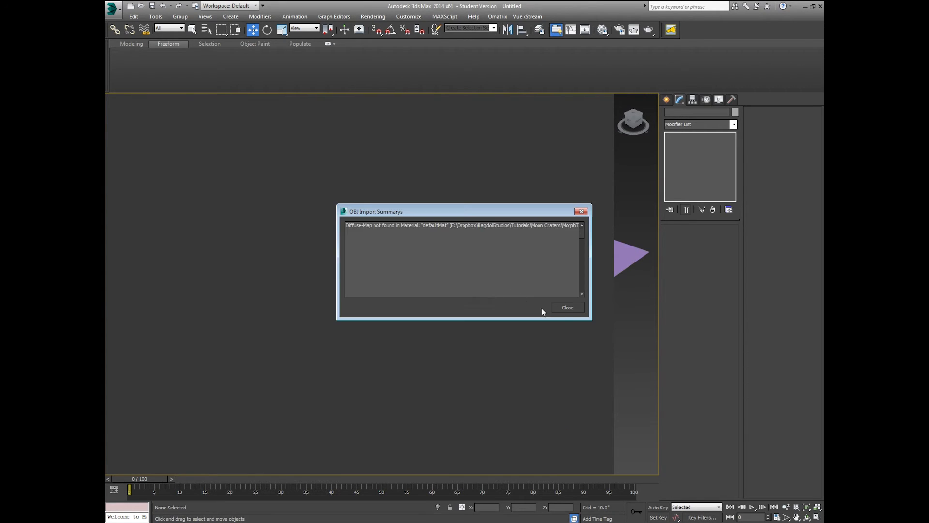
click(555, 308)
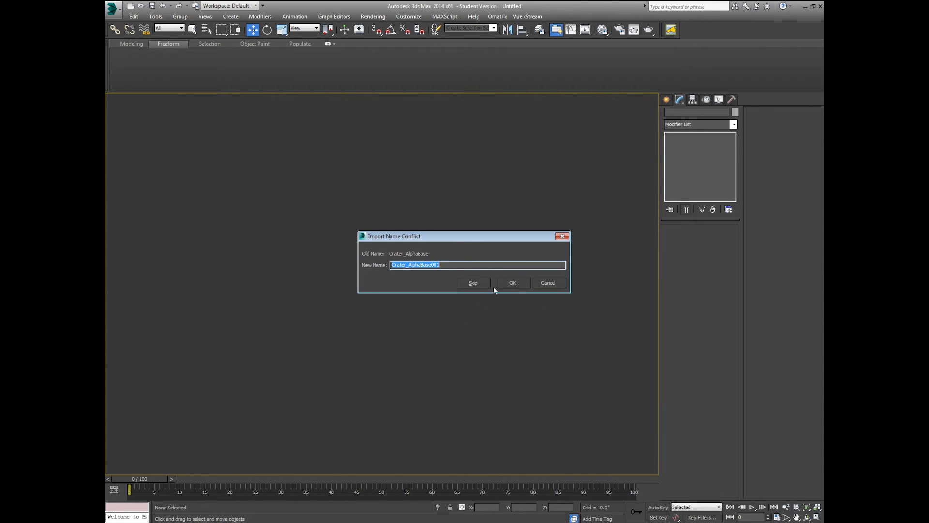
click(513, 283)
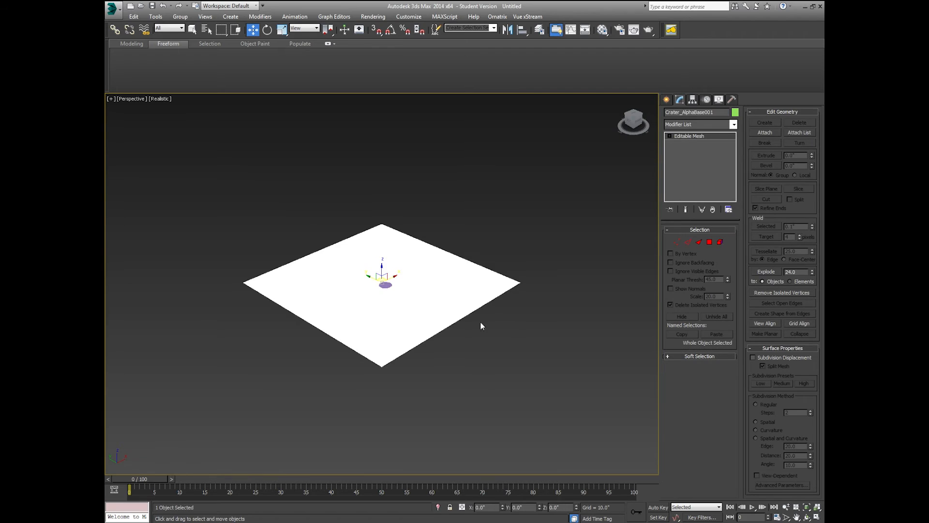
middle_drag(481, 324, 441, 351)
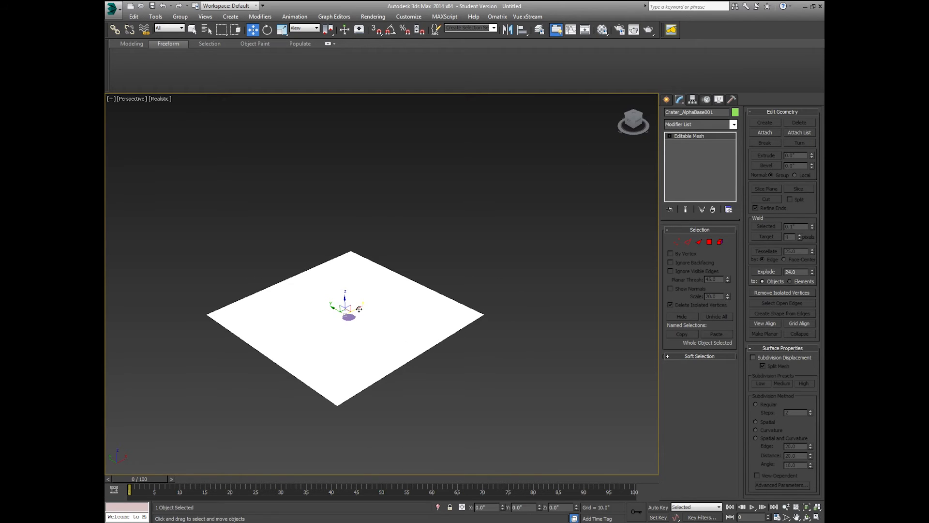
drag(359, 309, 485, 218)
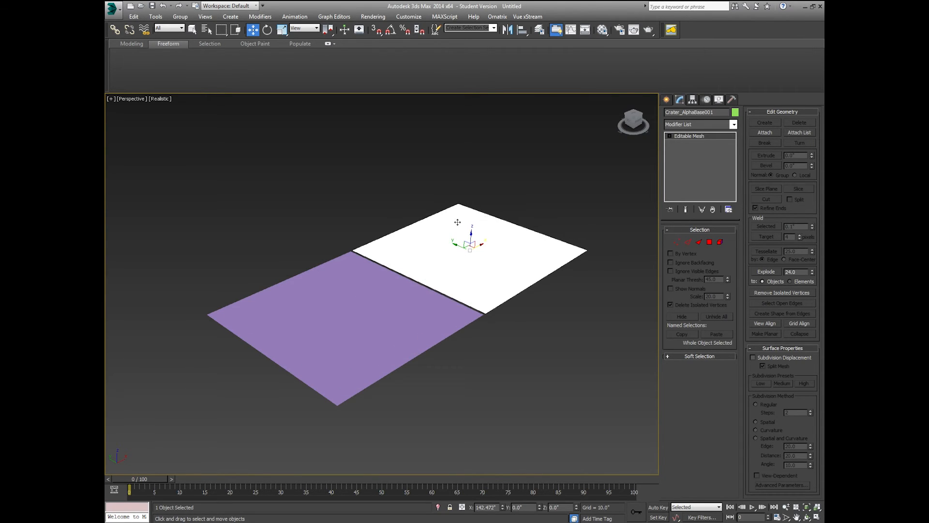
click(403, 224)
Step: Import CraterBase2.OBJ as Crater_AlphaBase002 and move it past the grey crater plane
click(113, 8)
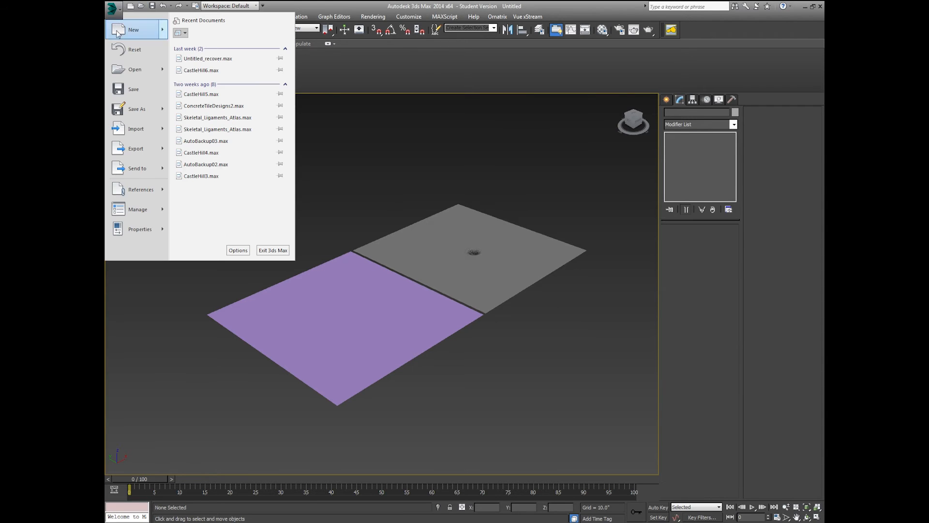
click(133, 129)
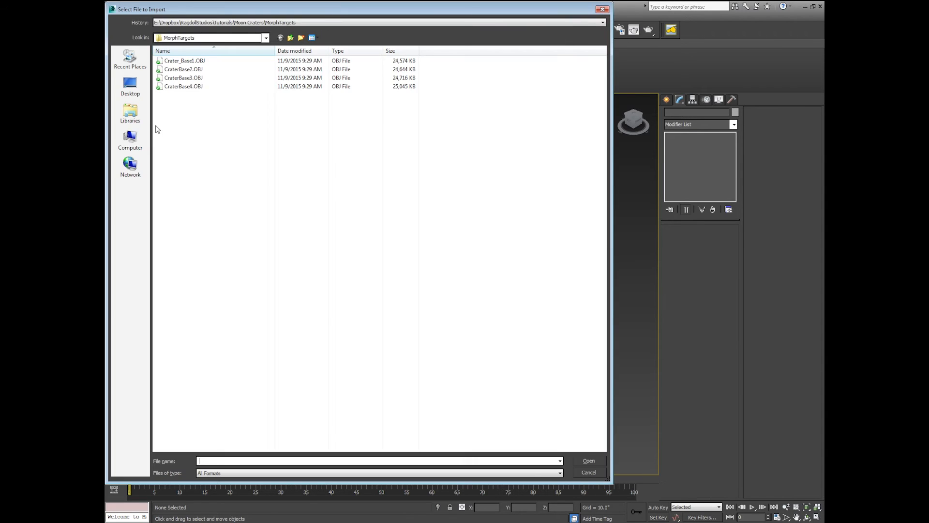
double_click(207, 71)
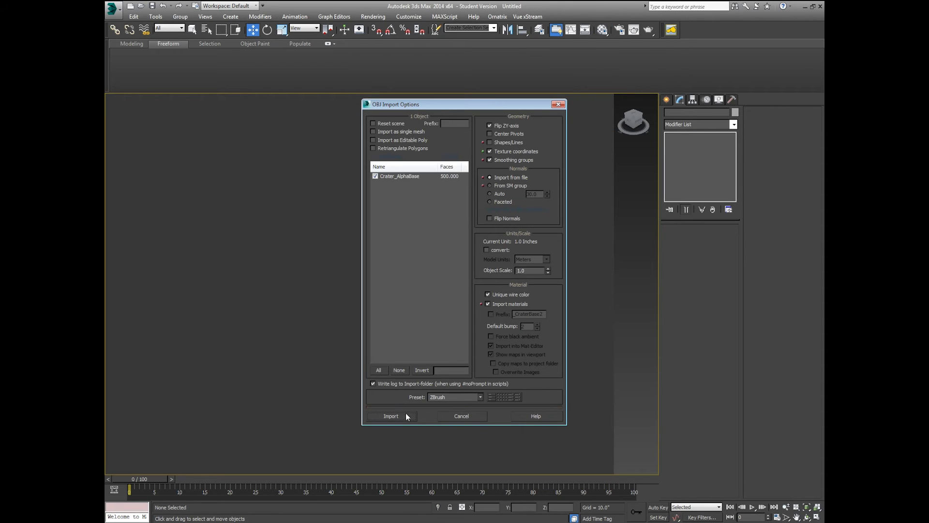
click(406, 415)
click(463, 269)
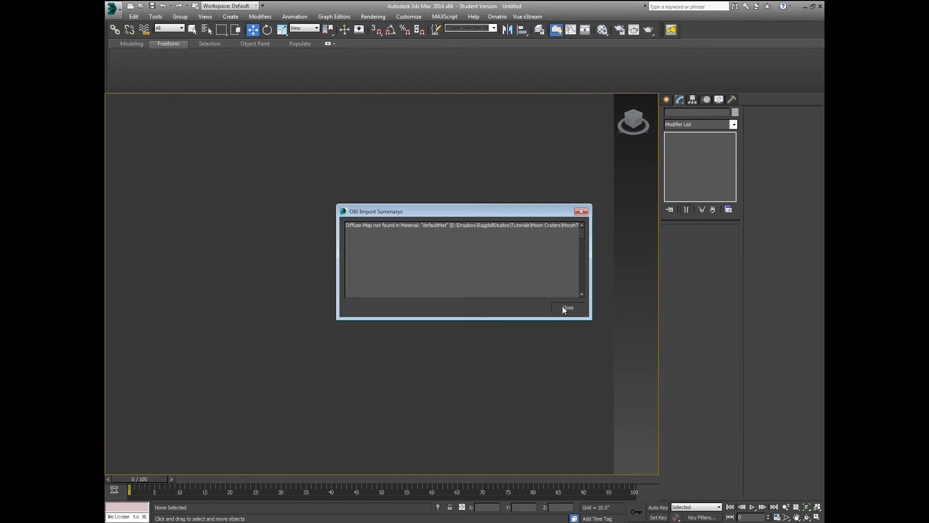
click(562, 307)
click(512, 282)
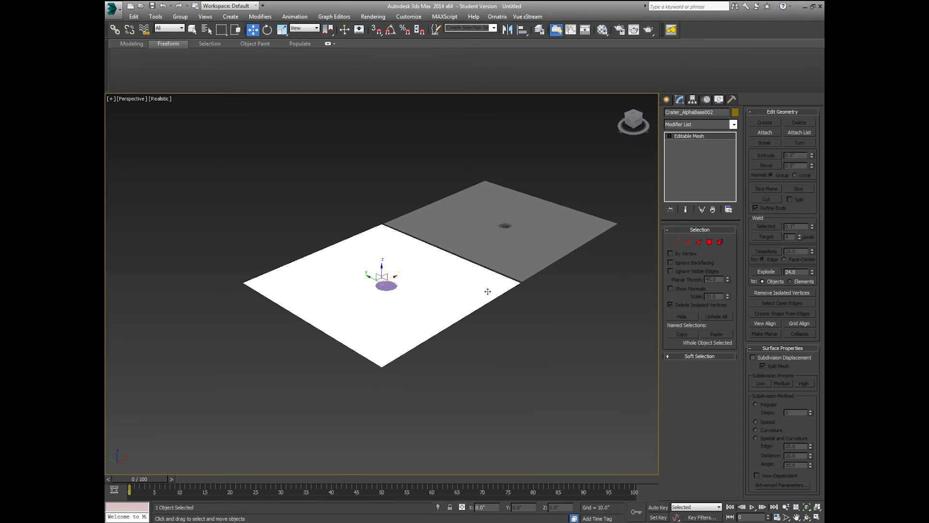
middle_drag(415, 277, 339, 339)
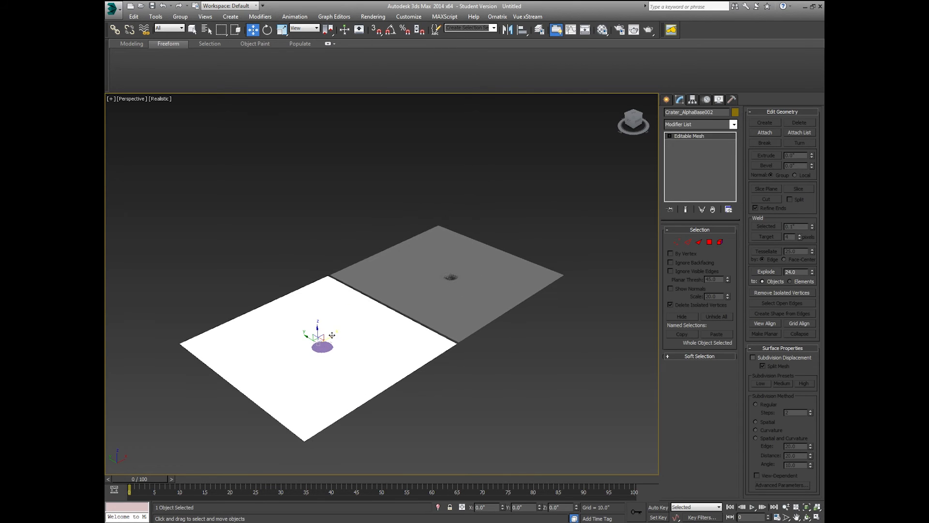
drag(332, 335, 559, 159)
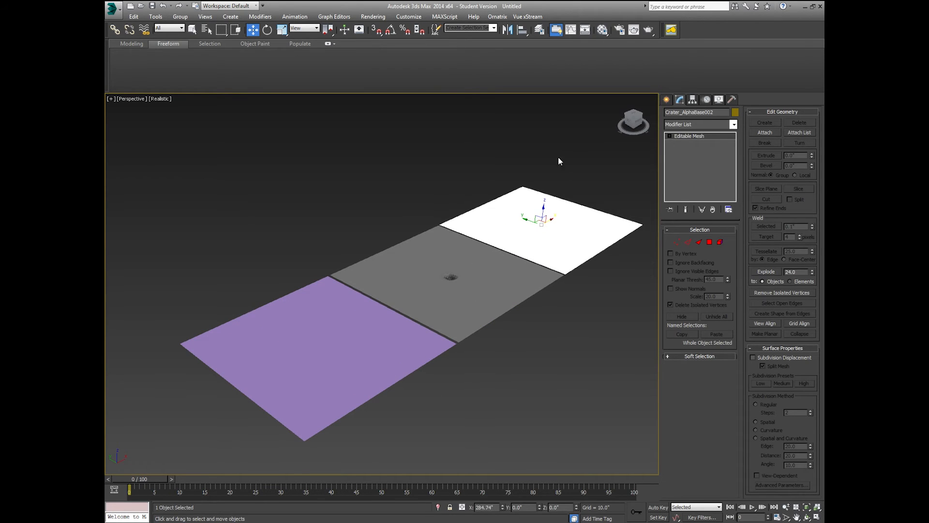
Step: Import CraterBase3.OBJ as Crater_AlphaBase003 and place it at the far end of the row
click(112, 8)
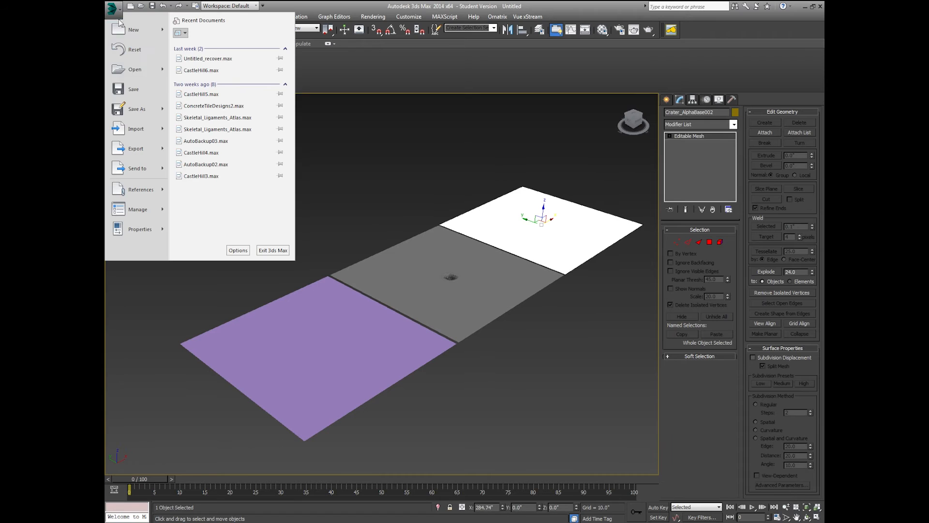
click(148, 134)
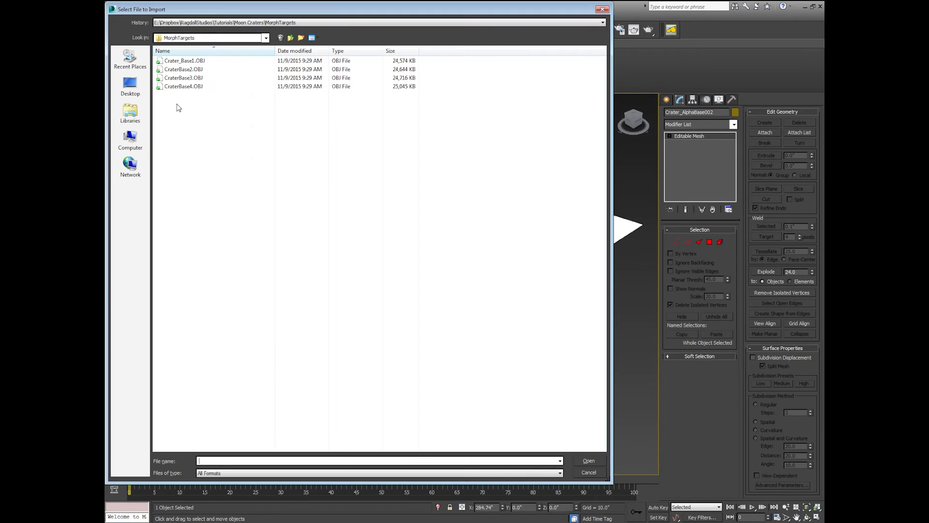
double_click(180, 80)
click(410, 416)
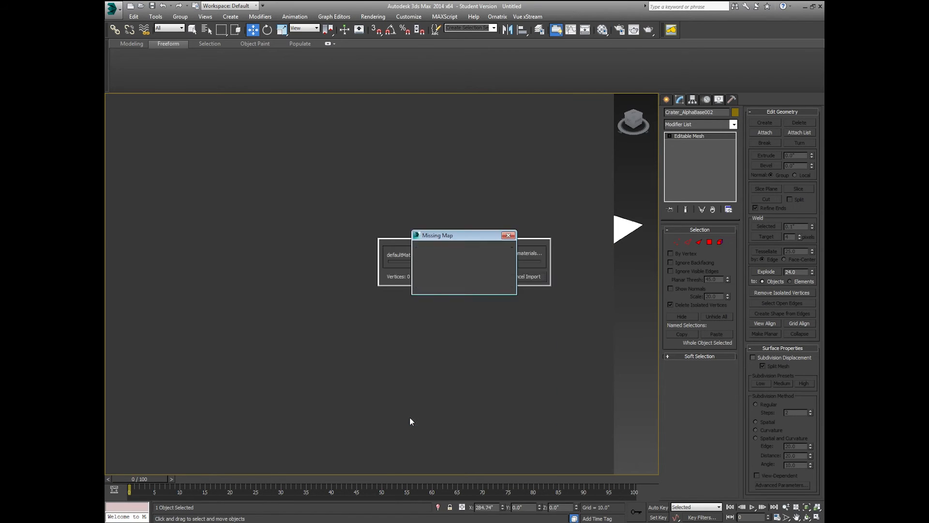
click(450, 271)
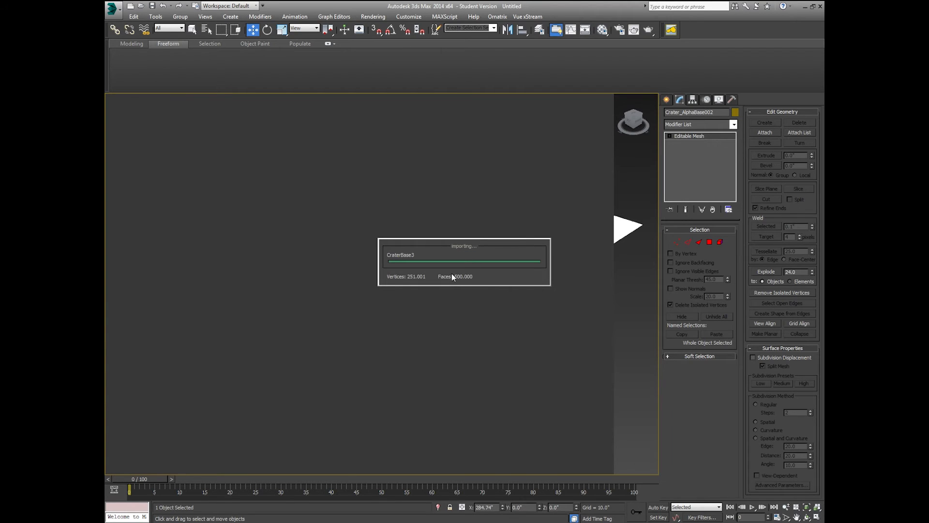
click(562, 309)
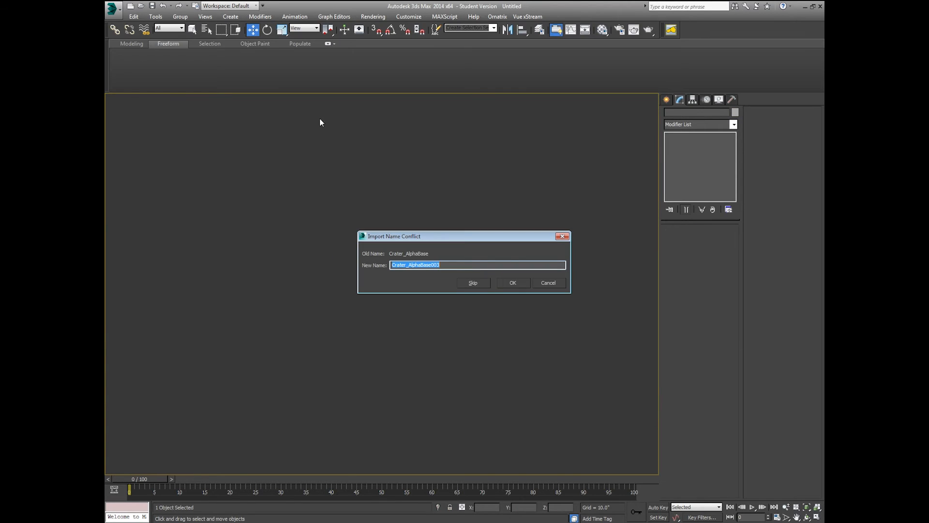
click(508, 282)
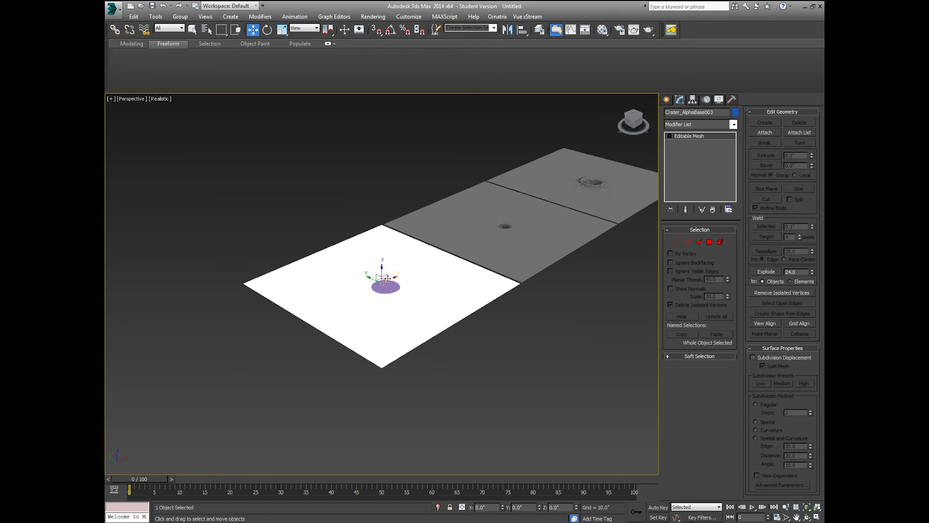
drag(388, 278, 644, 140)
middle_drag(560, 118, 435, 196)
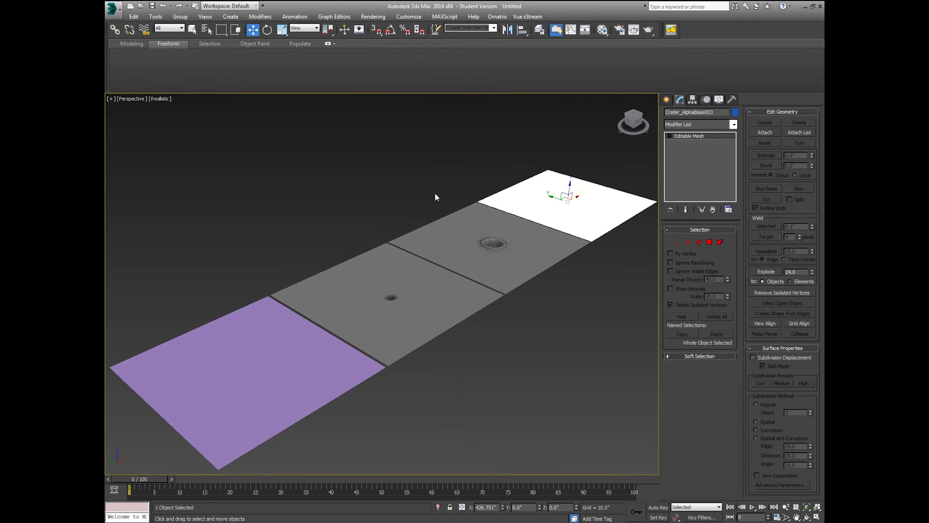
Step: Import CraterBase4.OBJ as Crater_AlphaBase004 and move it past the row's far end
click(112, 9)
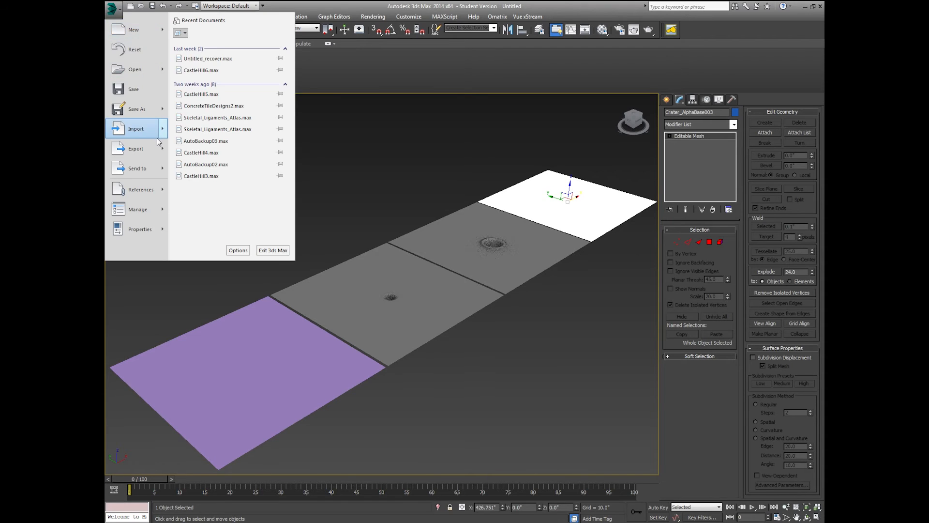
click(136, 129)
double_click(192, 91)
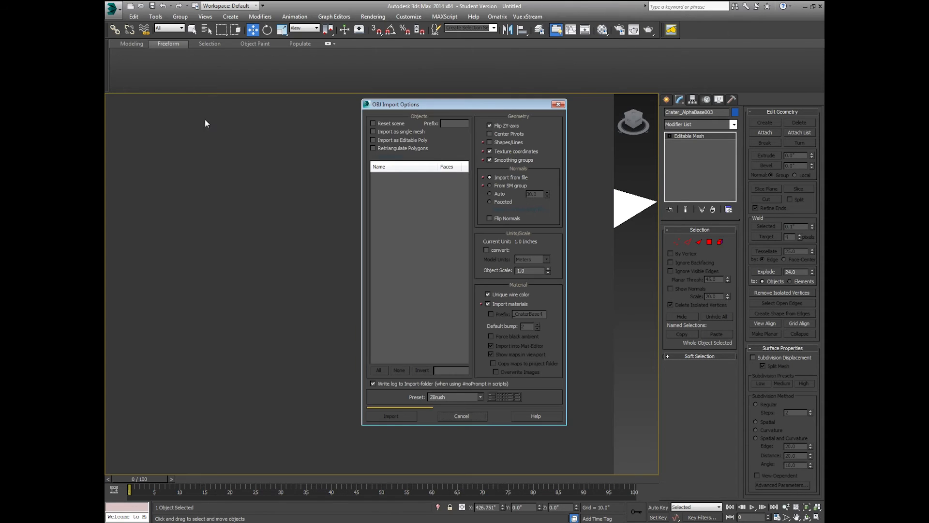
click(391, 415)
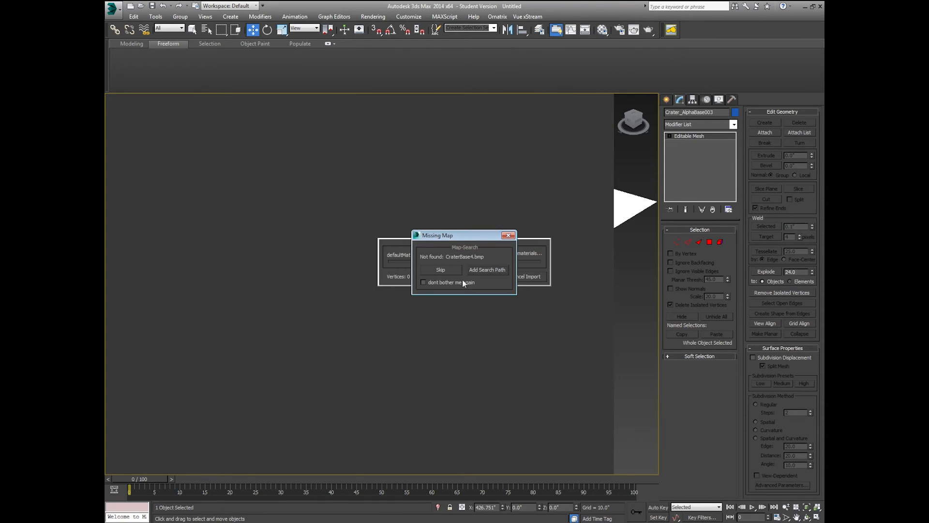
click(441, 270)
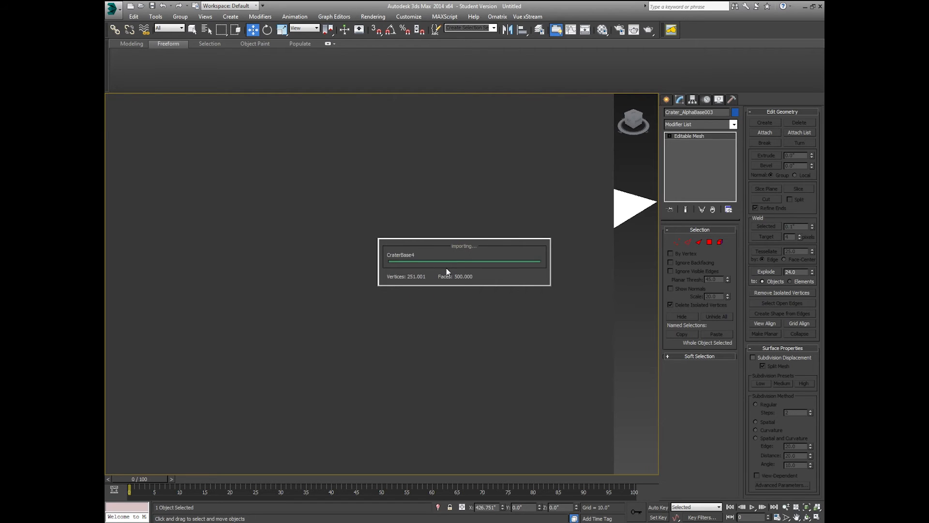
click(568, 308)
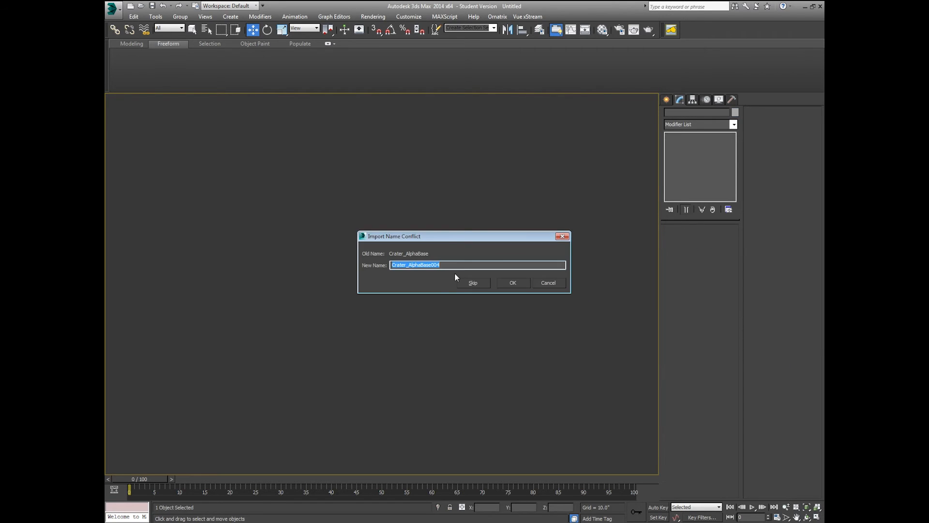
click(512, 283)
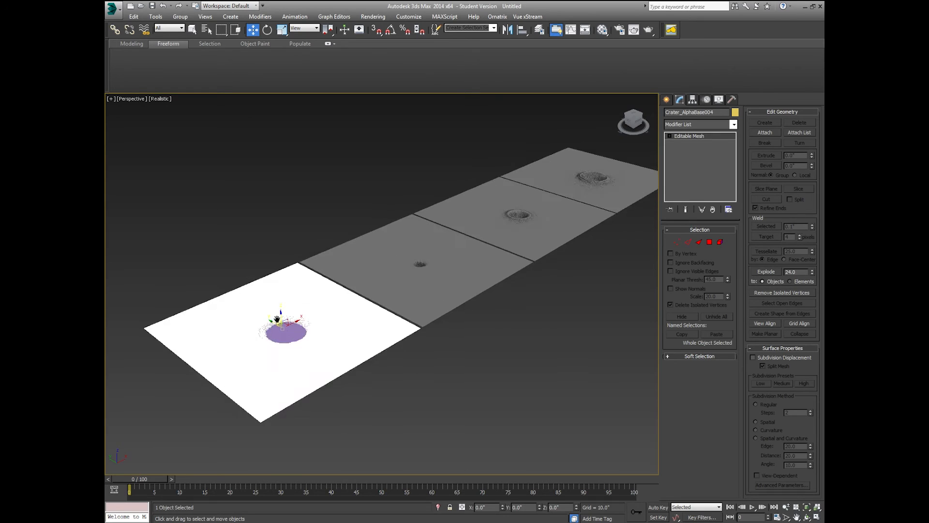
drag(293, 319, 576, 165)
Step: Select the four grey crater planes in the row
click(522, 301)
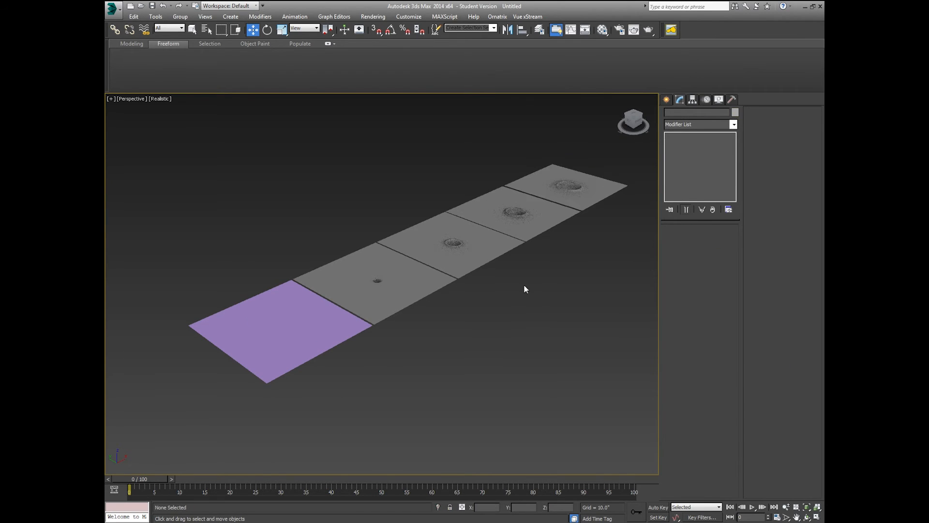
middle_drag(523, 289, 510, 301)
drag(603, 152, 584, 174)
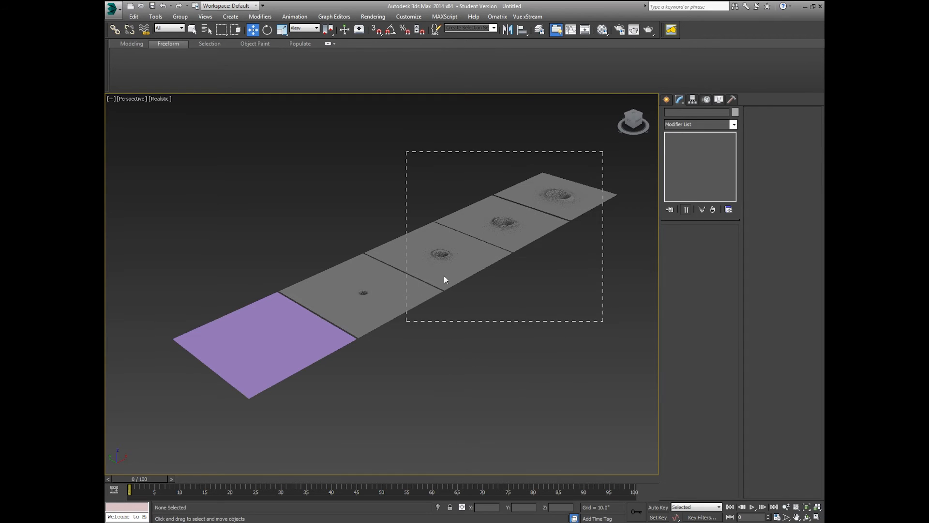
drag(444, 275, 443, 276)
Step: Create a new layer named MorphTargets and make 0 (default) the current layer again
click(540, 29)
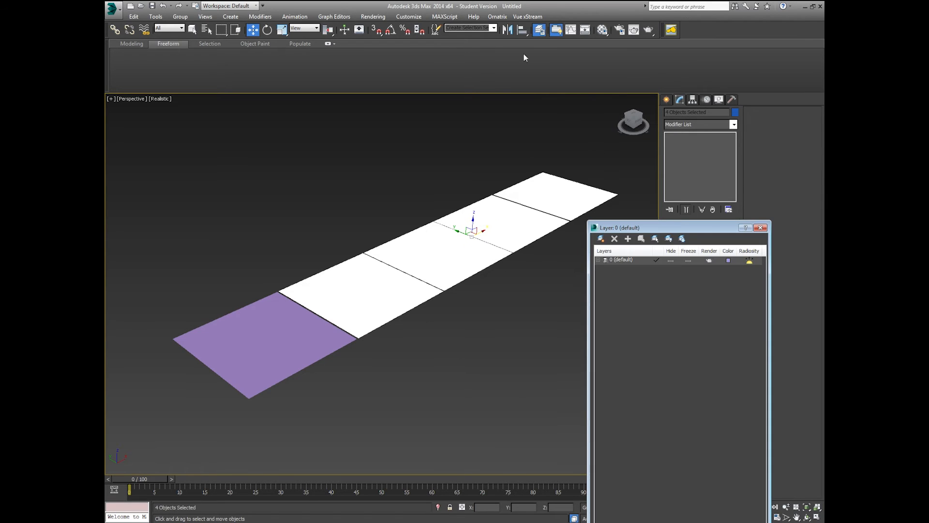
click(599, 239)
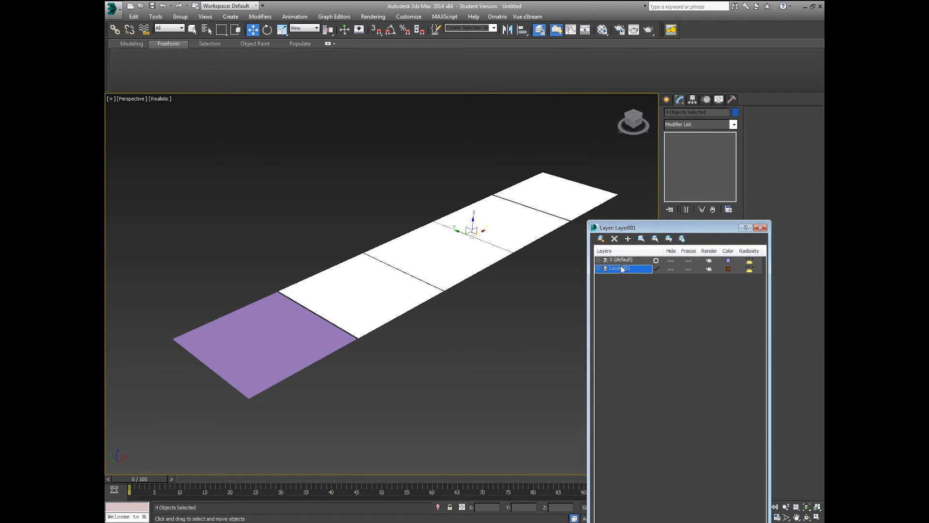
text(MorphTargets)
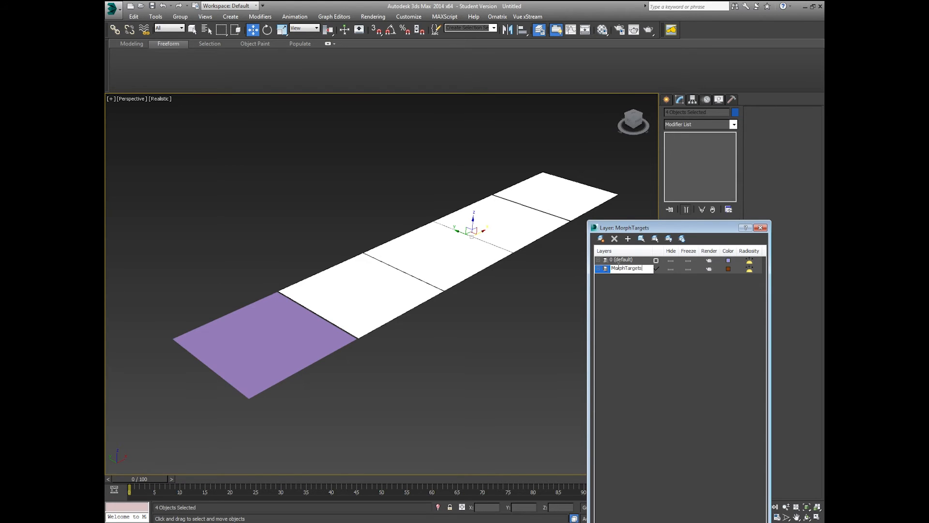
key(Return)
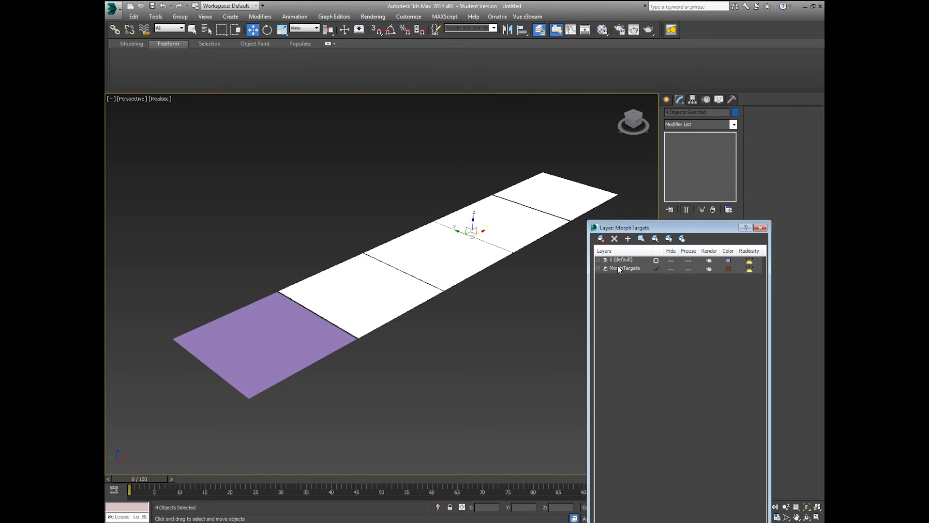
click(655, 260)
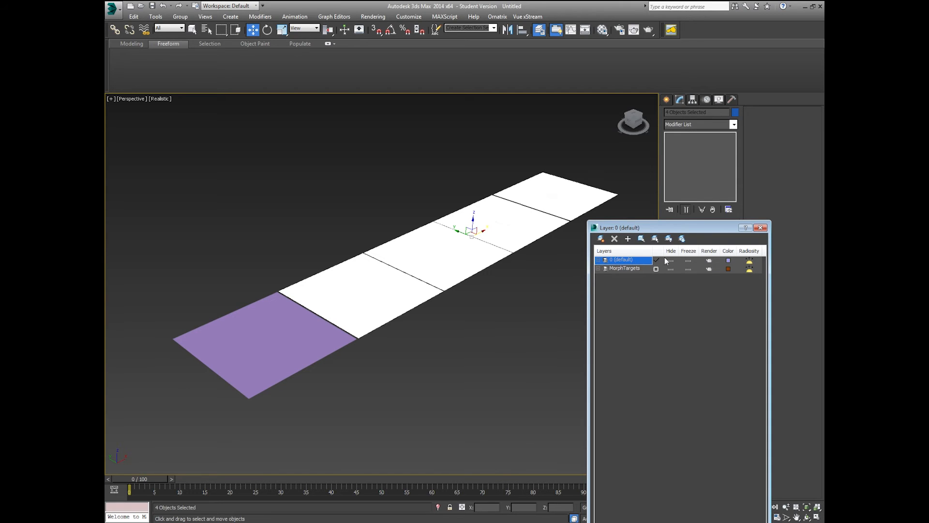
Step: Close the Layer Manager, select the purple base plane, and pick the first crater plane for morph channel 1
click(761, 228)
click(511, 338)
click(301, 354)
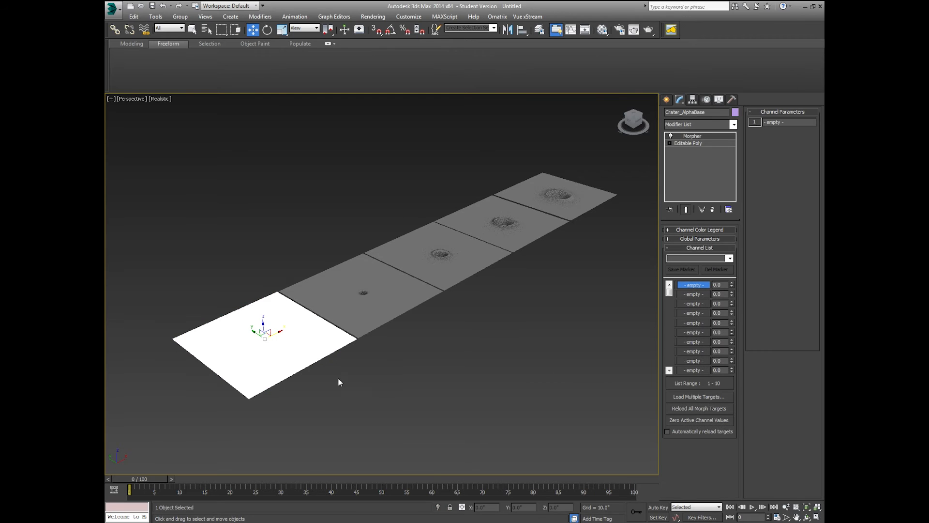
right_click(697, 286)
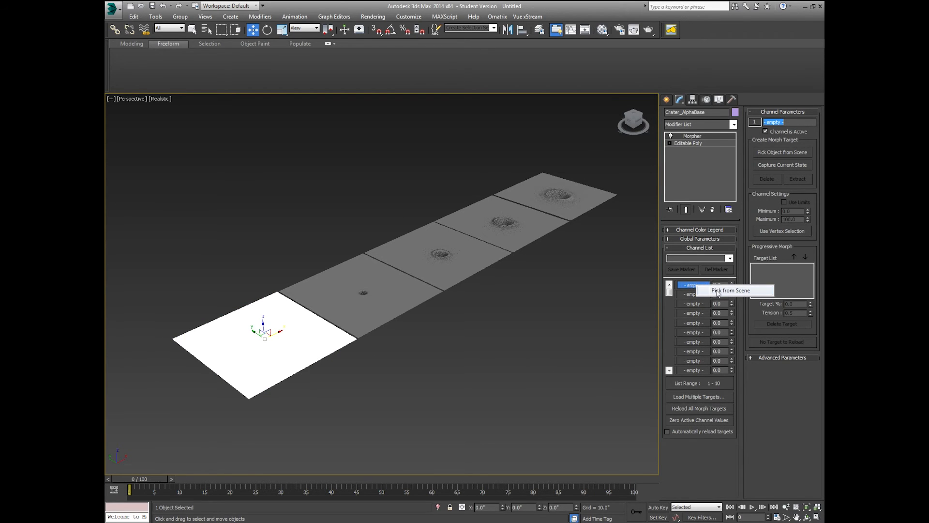
click(718, 291)
click(365, 298)
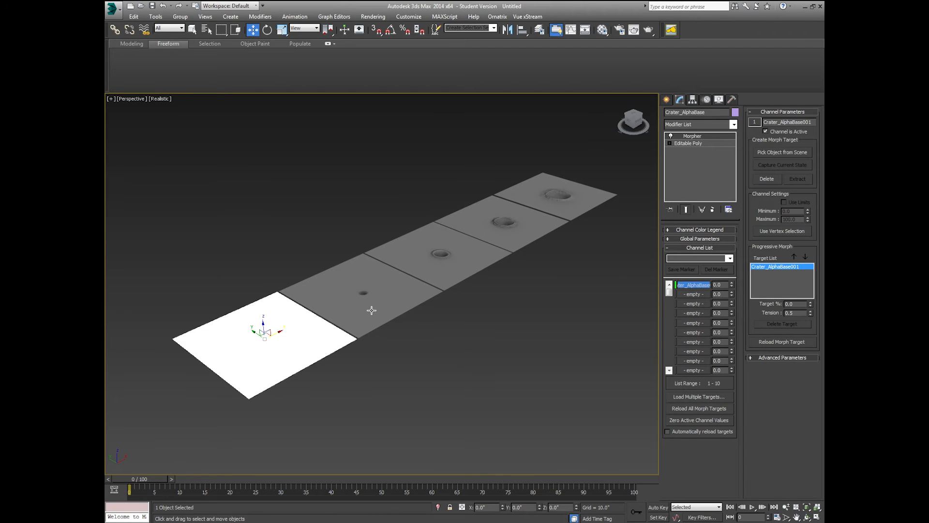
middle_drag(396, 300, 400, 318)
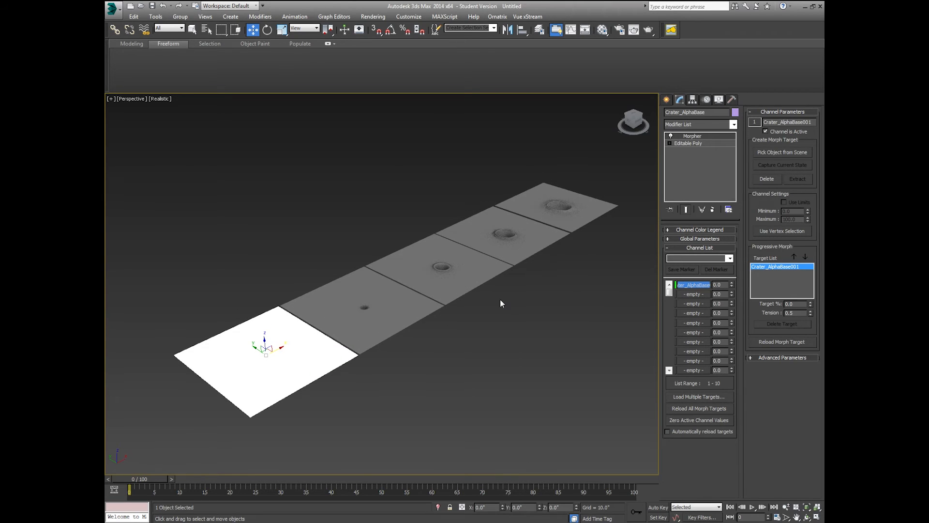
Step: Add the remaining three crater planes as progressive targets, then reselect the base plane
click(782, 153)
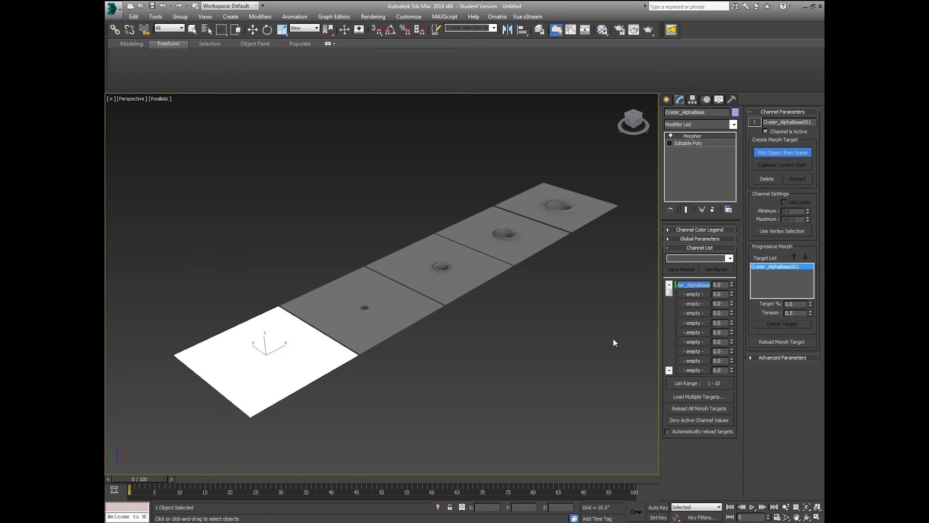
click(463, 279)
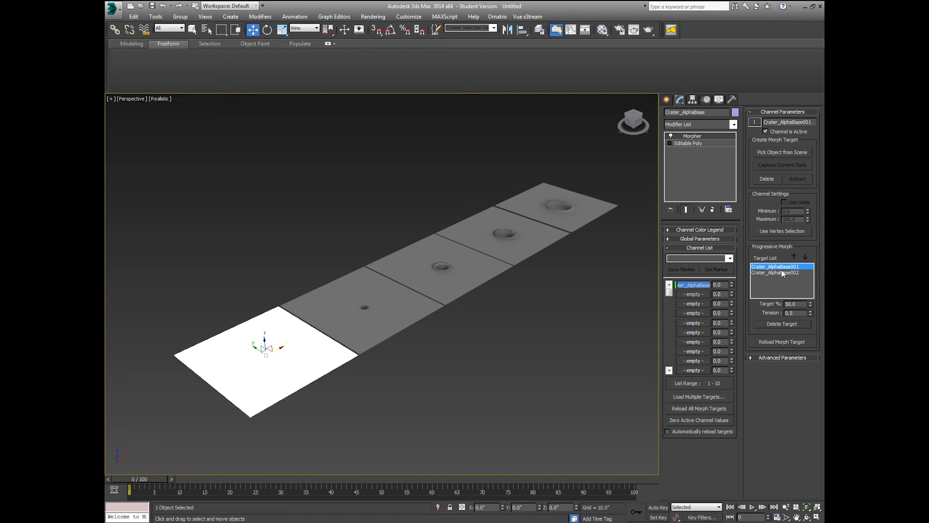
click(764, 153)
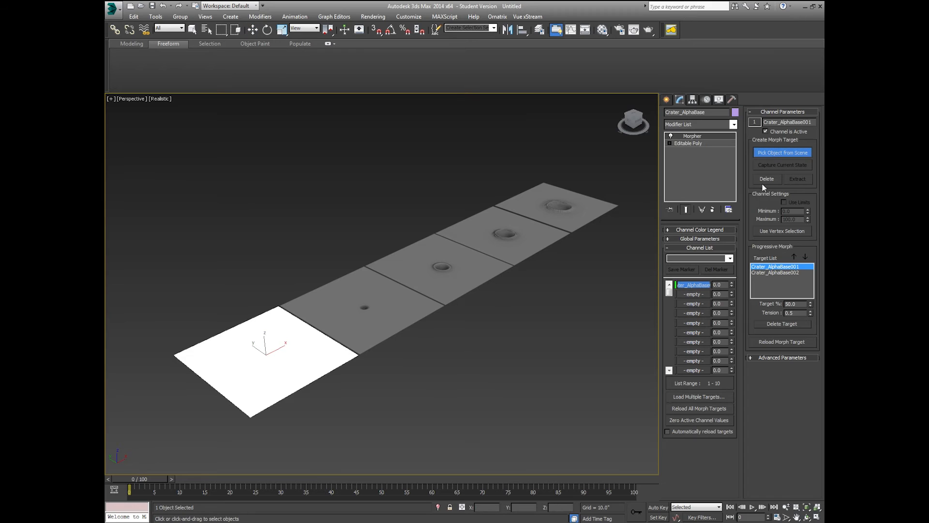
click(514, 254)
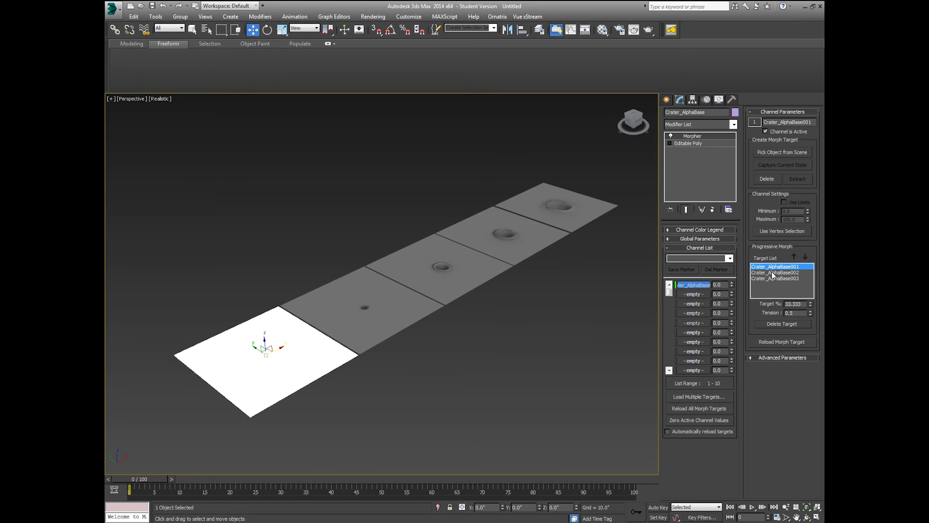
click(762, 153)
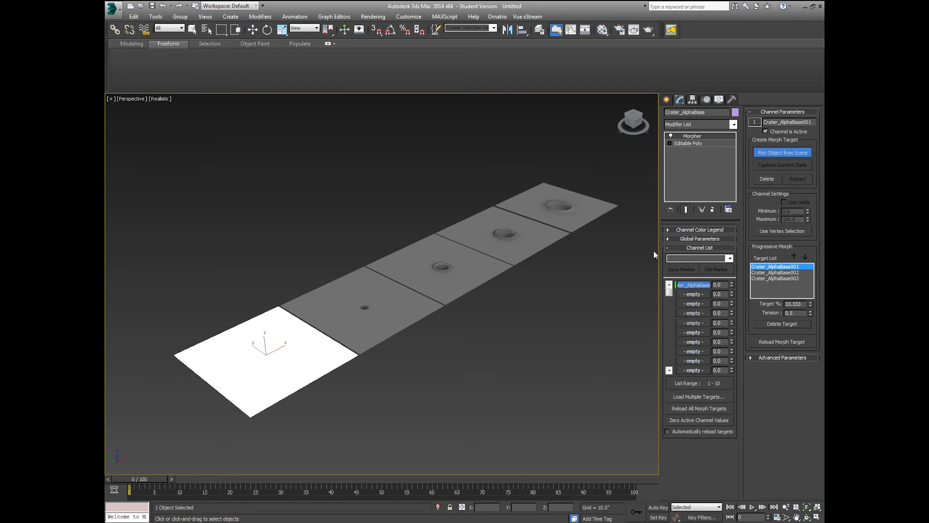
click(594, 213)
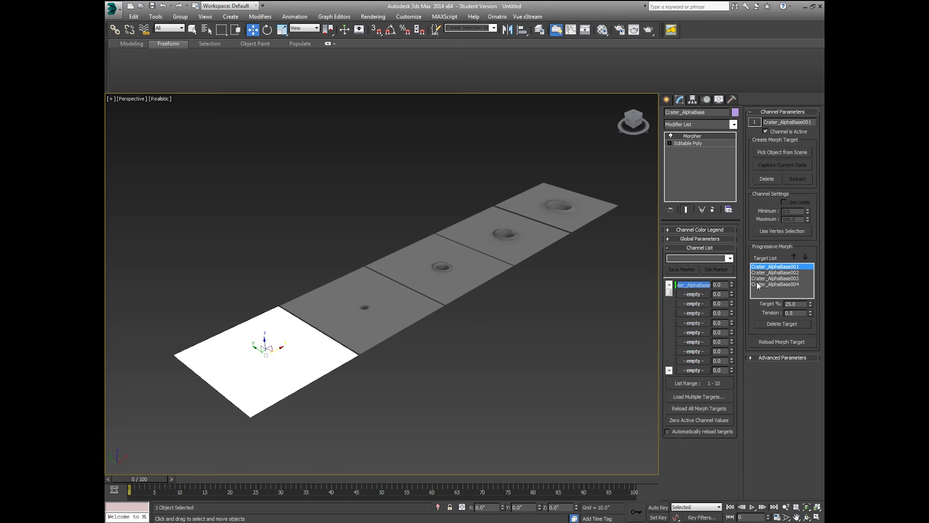
middle_drag(564, 298, 510, 301)
scroll(568, 297, up, 2)
scroll(550, 305, down, 4)
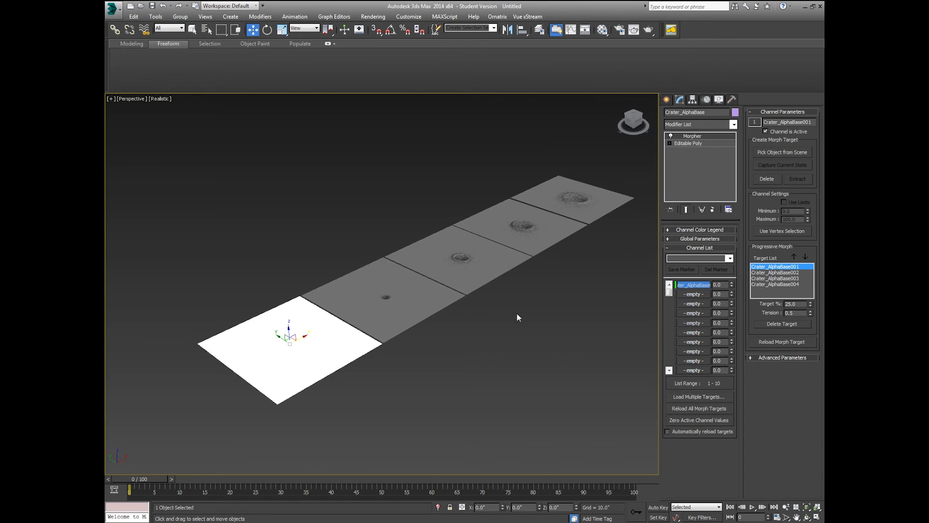
click(519, 314)
click(325, 354)
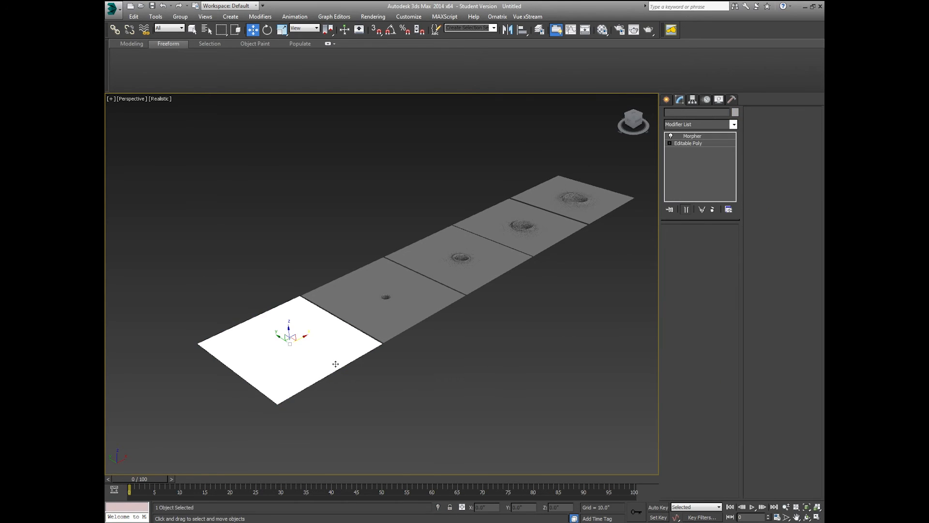
Step: Hide the MorphTargets layer in the layer manager so only the base plane shows
scroll(286, 376, up, 3)
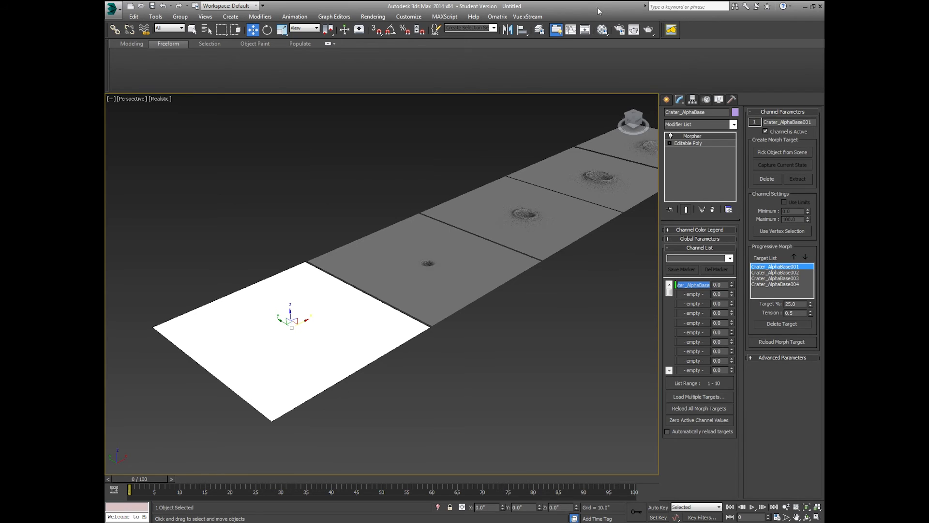
click(539, 30)
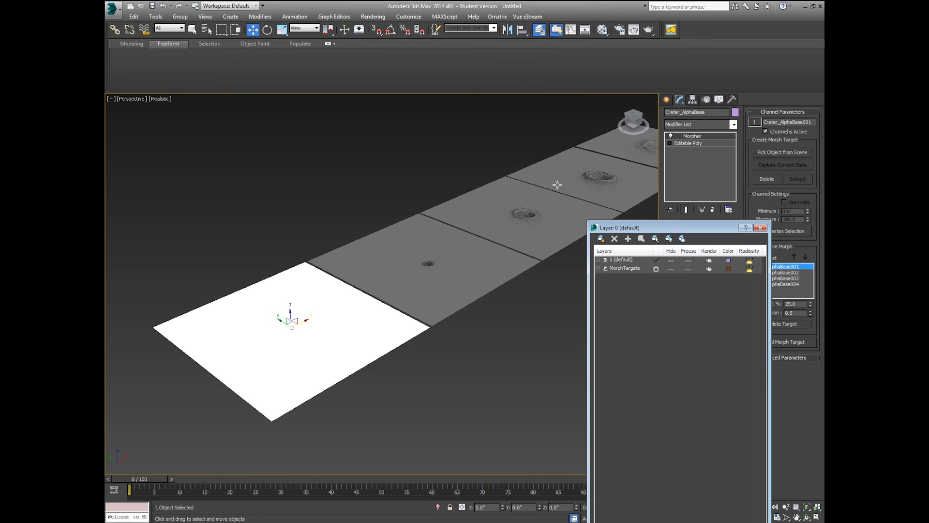
click(671, 269)
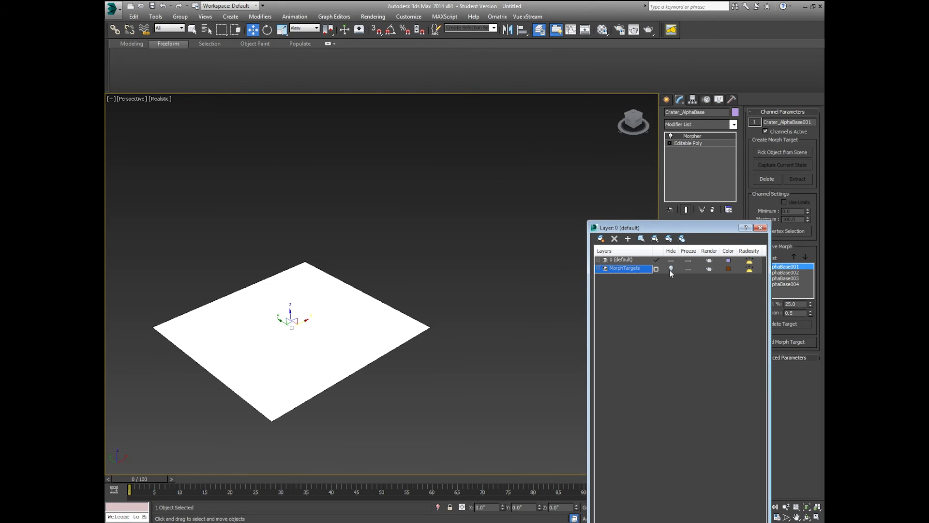
click(760, 228)
Step: Frame and reselect the base plane, test its morph channel, and turn on Auto Key
key(z)
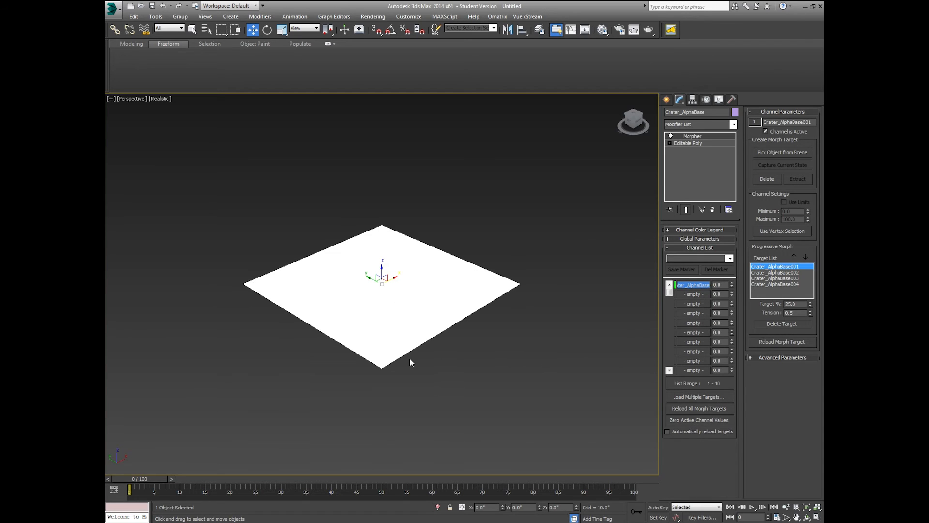
key(ctrl+d)
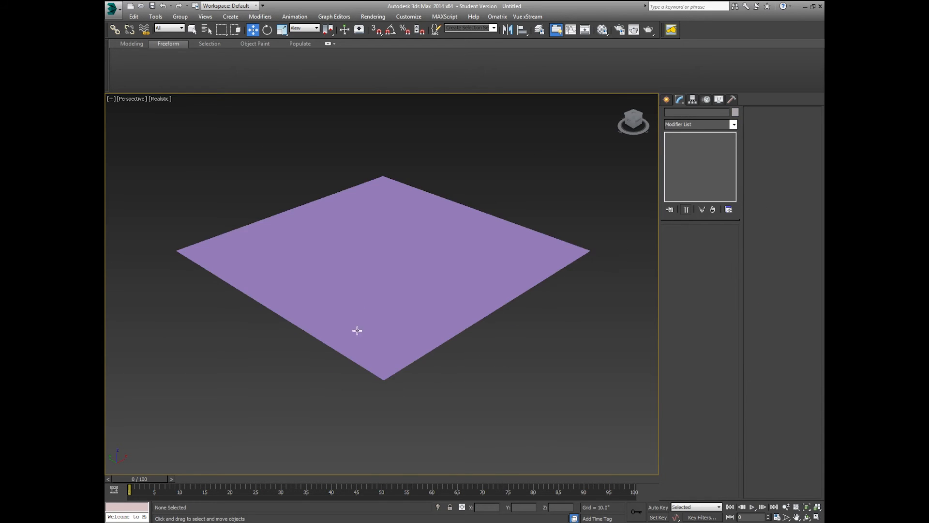
scroll(368, 310, up, 4)
scroll(398, 302, down, 2)
click(398, 302)
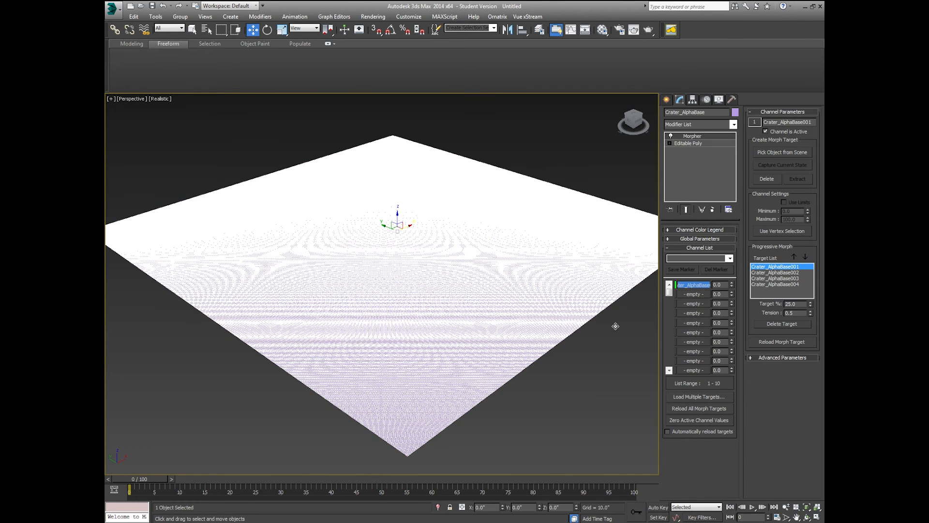
drag(733, 287, 722, 308)
click(657, 507)
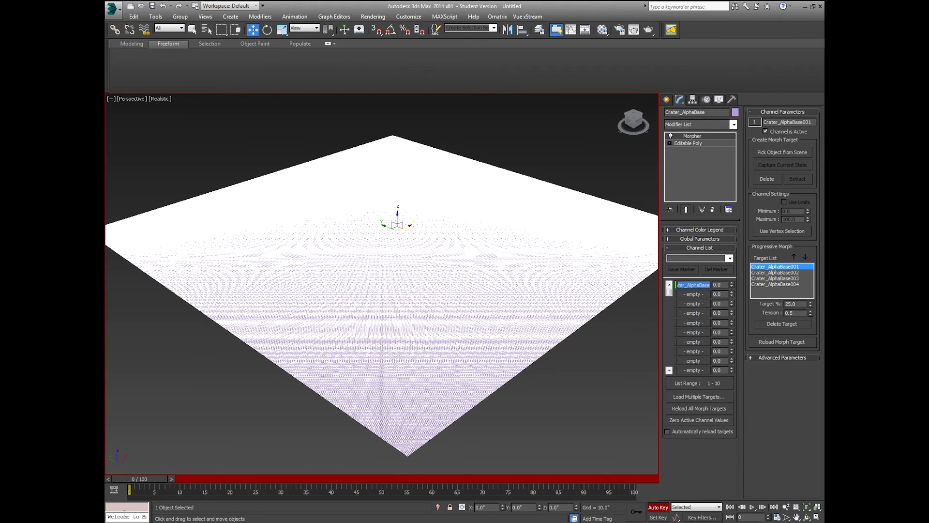
Step: Key the morph channel to 100 at frame 60, turn Auto Key off, and play the animation
drag(137, 483, 435, 463)
key(w)
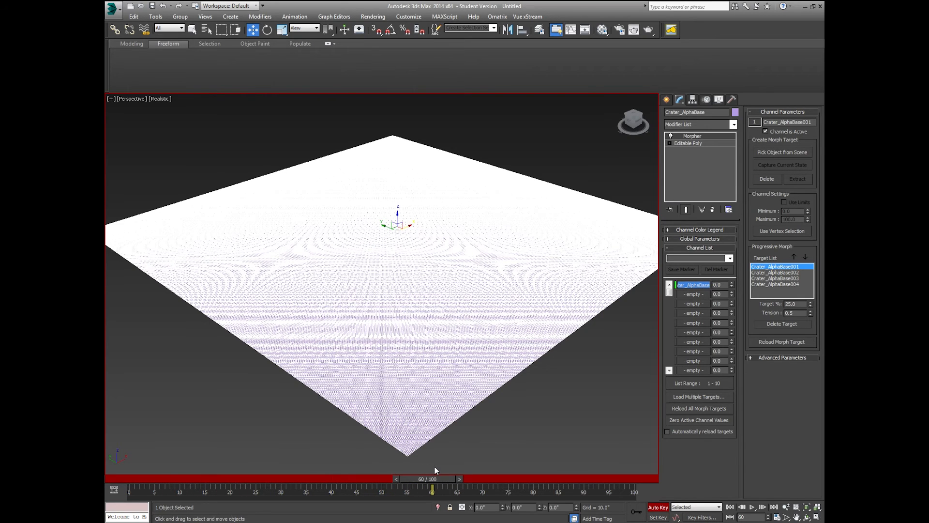
drag(732, 285, 746, 120)
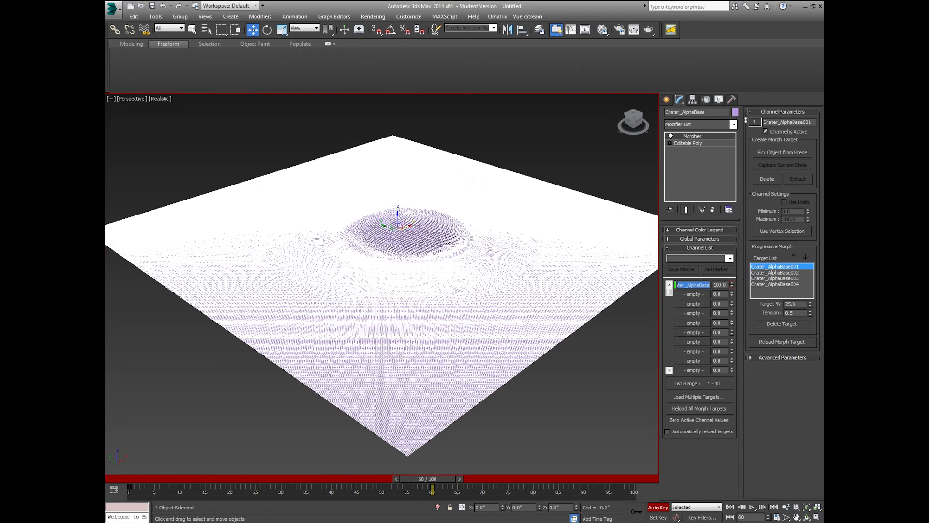
click(536, 159)
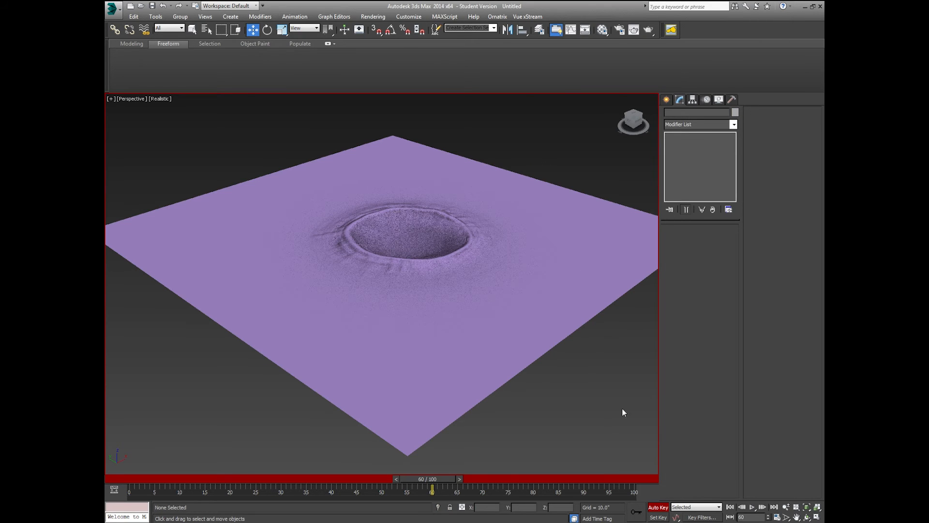
click(660, 507)
middle_drag(576, 374, 560, 380)
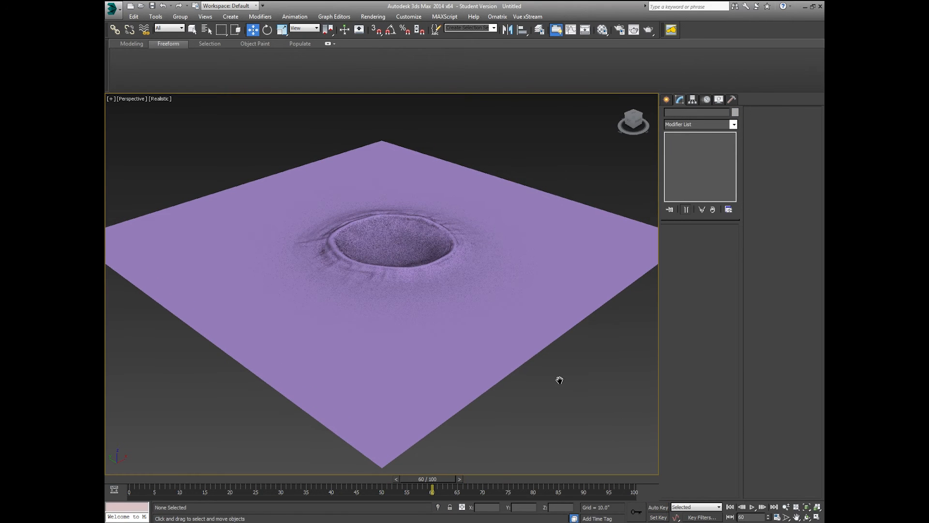
click(752, 508)
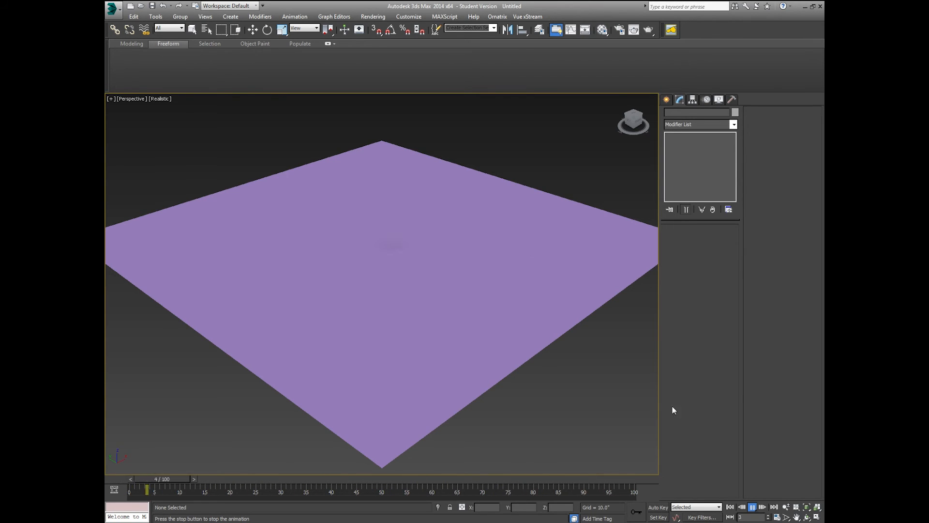
Step: Stop playback, move the crater key from frame 60 to frame 9, and replay
click(365, 479)
click(415, 418)
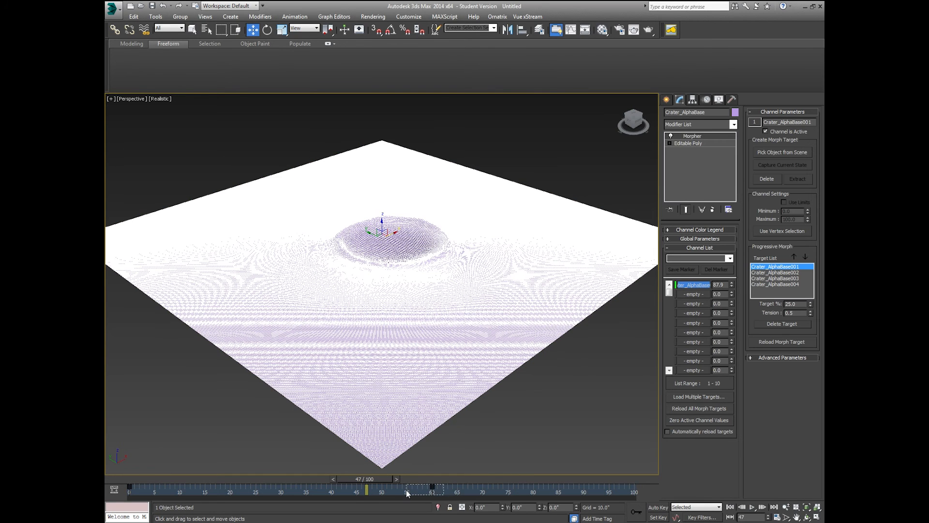
drag(432, 487, 174, 495)
click(189, 445)
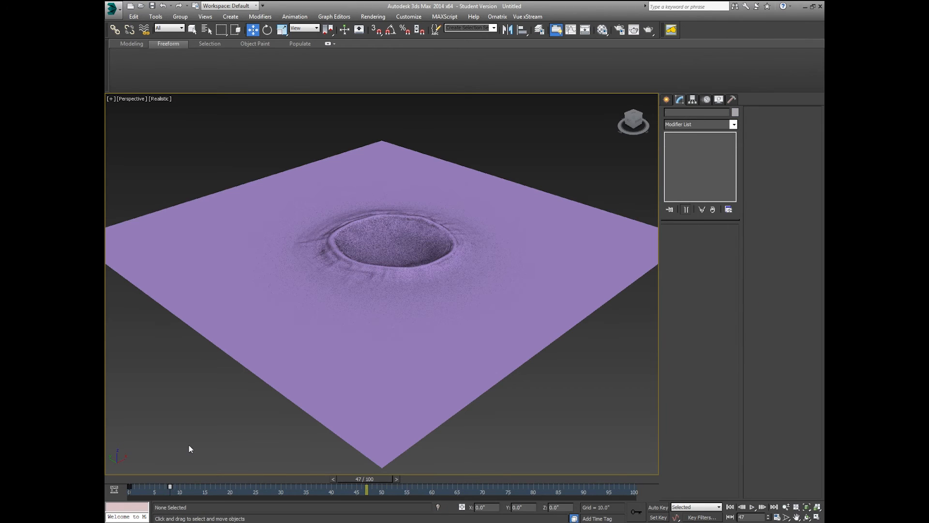
click(752, 508)
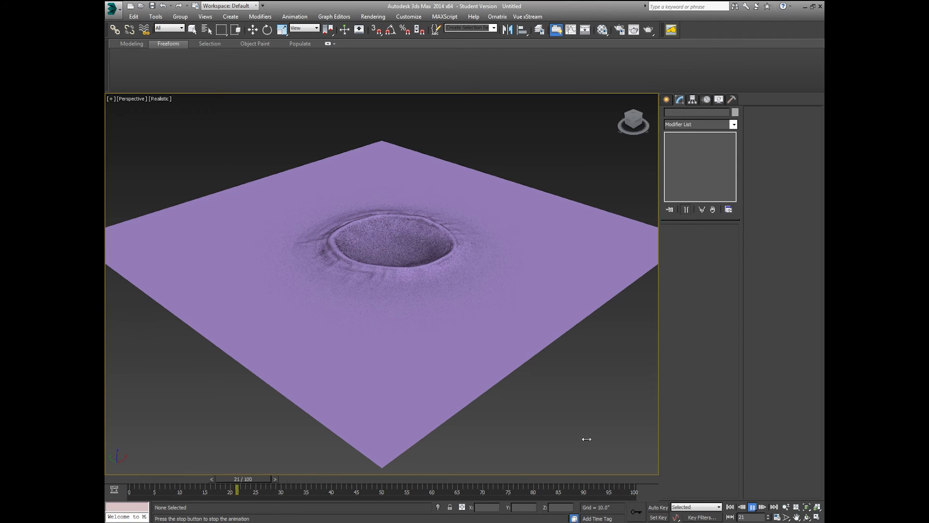
Step: Return the timeline to frame 0 and reselect the crater plane to show its Morpher
drag(165, 478, 121, 477)
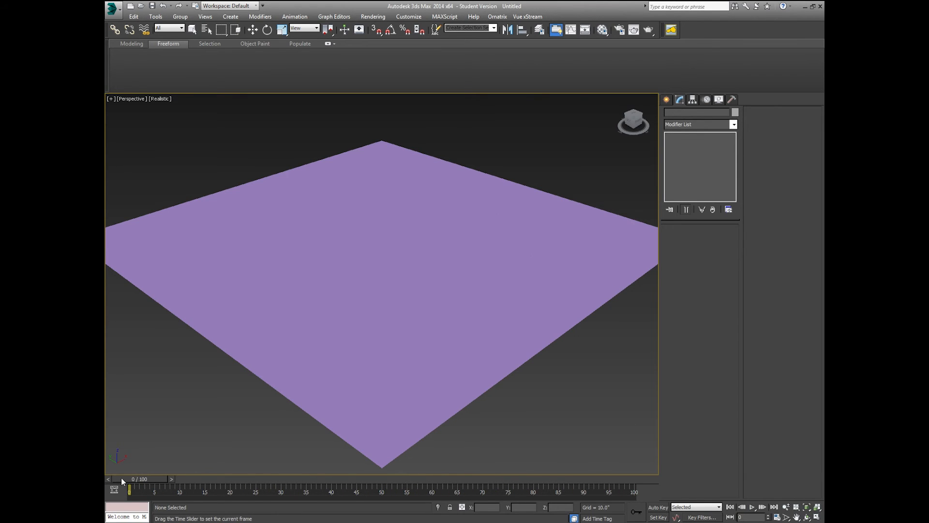
key(w)
click(268, 370)
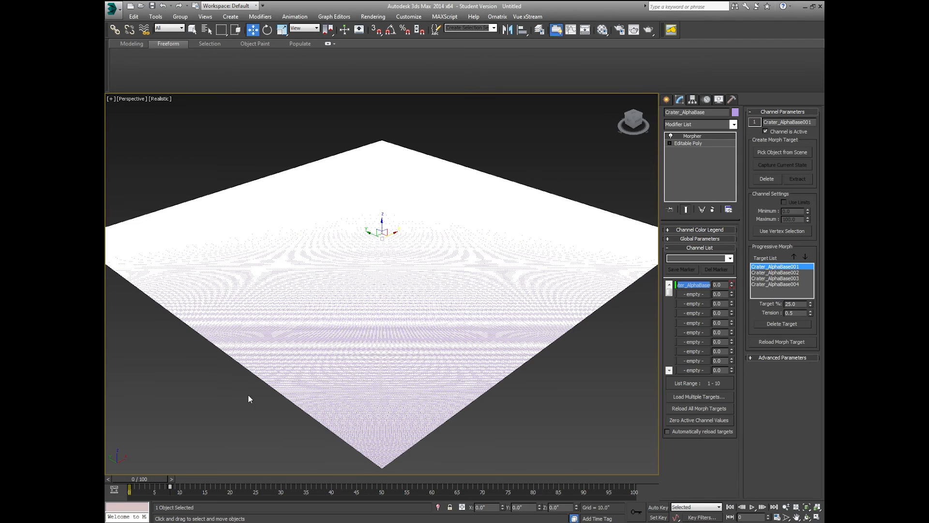
click(250, 395)
click(342, 356)
key(l)
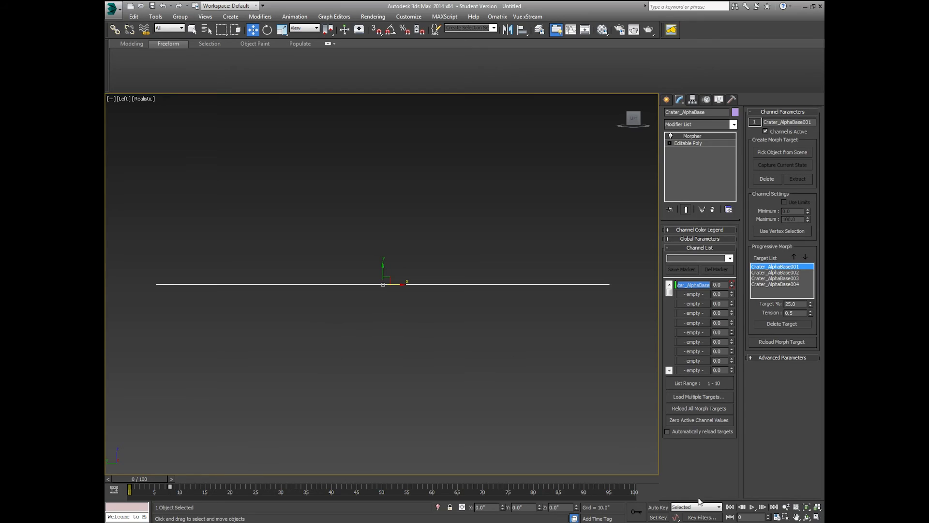
click(806, 517)
drag(454, 241, 420, 276)
key(p)
scroll(384, 267, down, 4)
middle_drag(384, 267, 387, 225)
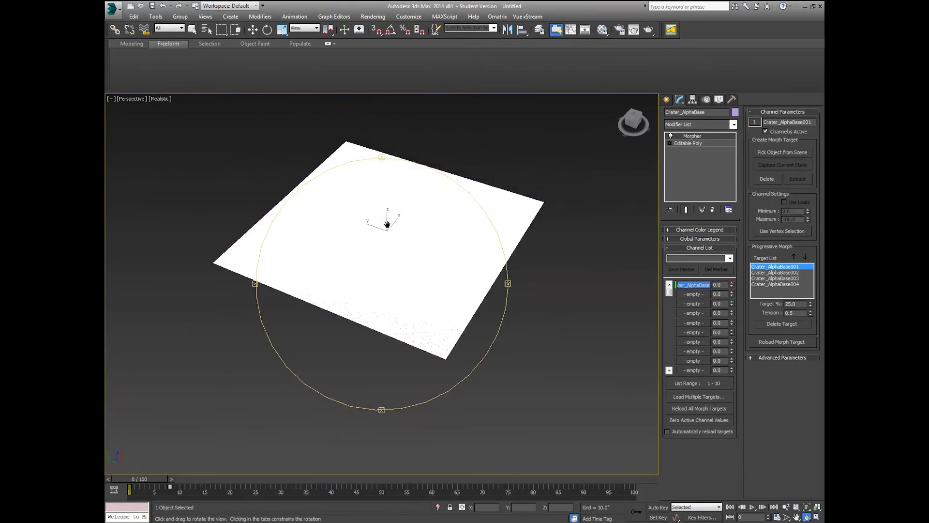
middle_drag(375, 259, 379, 284)
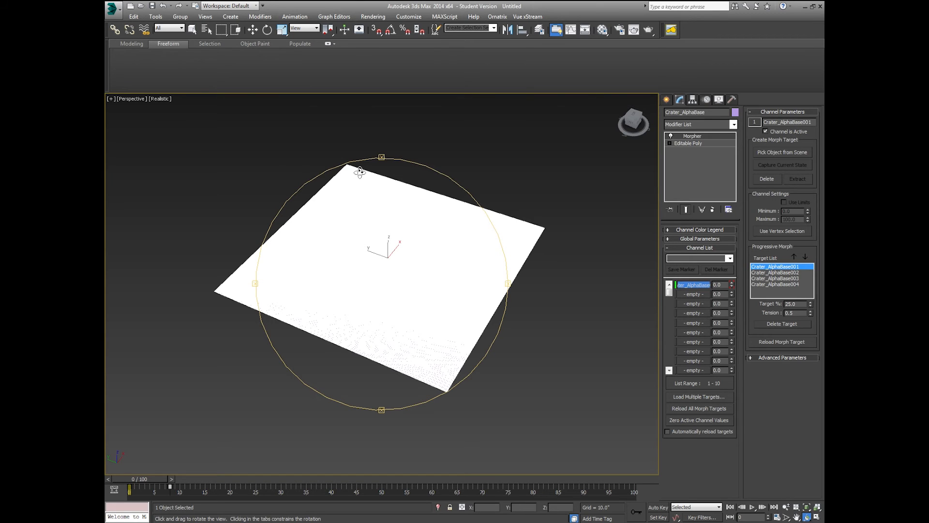
drag(326, 317, 354, 274)
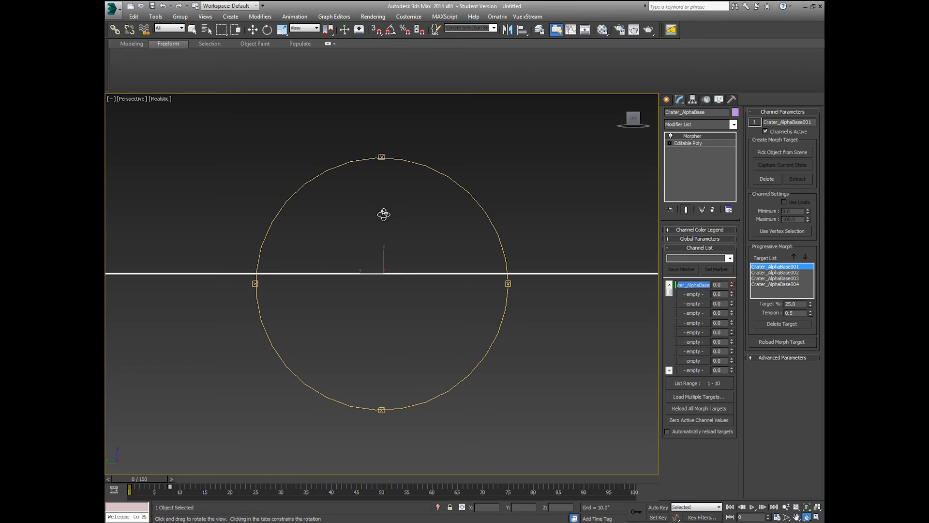
Step: Add a UVW Map modifier to the crater plane and switch to the Left view
click(734, 125)
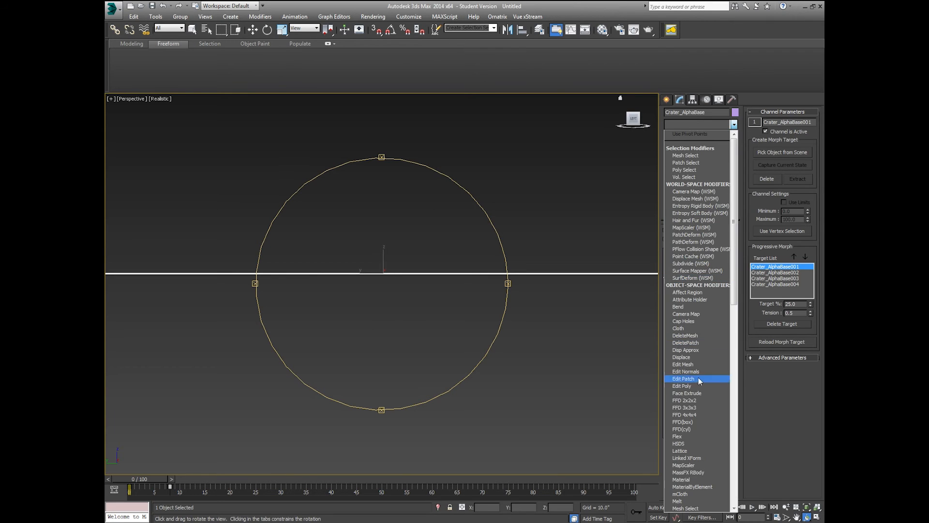
scroll(696, 407, down, 10)
scroll(690, 438, down, 5)
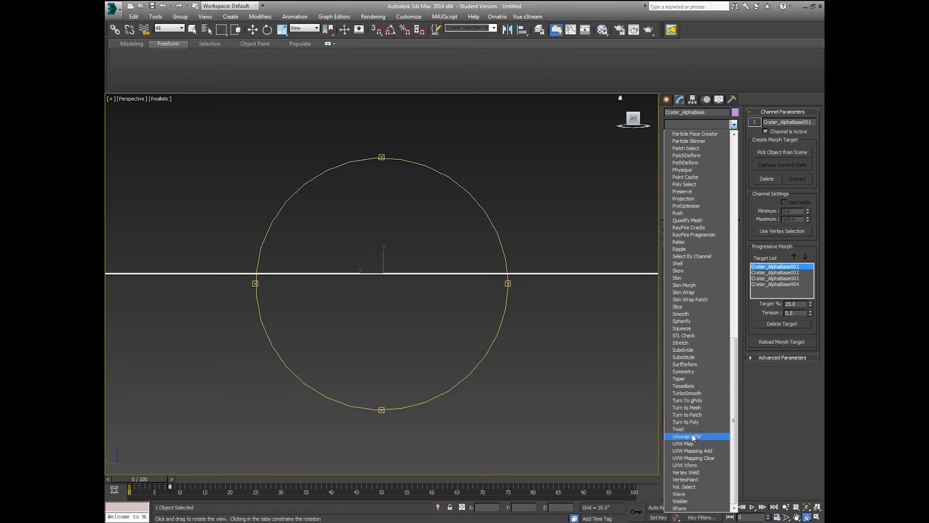
click(694, 444)
click(694, 444)
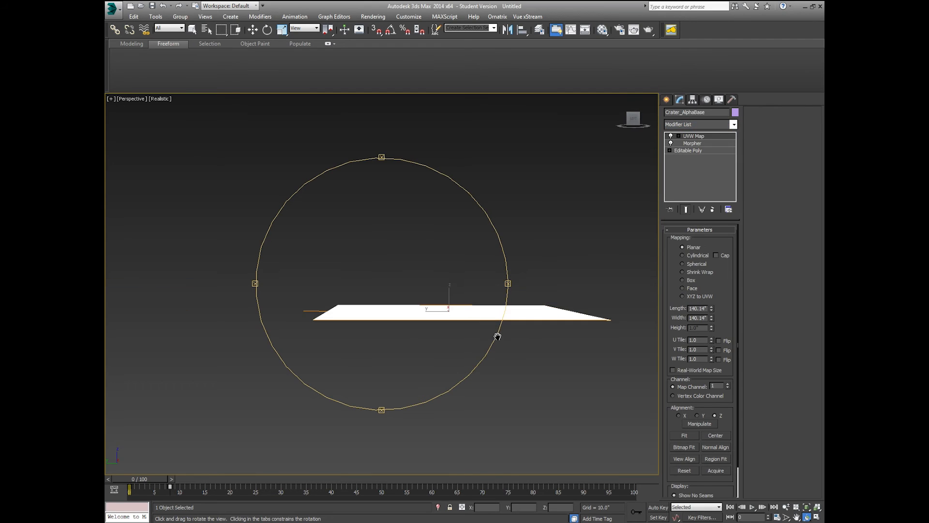
key(l)
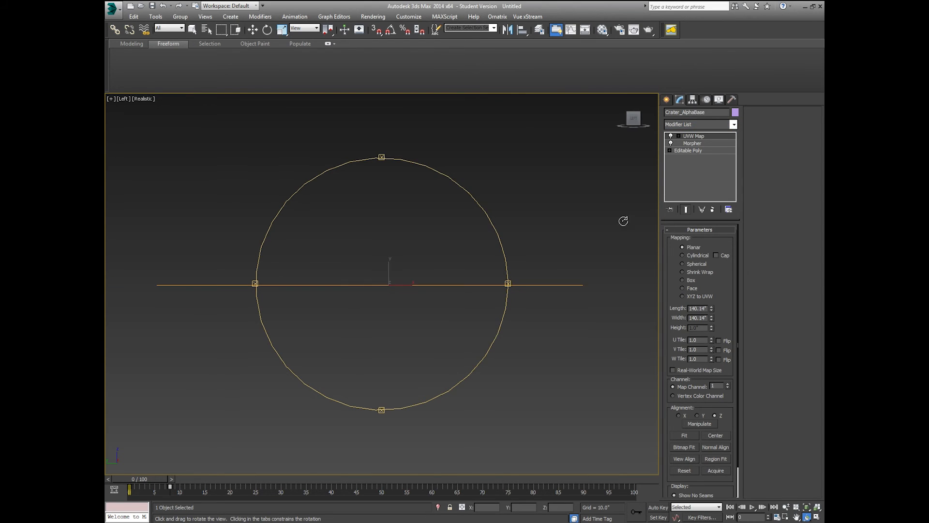
Step: Rotate the UVW mapping gizmo 90 degrees upright with Angle Snap on
click(679, 137)
click(692, 144)
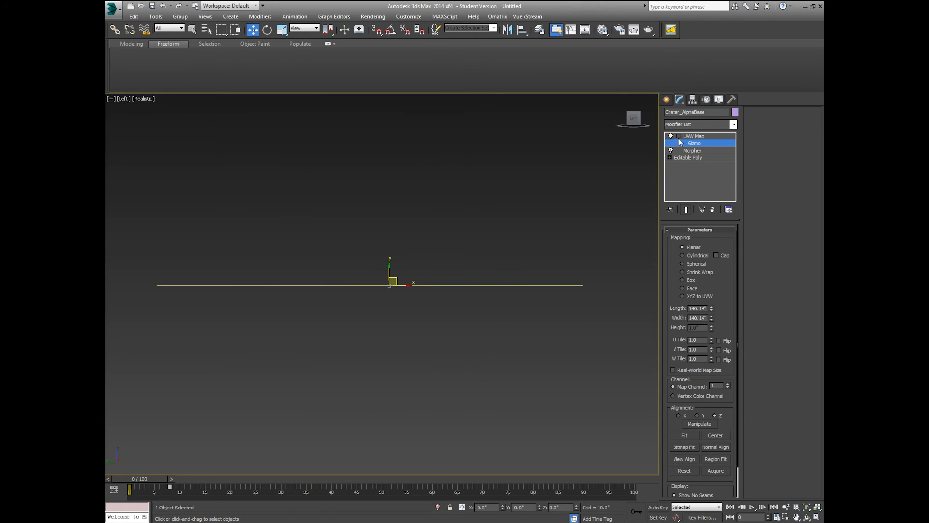
click(390, 30)
click(272, 34)
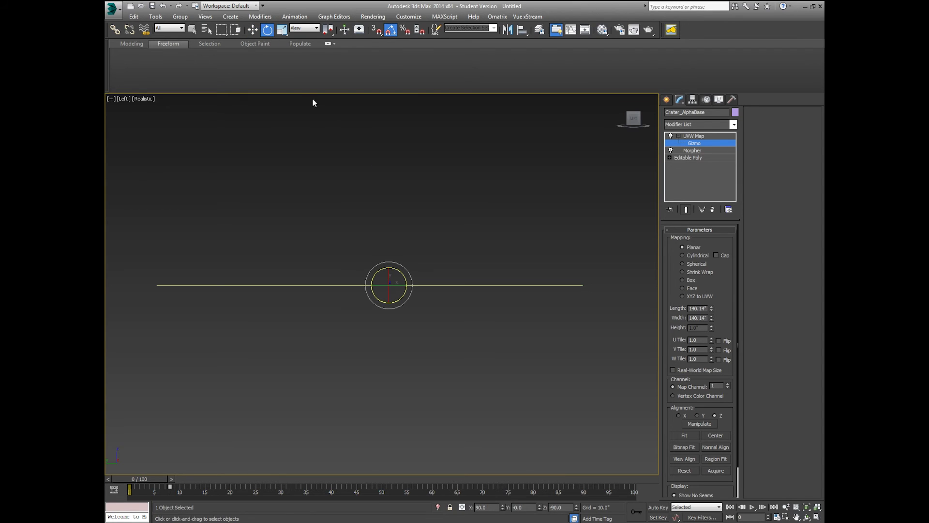
drag(400, 270, 423, 309)
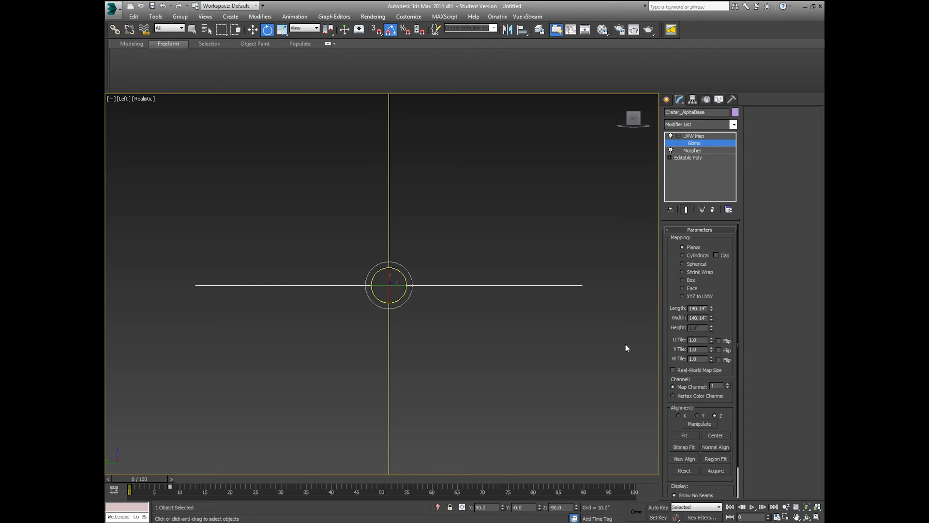
Step: Orbit to check the upright gizmo, return to Perspective, and exit the Gizmo level
middle_drag(519, 422, 500, 435)
scroll(498, 422, down, 2)
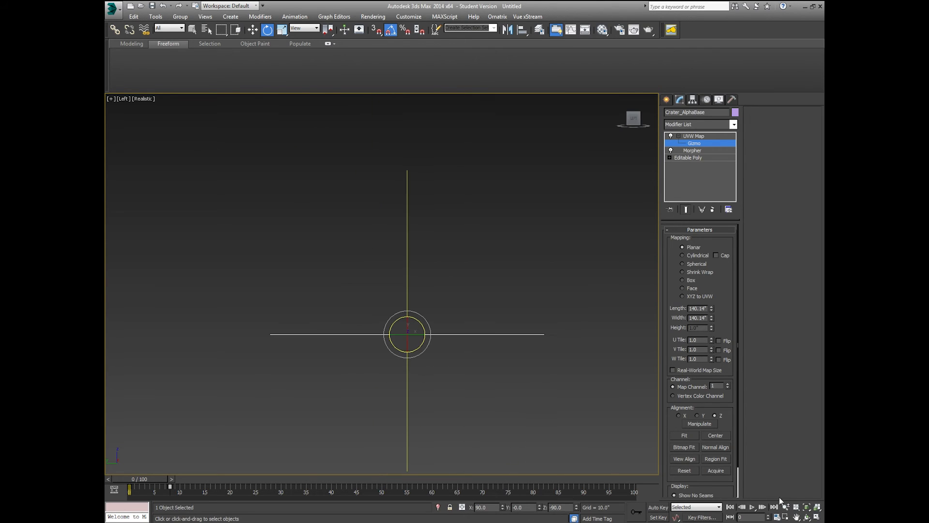
key(ctrl+r)
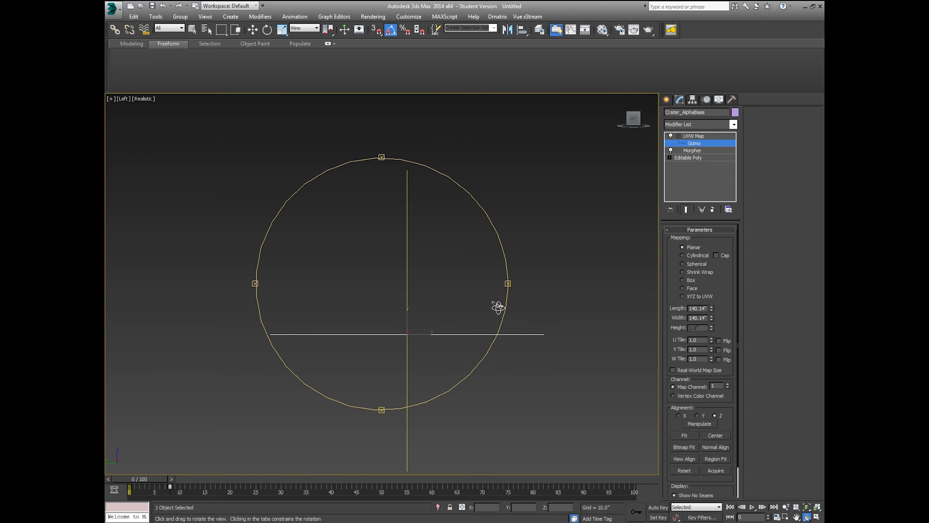
drag(498, 305, 404, 269)
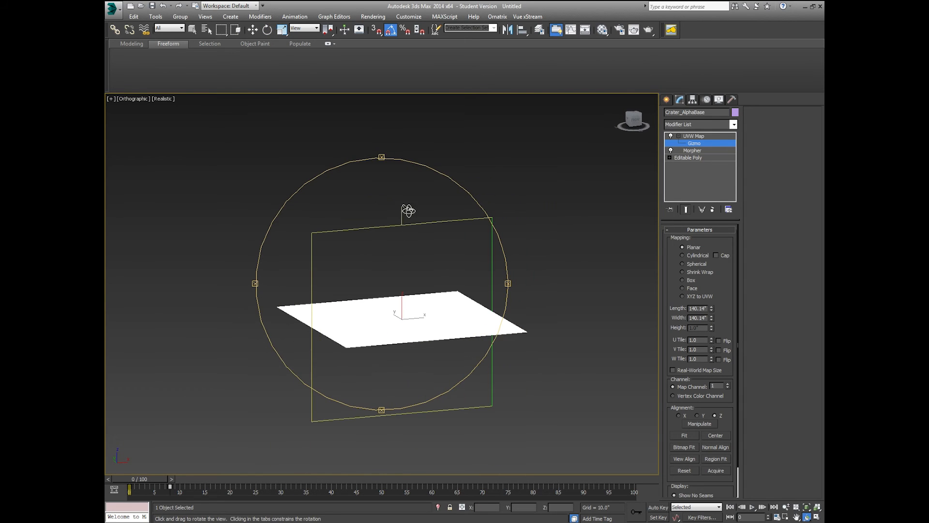
drag(407, 209, 392, 238)
click(252, 29)
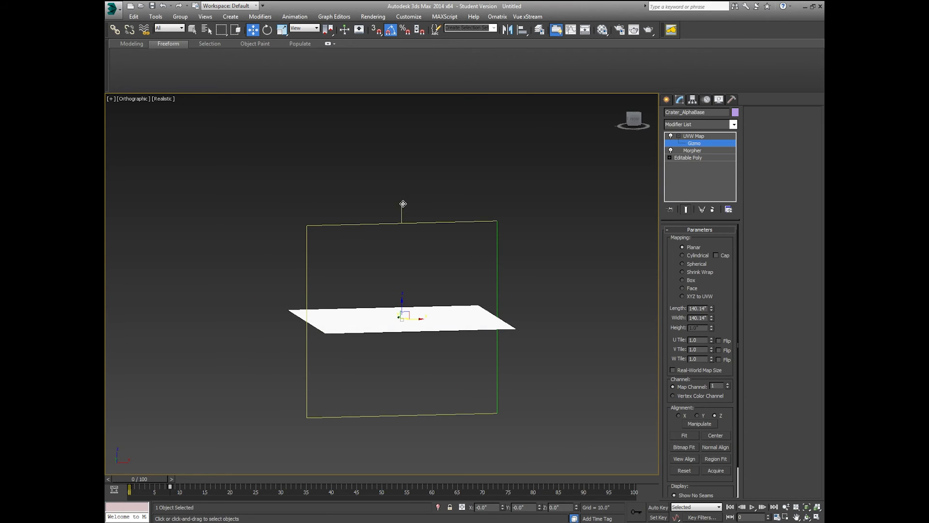
key(p)
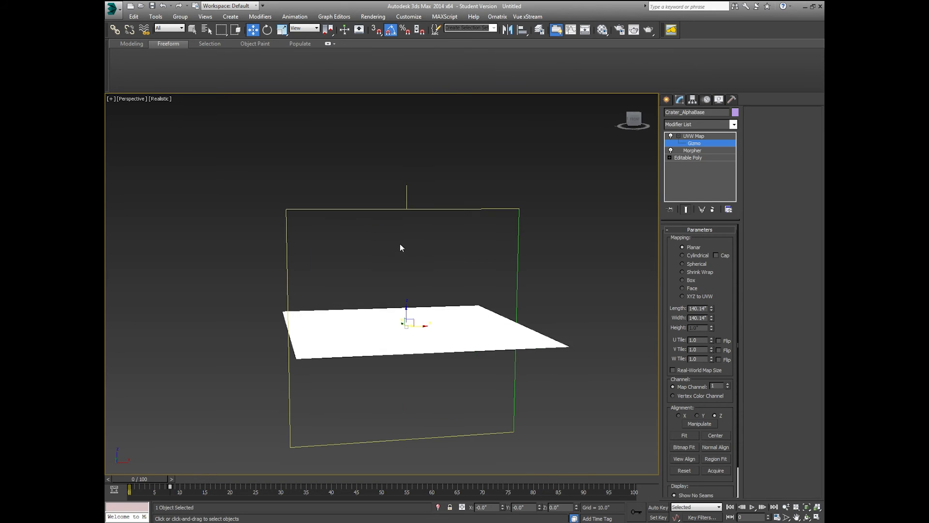
scroll(397, 233, up, 3)
scroll(397, 233, down, 3)
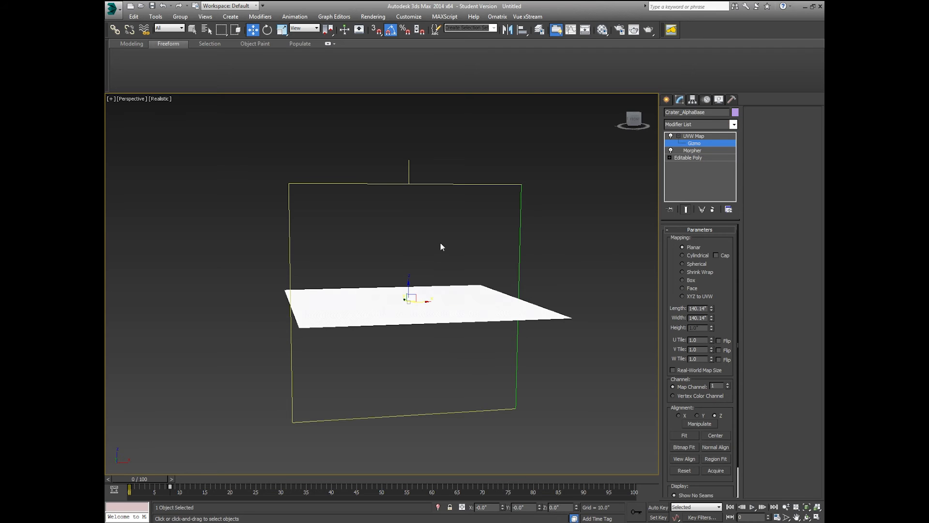
click(707, 142)
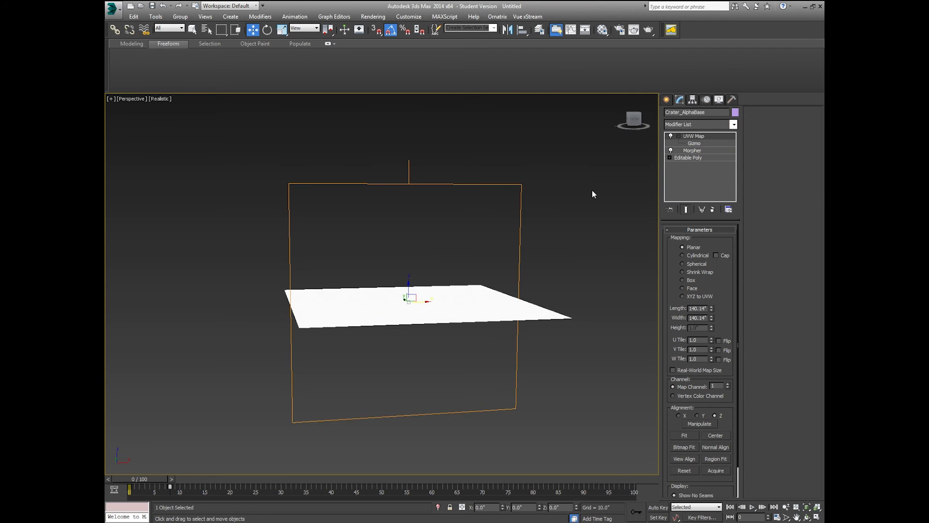
Step: Fit the UVW gizmo to Crater_AlphaBase, then refit it at frame 8 to 4.59 length
click(583, 193)
click(428, 297)
click(687, 436)
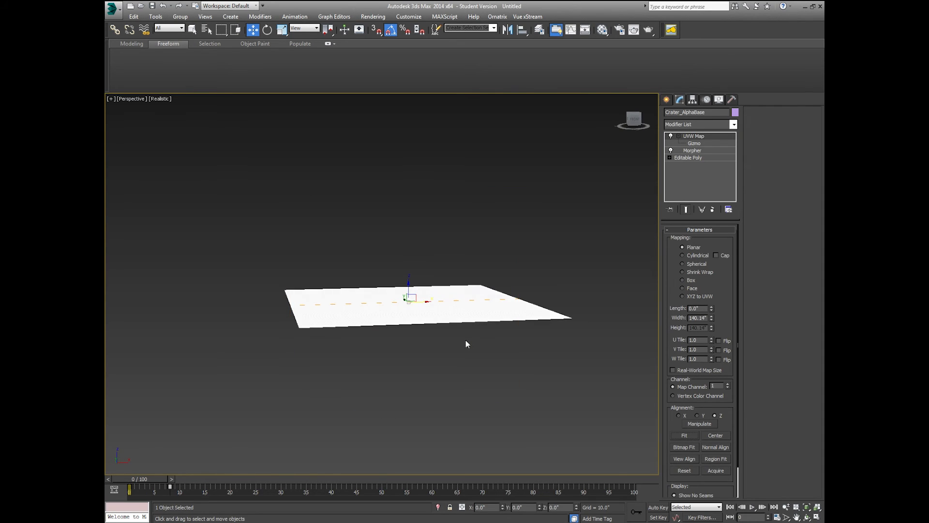
drag(152, 477, 190, 479)
key(w)
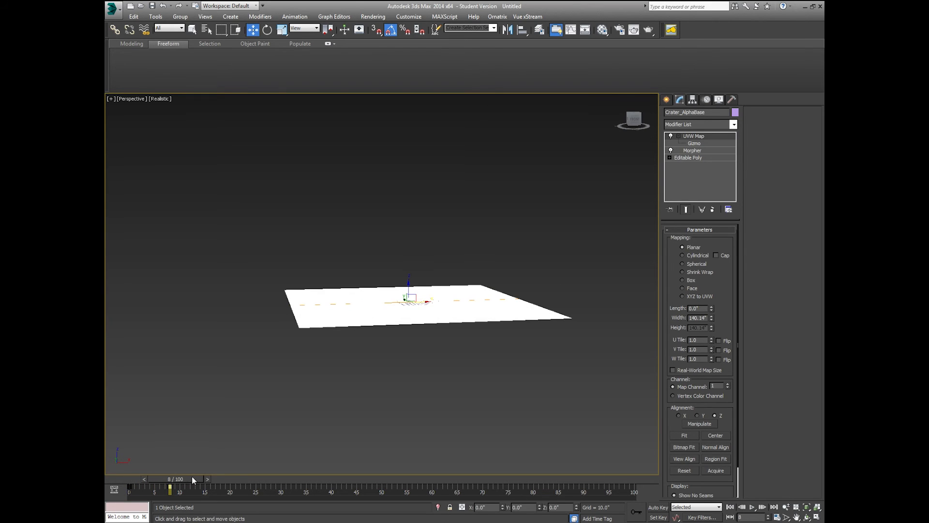
scroll(333, 358, up, 3)
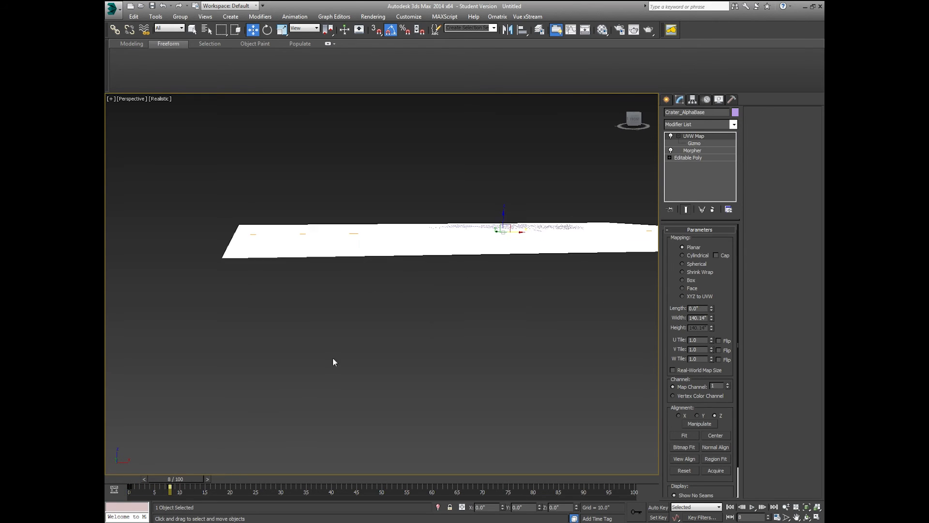
scroll(261, 417, down, 1)
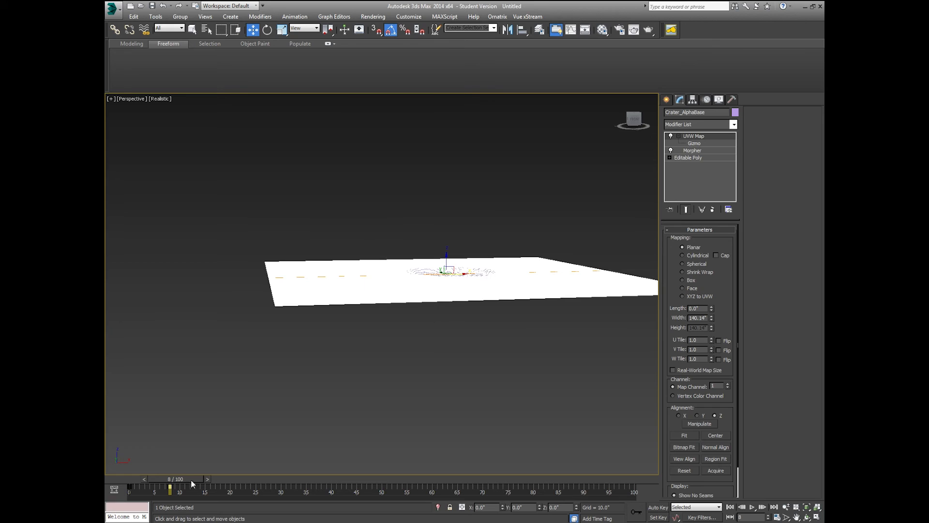
click(690, 437)
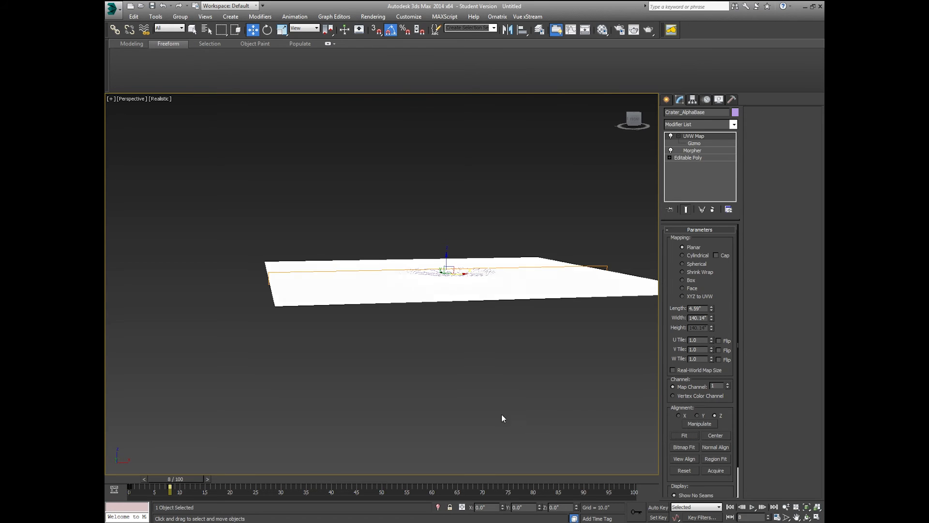
Step: Check the fitted mapping on the crater from the Left and Front views
key(l)
scroll(411, 262, up, 5)
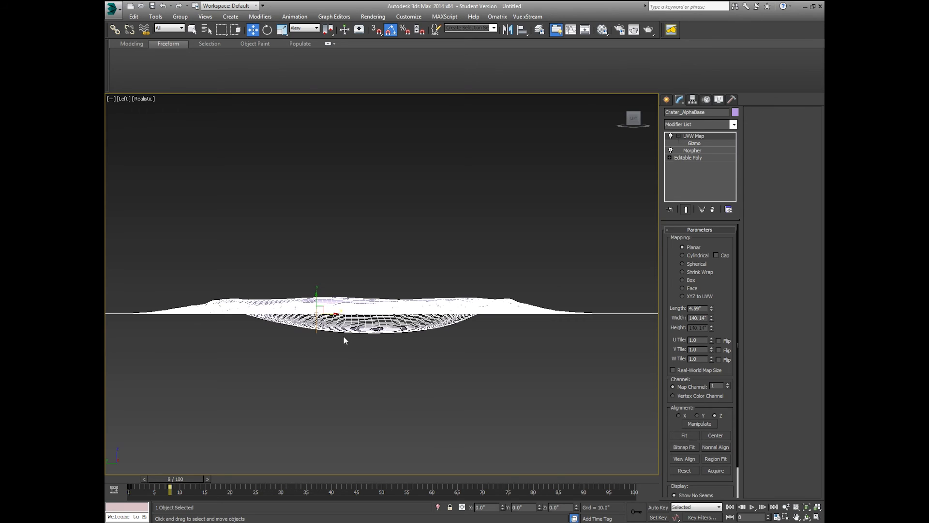
key(f)
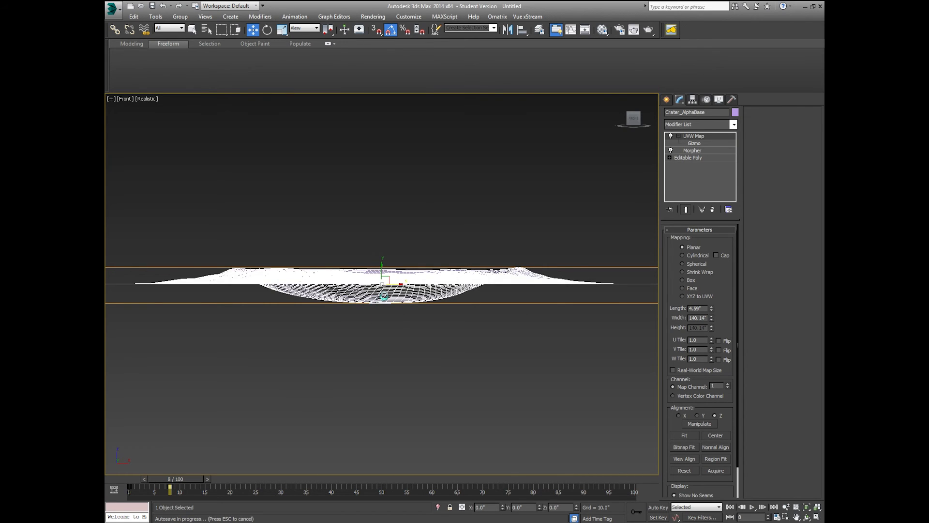
scroll(386, 325, down, 2)
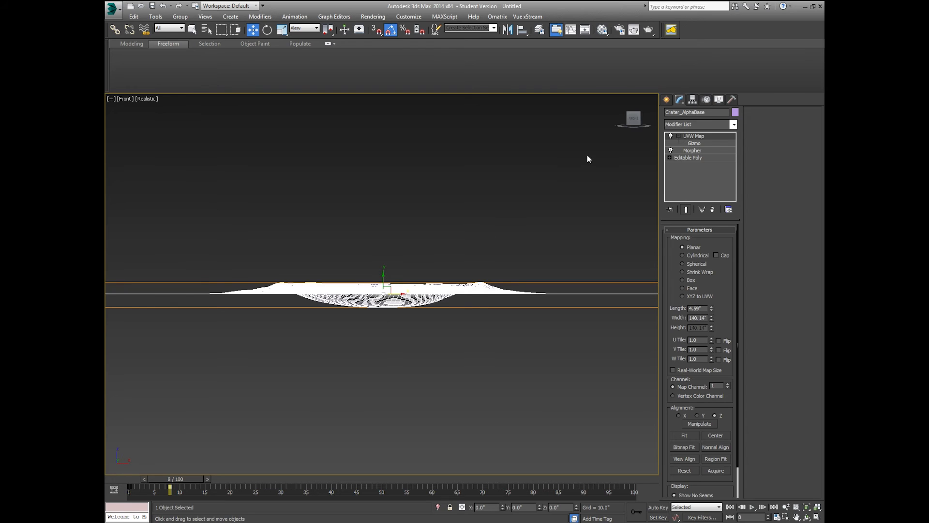
Step: Scale the UVW mapping gizmo slightly taller along Y in the front view
click(698, 143)
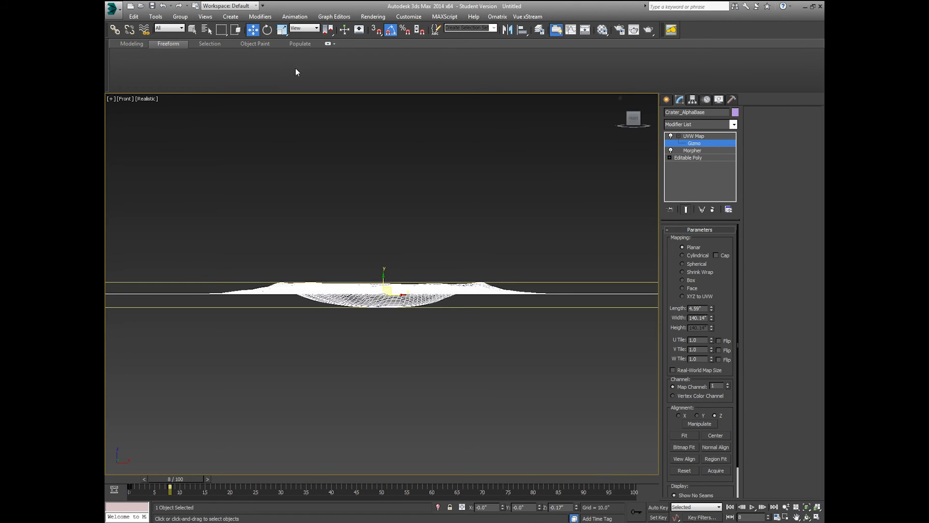
click(283, 29)
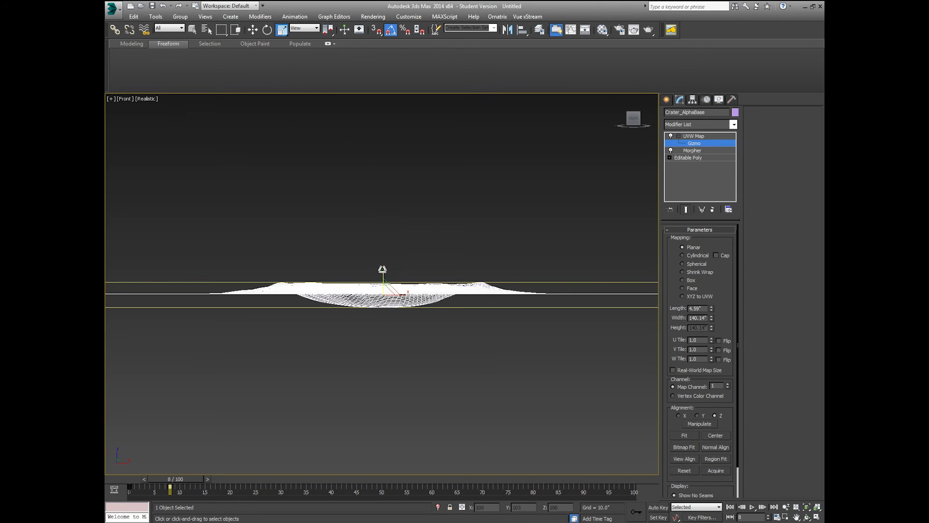
drag(382, 269, 384, 260)
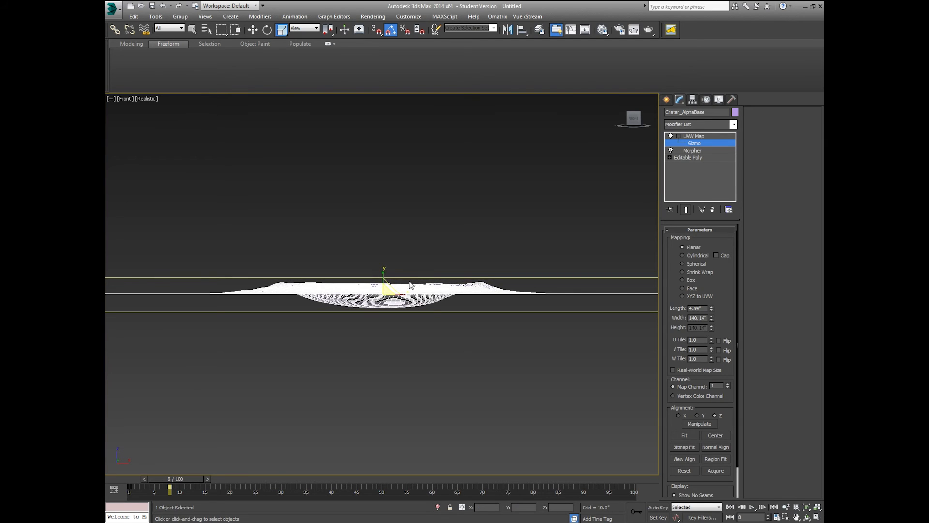
middle_drag(410, 285, 428, 289)
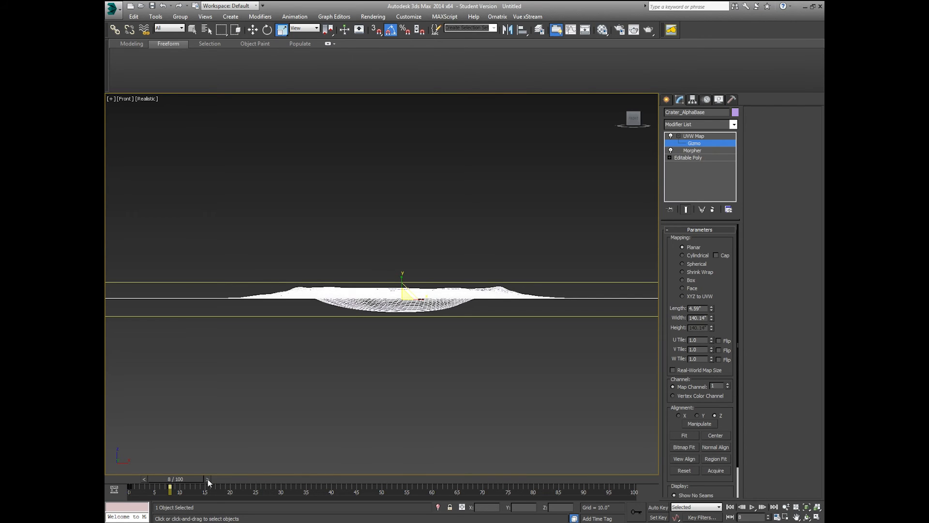
Step: Scrub the crater morph animation back and forth, then deselect the crater
drag(142, 478, 120, 478)
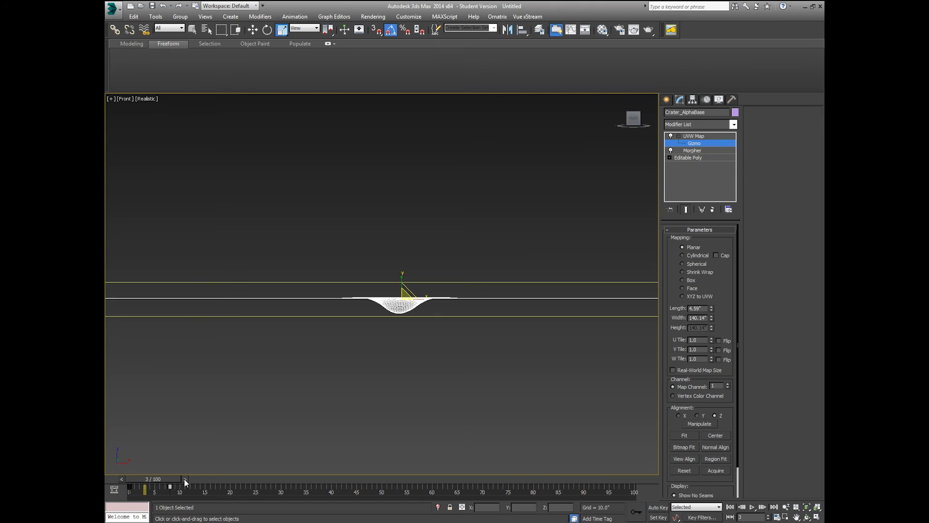
drag(188, 477, 210, 478)
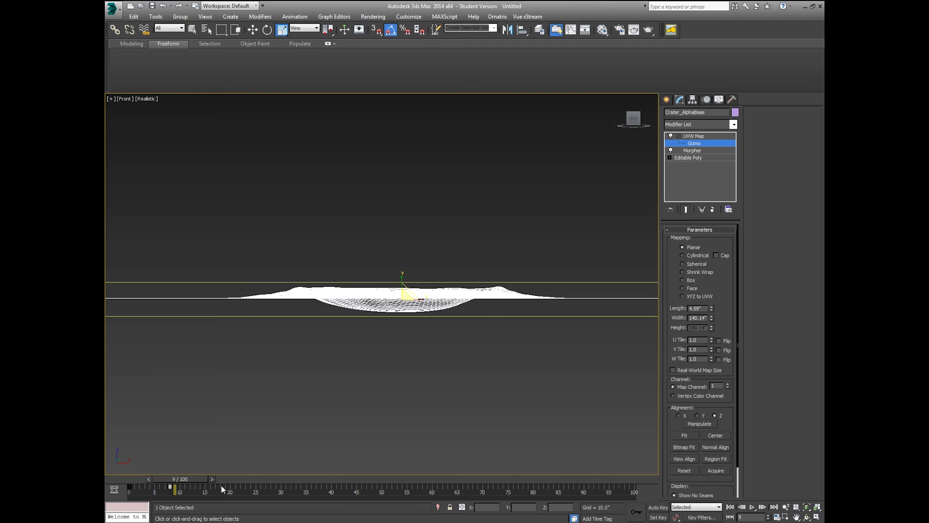
click(550, 222)
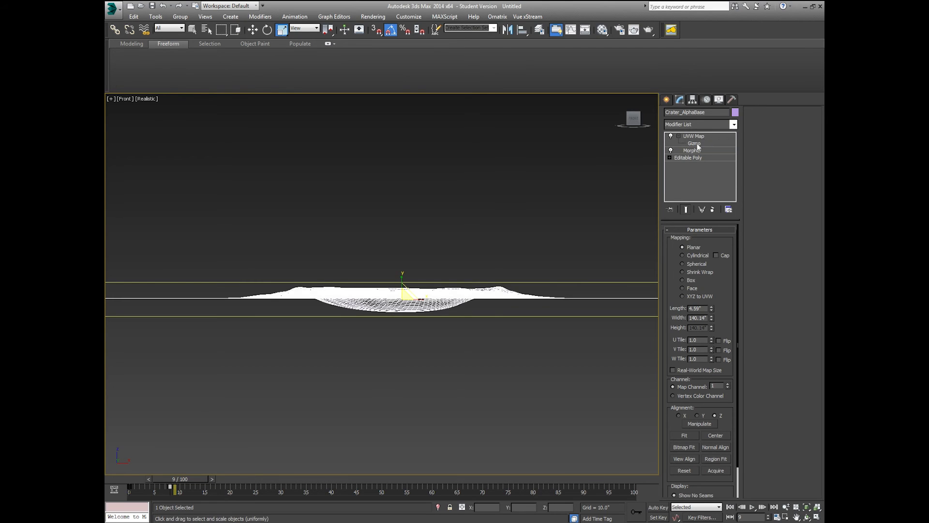
Step: Orbit to look down on the crater and switch to the Perspective view
click(807, 517)
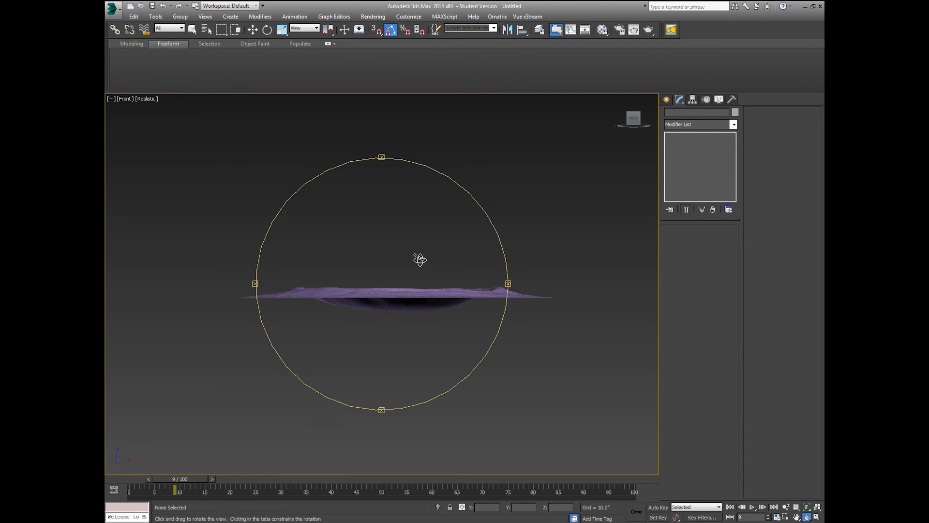
drag(419, 257, 417, 278)
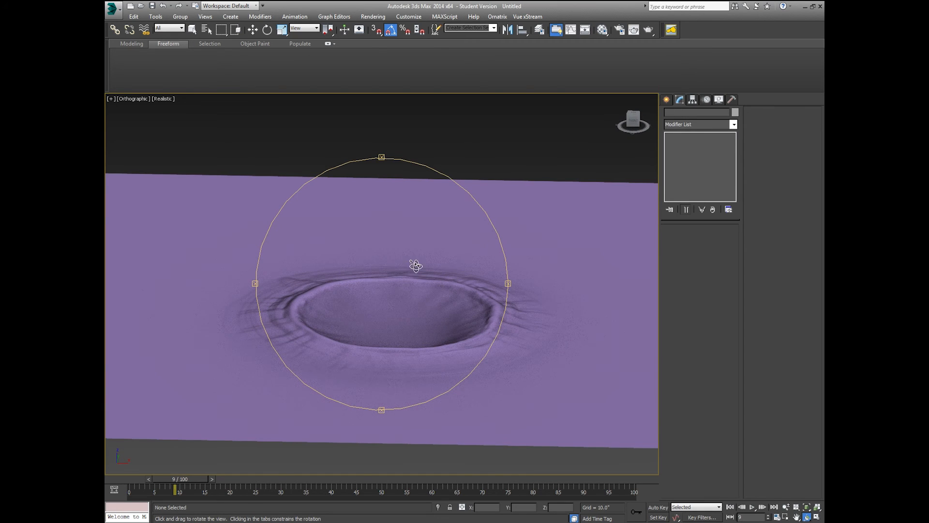
key(p)
scroll(410, 277, down, 4)
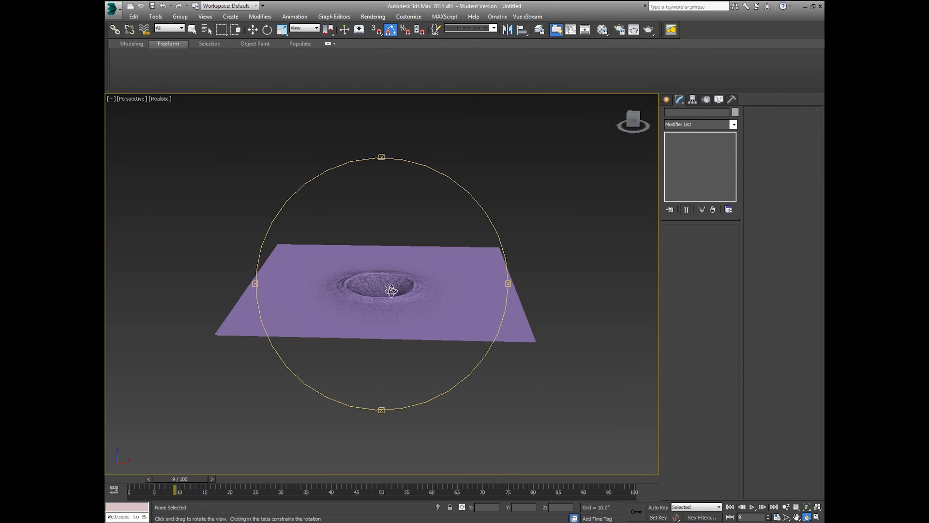
scroll(387, 292, up, 2)
Step: Open the Material Editor and reset the first sample slot to default Material #25
key(m)
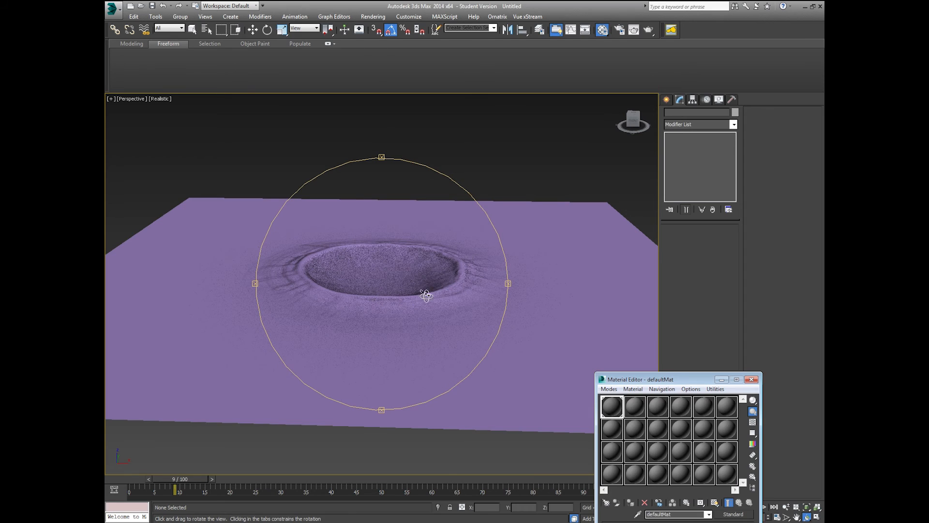
drag(615, 380, 636, 97)
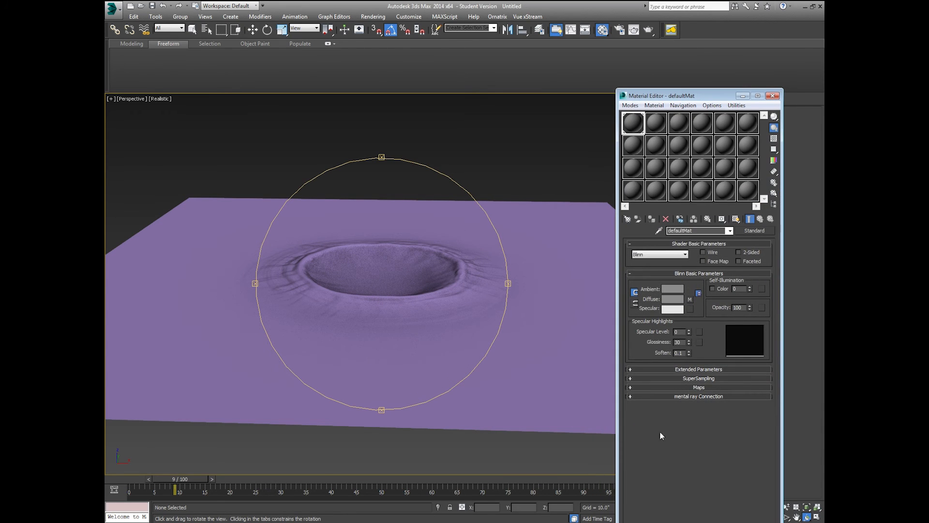
click(647, 387)
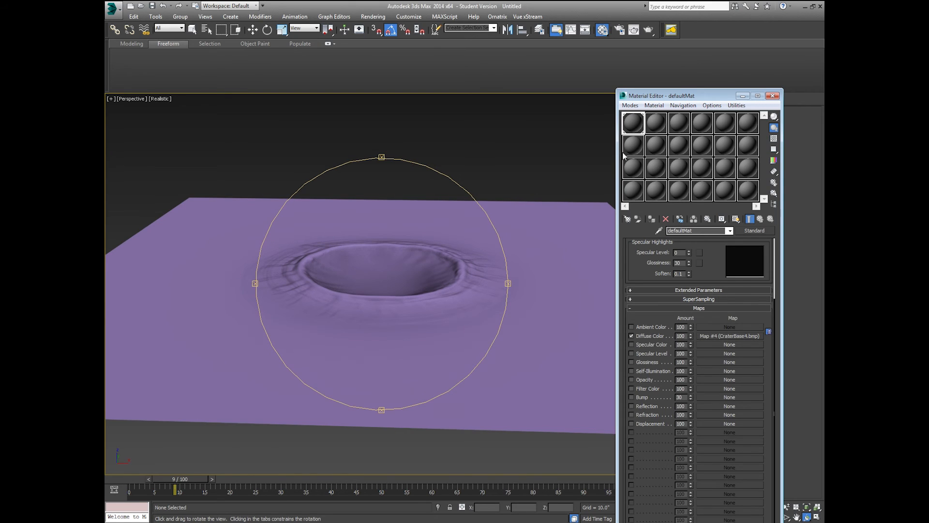
click(666, 219)
click(717, 344)
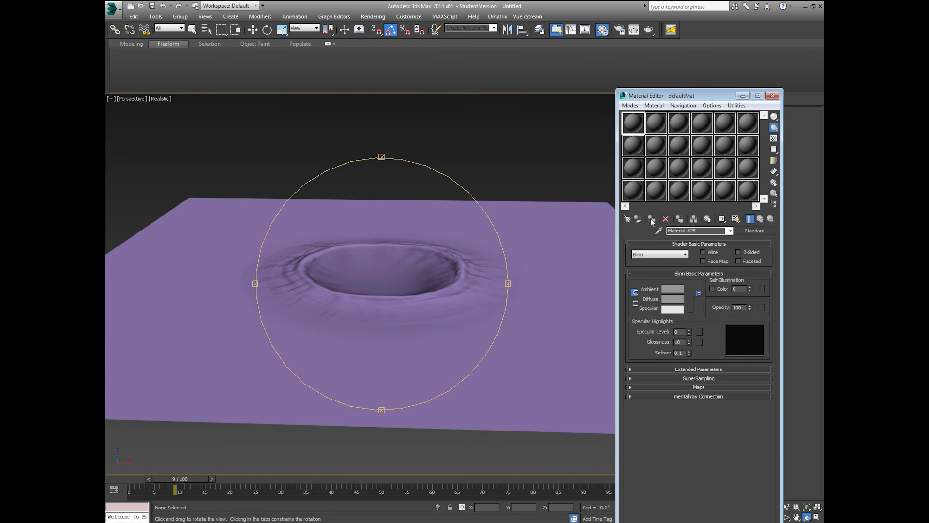
Step: Apply the fresh material to Crater_AlphaBase, name it Crater_Gradient, and pick a Diffuse Color map
drag(634, 125, 520, 264)
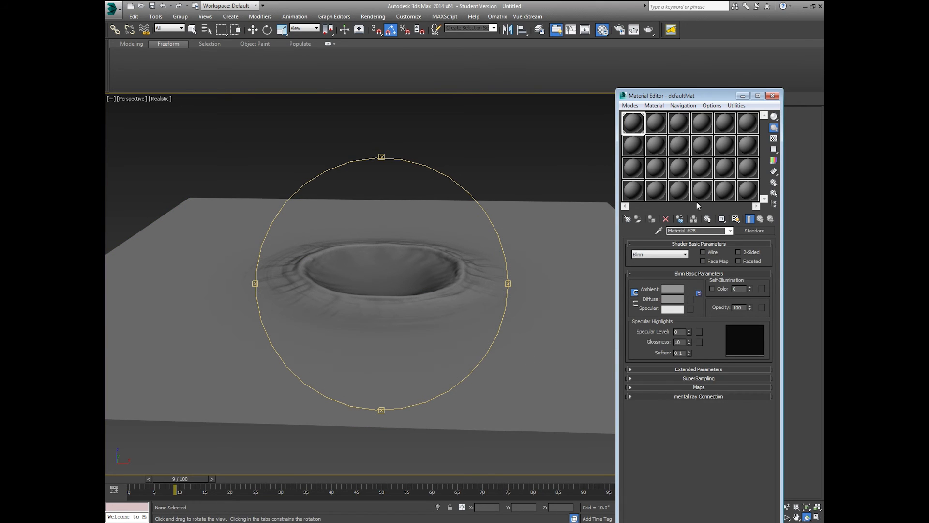
click(700, 231)
text(Crater_Gradient)
click(650, 386)
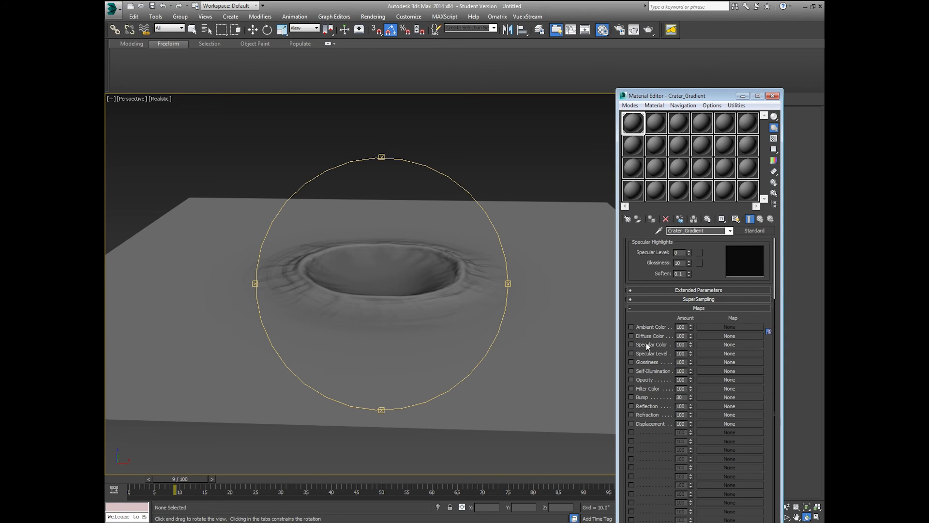
click(731, 337)
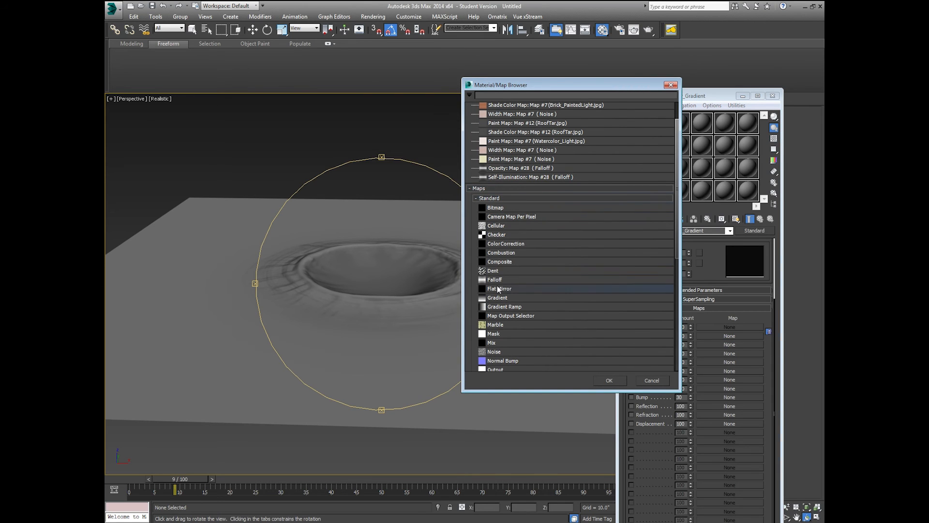
Step: Assign a Gradient Ramp to the diffuse colour and show it shaded in the viewport
click(508, 307)
double_click(507, 307)
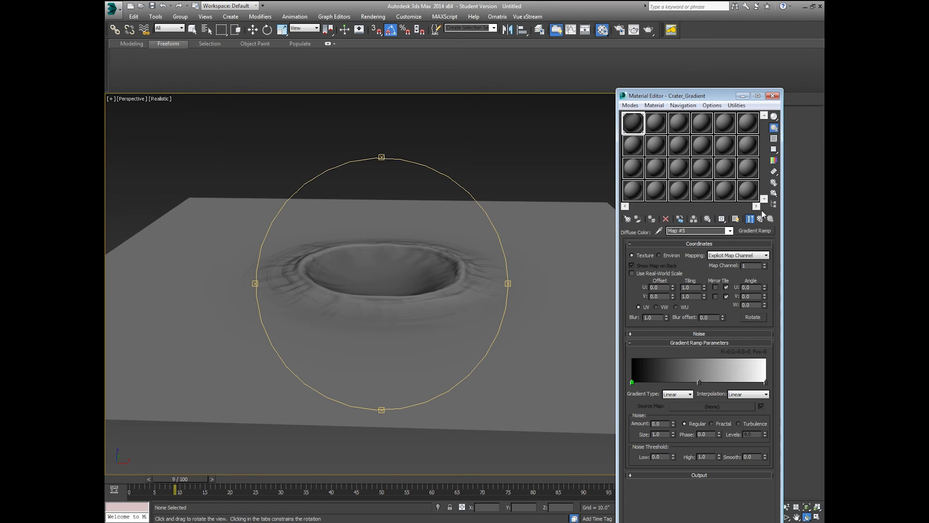
click(737, 218)
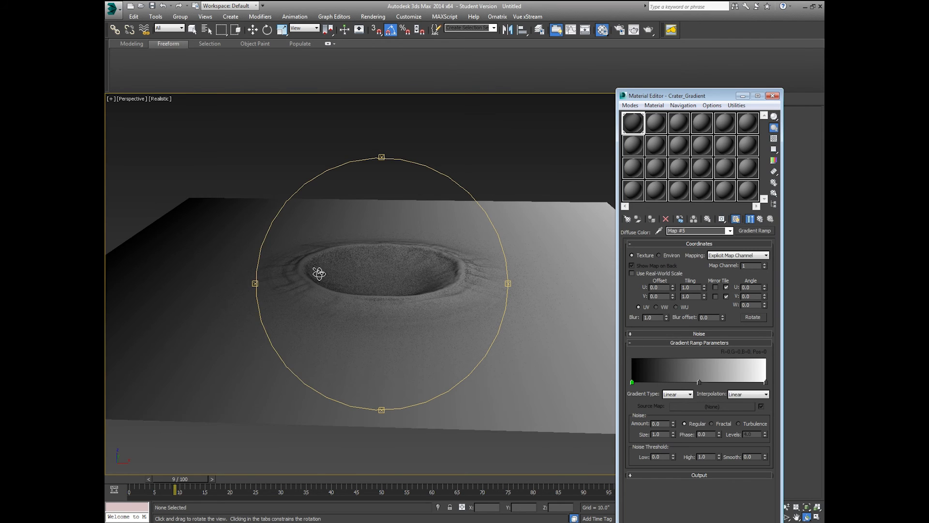
Step: Set the ramp's W angle to 90 and orbit to look down on the crater
scroll(328, 286, down, 3)
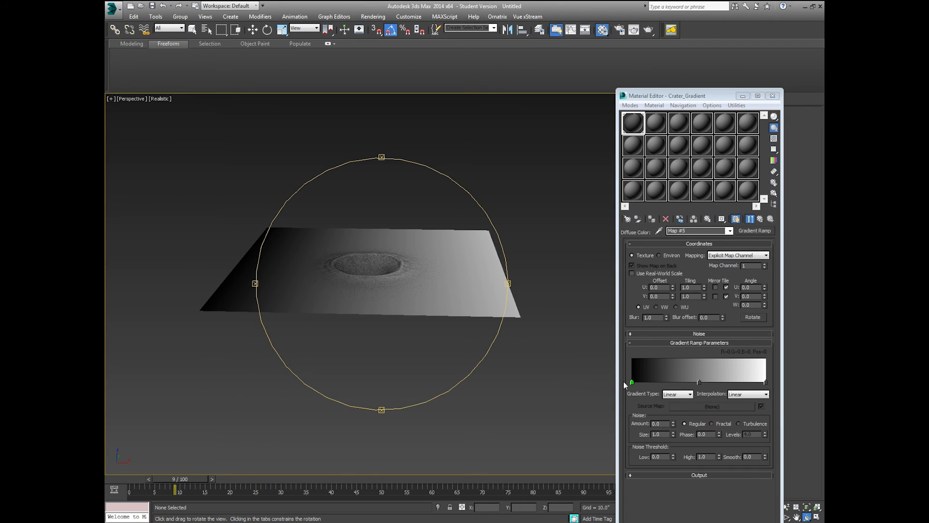
double_click(748, 305)
text(90)
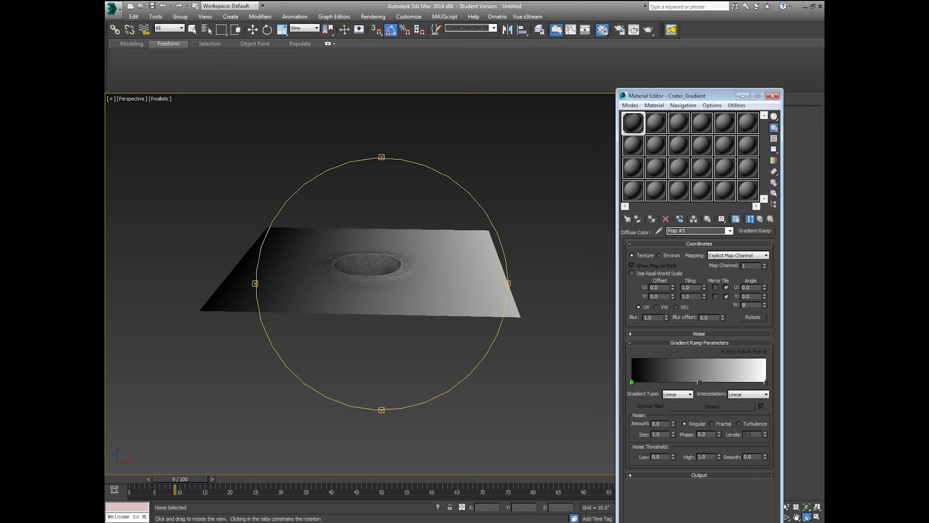
key(Return)
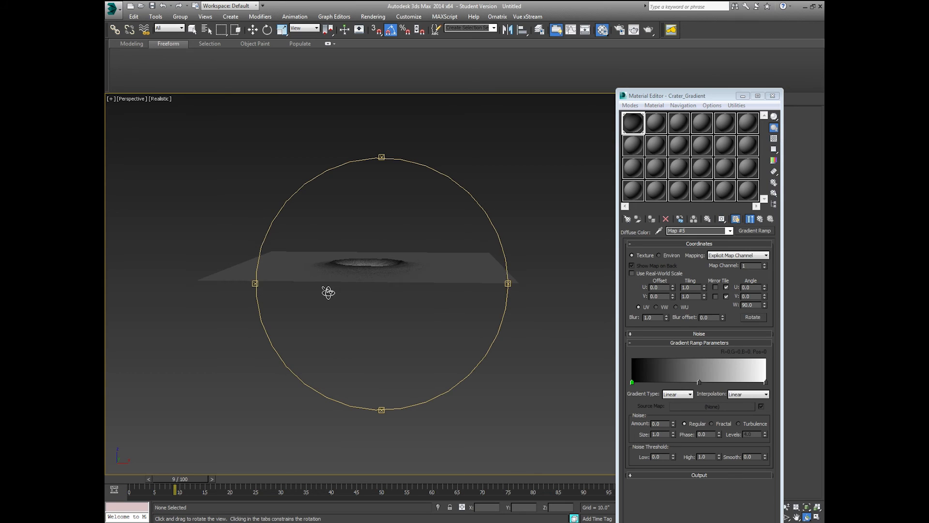
scroll(325, 291, up, 3)
drag(393, 302, 404, 267)
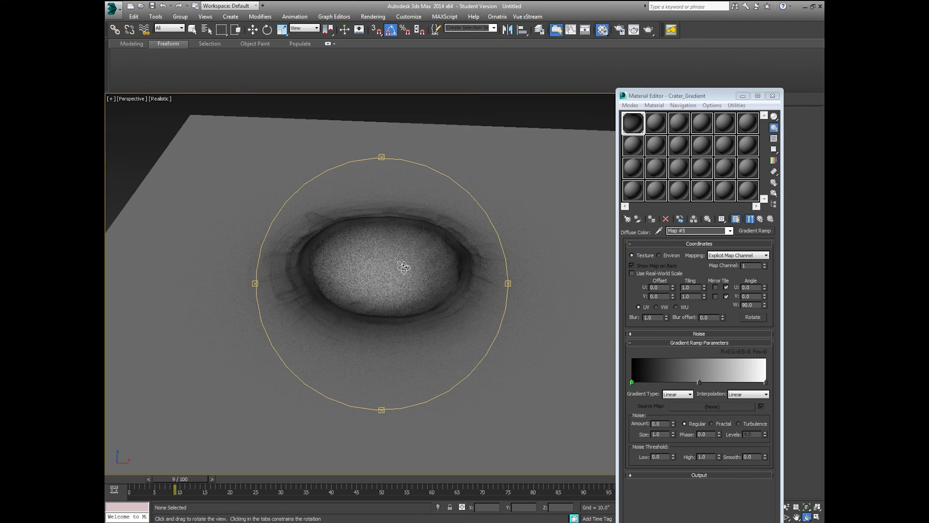
drag(357, 345, 373, 322)
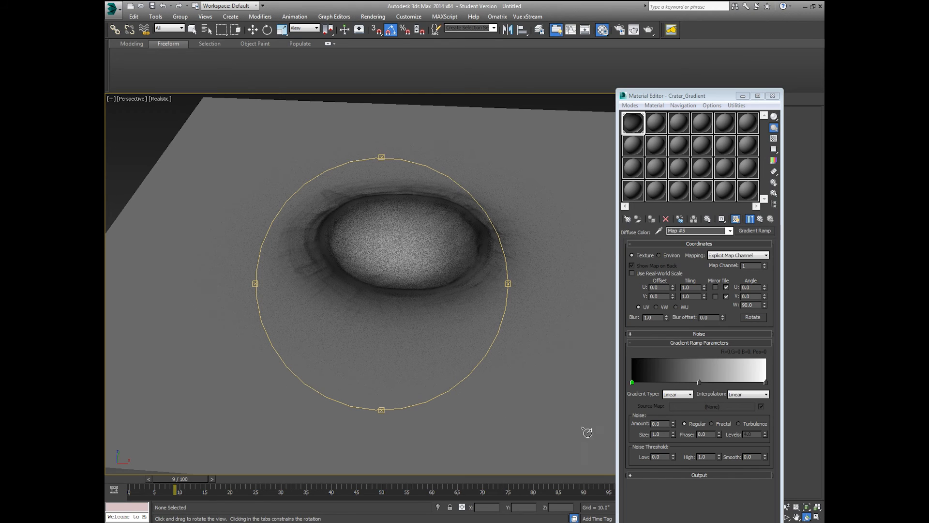
Step: Open the Gradient Ramp's Output settings and try Invert, leaving it off
click(662, 473)
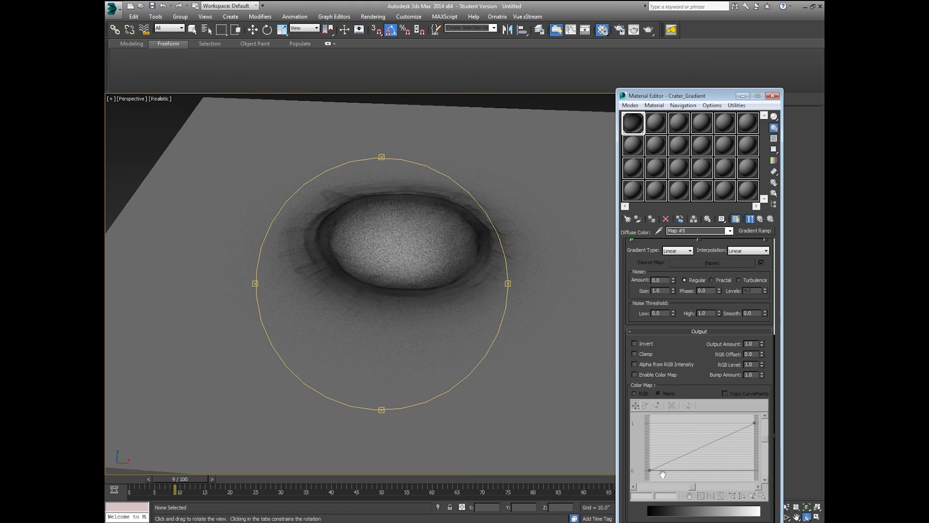
click(645, 344)
click(635, 343)
drag(629, 274, 634, 406)
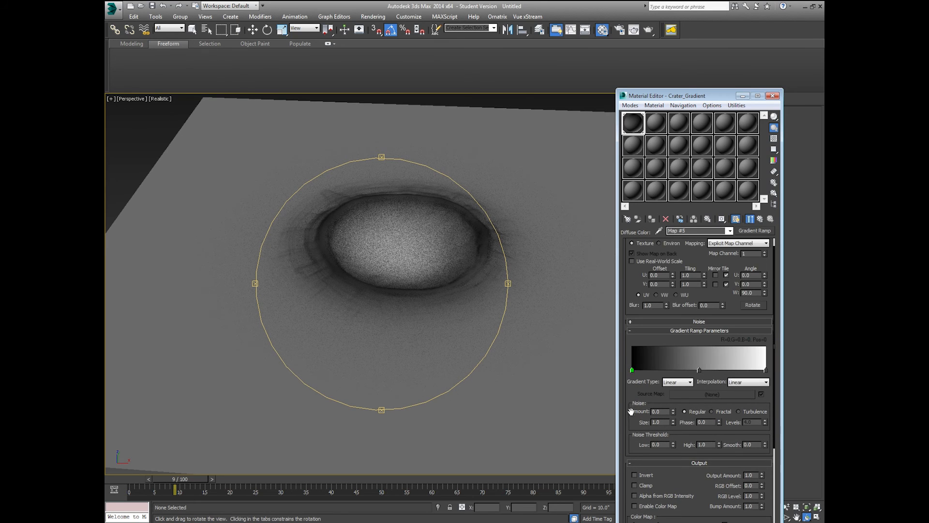
Step: Make the left gradient flag white and delete the middle flag
double_click(633, 370)
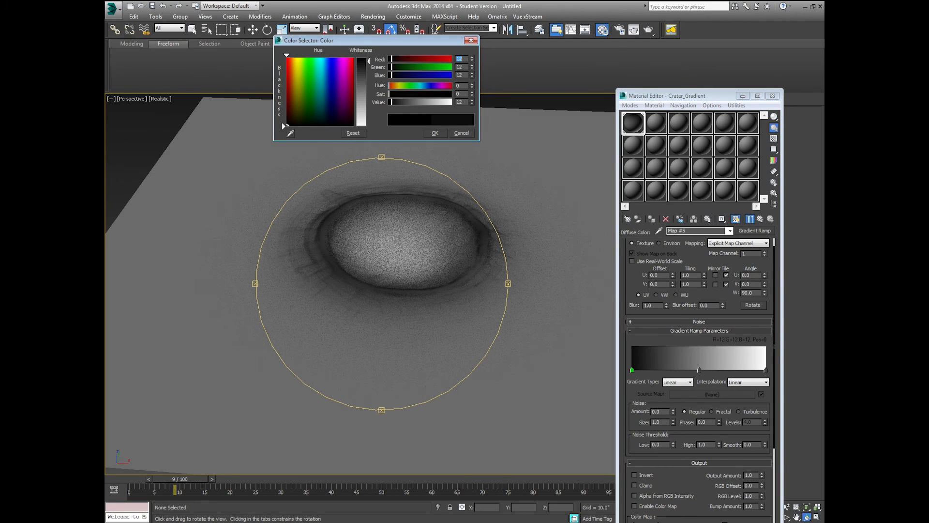
drag(370, 62, 368, 127)
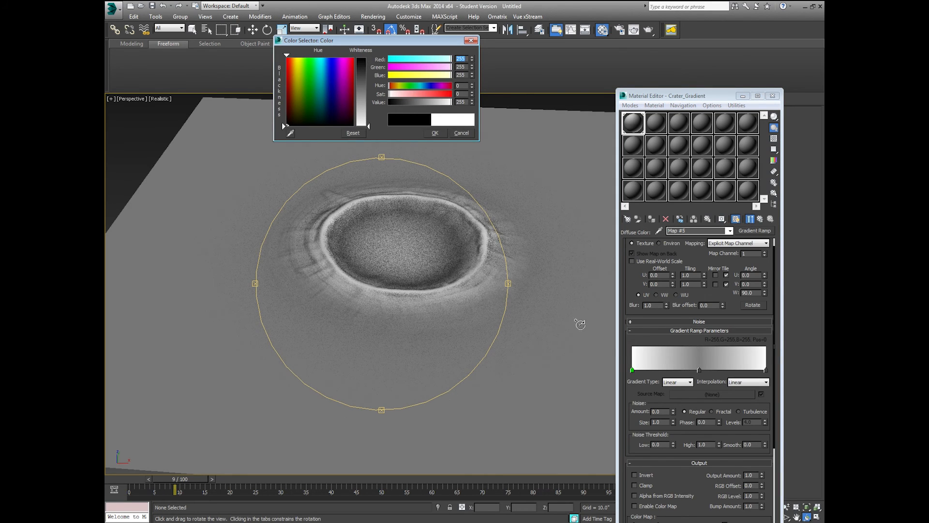
click(436, 132)
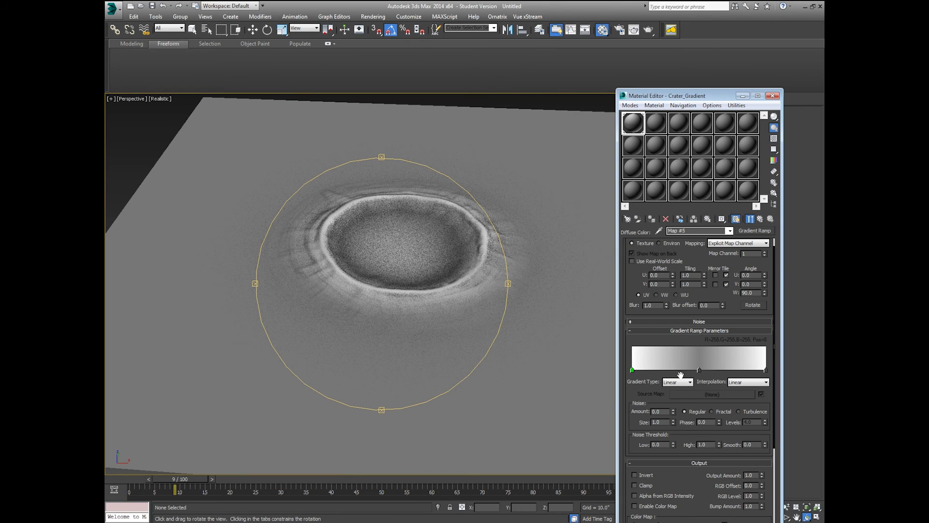
right_click(699, 370)
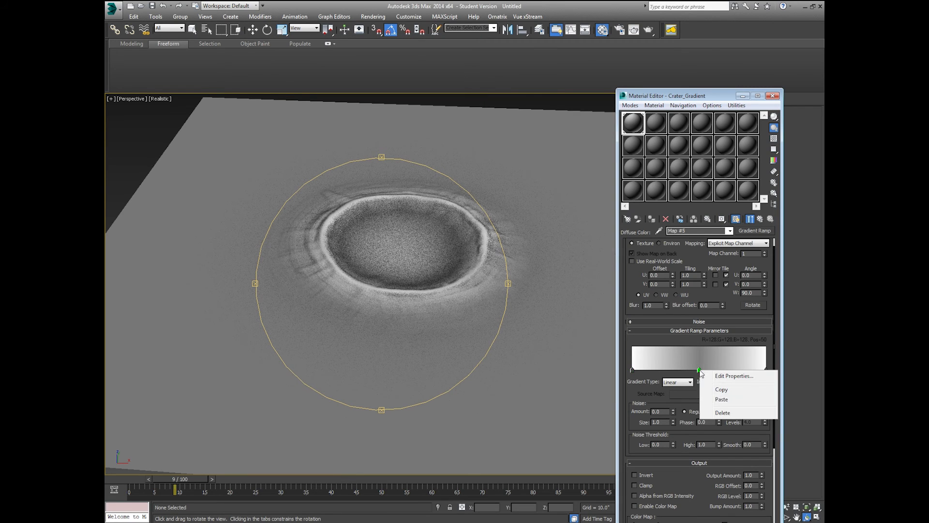
click(722, 412)
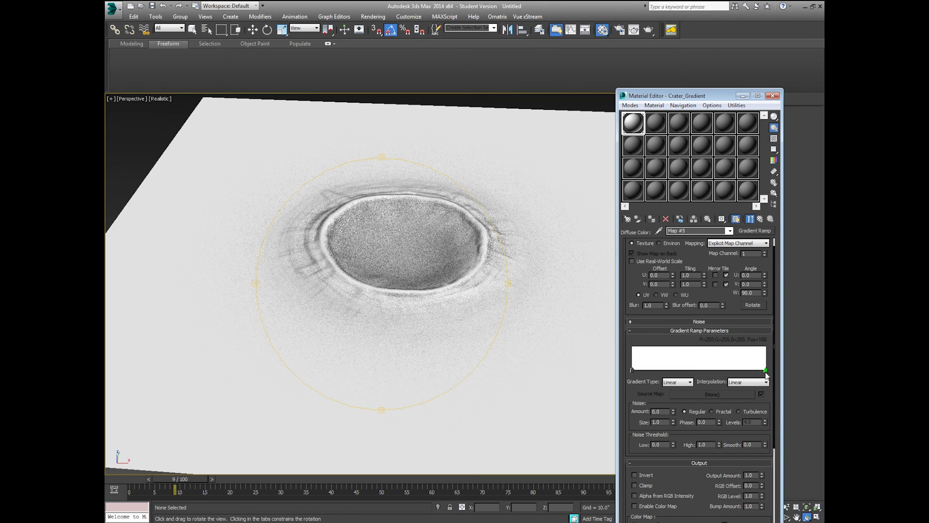
Step: Make the right gradient flag black and view the crater from the Top view
double_click(766, 370)
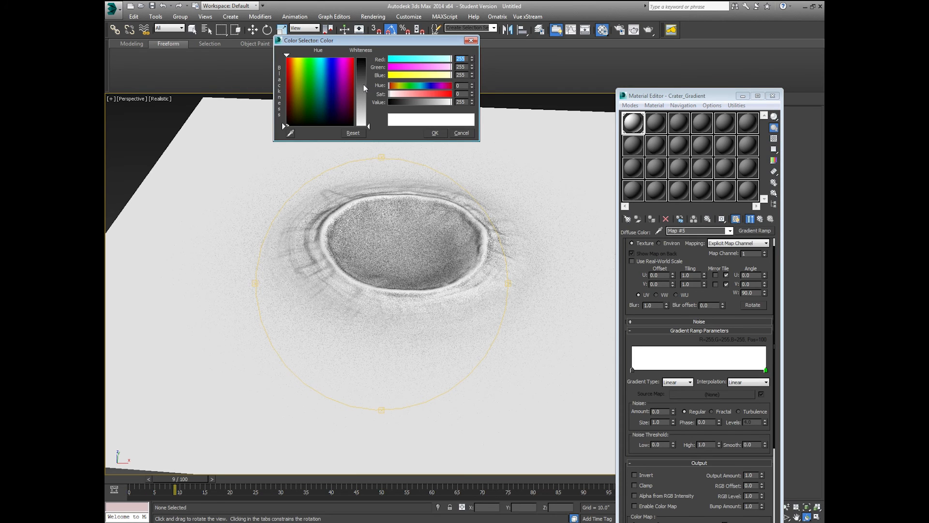
drag(364, 85, 364, 127)
click(436, 133)
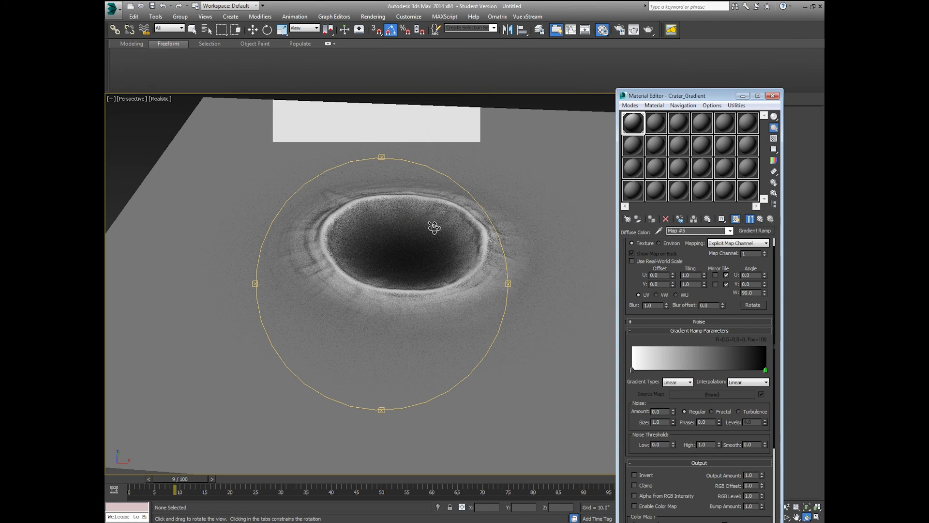
drag(435, 227, 425, 316)
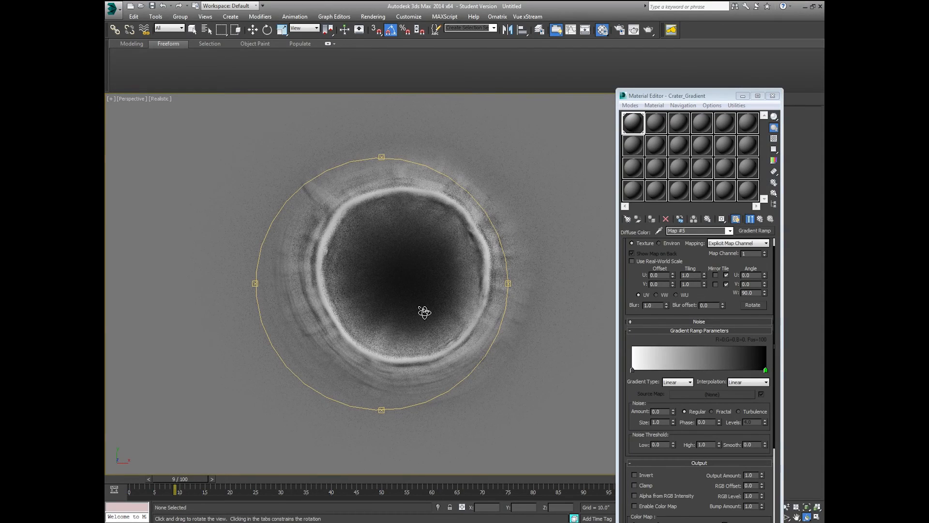
key(t)
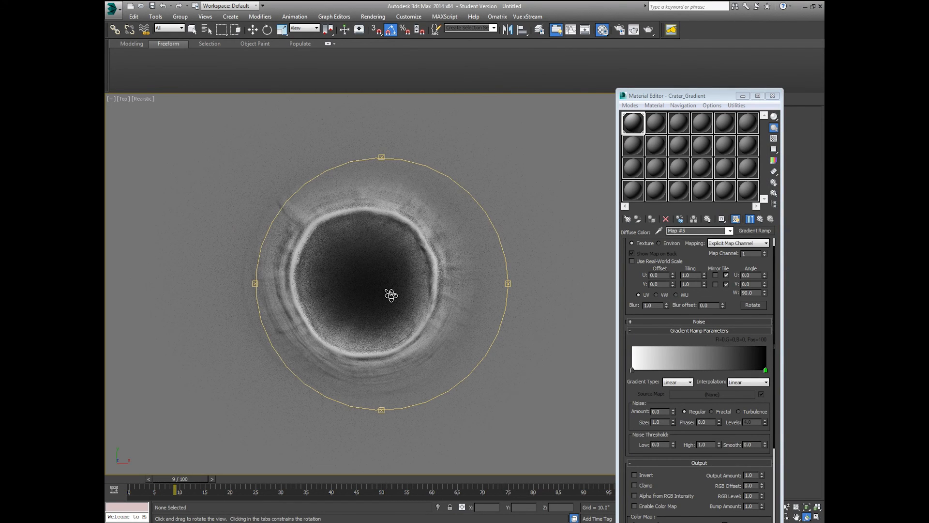
click(762, 219)
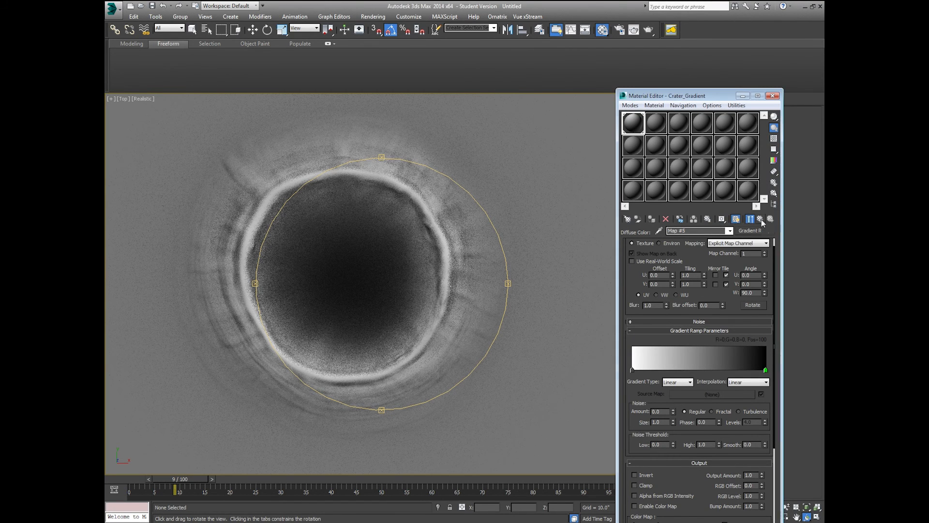
Step: Raise the Crater_Gradient material's self-illumination to 100 and render the Top view
click(762, 219)
scroll(745, 350, up, 3)
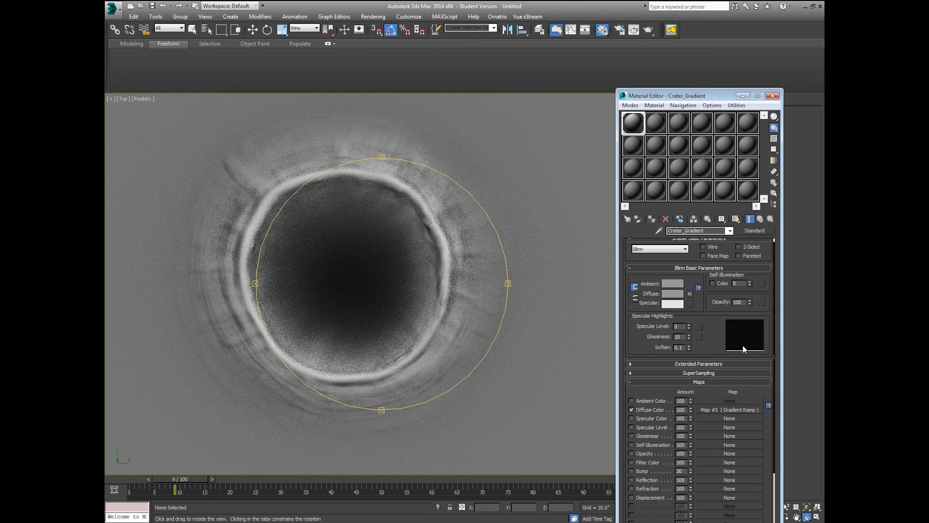
drag(750, 283, 750, 233)
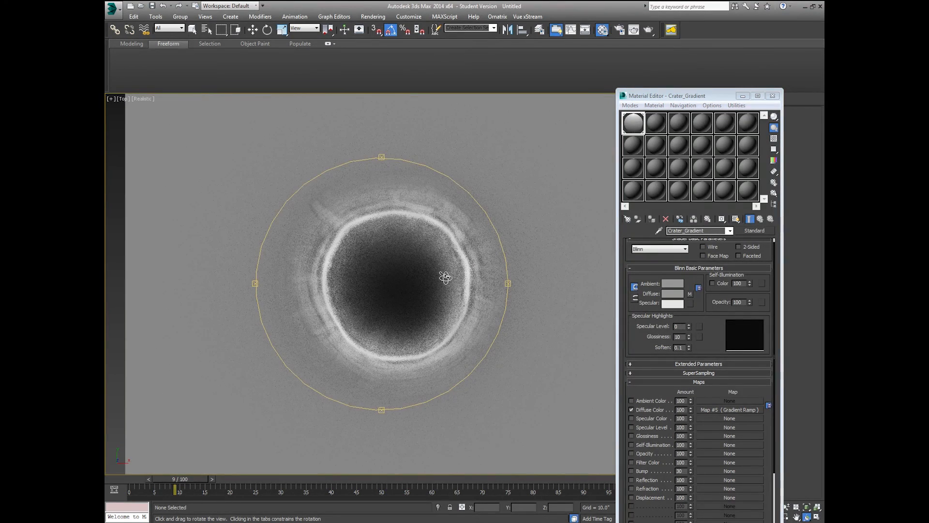
key(shift+q)
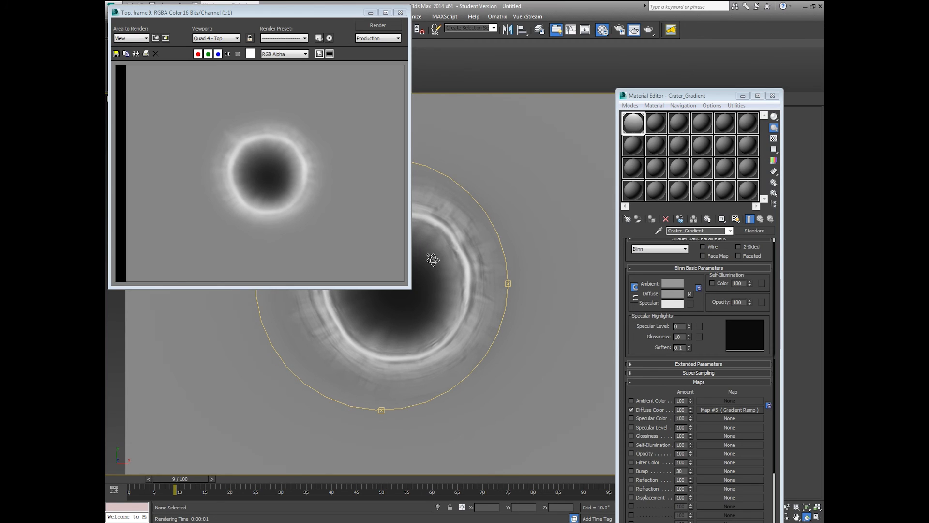
Step: Enlarge the Rendered Frame Window and move it lower down the screen
middle_click(439, 274)
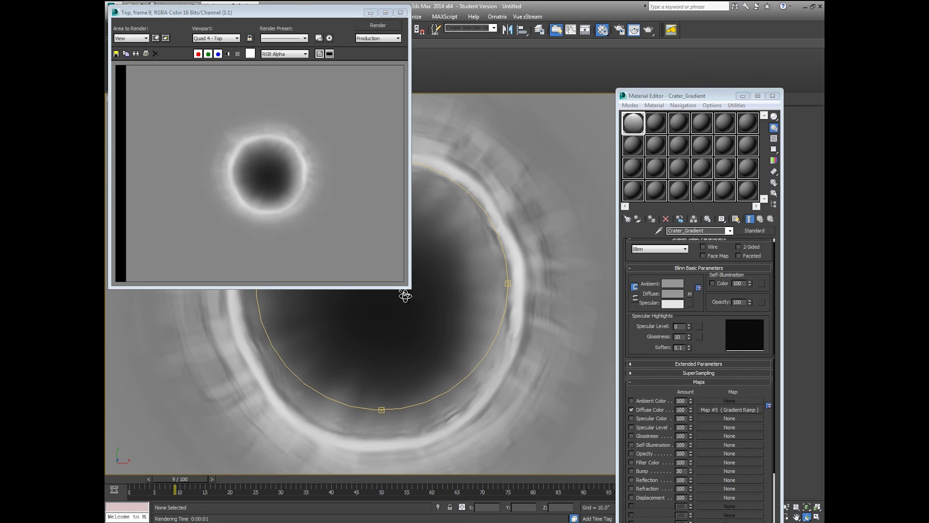
drag(409, 288, 499, 361)
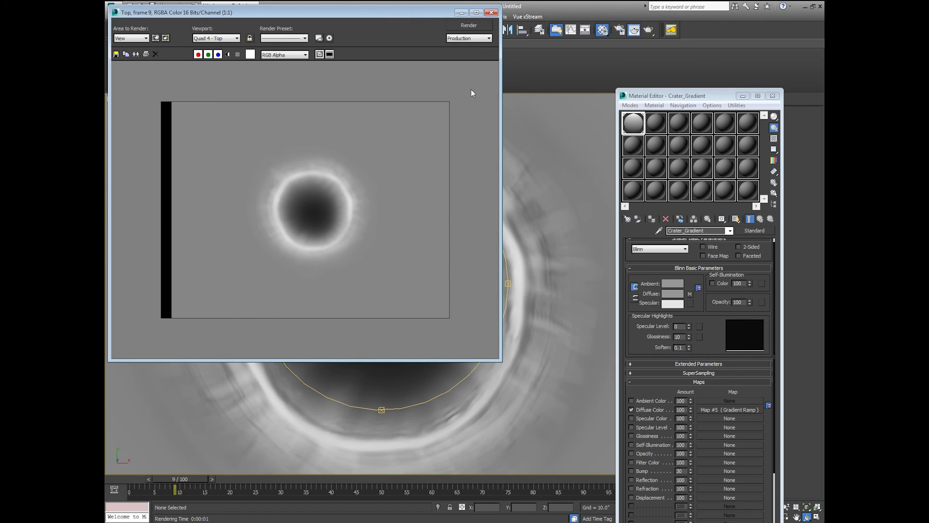
drag(430, 18, 615, 207)
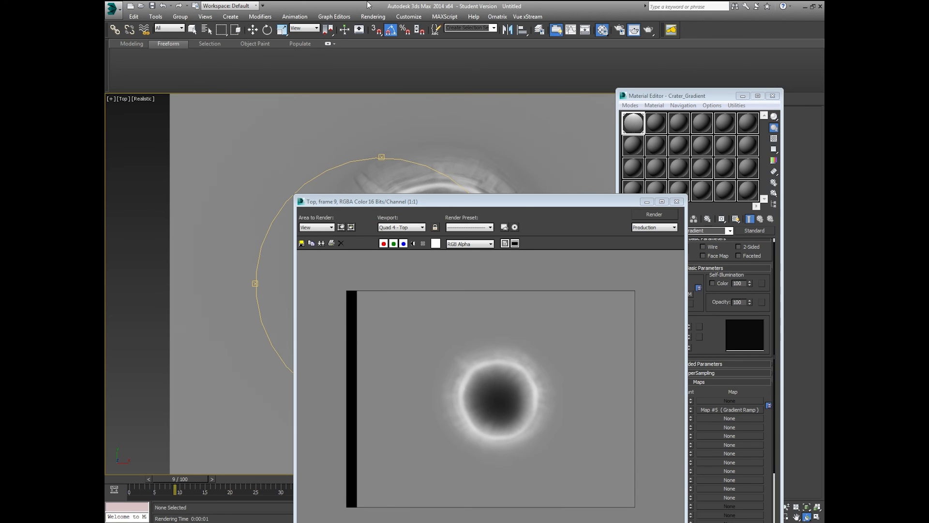
click(371, 16)
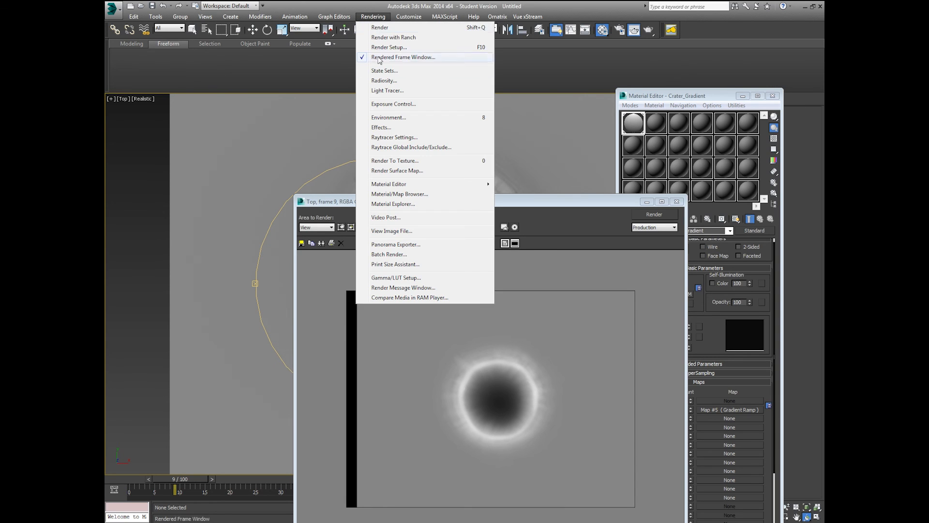
Step: Sample the render's surrounding grey (134, 134, 134) as the environment background colour
click(393, 115)
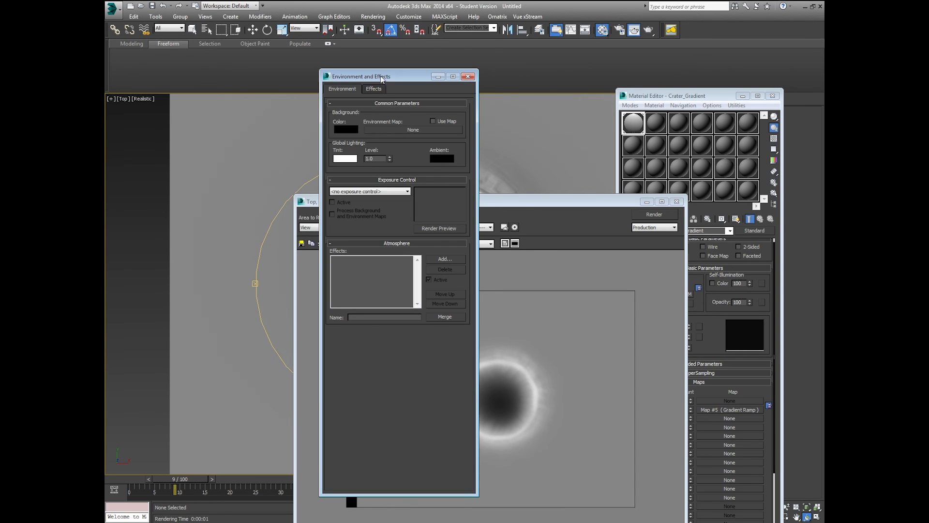
drag(380, 76, 619, 92)
click(585, 145)
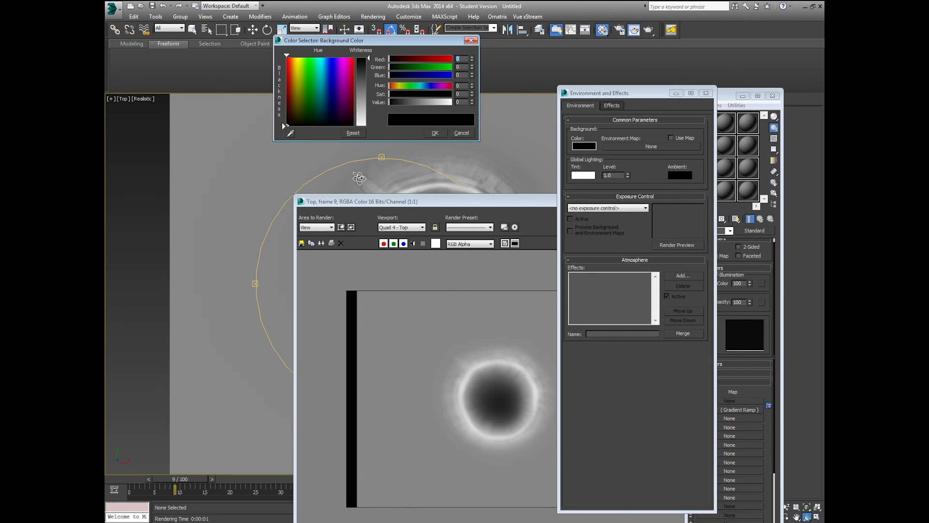
click(290, 133)
click(385, 272)
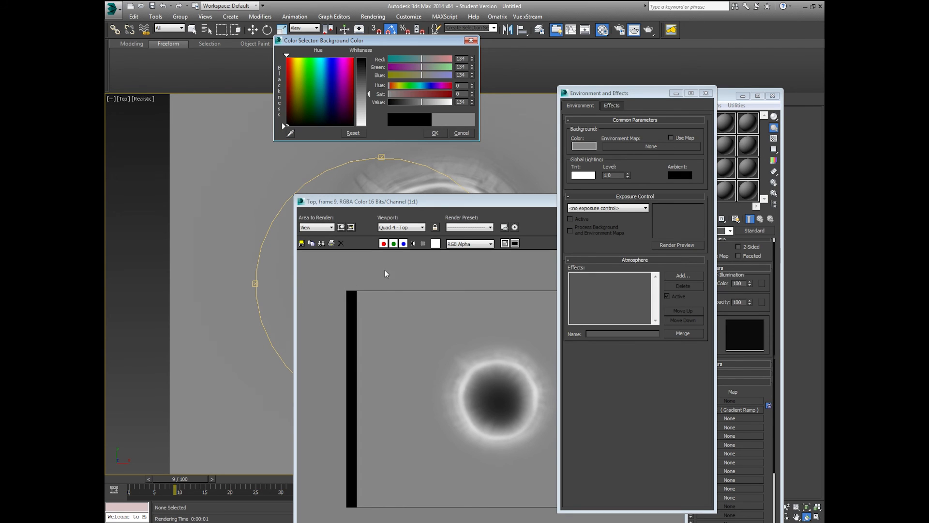
click(435, 133)
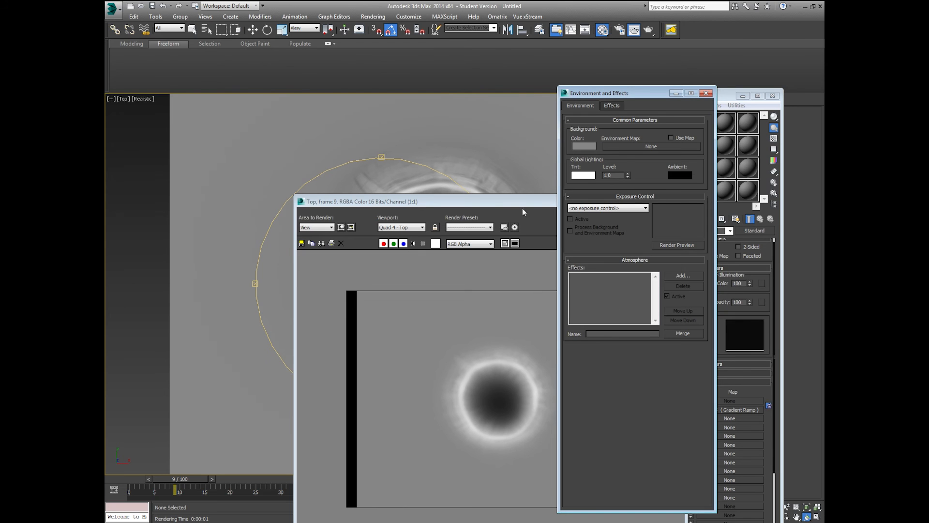
click(706, 93)
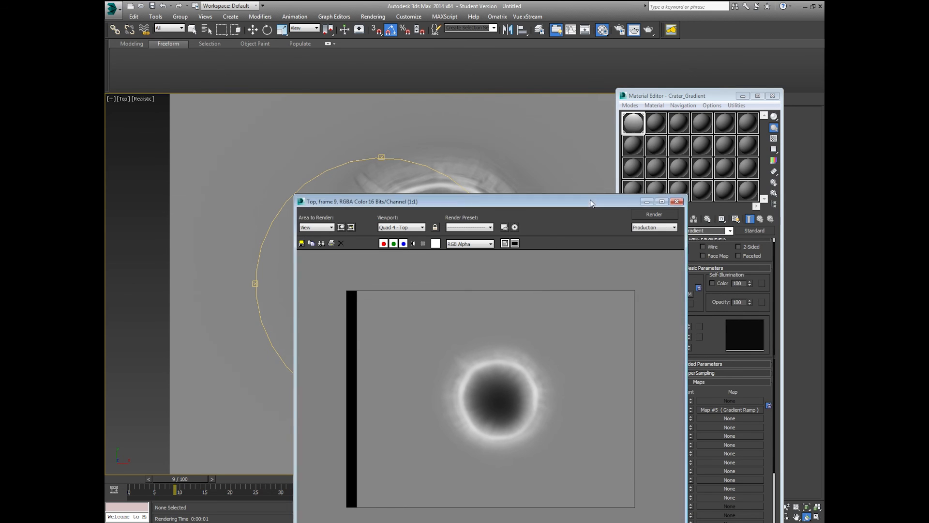
drag(593, 202, 626, 113)
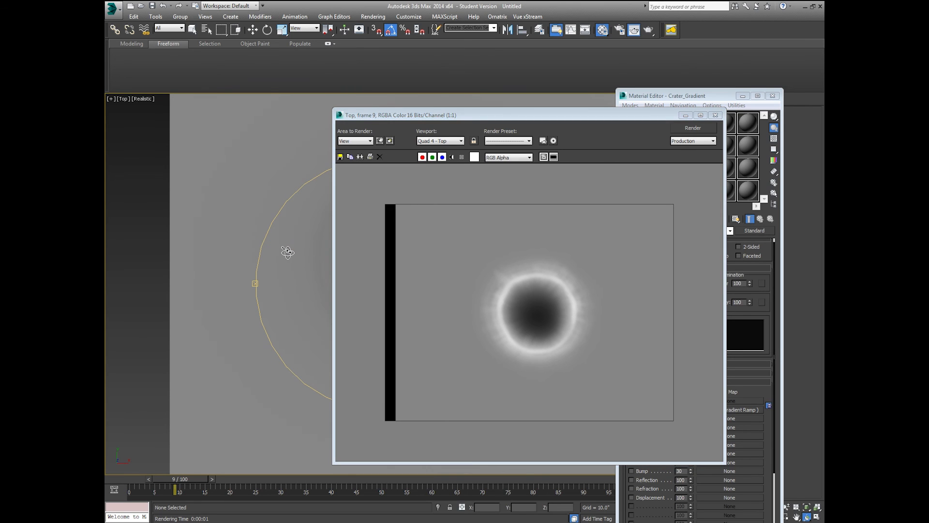
Step: Re-render the crater on grey, then close the Rendered Frame Window and Material Editor
key(shift+q)
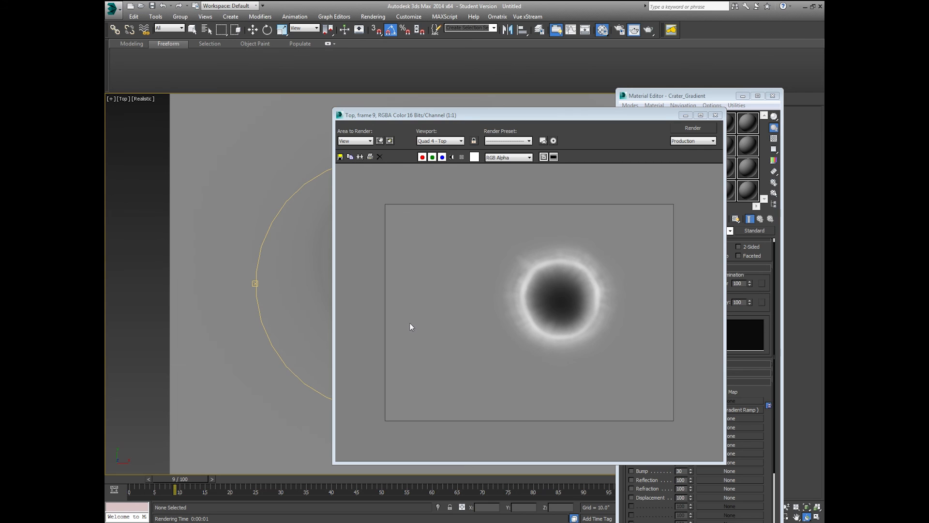
click(715, 114)
click(772, 96)
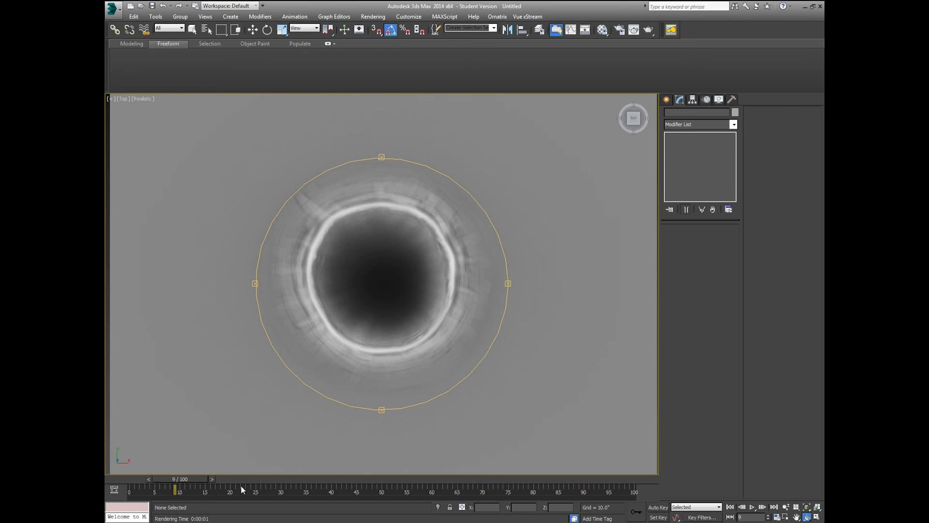
Step: Scrub the timeline through the crater animation and stop at frame 8
drag(195, 476, 164, 480)
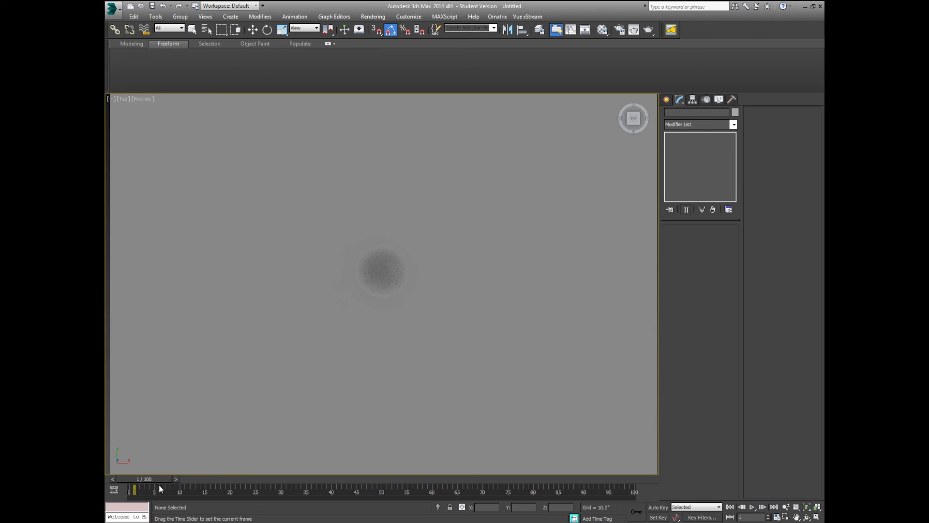
drag(161, 484, 194, 487)
key(ctrl+r)
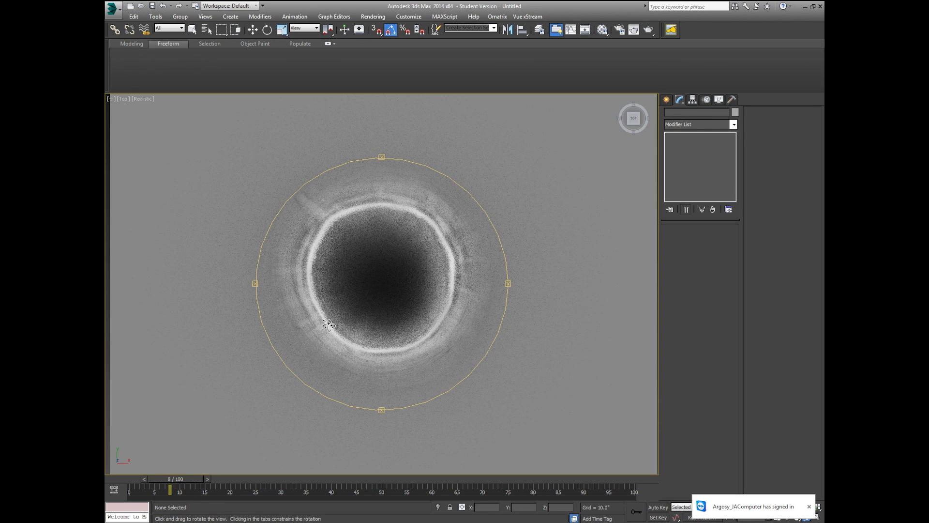
Step: Zoom in and recentre the Top view on the crater ring
click(808, 506)
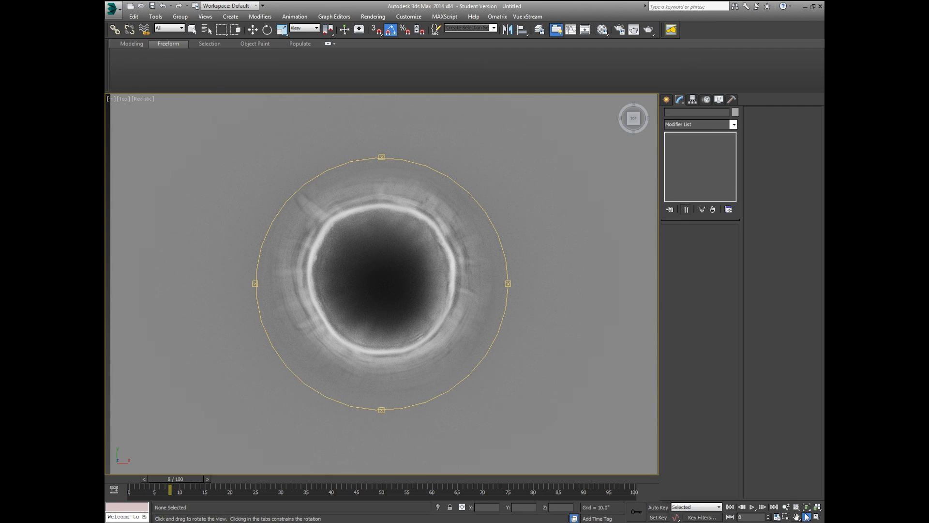
click(786, 506)
mouse_move(382, 282)
mouse_down()
mouse_move(386, 297)
mouse_move(390, 289)
mouse_up()
middle_drag(392, 293, 392, 301)
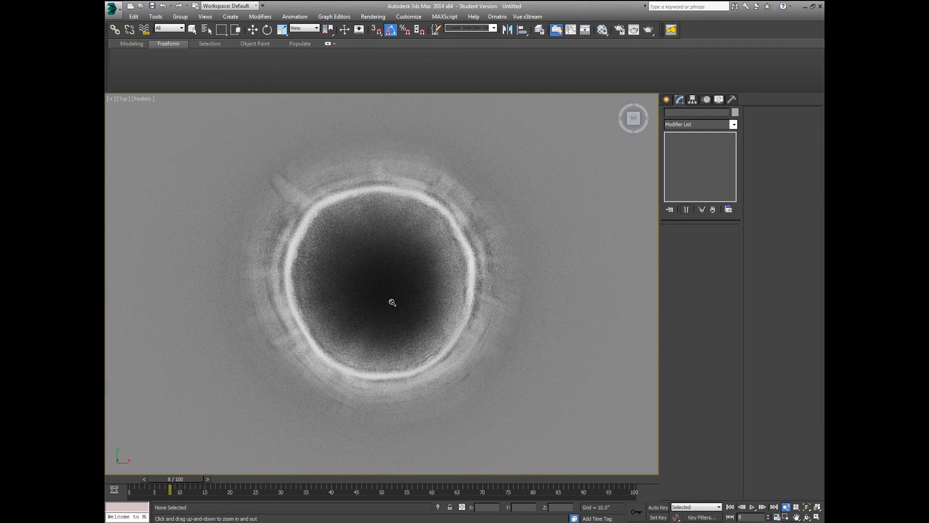
click(372, 18)
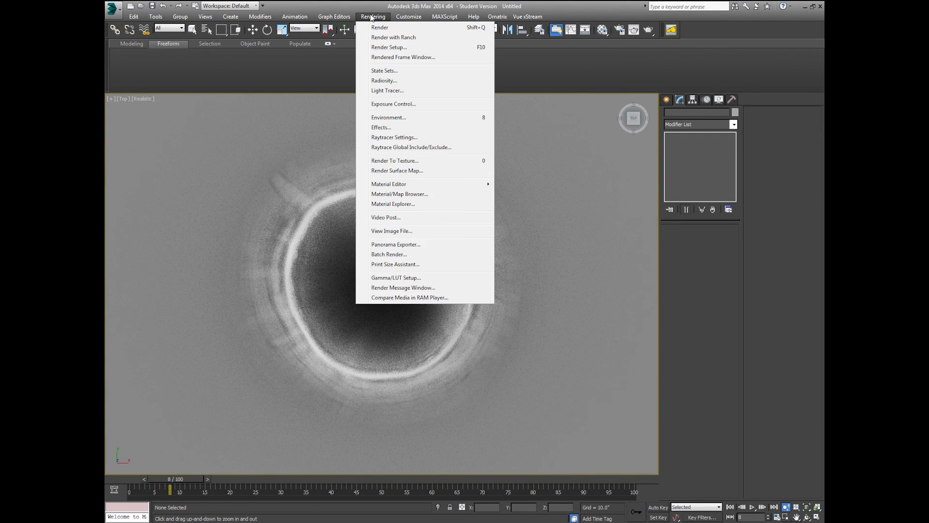
Step: In Render Setup, make the output size square and set the frame range 0 to 10
click(382, 48)
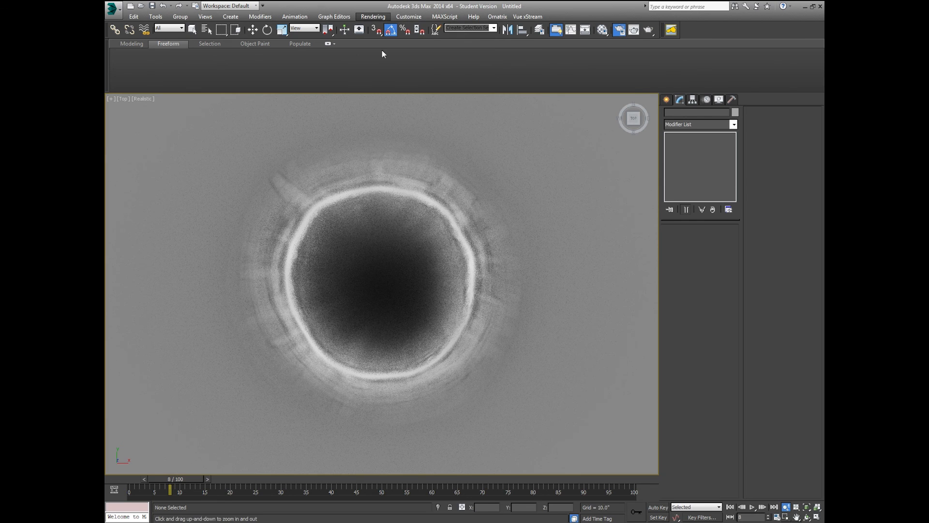
double_click(679, 196)
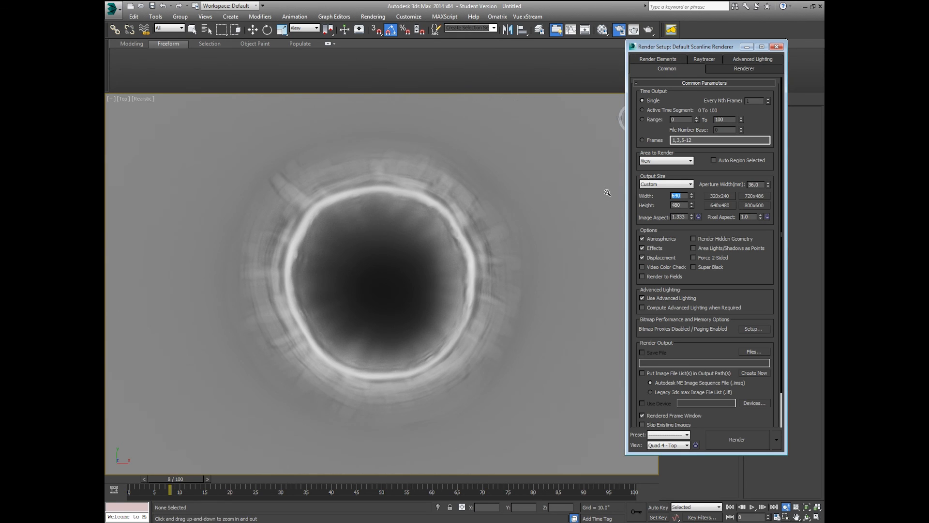
text(1024)
key(Return)
click(676, 81)
click(642, 120)
double_click(719, 120)
text(10)
Step: Create a new AlphaRender folder inside Moon Craters as the render output location
click(750, 352)
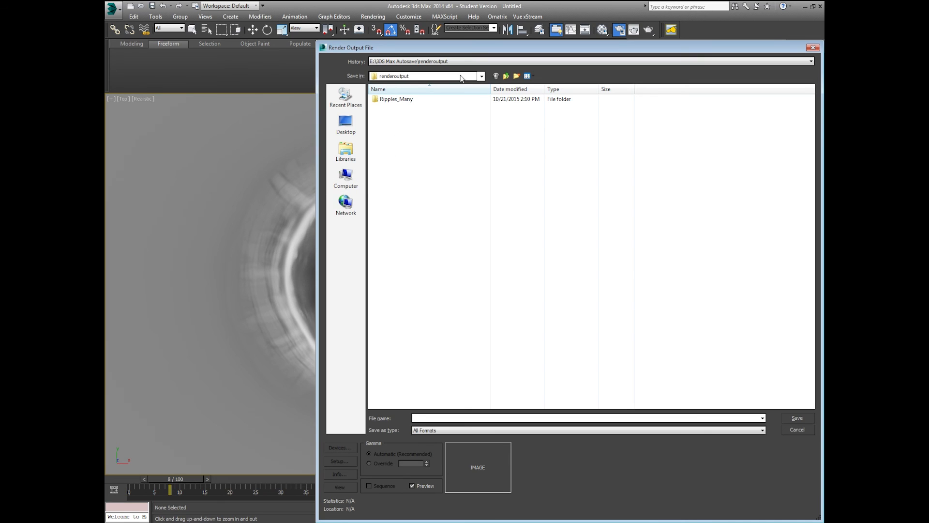
click(360, 174)
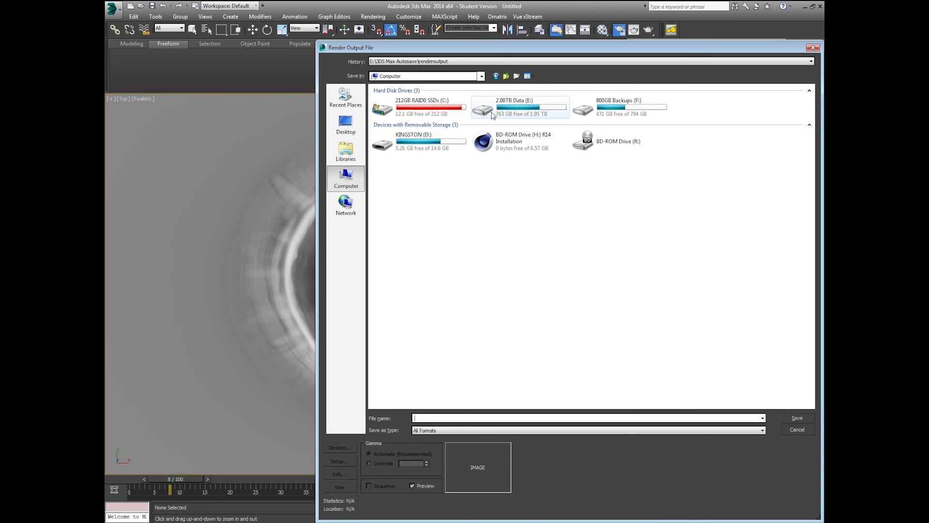
double_click(494, 114)
double_click(396, 399)
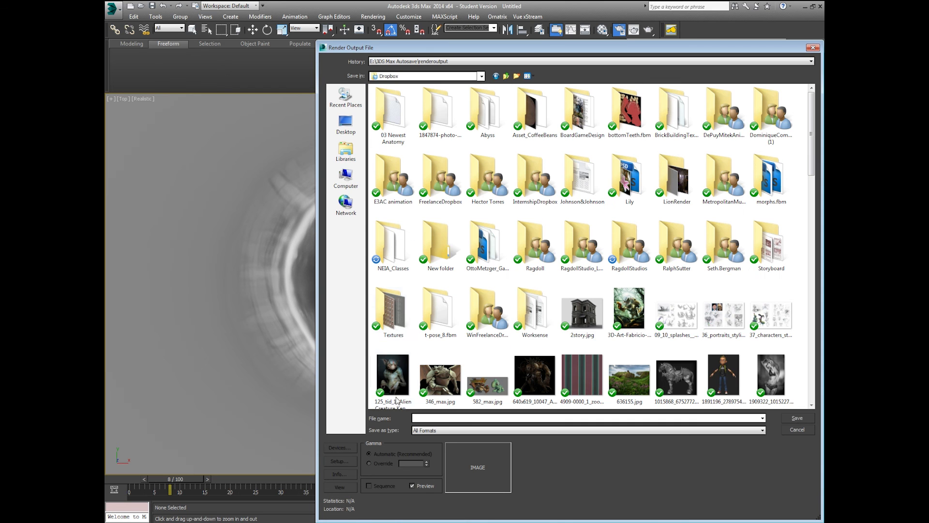
click(639, 241)
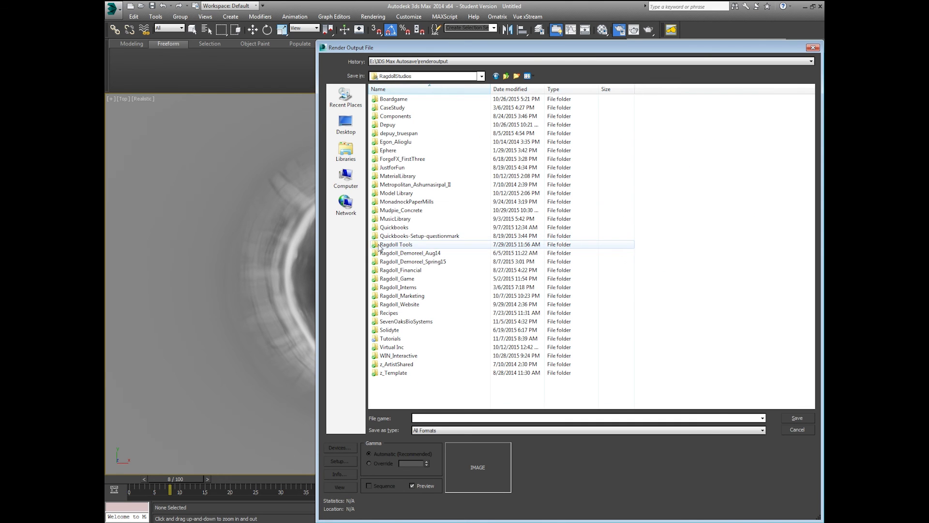
double_click(392, 340)
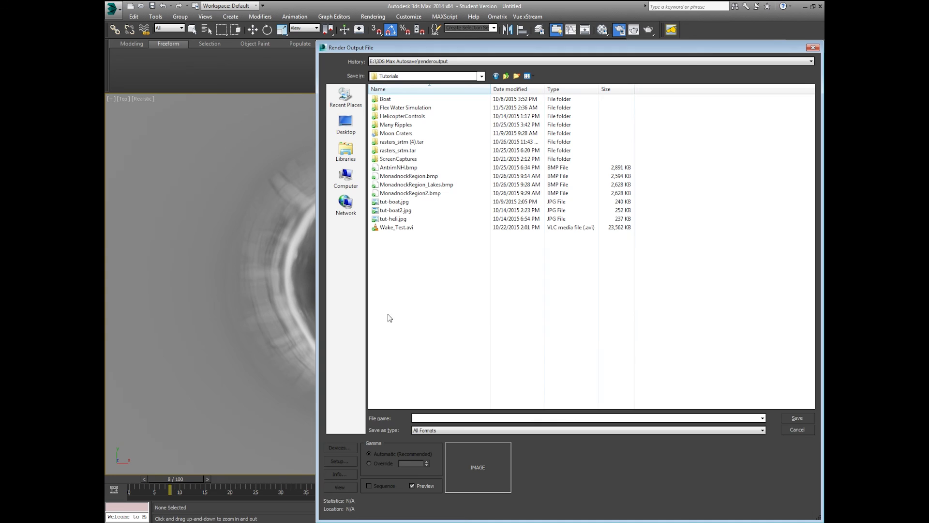
double_click(416, 135)
click(517, 76)
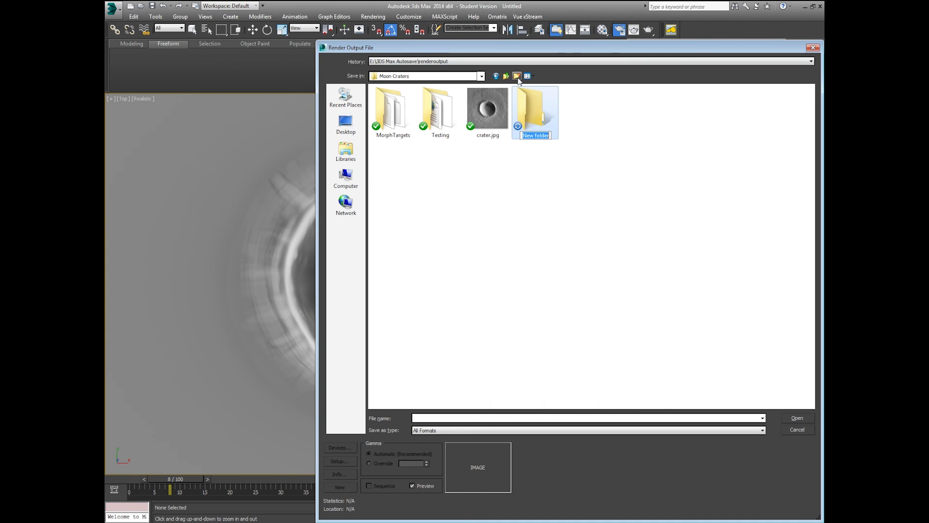
text(AlphaRender)
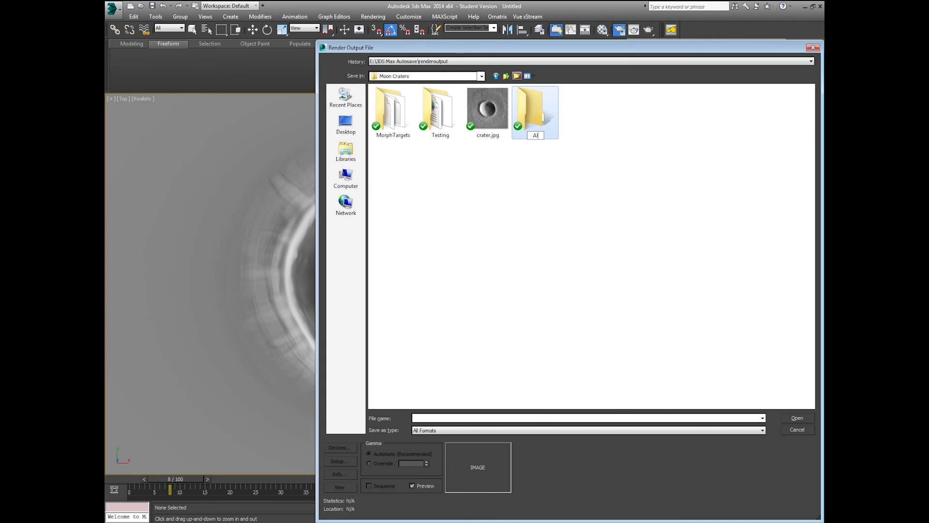
key(Return)
double_click(538, 118)
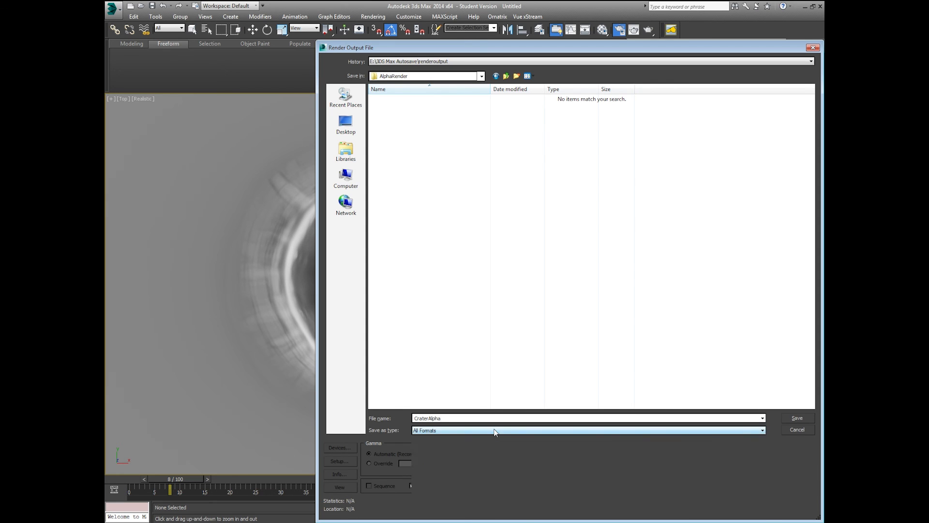
Step: Save the output as CraterAlpha in JPEG format at quality 100
click(496, 431)
click(488, 479)
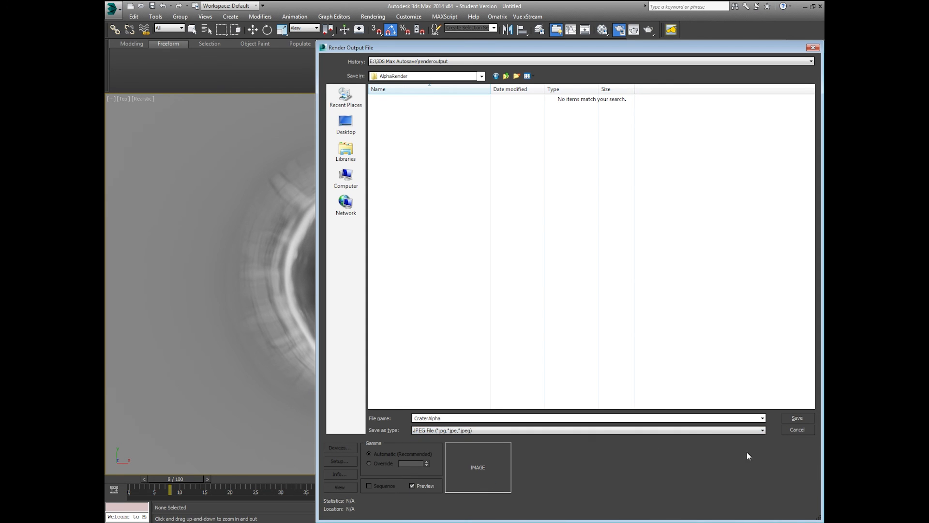
click(794, 419)
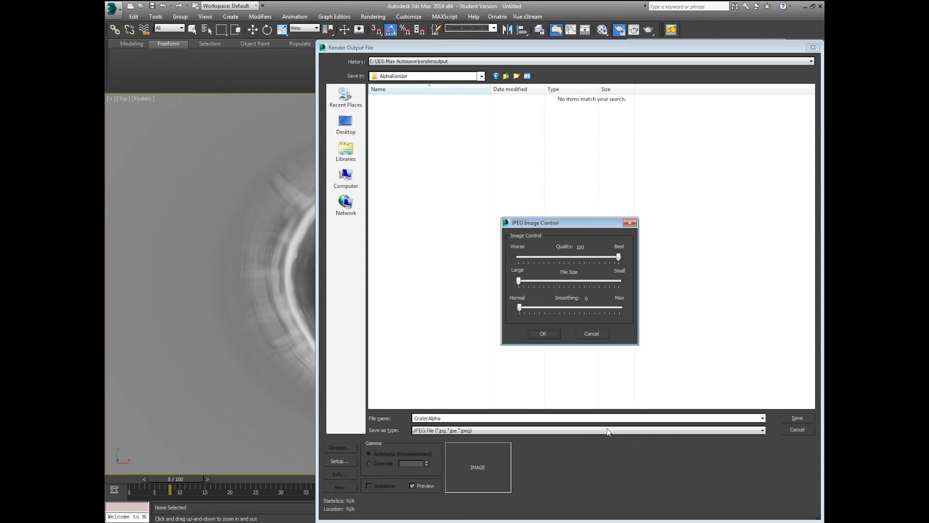
click(543, 334)
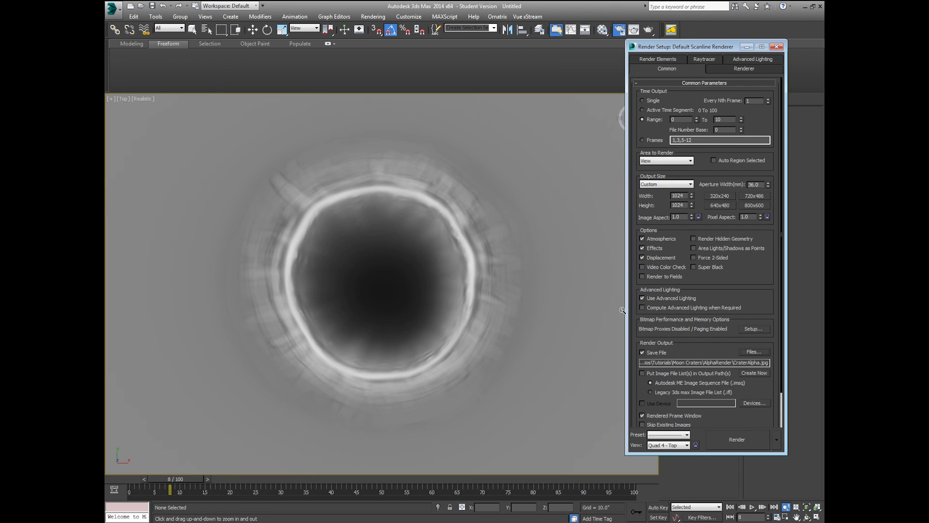
Step: Render frames 0 to 10 to the CraterAlpha JPEG sequence and close the frame window
drag(683, 47, 707, 20)
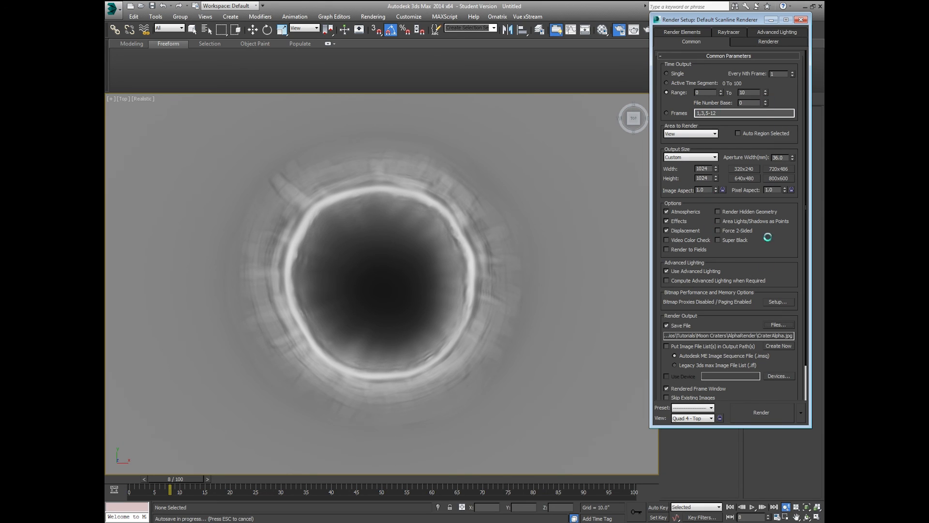
click(770, 412)
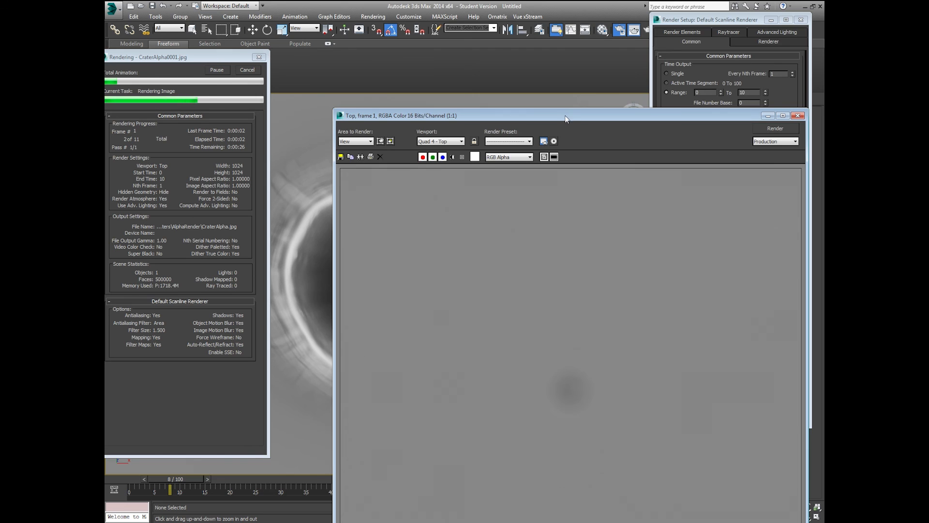
drag(566, 118, 596, 16)
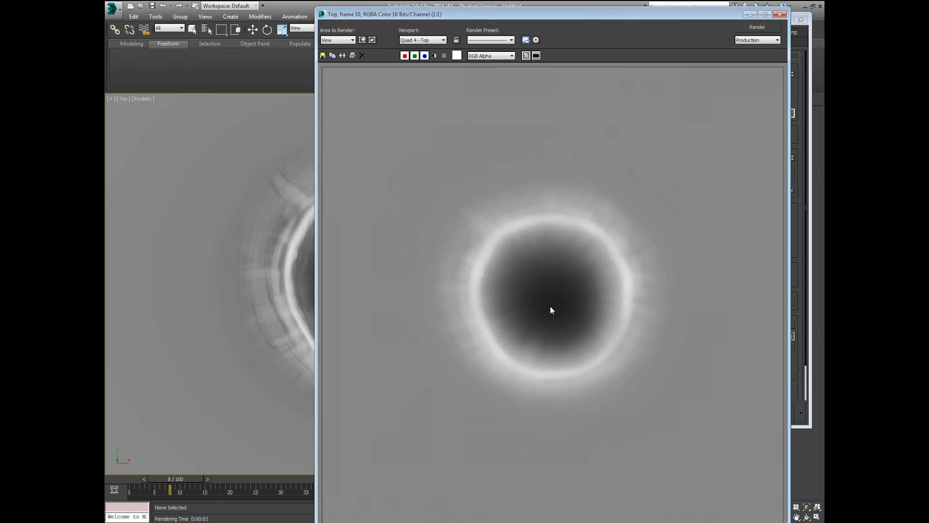
scroll(536, 312, up, 1)
scroll(535, 312, down, 1)
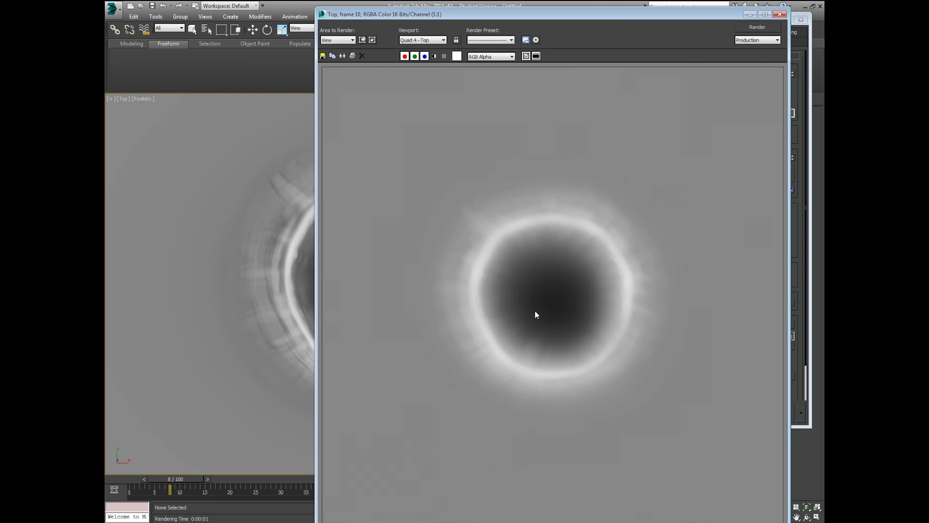
click(779, 15)
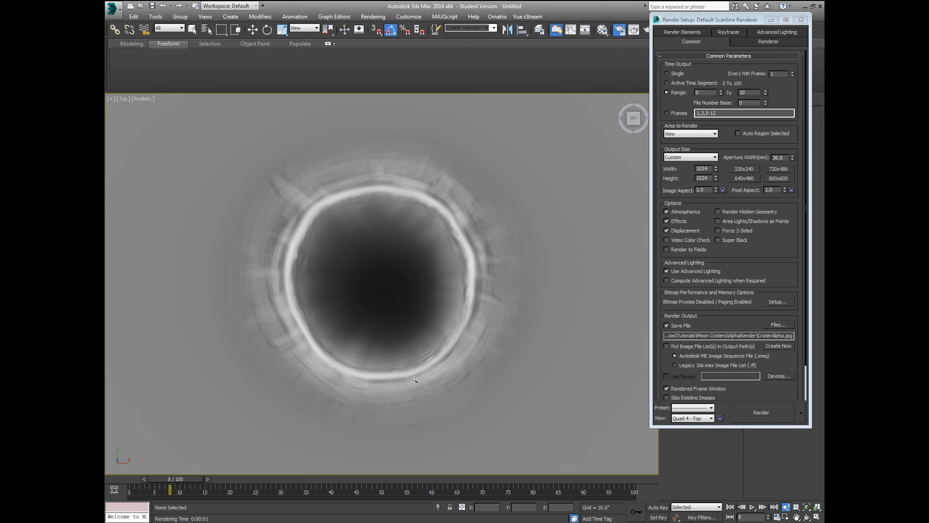
scroll(417, 377, down, 3)
scroll(426, 344, up, 3)
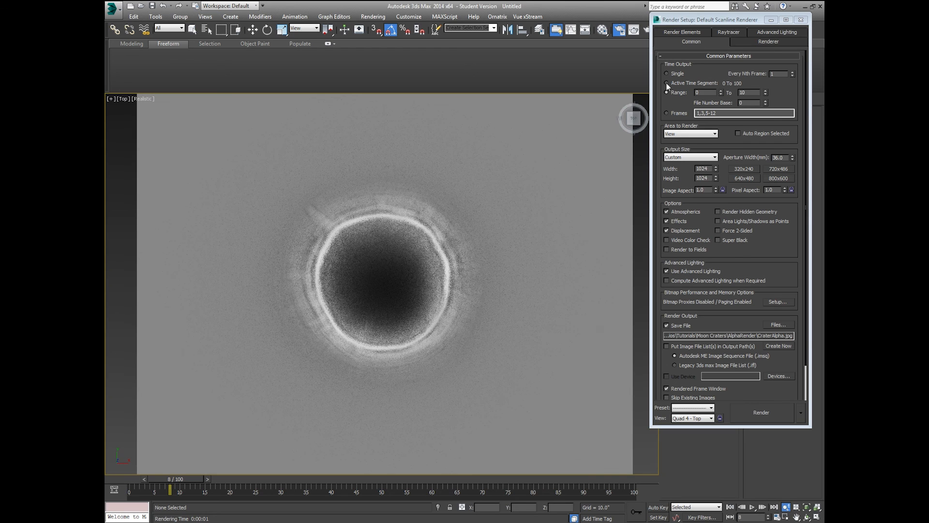
Step: Close Render Setup and select the crater plane in the Top view
click(801, 20)
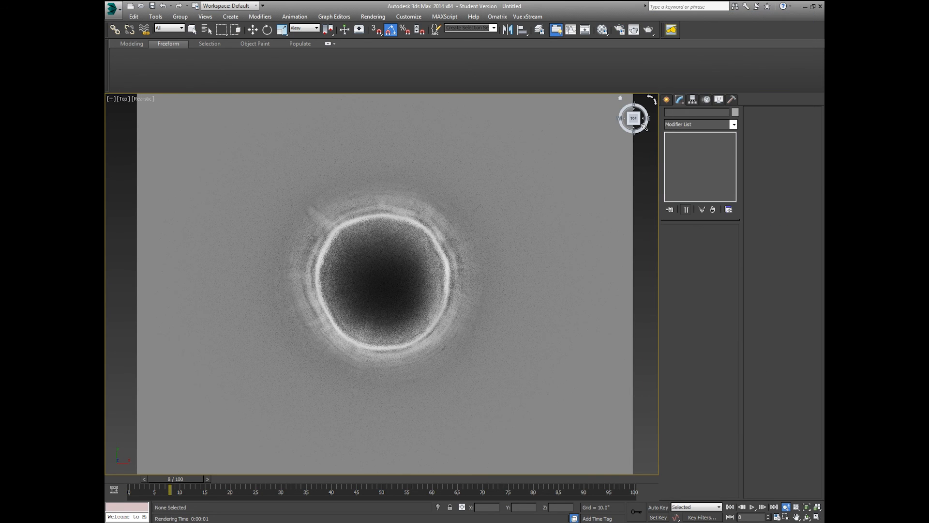
scroll(561, 204, down, 4)
middle_drag(548, 215, 475, 279)
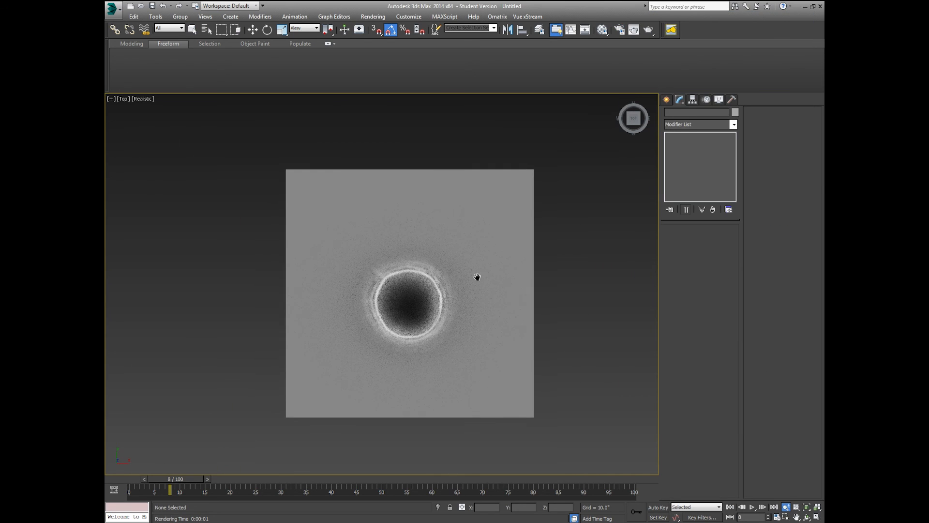
click(252, 30)
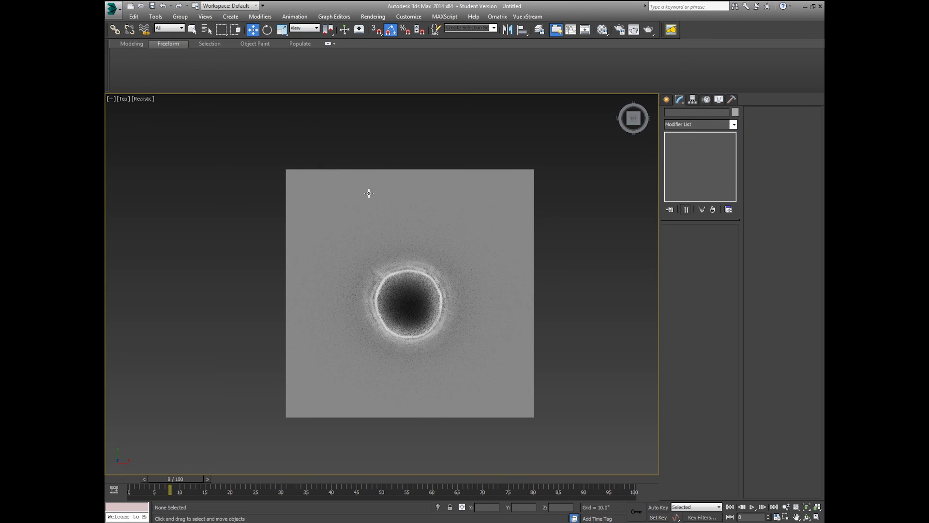
click(344, 210)
Step: Put the plane on a new hidden Morpher layer and make 0 (default) current
click(538, 30)
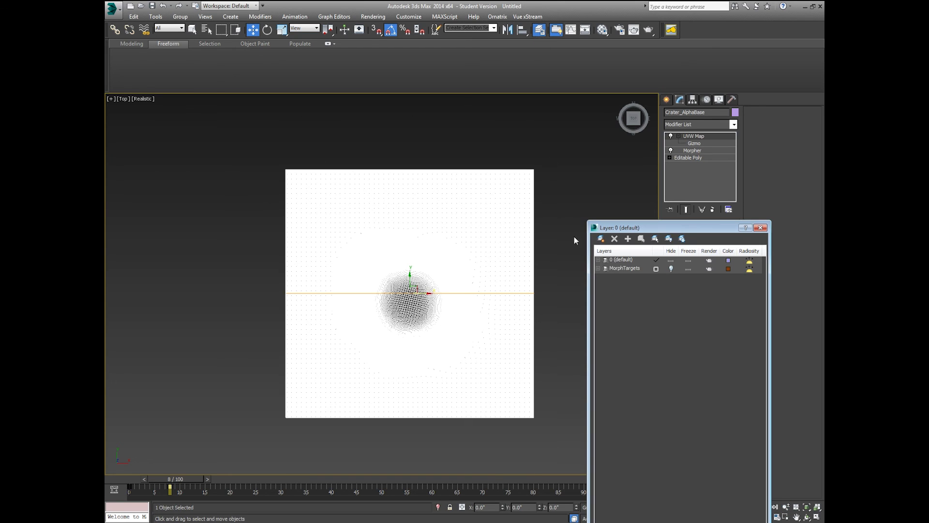
click(601, 239)
click(630, 268)
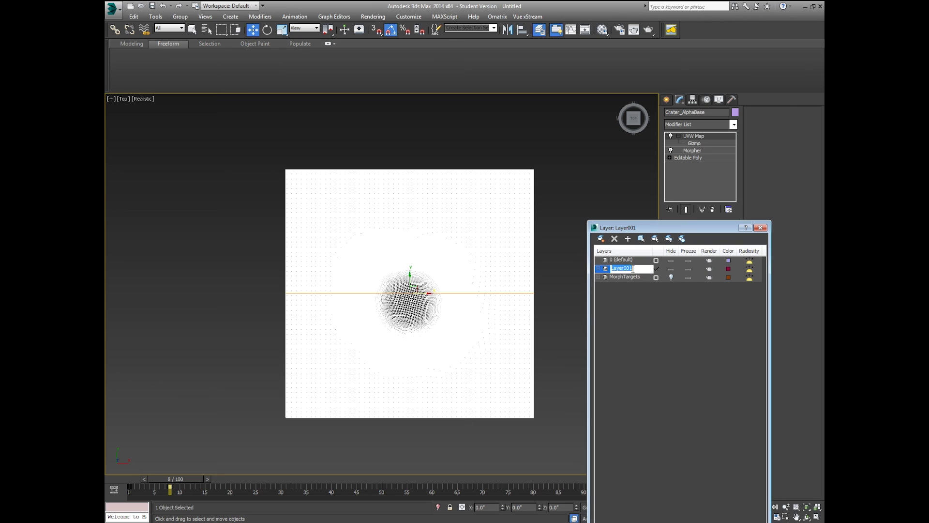
text(Morpher)
click(639, 286)
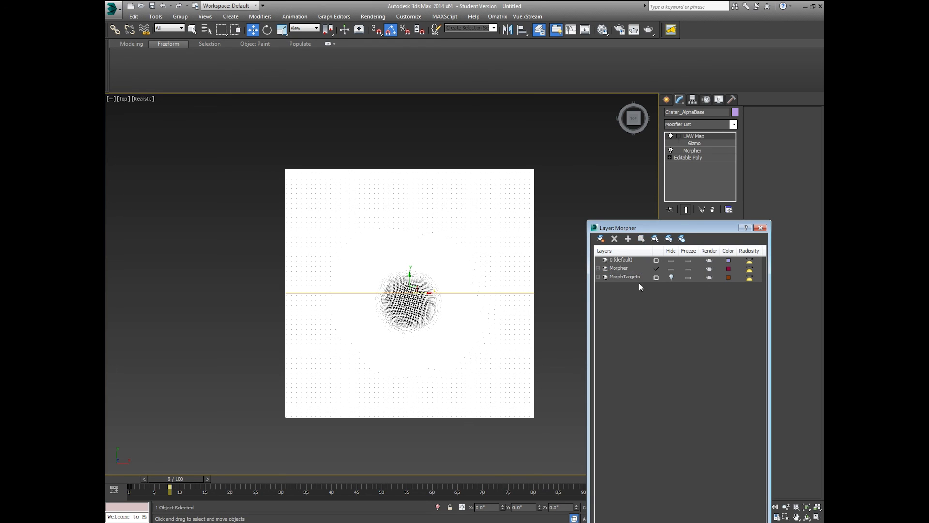
click(670, 270)
click(628, 260)
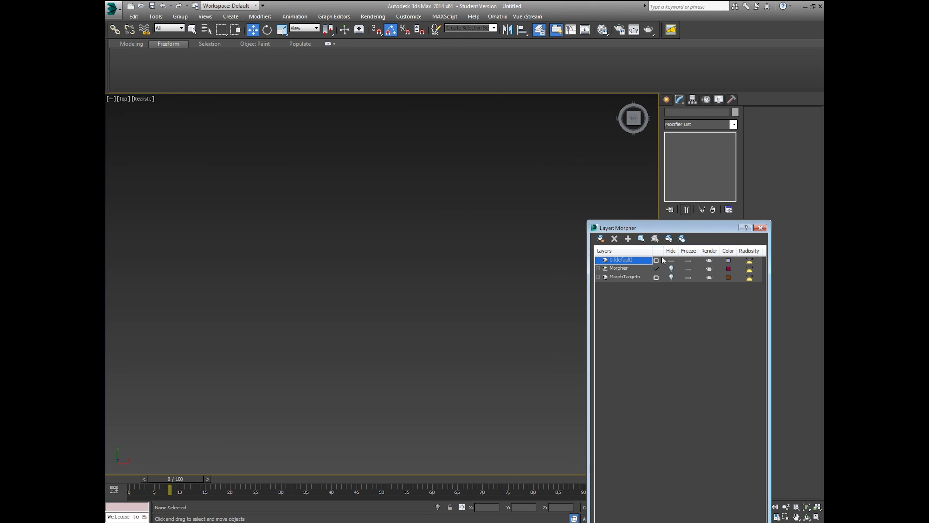
click(657, 260)
click(761, 228)
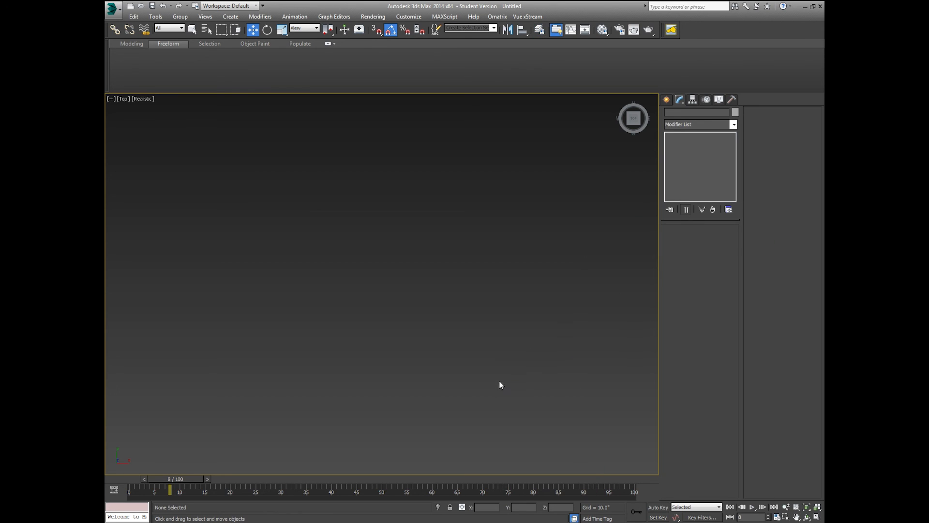
Step: Create Plane001 at 100 x 100 with 1 length and width segment, then open the Material Editor
click(667, 99)
click(723, 195)
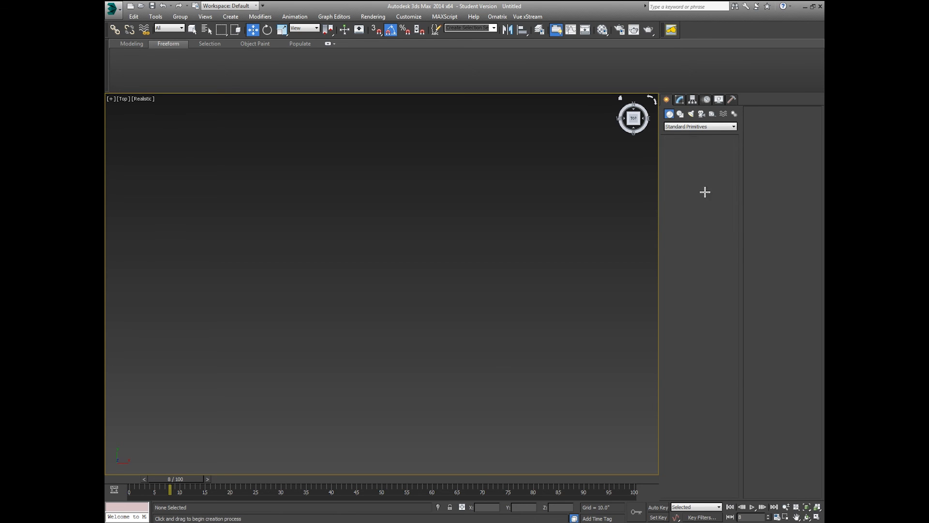
drag(413, 213, 484, 289)
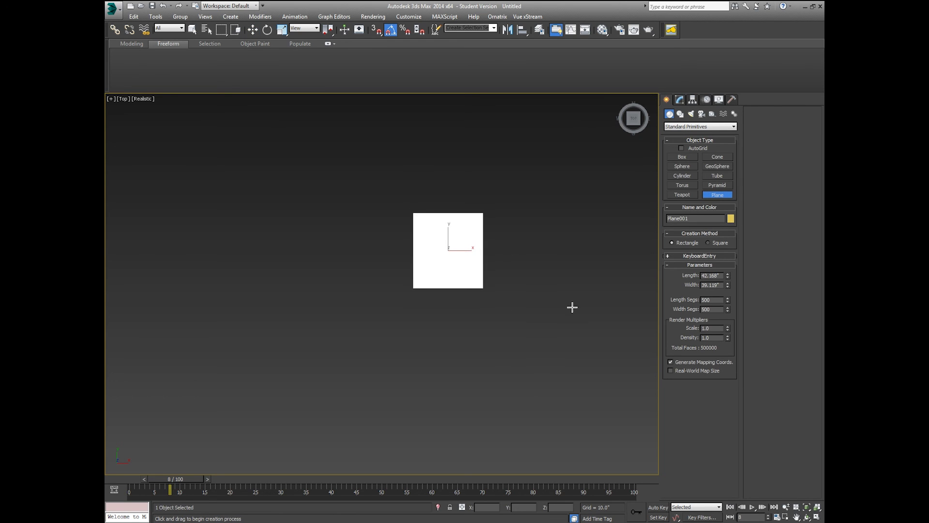
double_click(718, 275)
text(100)
key(Tab)
text(1)
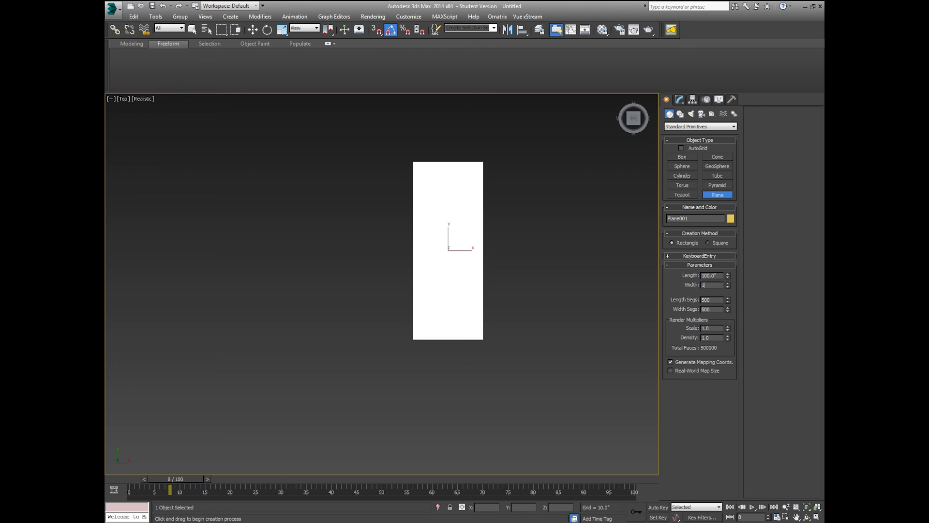
text(00)
key(Tab)
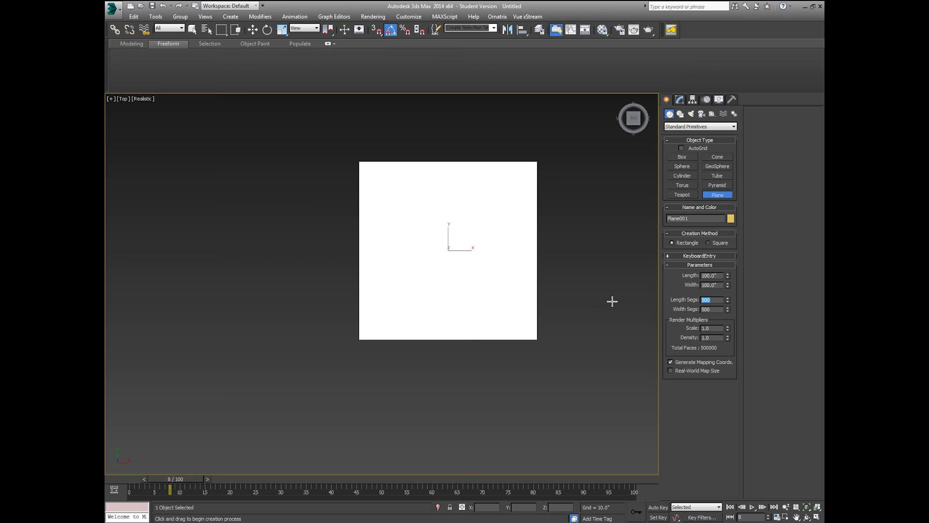
text(1)
key(Tab)
text(1)
key(Tab)
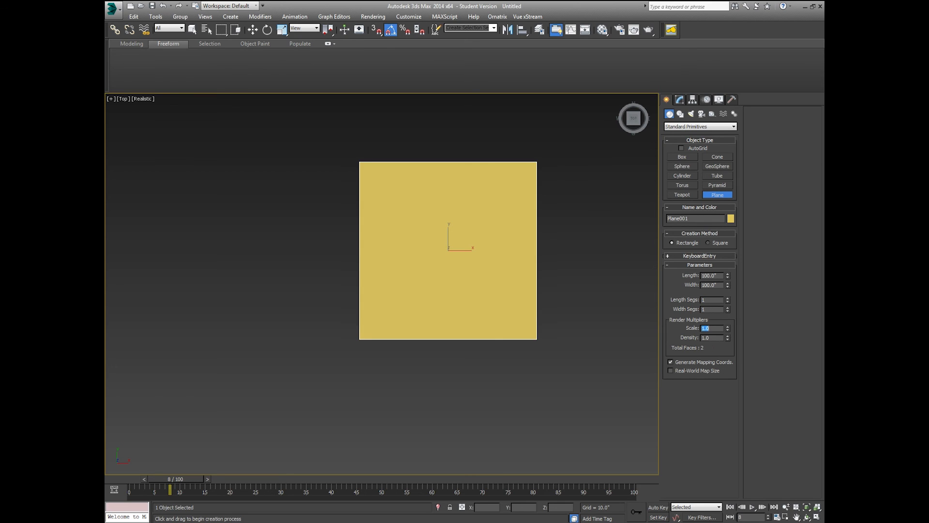
click(253, 29)
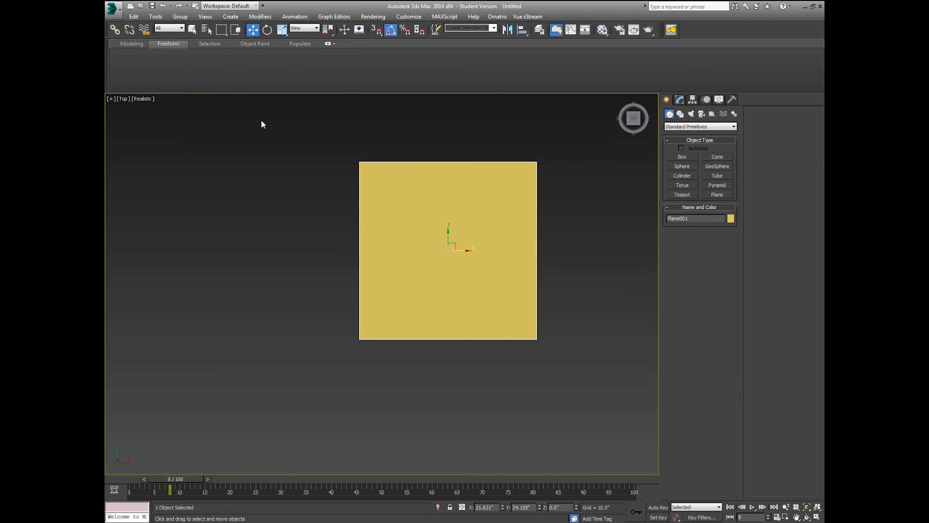
key(m)
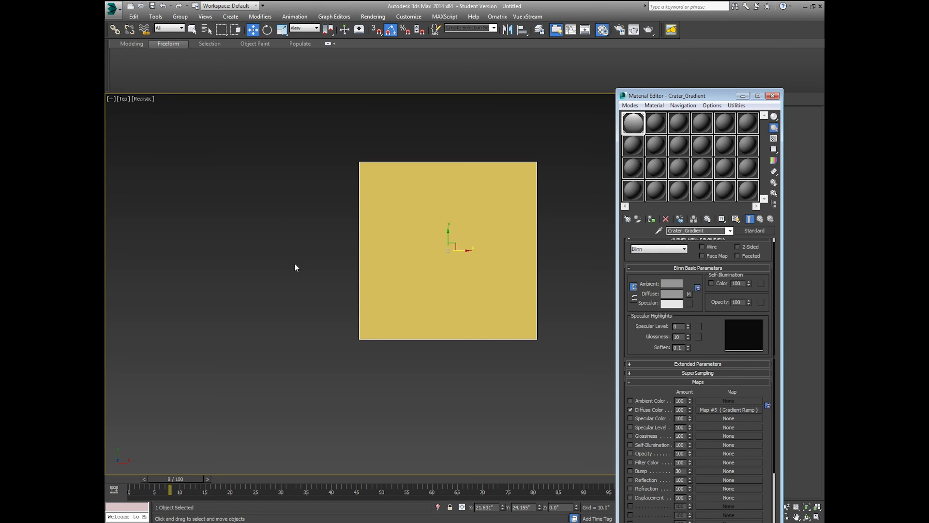
Step: Apply the 07 - Default material to Plane001, leaving its Diffuse map empty
drag(635, 144, 505, 193)
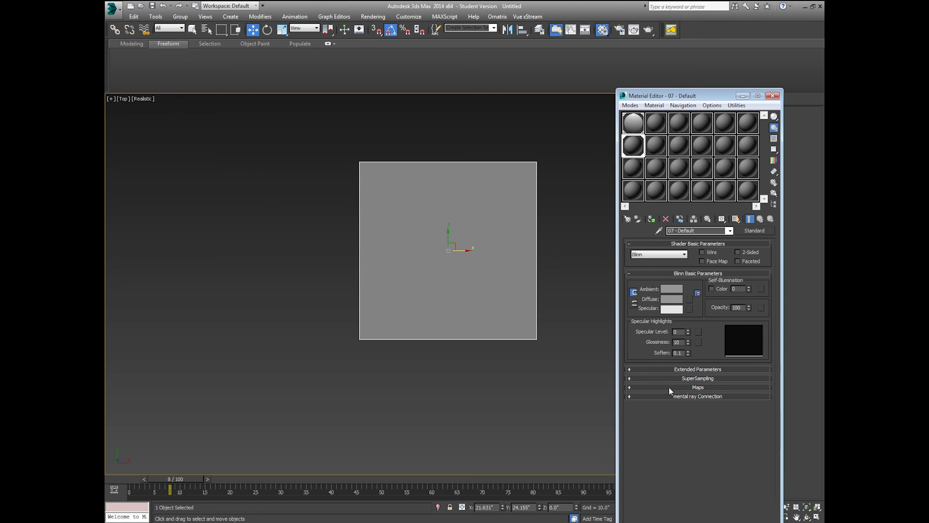
click(670, 387)
click(719, 336)
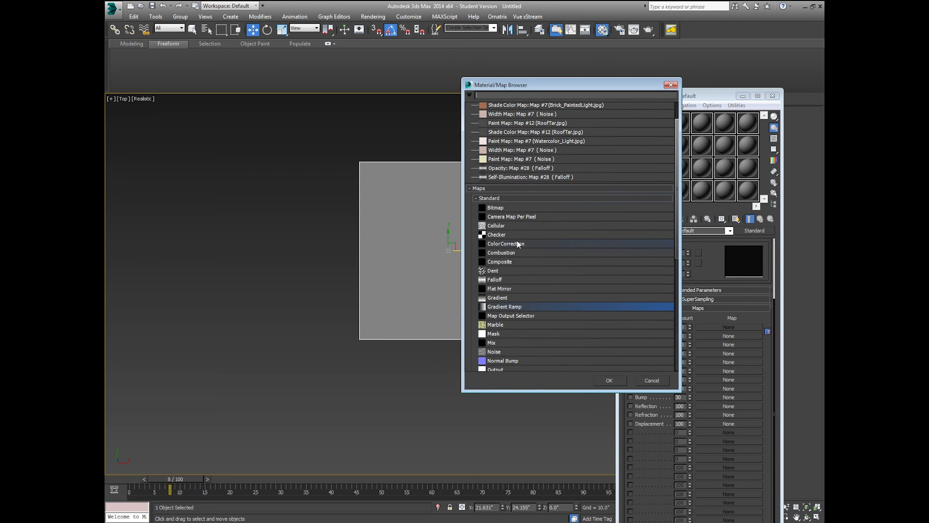
click(649, 382)
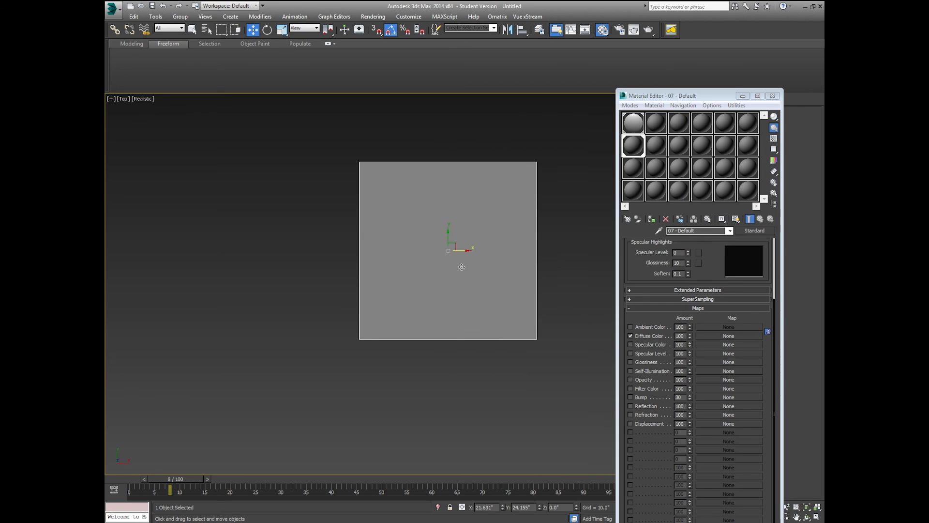
middle_drag(460, 265, 244, 219)
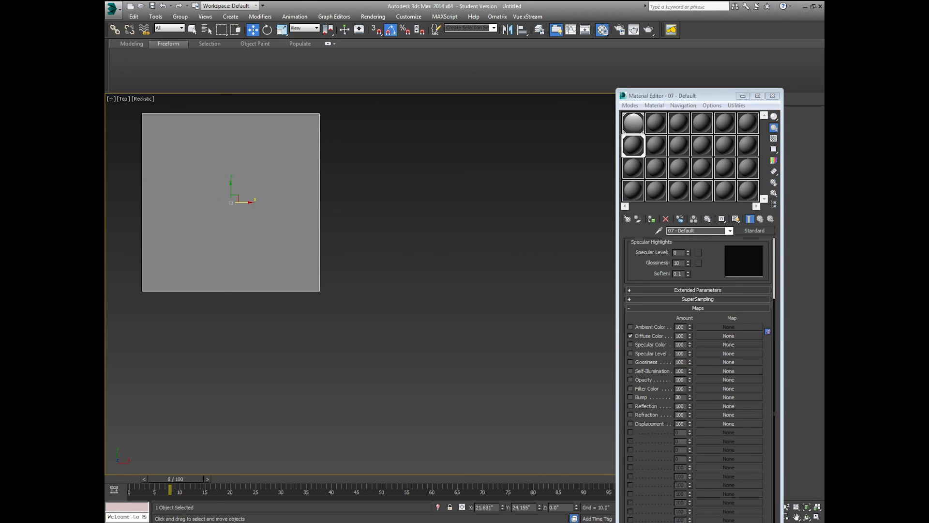
key(super)
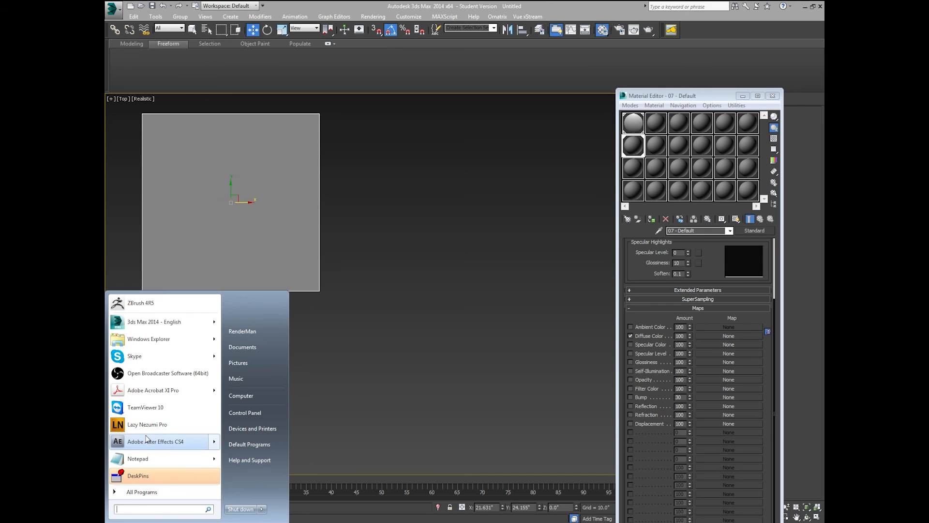